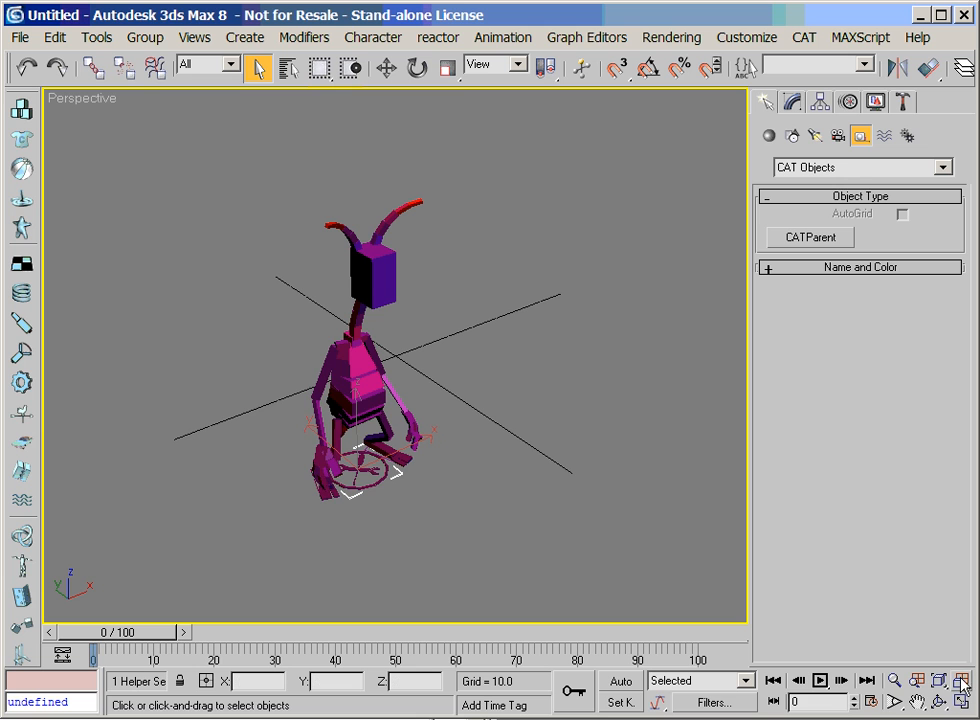
Set the number of segments of the character's right upper arm bone to 4
click(939, 680)
click(895, 680)
drag(479, 572, 470, 538)
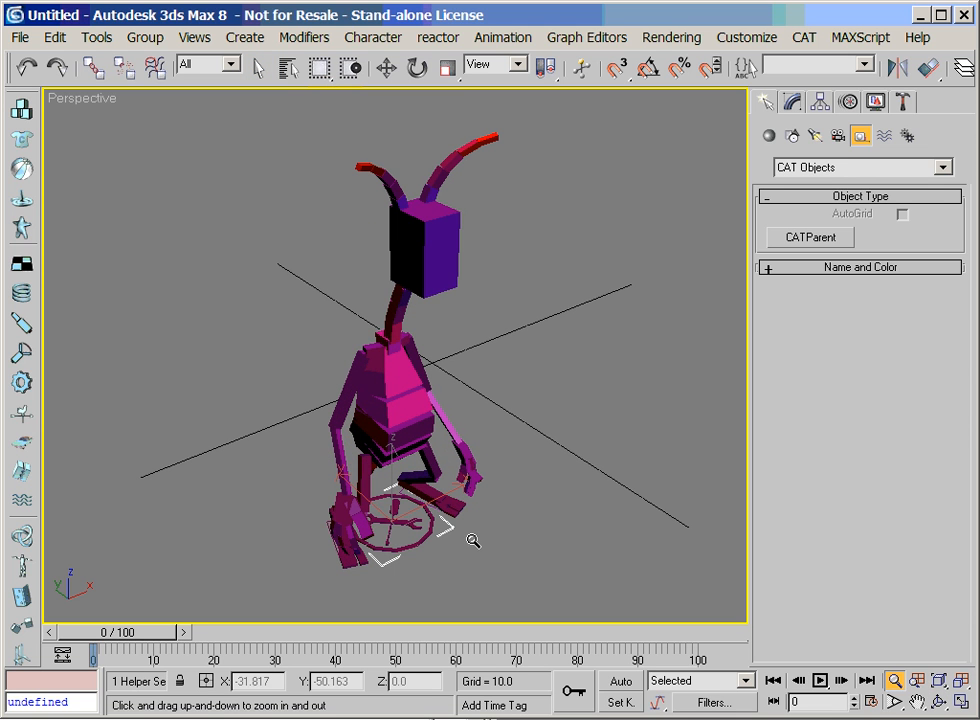
click(917, 702)
click(939, 702)
drag(477, 453, 453, 387)
click(917, 703)
drag(503, 547, 532, 424)
right_click(530, 422)
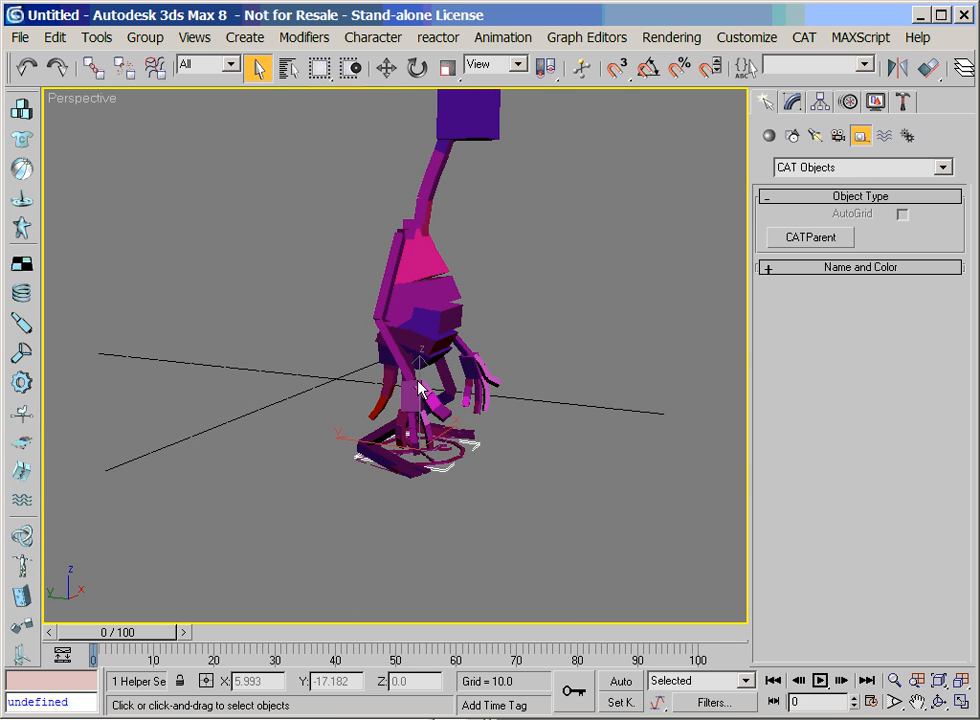
click(388, 296)
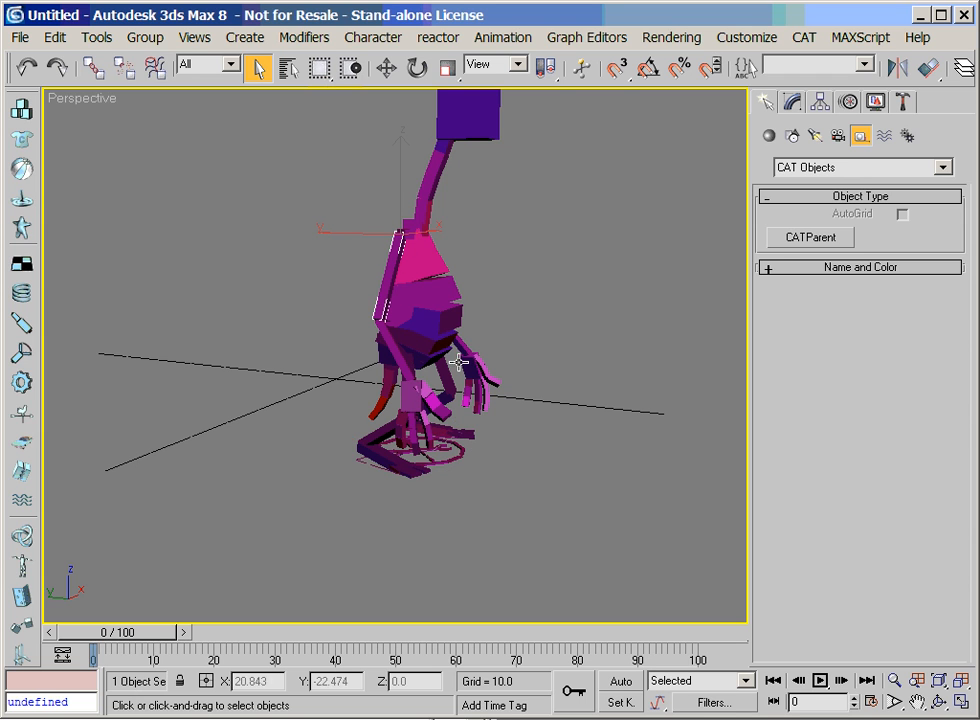
click(794, 104)
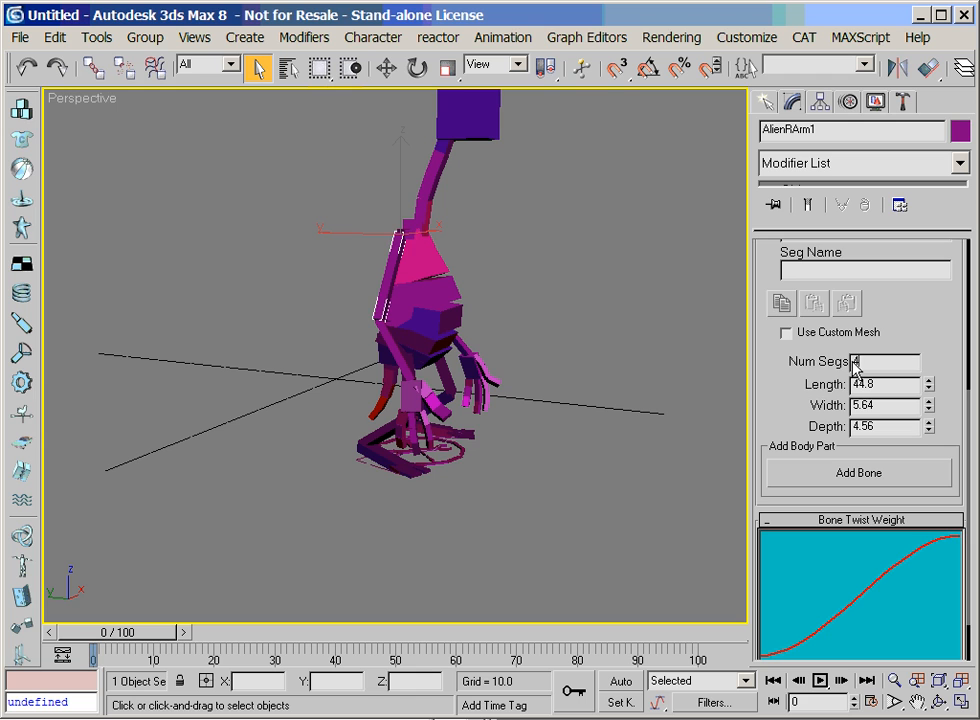
Set the number of segments of the right forearm bone to 4
click(385, 343)
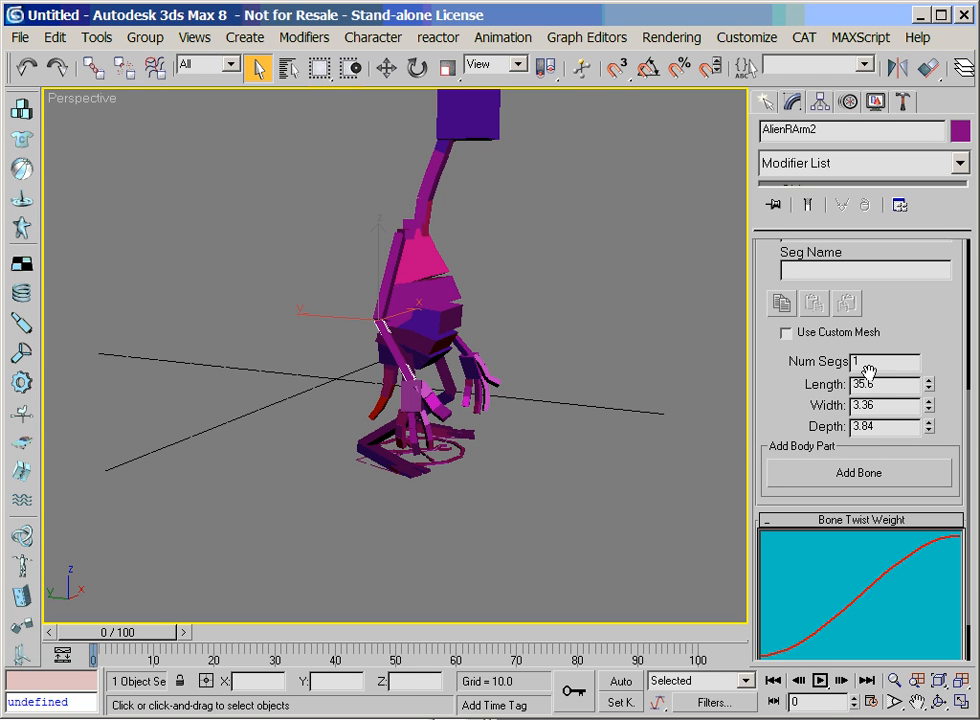
text(4)
key(Return)
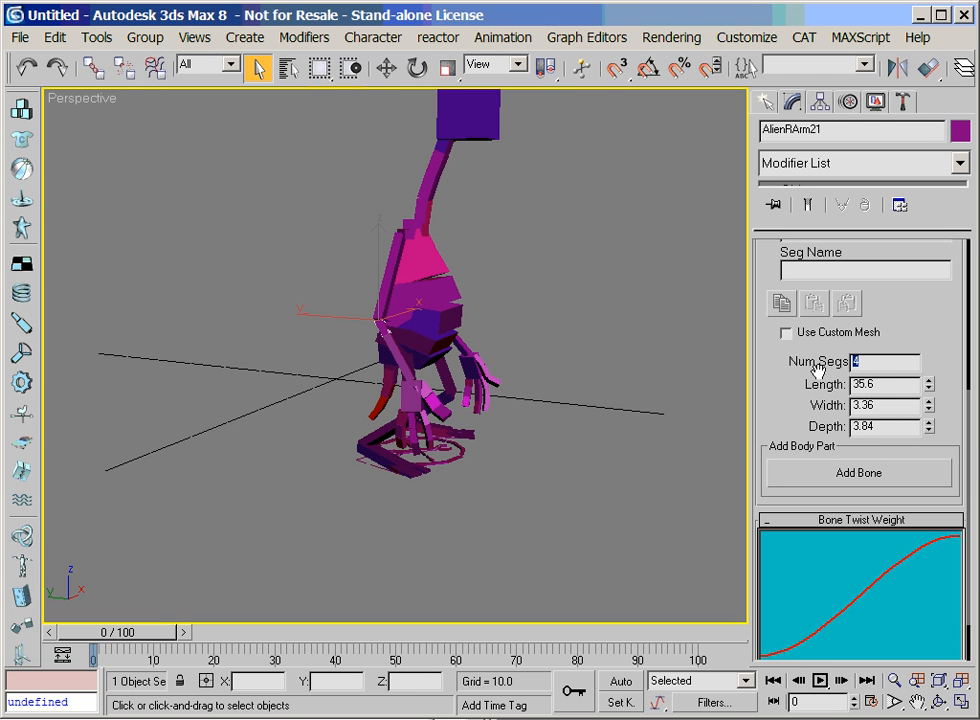
Draw a straight NURBS CV curve with four control vertices on the ground beside the character's feet
key(ctrl+r)
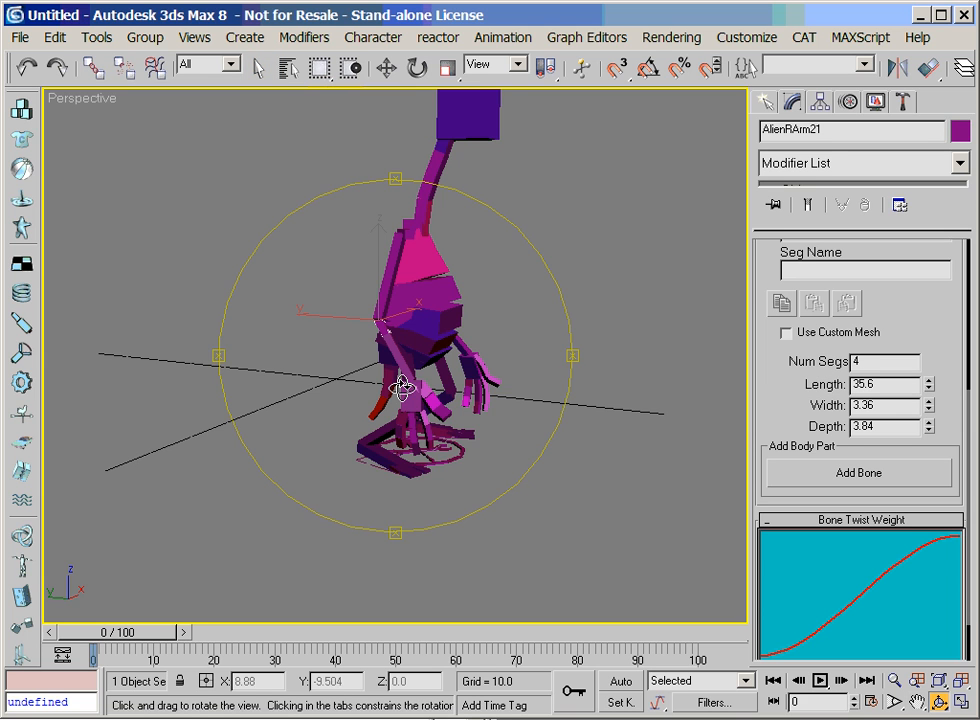
drag(400, 328, 358, 316)
right_click(358, 316)
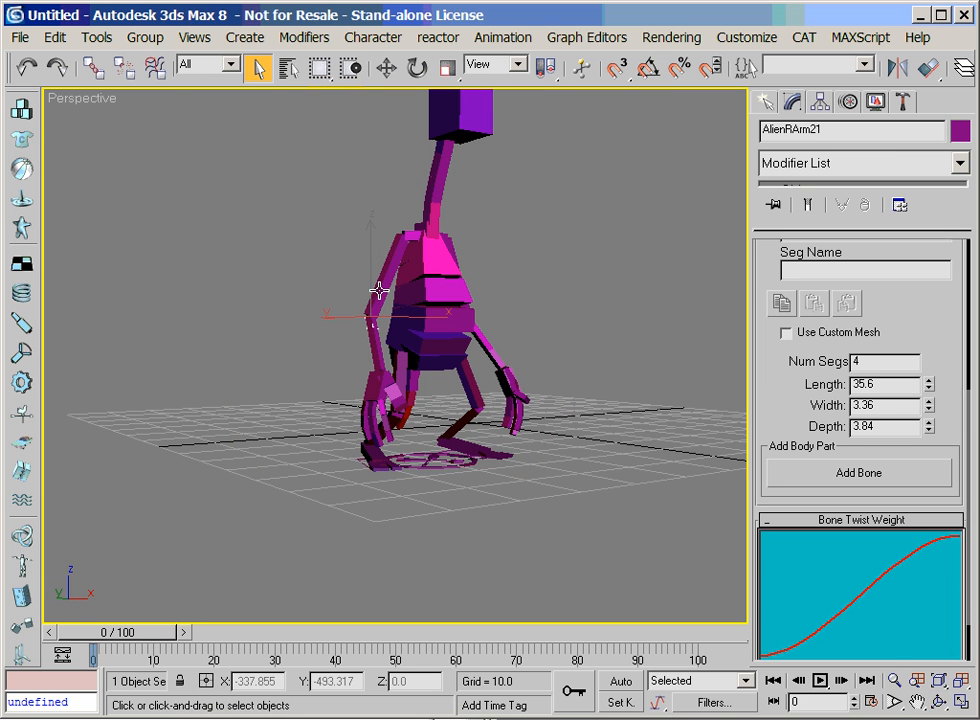
key(ctrl+r)
drag(262, 279, 316, 318)
right_click(316, 318)
click(770, 104)
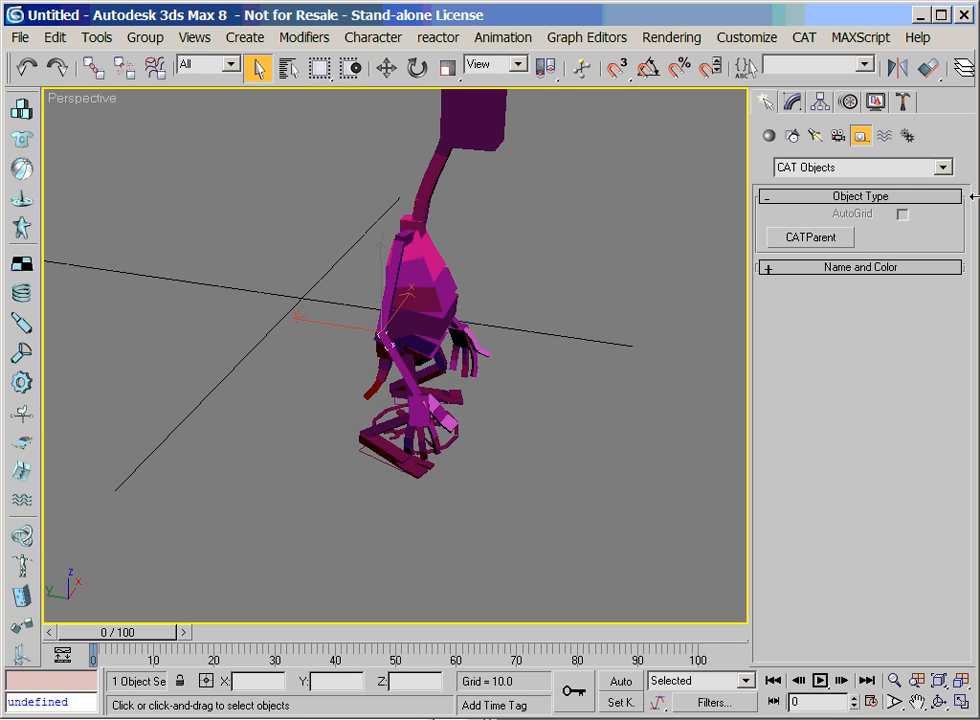
click(792, 136)
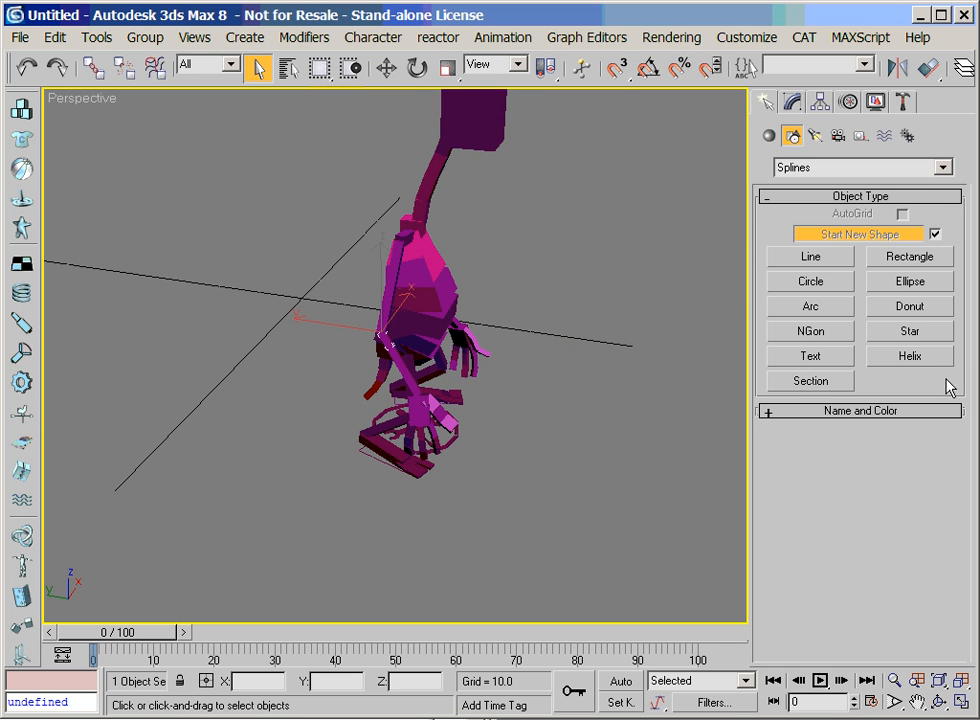
click(822, 170)
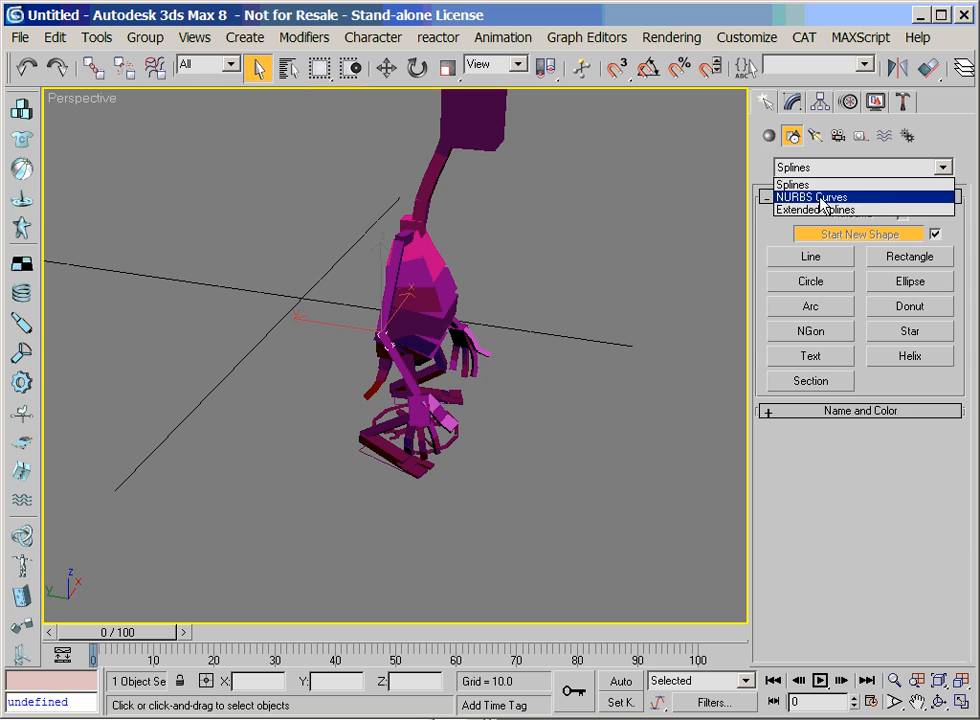
click(815, 199)
click(902, 260)
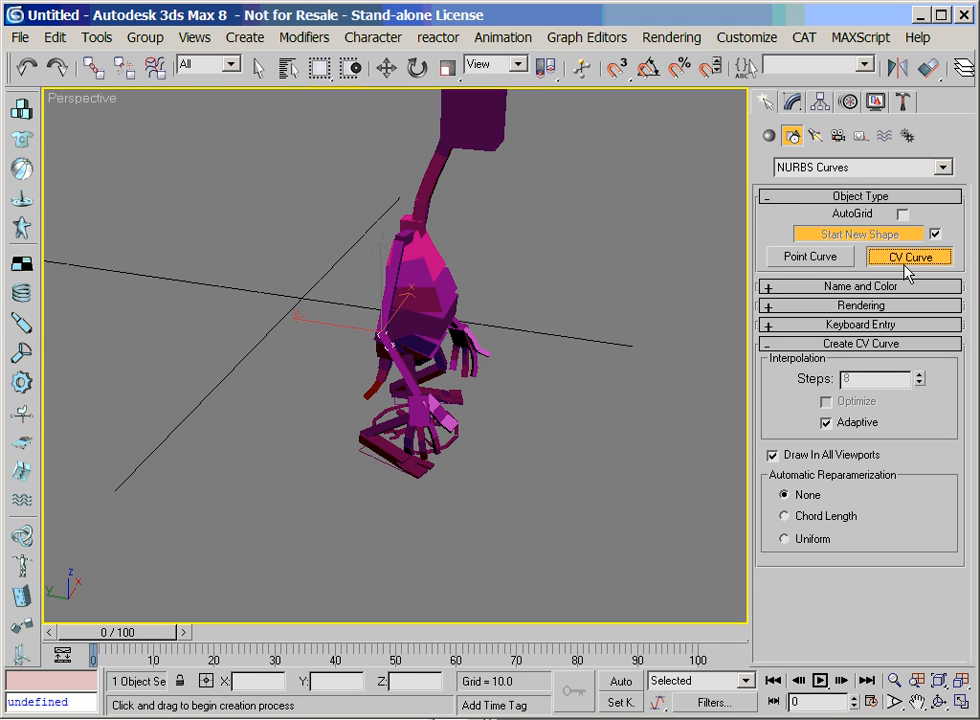
click(203, 484)
click(299, 502)
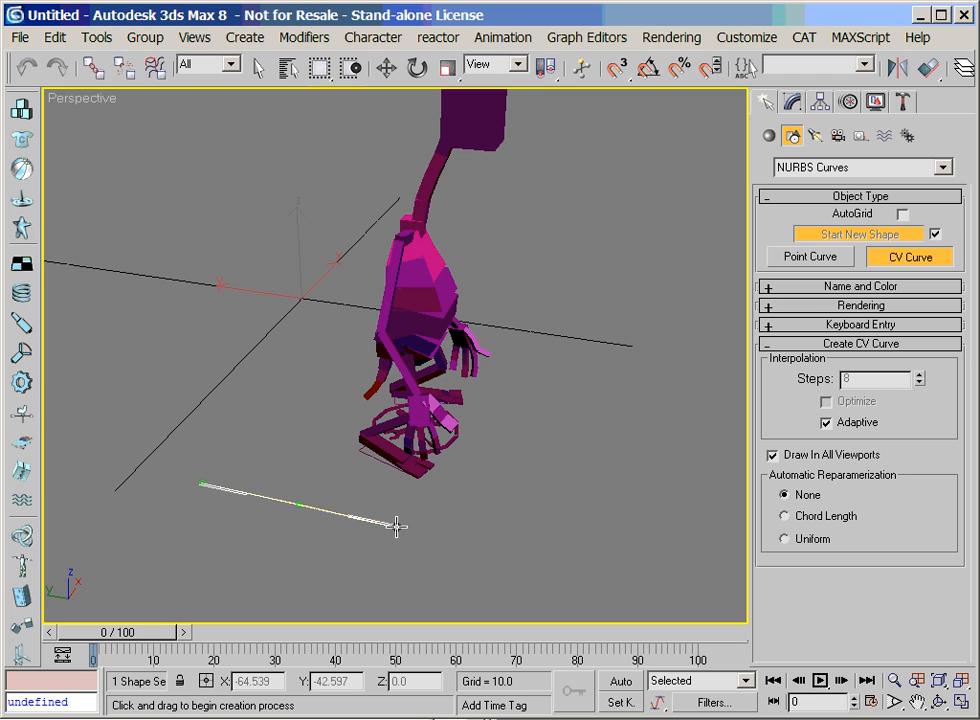
click(486, 542)
right_click(589, 540)
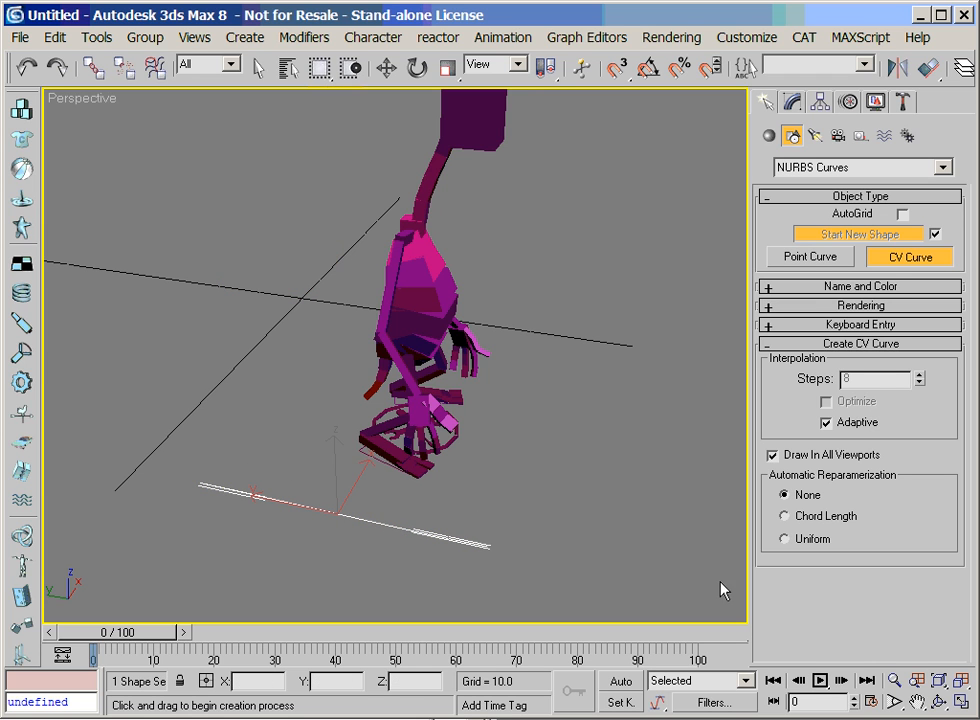
Apply the Spline IK Control modifier to the new NURBS curve
drag(940, 680, 938, 654)
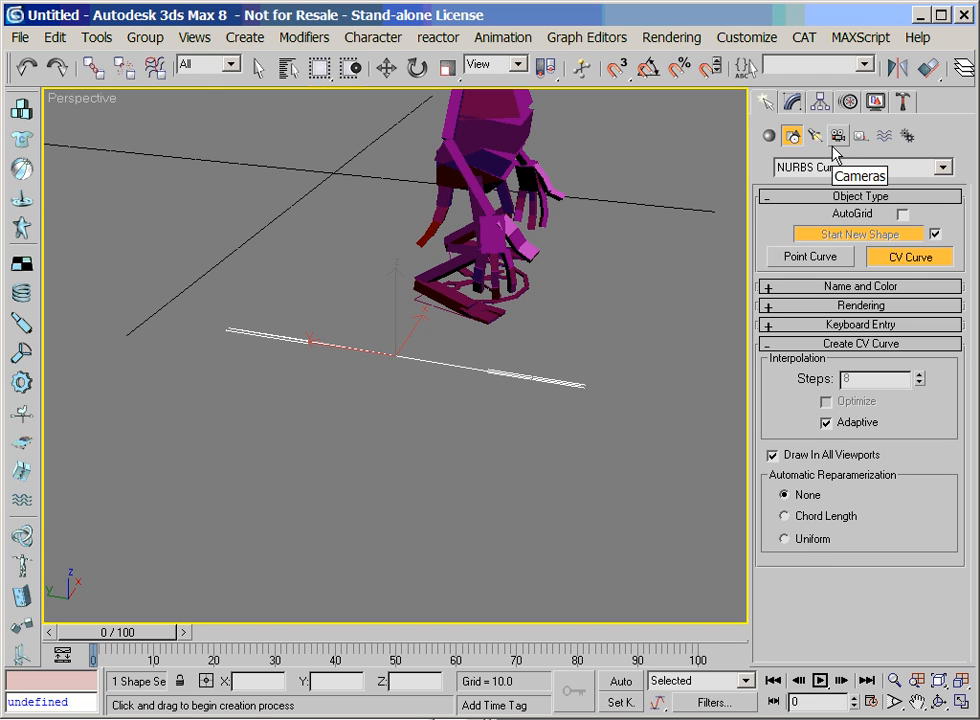
click(793, 103)
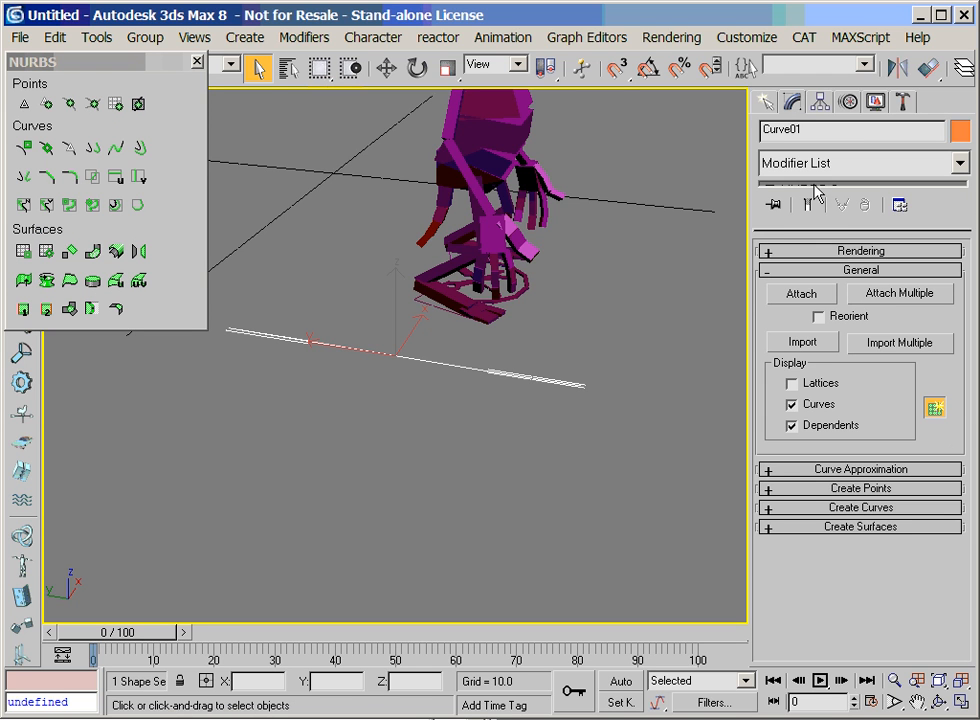
drag(811, 228, 811, 286)
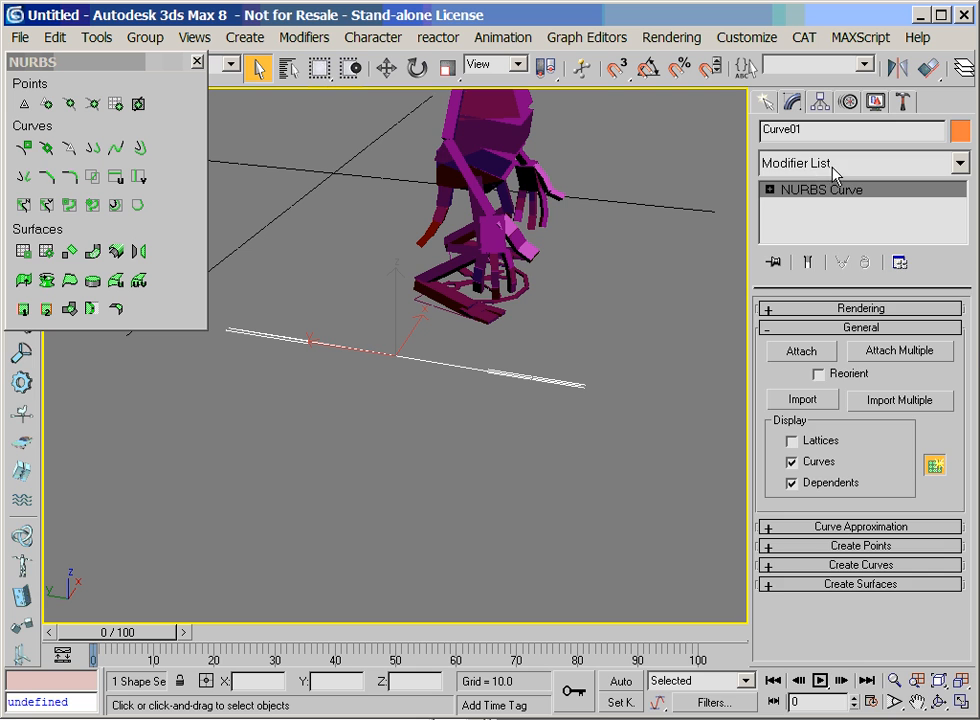
click(833, 163)
scroll(959, 659, down, 15)
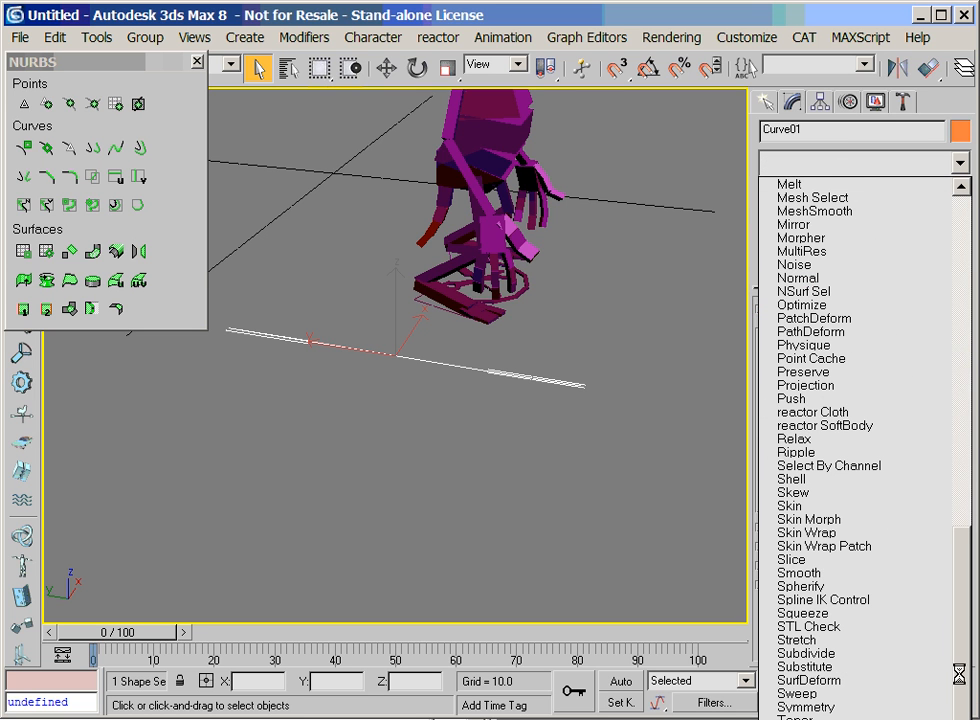
click(848, 600)
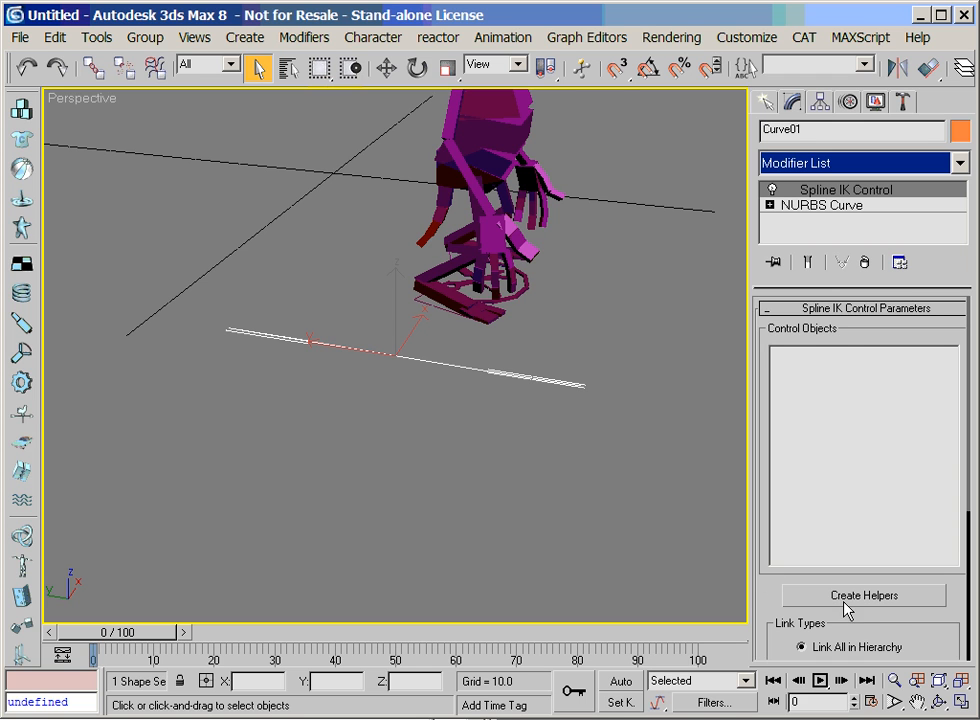
Create the Spline IK helpers on the curve's vertices with Link All in Hierarchy and set the helper size to 7.0
click(846, 598)
drag(766, 606, 803, 350)
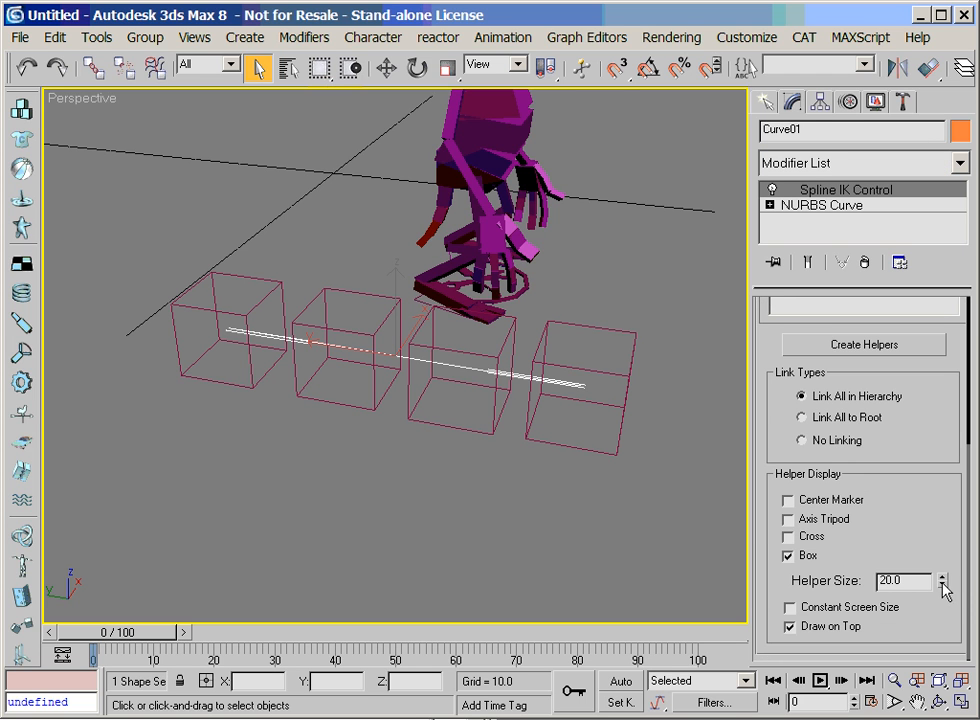
mouse_move(945, 590)
mouse_down()
mouse_move(942, 612)
mouse_move(941, 594)
mouse_up()
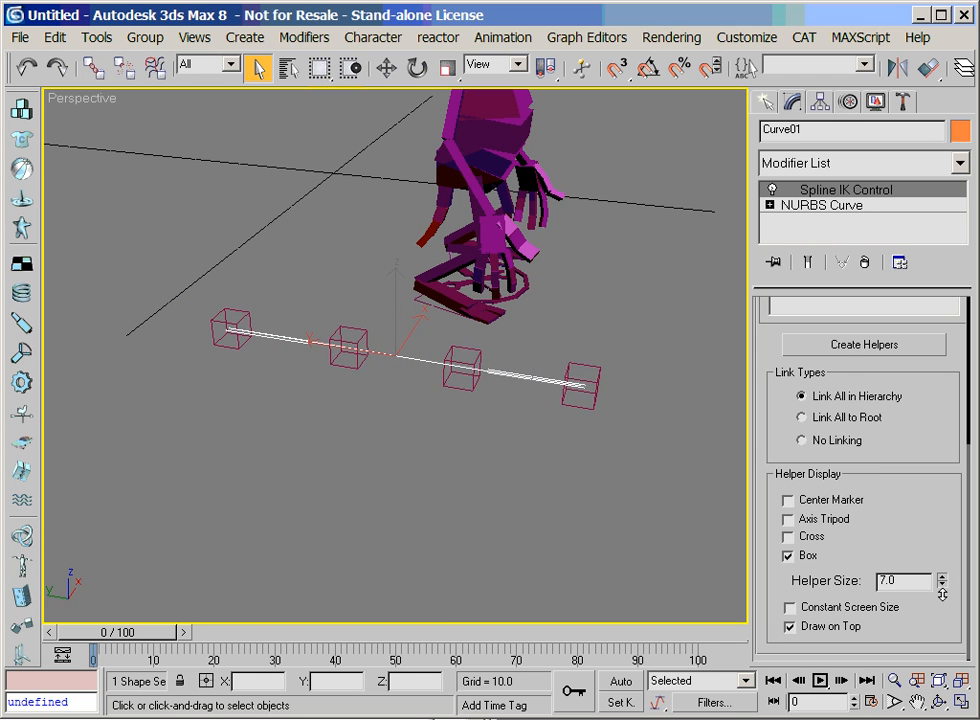
Try moving the third point helper to test its effect on the linked helpers, and undo the move
click(462, 389)
click(462, 455)
click(570, 392)
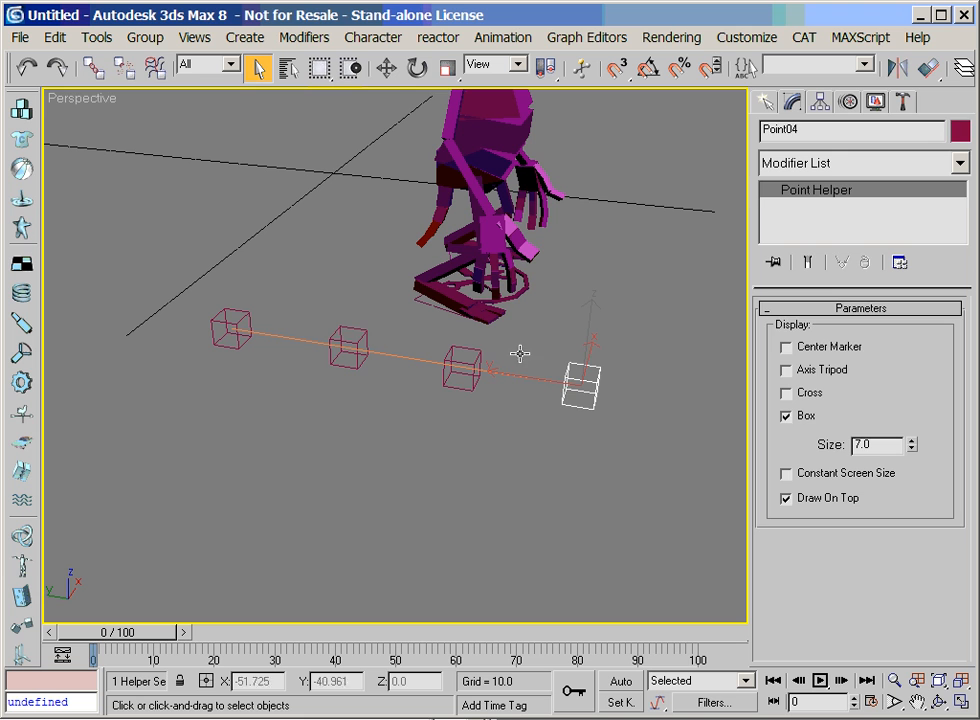
click(386, 67)
mouse_move(560, 363)
mouse_down()
mouse_move(558, 243)
mouse_move(600, 372)
mouse_move(540, 424)
mouse_move(558, 367)
mouse_up()
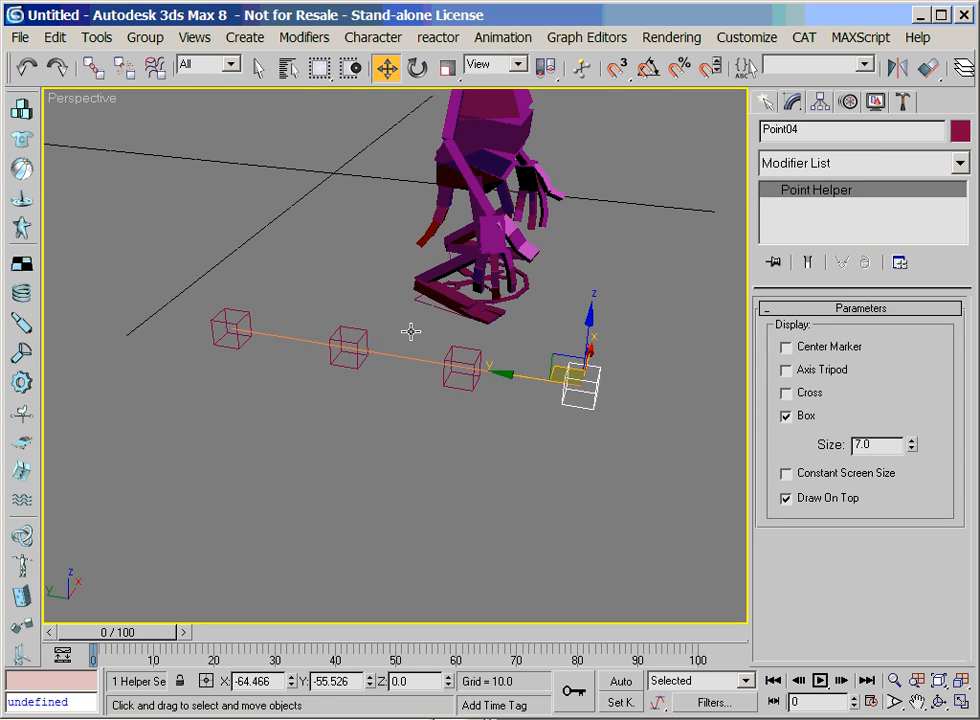
click(470, 376)
drag(470, 376, 465, 278)
click(27, 67)
Try to link the third point helper to the fourth as its parent
click(359, 416)
click(441, 385)
click(93, 67)
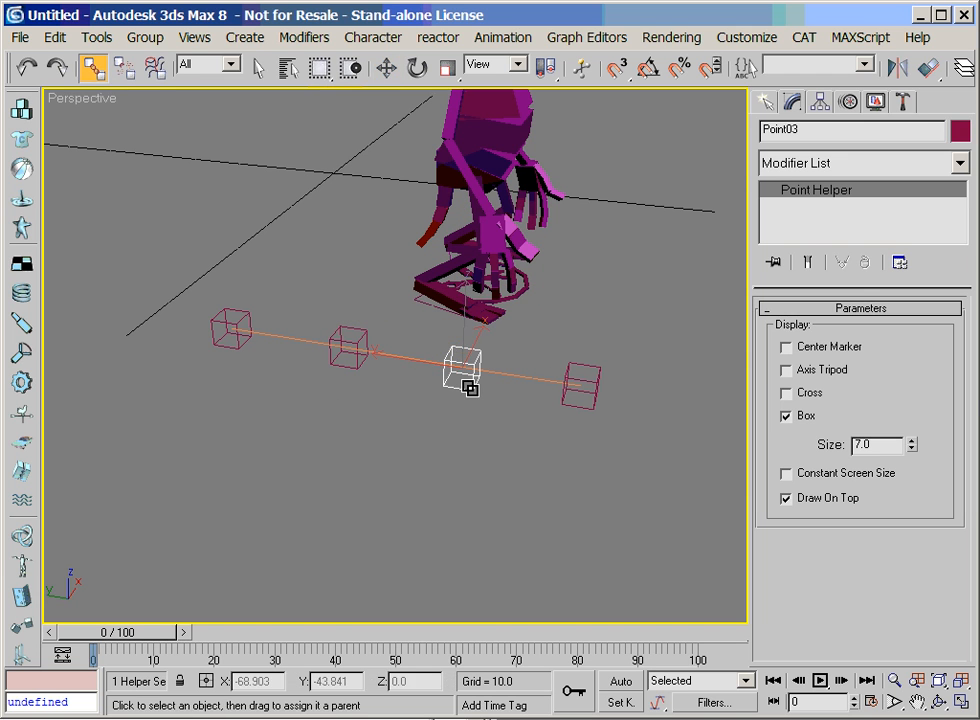
drag(468, 386, 575, 395)
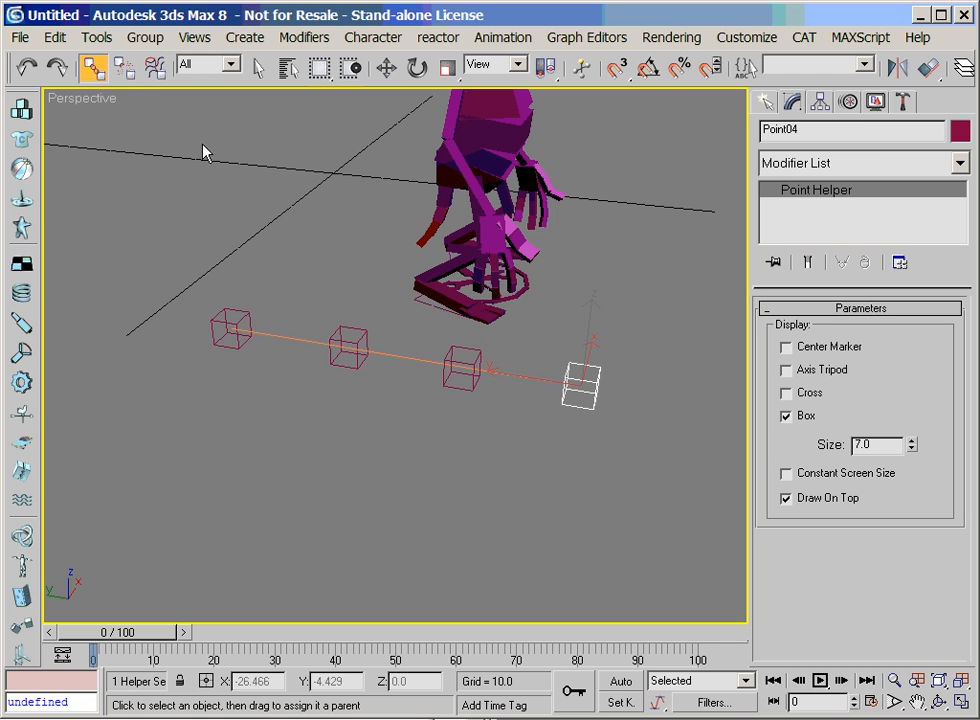
Try moving the fourth point helper and the first one to test the hierarchy, undoing each move
right_click(566, 407)
click(591, 424)
drag(565, 374, 543, 438)
click(26, 67)
click(232, 327)
drag(232, 327, 223, 411)
click(26, 67)
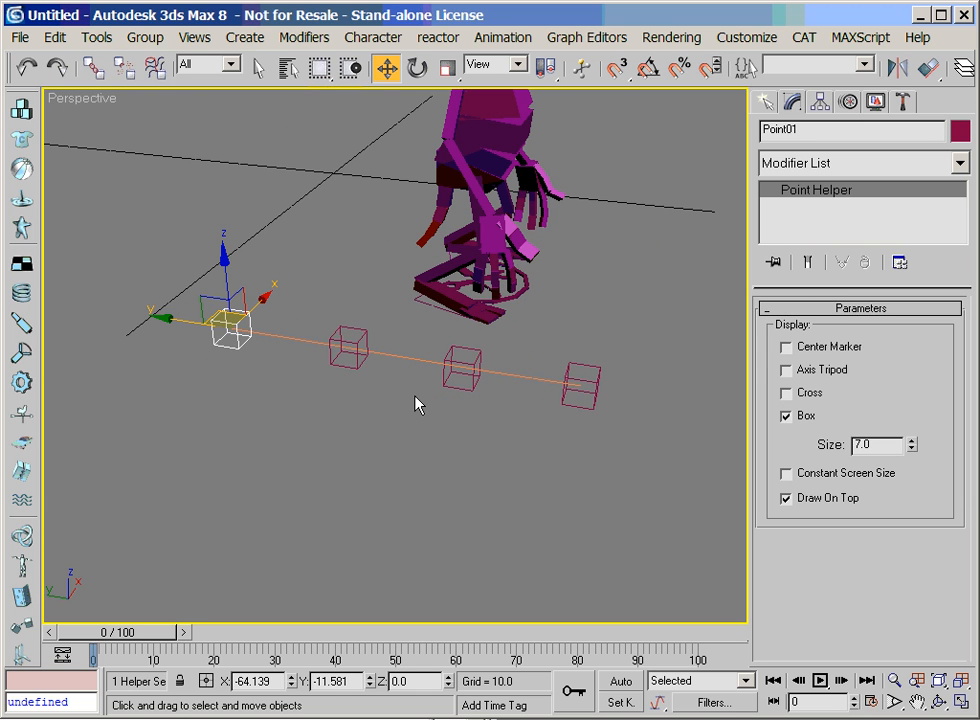
Create a standard Point helper beside the curve, between the first and second spline helpers
click(762, 103)
click(860, 135)
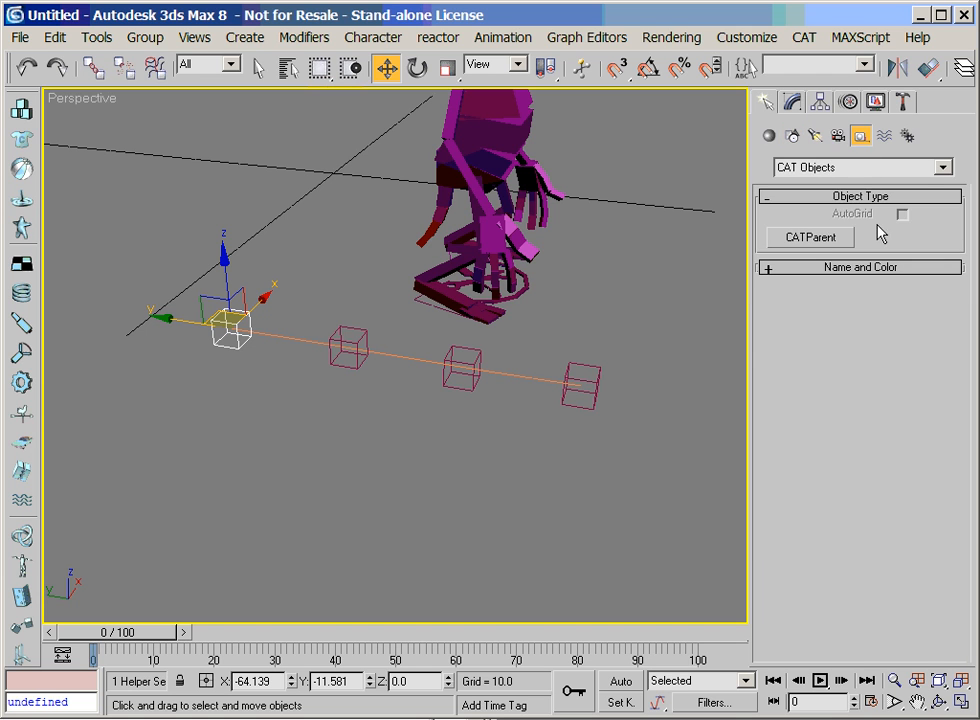
click(818, 168)
click(822, 184)
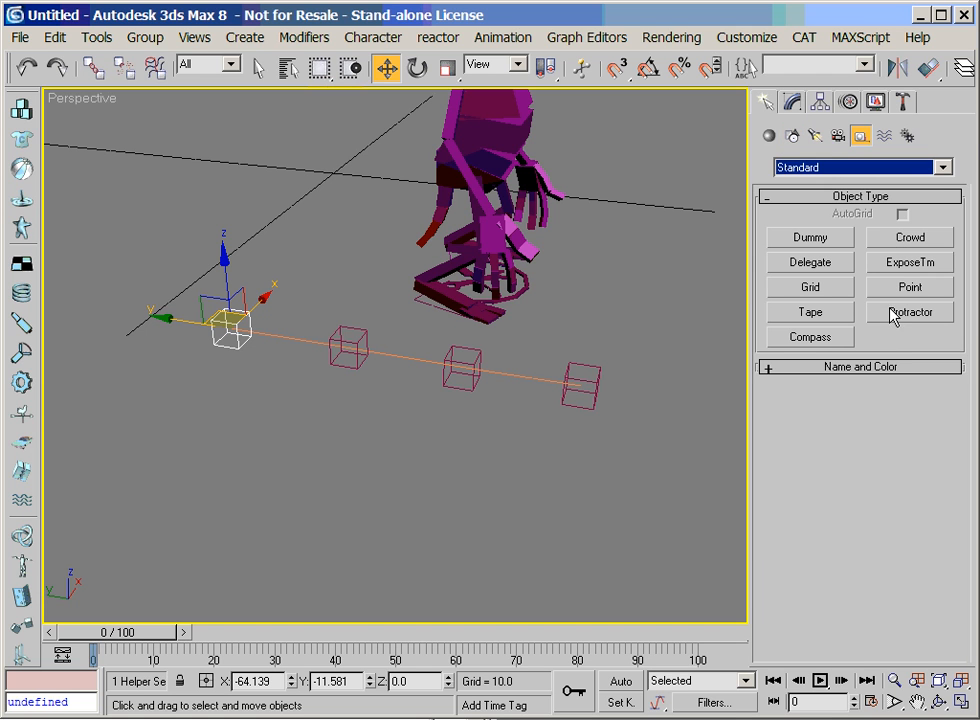
click(928, 290)
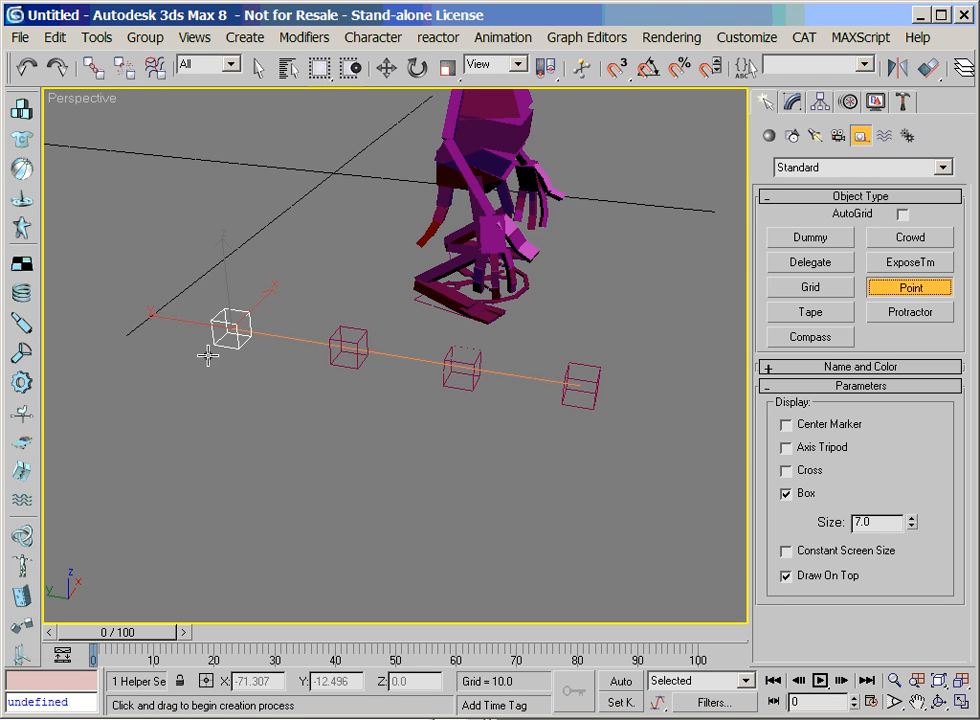
click(298, 366)
key(w)
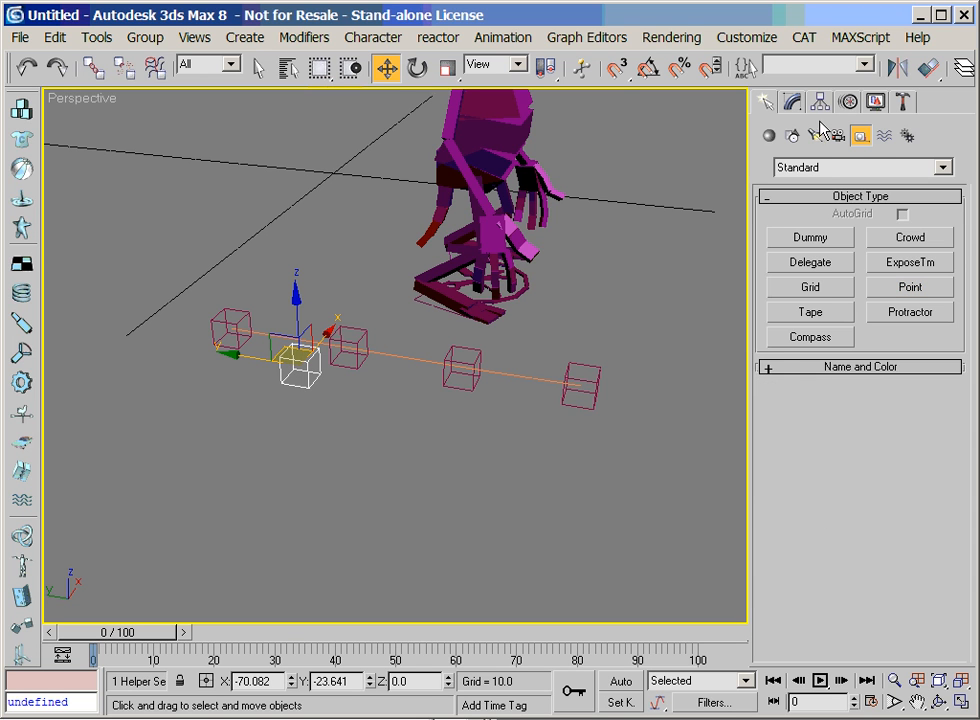
Assign a Path Constraint controller to the new point helper's position
click(849, 102)
drag(784, 292, 865, 505)
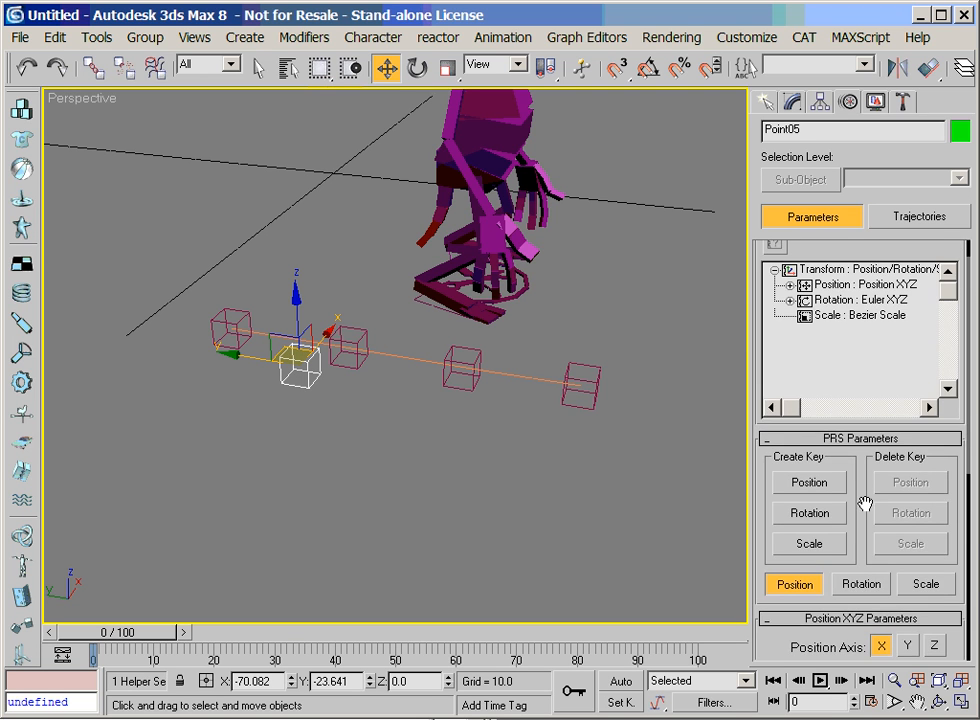
click(882, 287)
drag(873, 255, 873, 288)
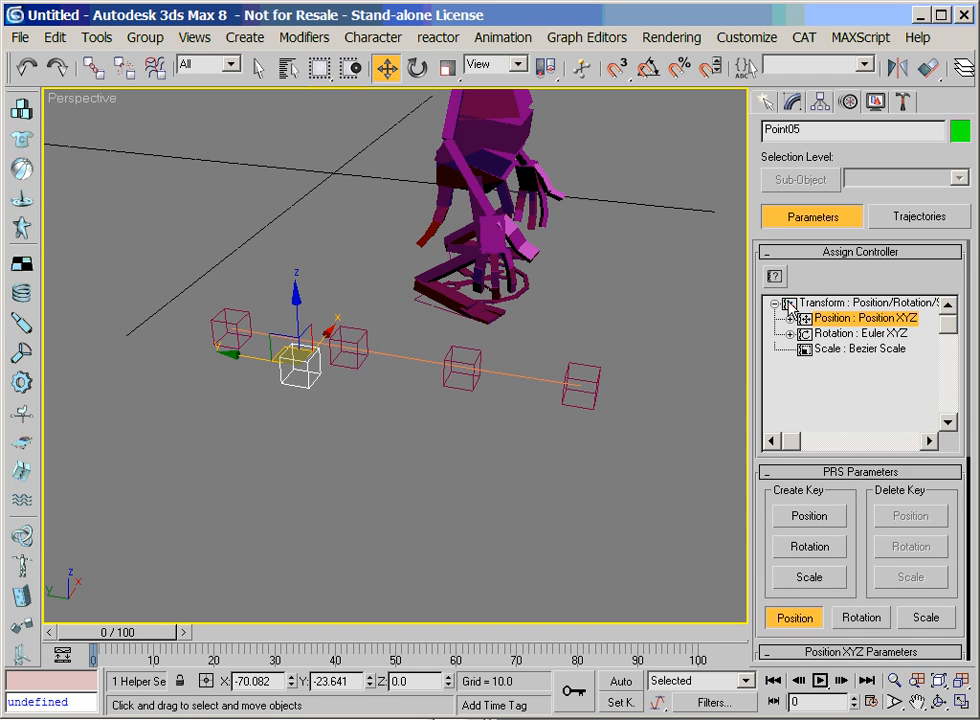
click(775, 277)
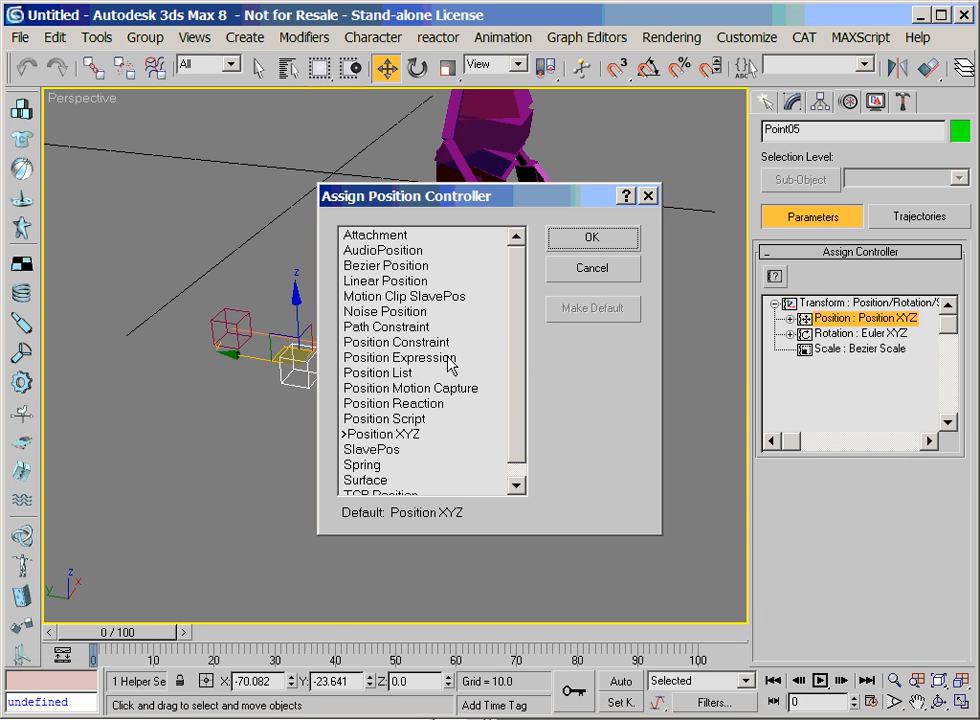
click(411, 329)
click(592, 240)
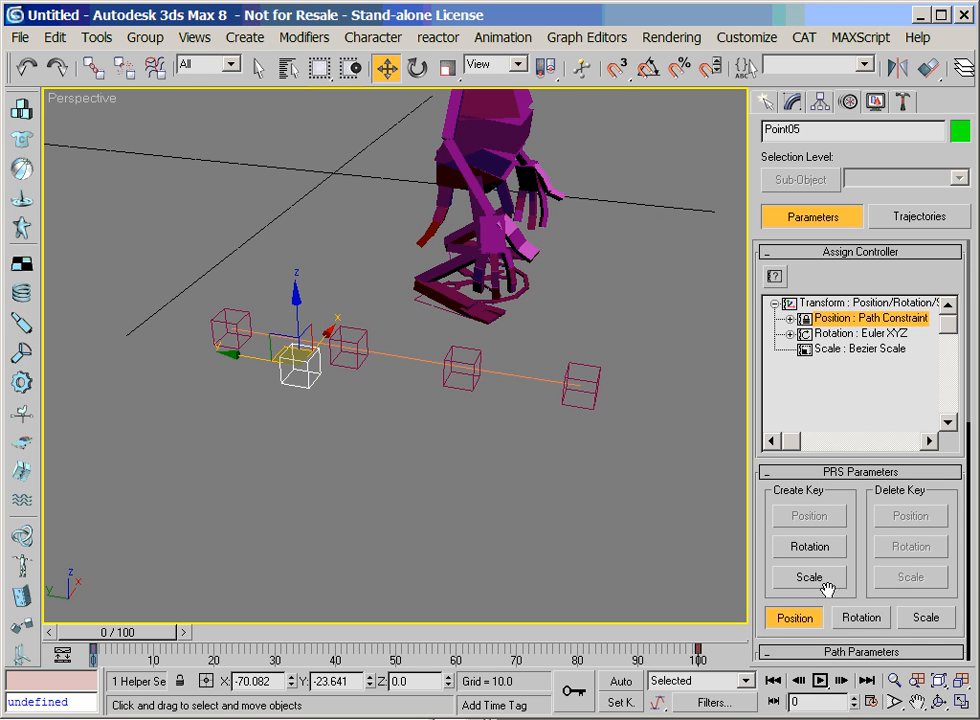
Add the NURBS curve as the path target of the point helper's Path Constraint
scroll(830, 500, down, 5)
click(857, 388)
click(417, 355)
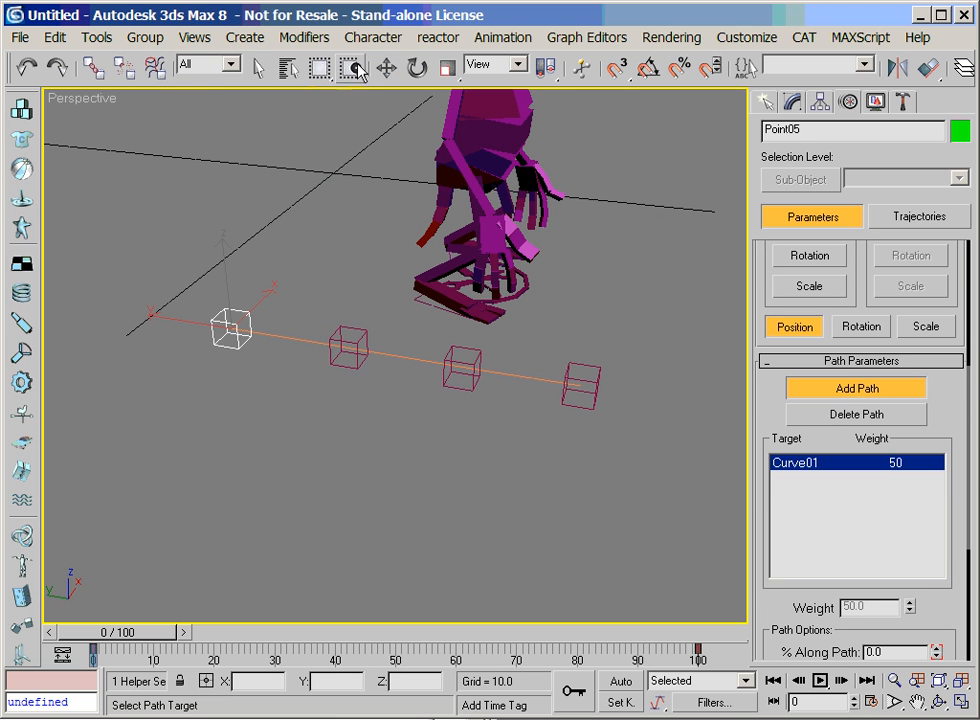
Slide the path-constrained point helper along the curve to between the first two spline helpers, and reduce its size to 3.99
click(386, 67)
drag(188, 324, 250, 333)
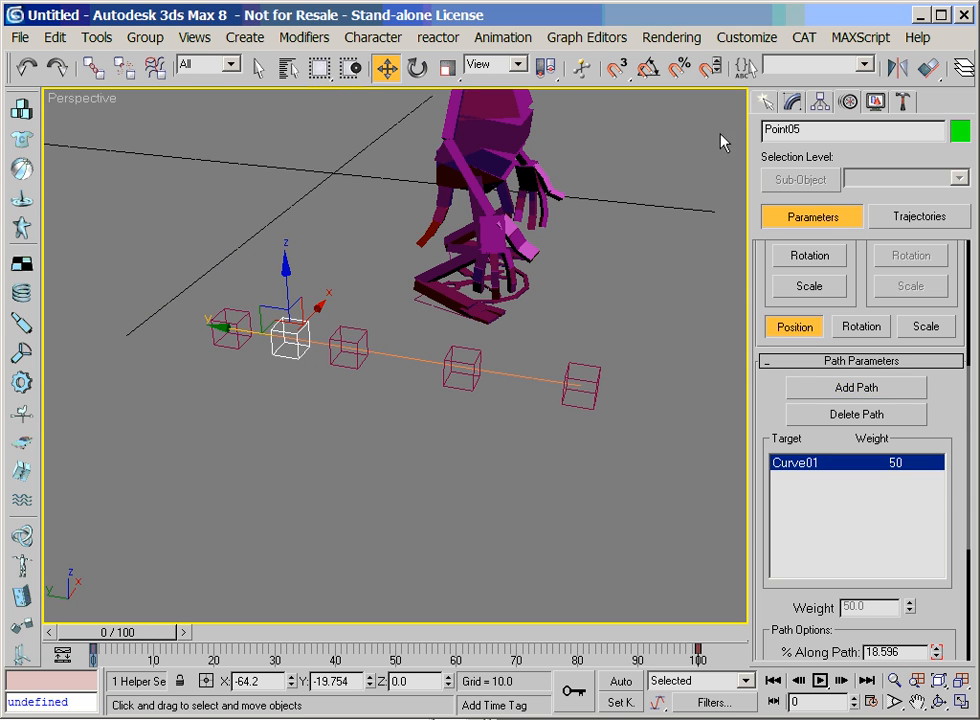
click(791, 102)
drag(917, 462, 927, 497)
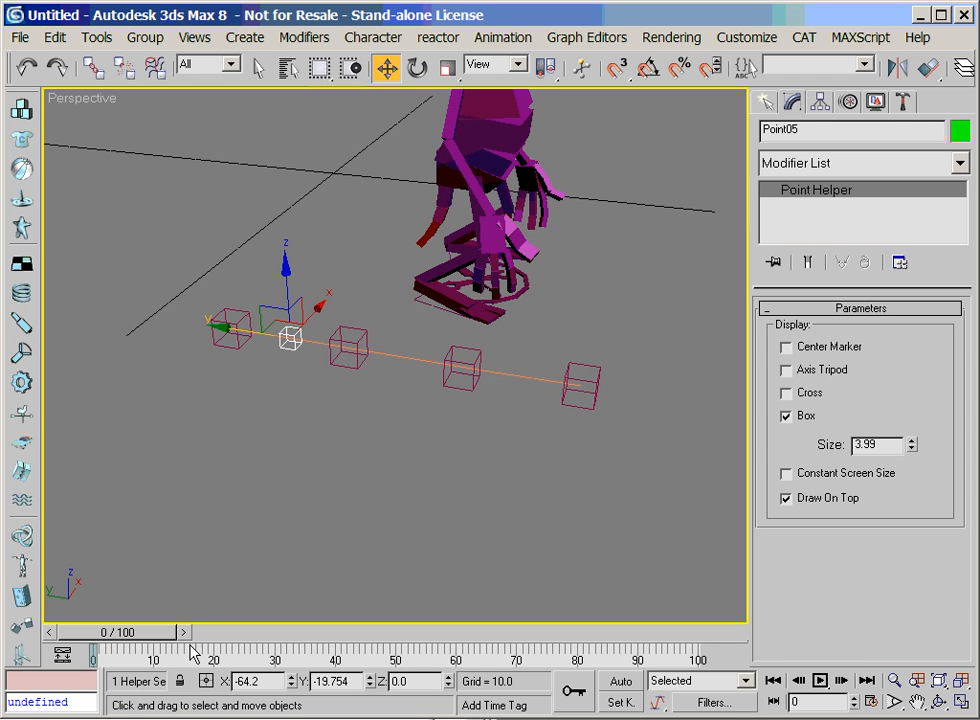
At frame 14, make two instanced copies of the small point helper along the curve, centring the first between the second and third spline helpers
drag(141, 636, 211, 636)
mouse_move(230, 328)
shift+mouse_down()
mouse_move(340, 338)
mouse_move(327, 335)
mouse_move(436, 433)
shift+mouse_up()
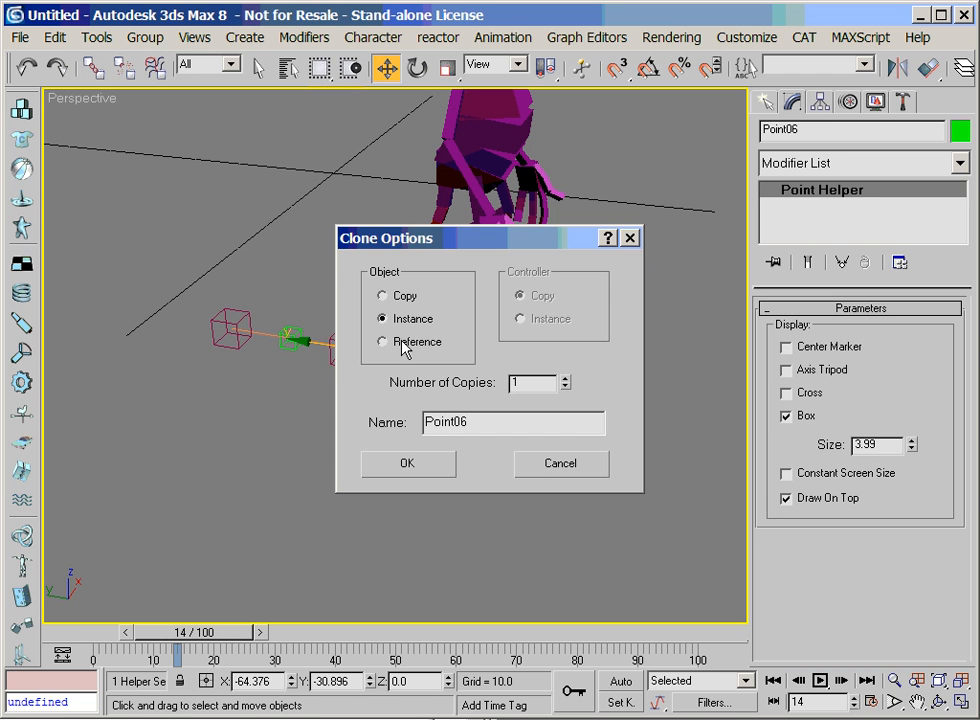
click(424, 470)
mouse_move(325, 349)
shift+mouse_down()
mouse_move(446, 376)
mouse_move(435, 372)
shift+mouse_up()
click(408, 464)
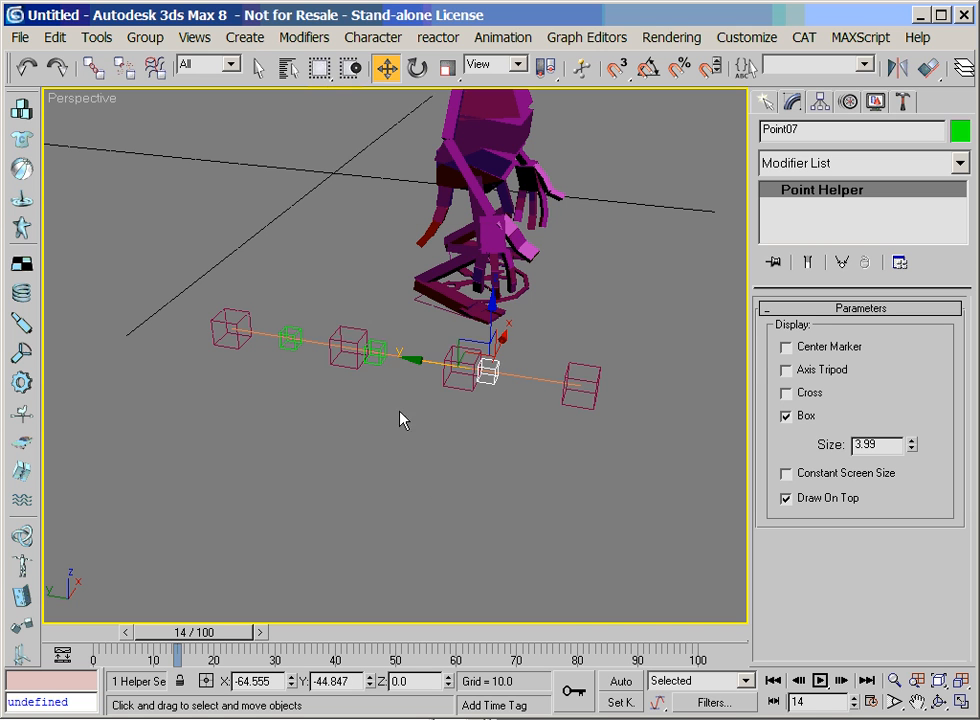
click(377, 360)
drag(318, 346, 347, 360)
Try moving the fourth spline helper to test how the small point helpers follow the curve, and undo the move
click(594, 400)
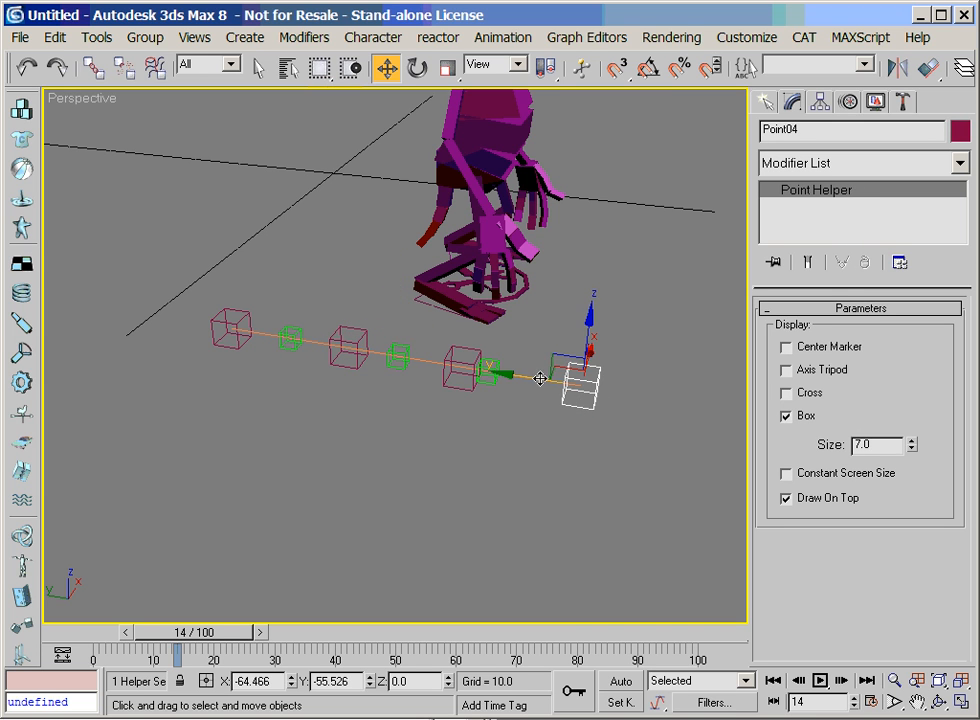
drag(558, 407, 508, 468)
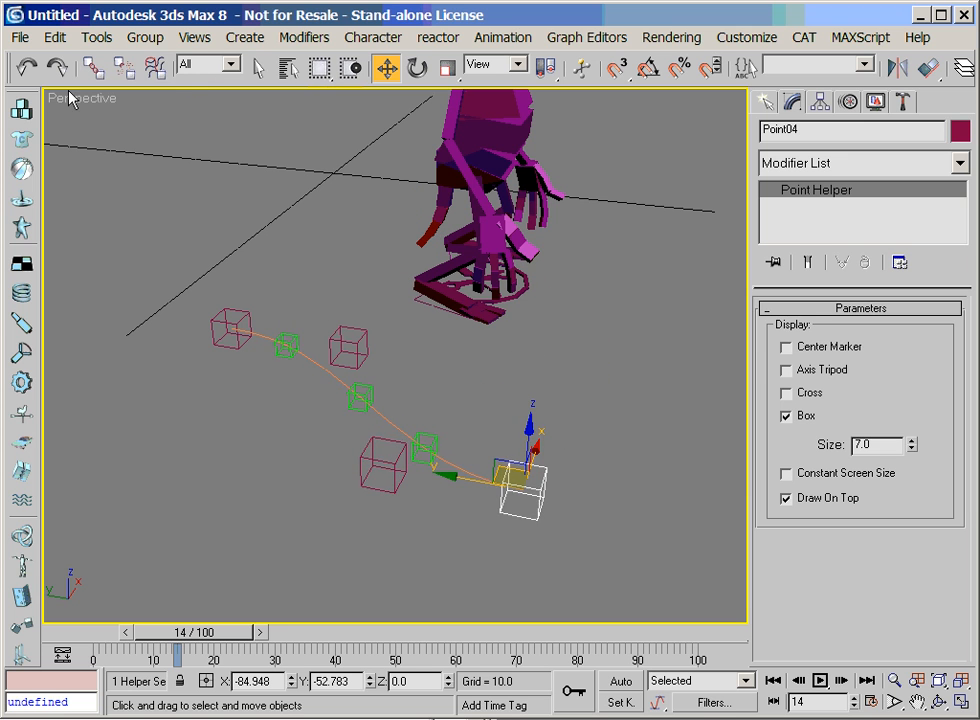
click(26, 67)
Draw a chain of four bones with an end nub beside and roughly parallel to the curve
click(765, 102)
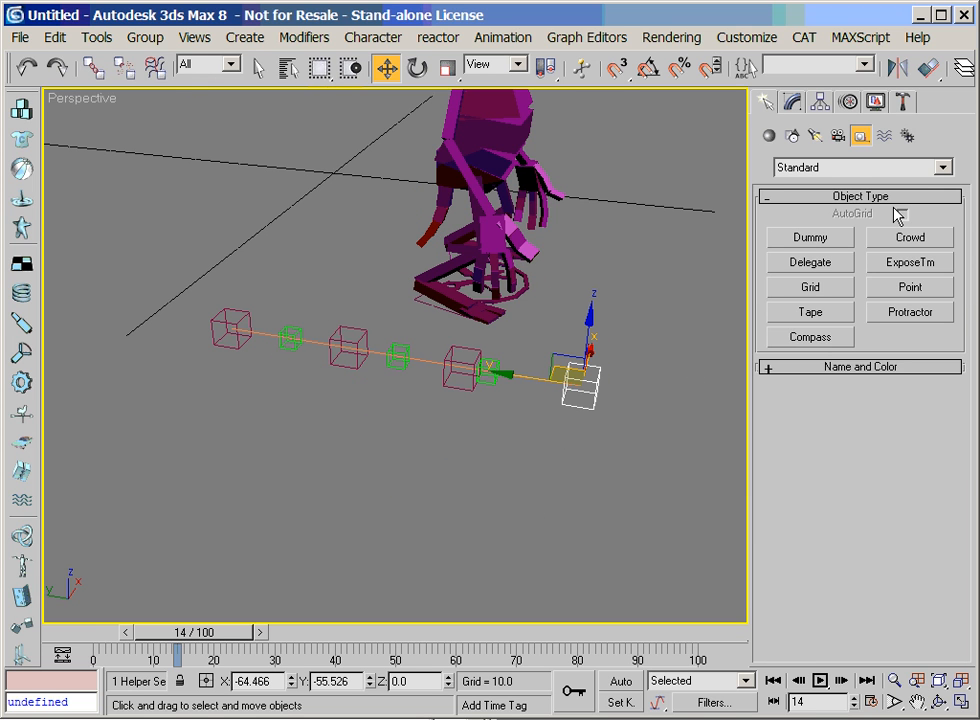
click(907, 136)
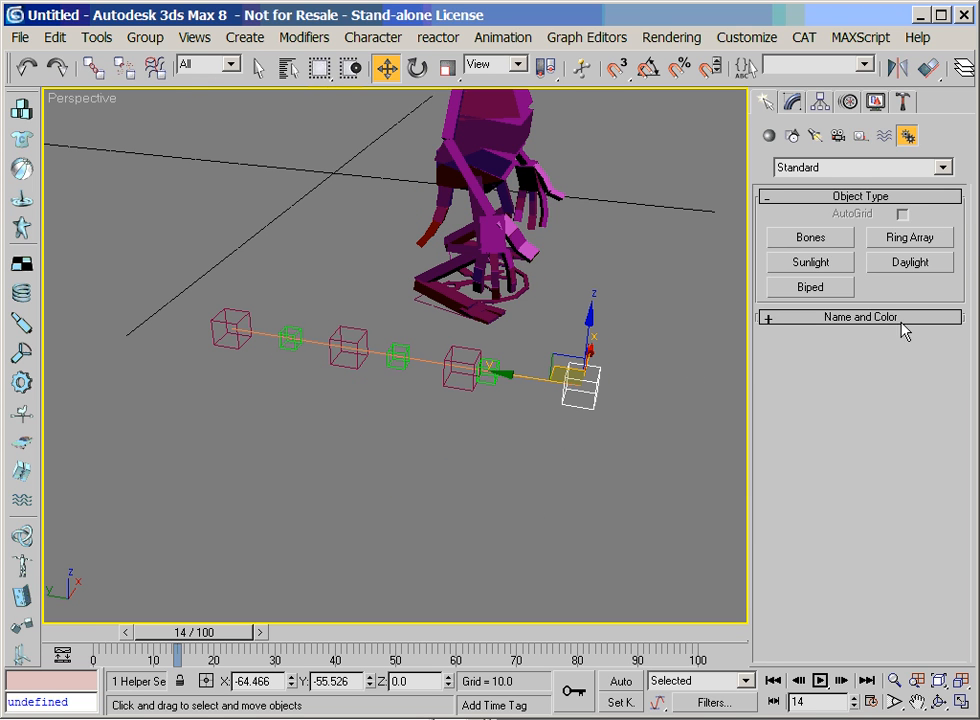
click(810, 238)
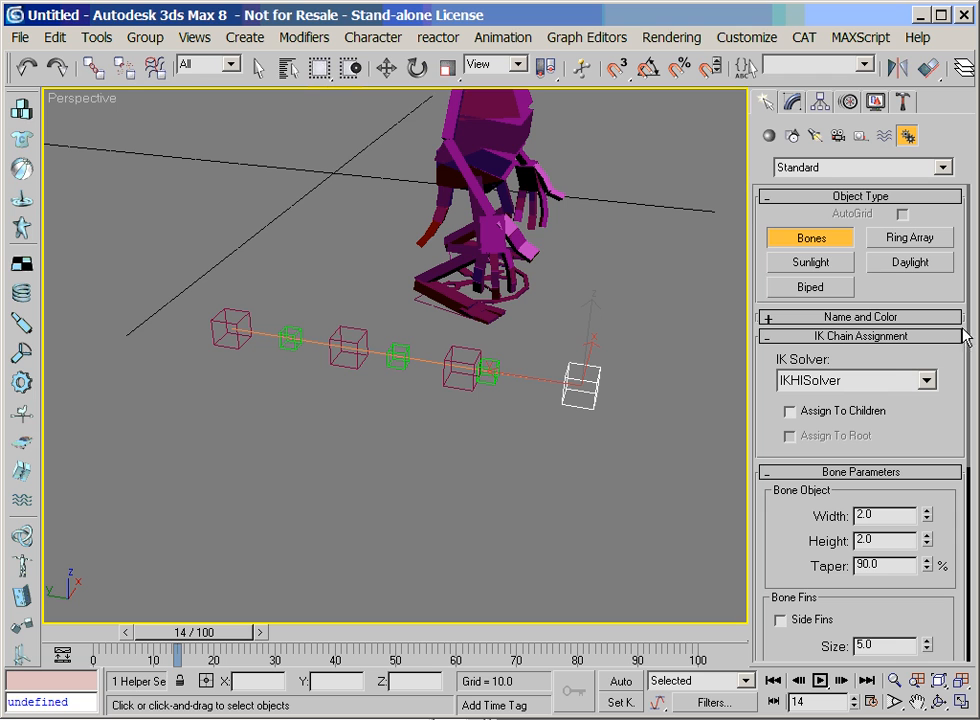
click(222, 365)
click(312, 380)
click(400, 395)
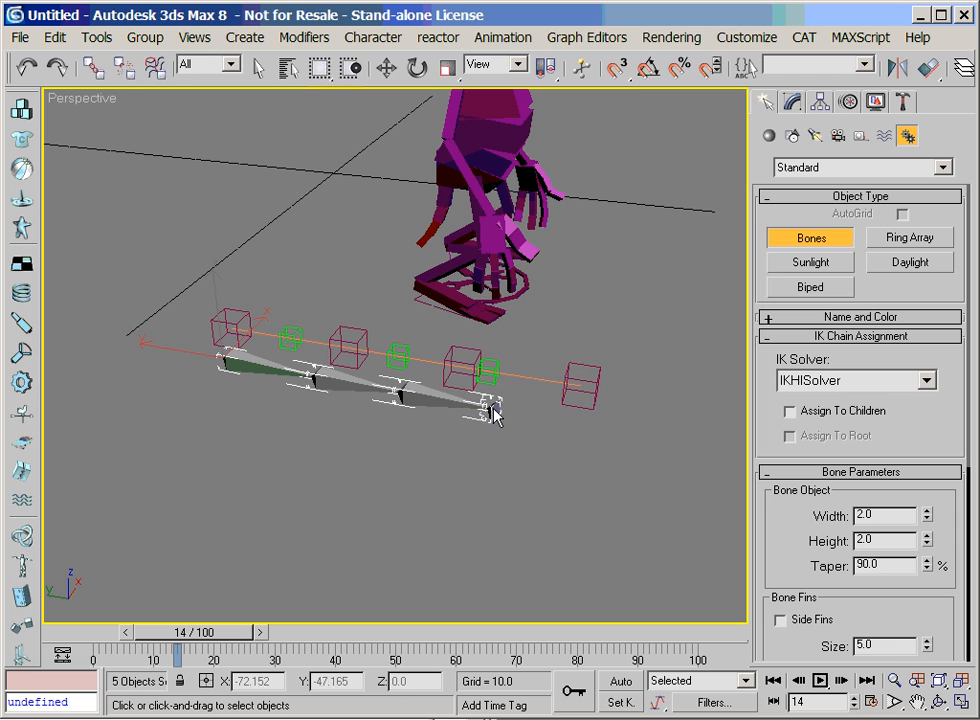
click(489, 412)
click(582, 421)
right_click(670, 450)
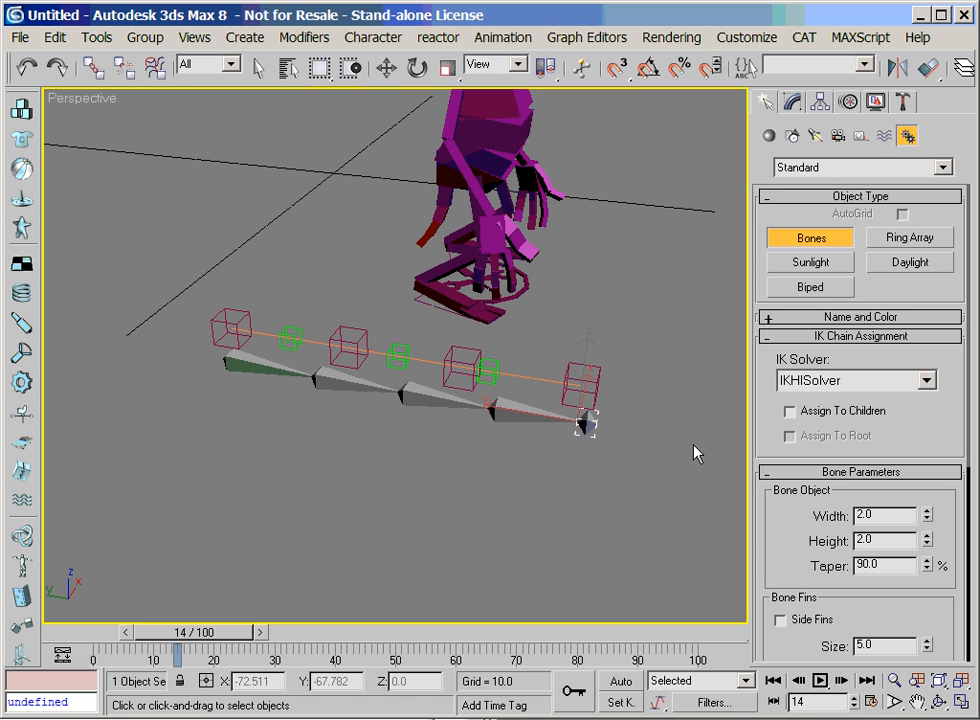
Shift the first small point helper slightly along the curve toward the second spline helper
key(w)
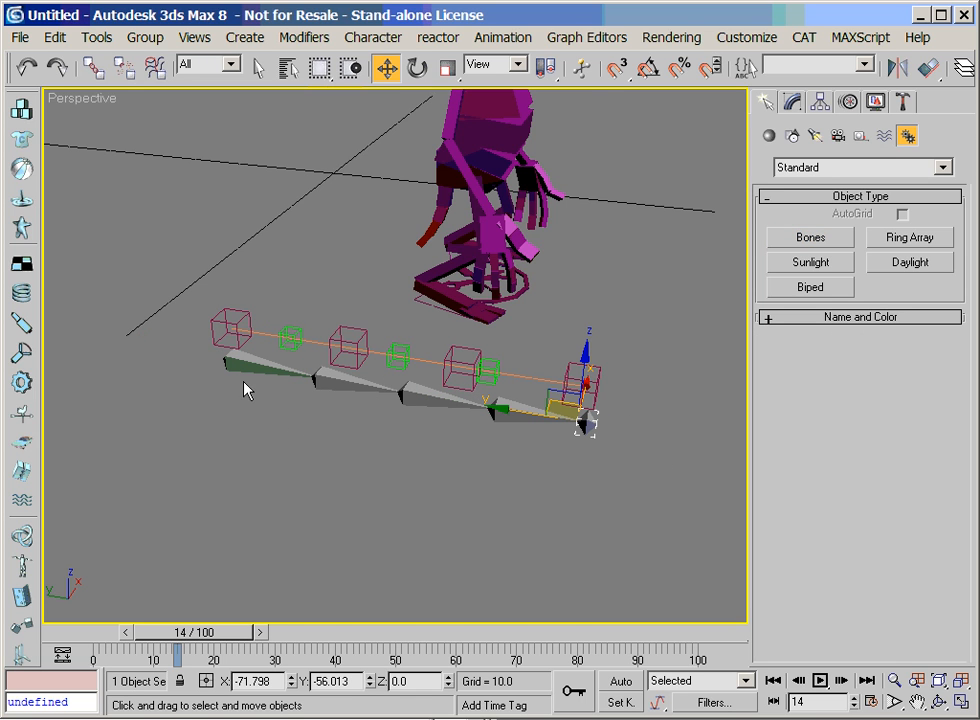
click(283, 337)
drag(247, 331, 260, 334)
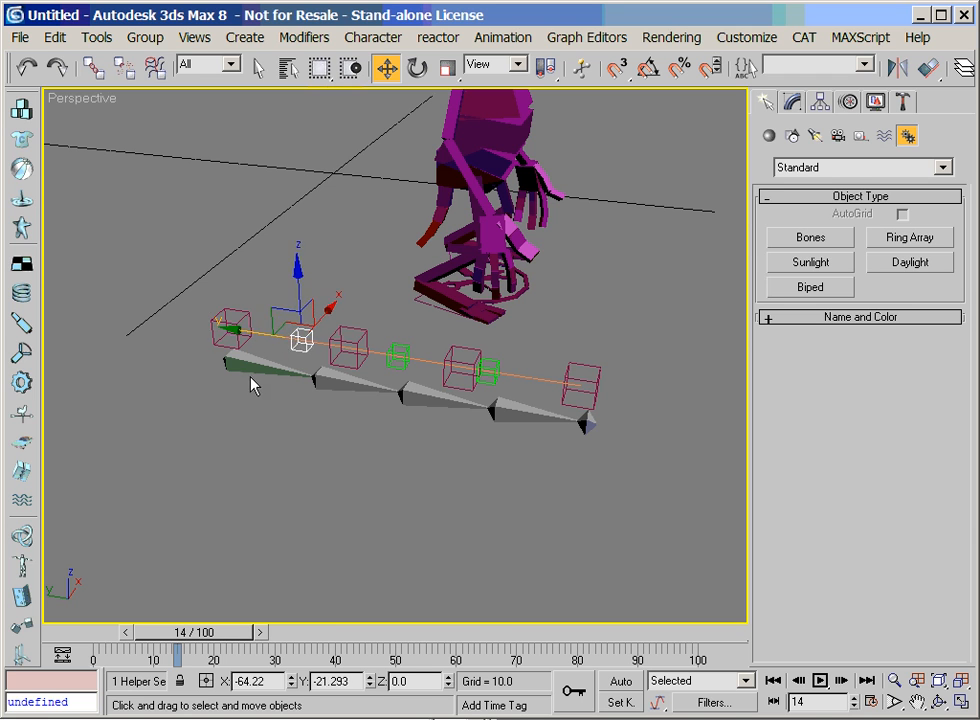
Select the first bone of the chain and expand its position controller into the X, Y and Z tracks
click(256, 370)
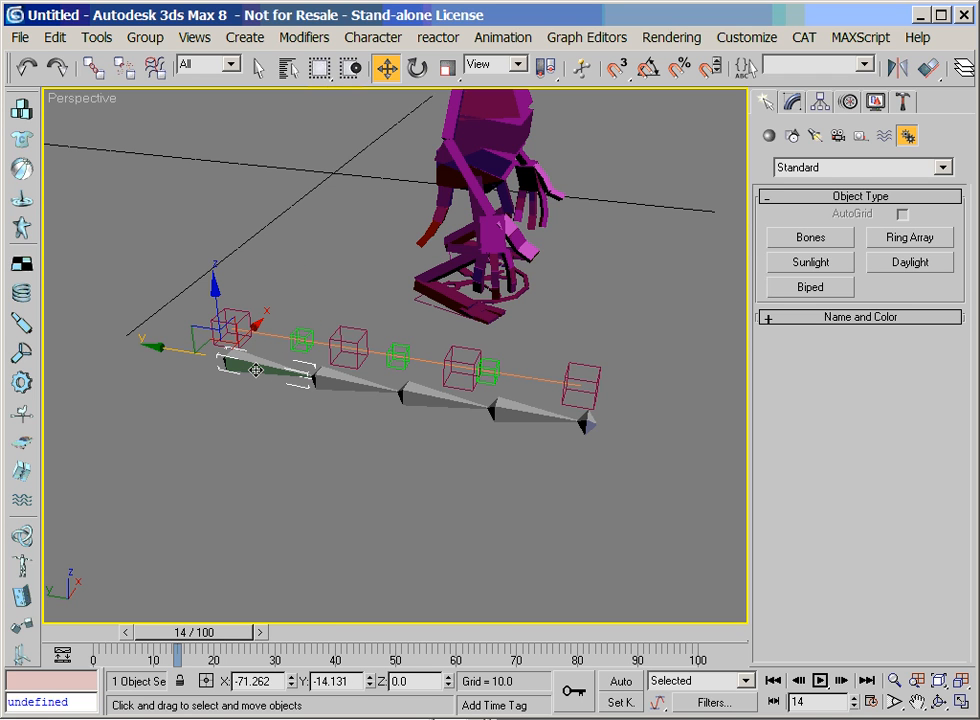
click(502, 40)
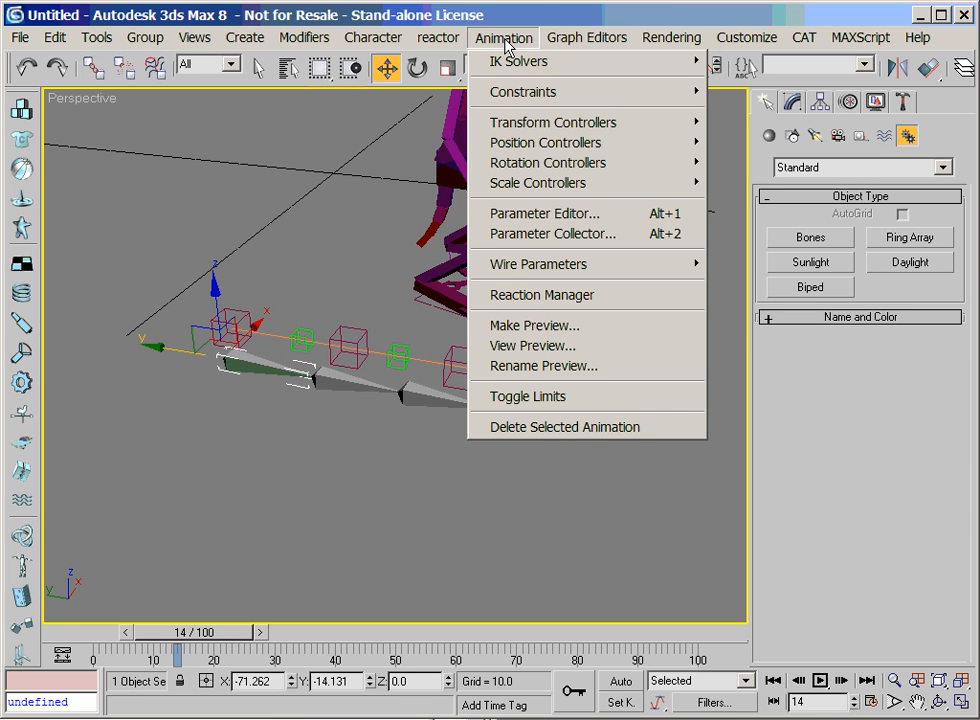
key(Escape)
click(848, 102)
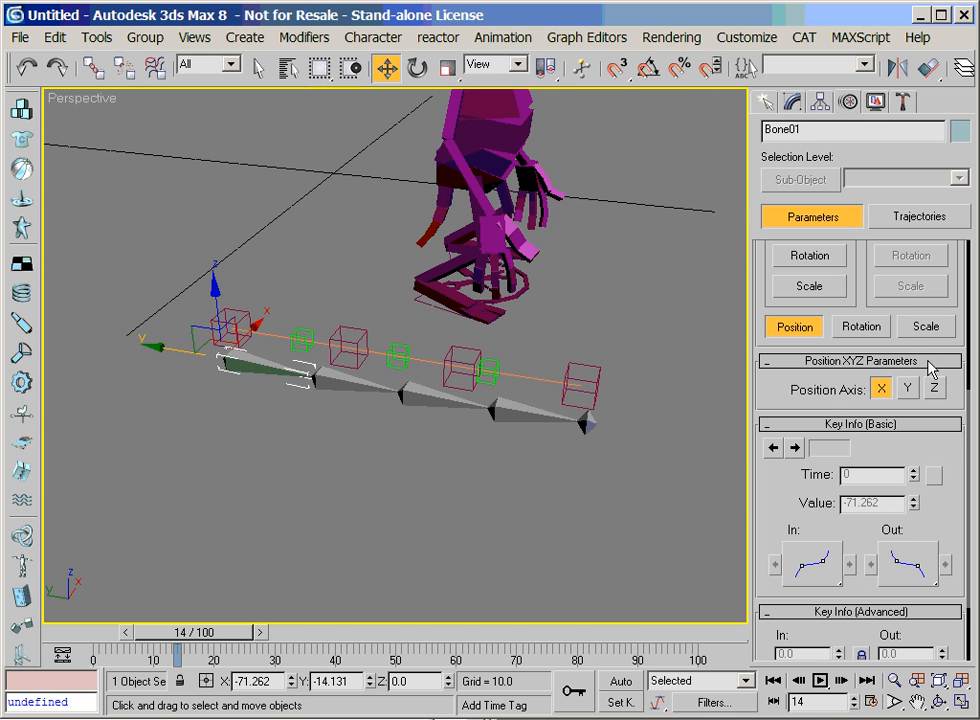
drag(775, 390, 779, 560)
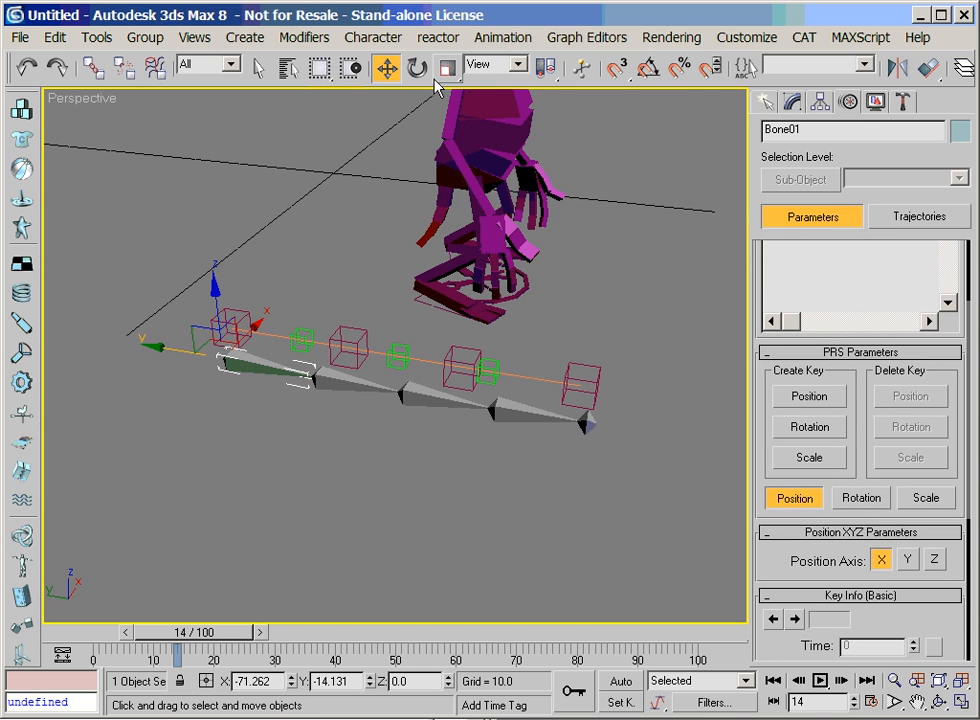
drag(858, 386, 887, 542)
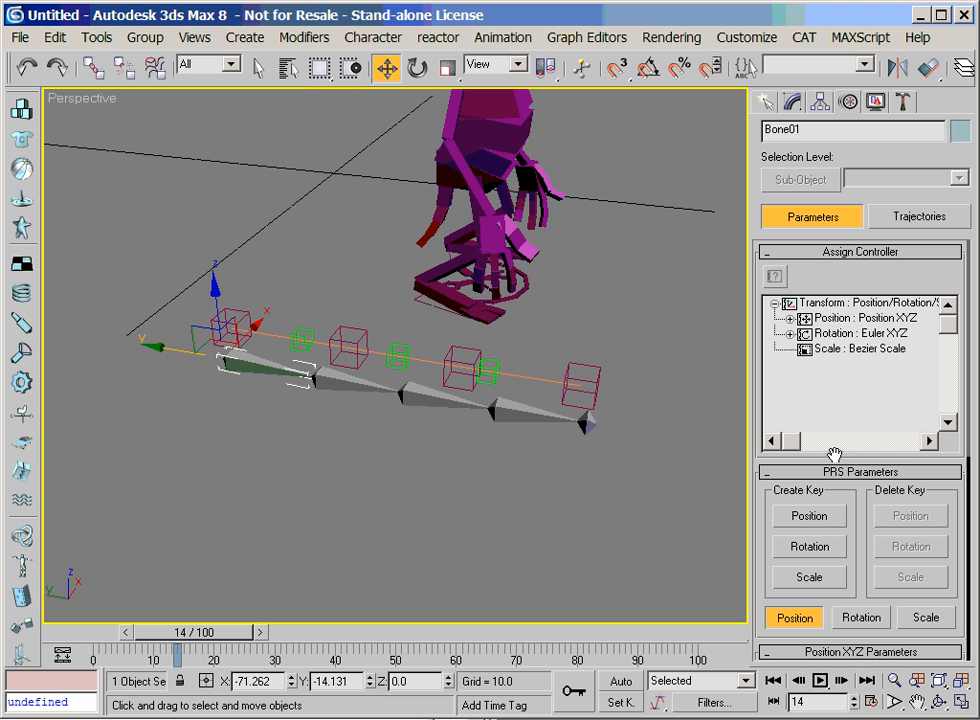
click(789, 319)
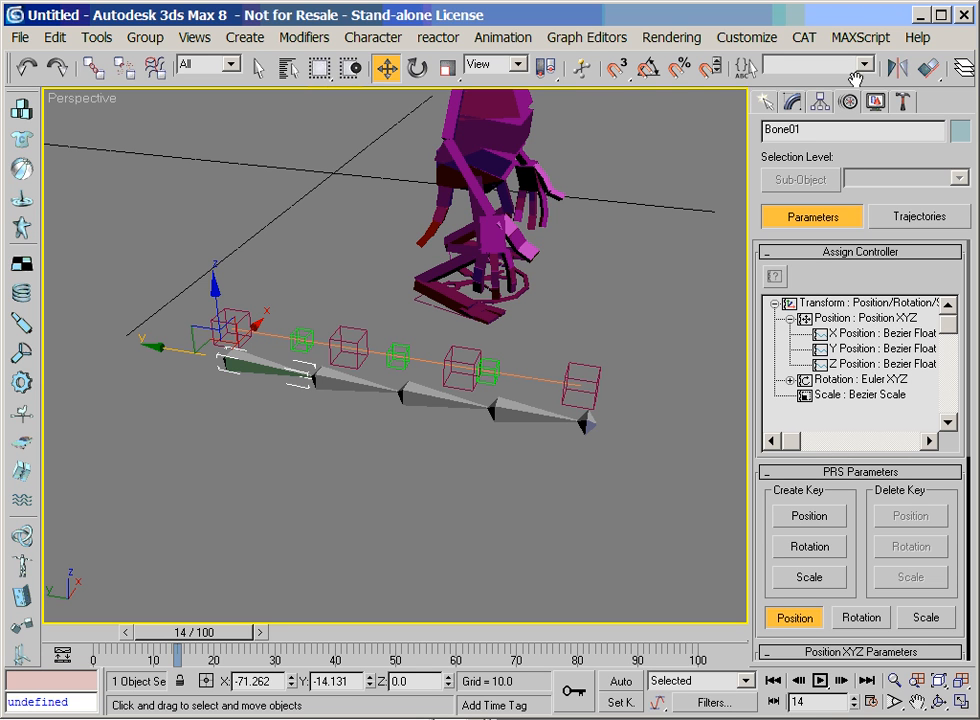
Open the Curve Editor filtered to selected objects, and expand the first bone's transform and position tracks
drag(858, 78, 422, 61)
click(748, 68)
drag(323, 126, 615, 108)
drag(558, 327, 558, 536)
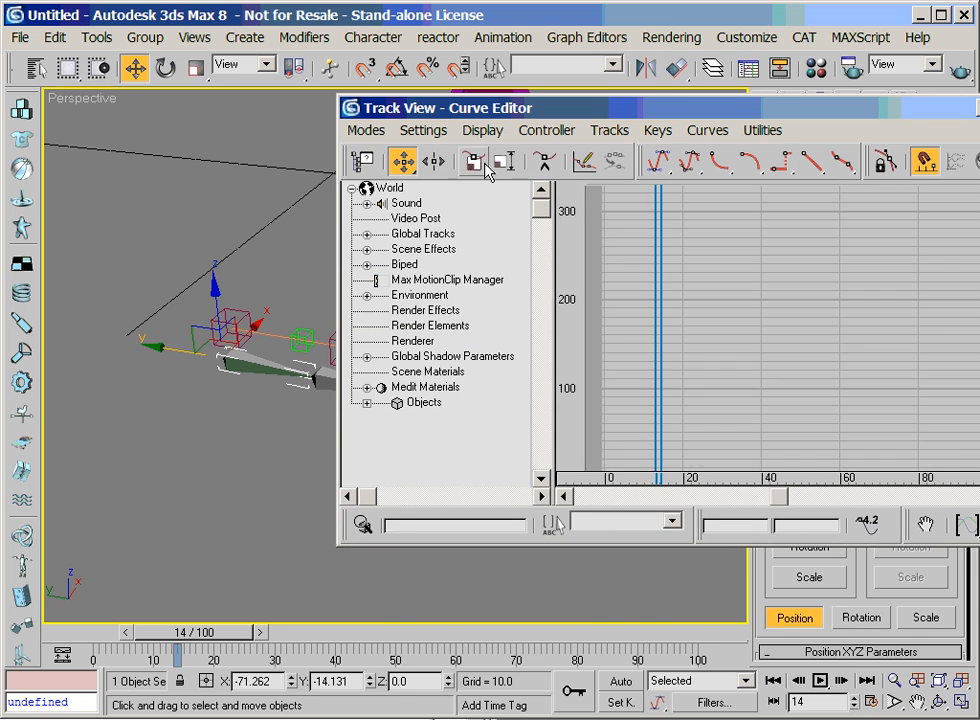
click(362, 160)
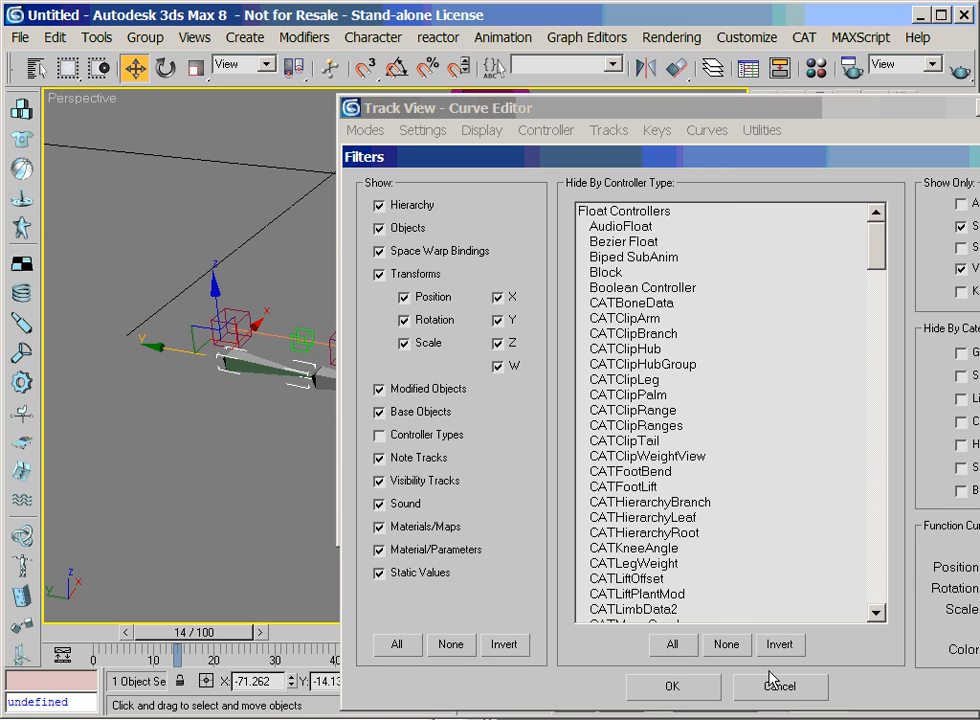
click(672, 686)
click(382, 402)
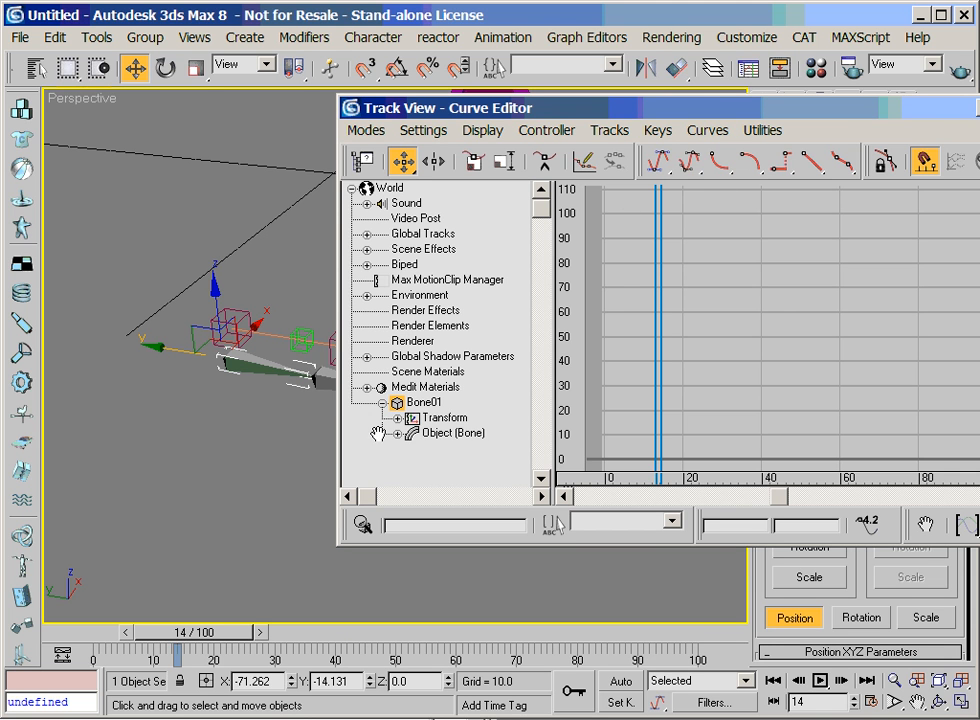
drag(383, 435, 384, 310)
click(396, 310)
click(412, 326)
drag(387, 354, 398, 332)
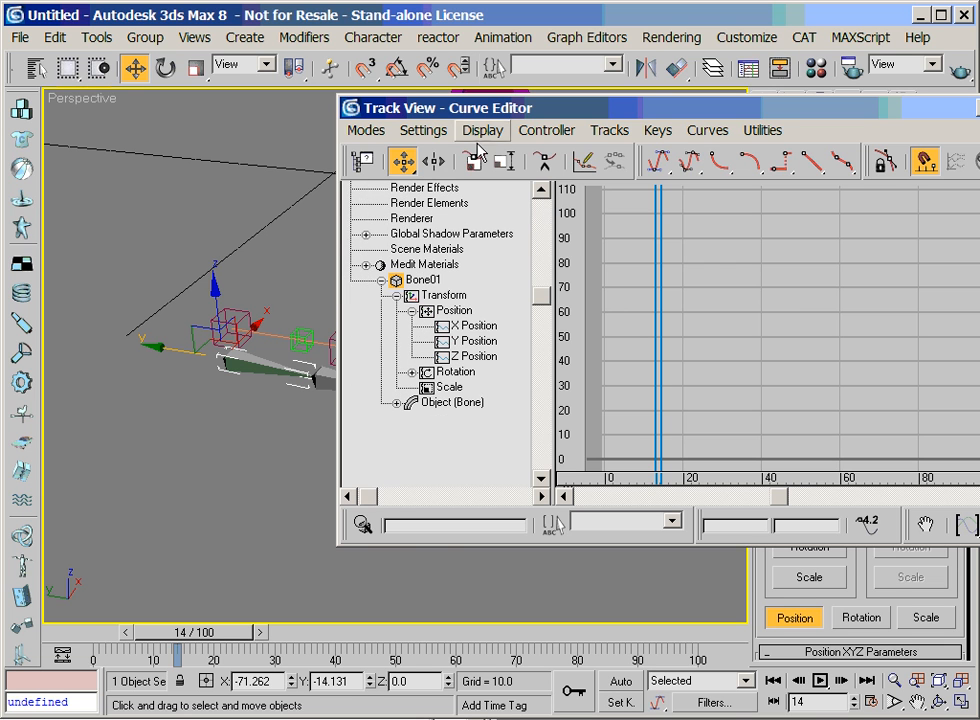
drag(507, 106, 616, 78)
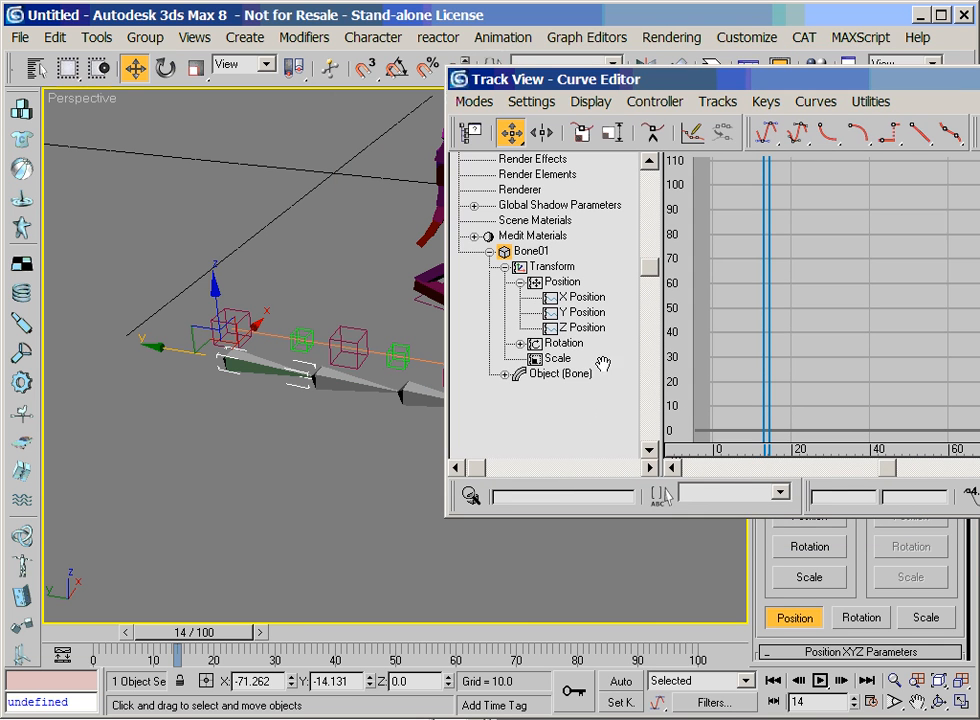
Assign a Position Constraint controller to the first bone's Position track
click(562, 282)
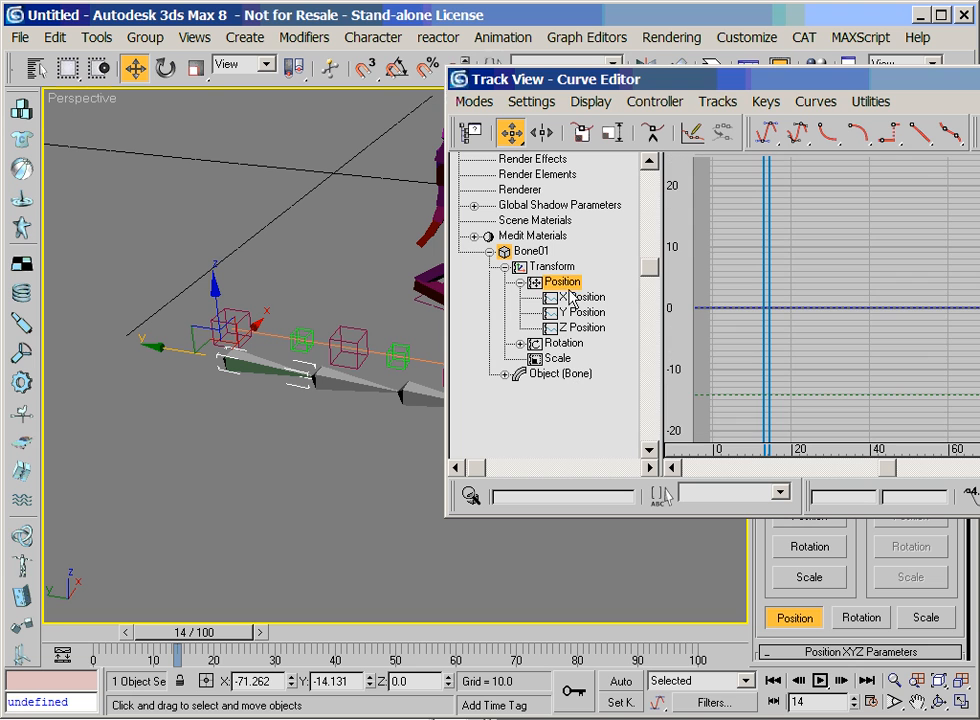
click(505, 38)
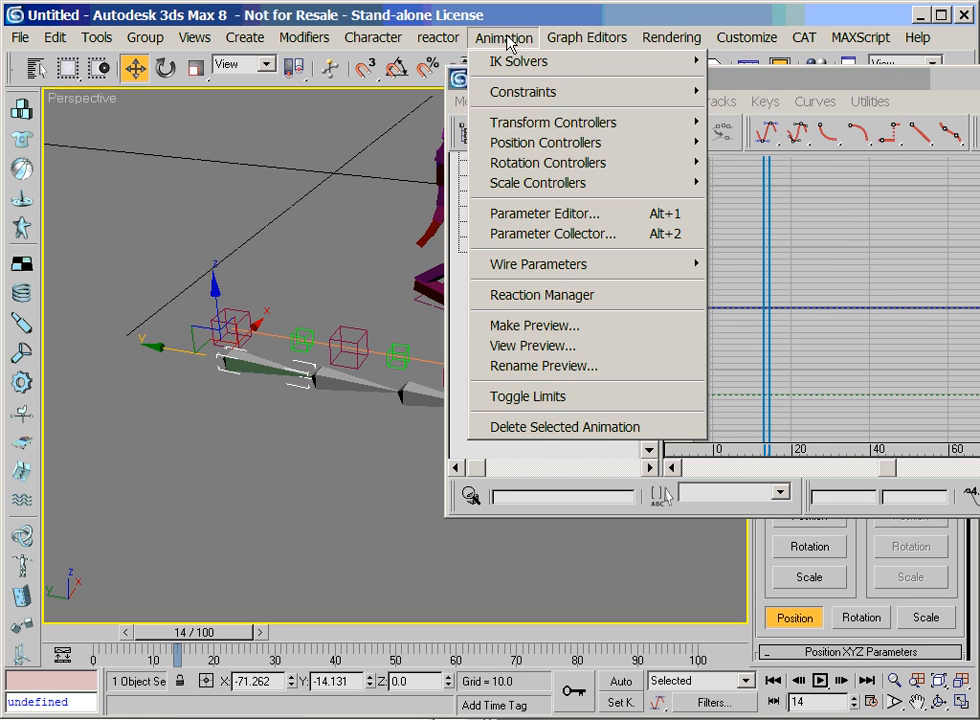
click(767, 106)
right_click(548, 268)
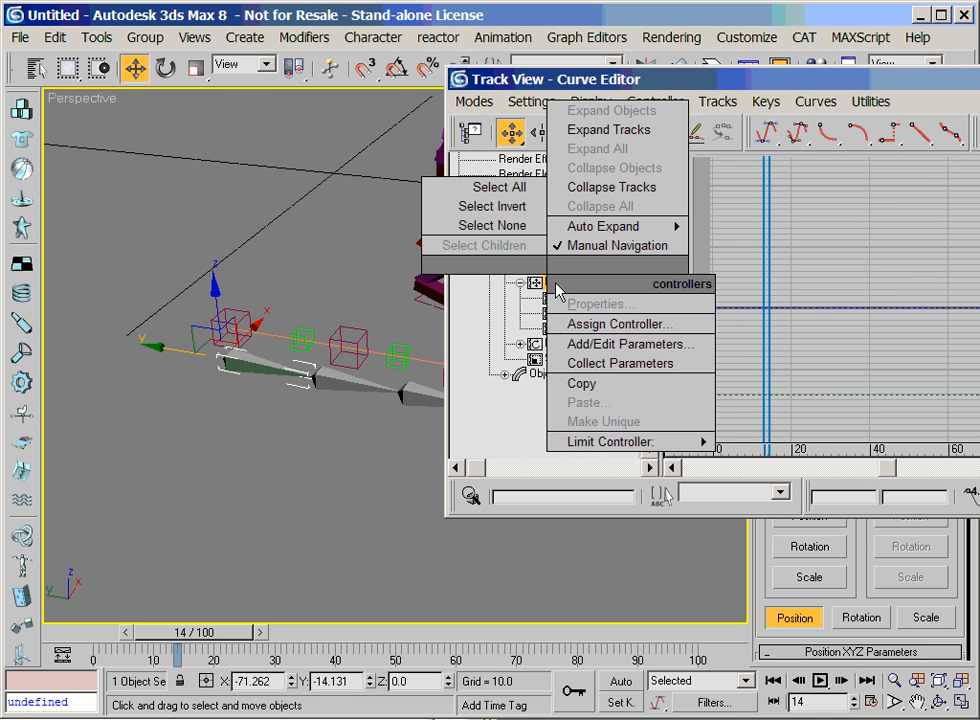
click(613, 324)
click(396, 342)
click(591, 237)
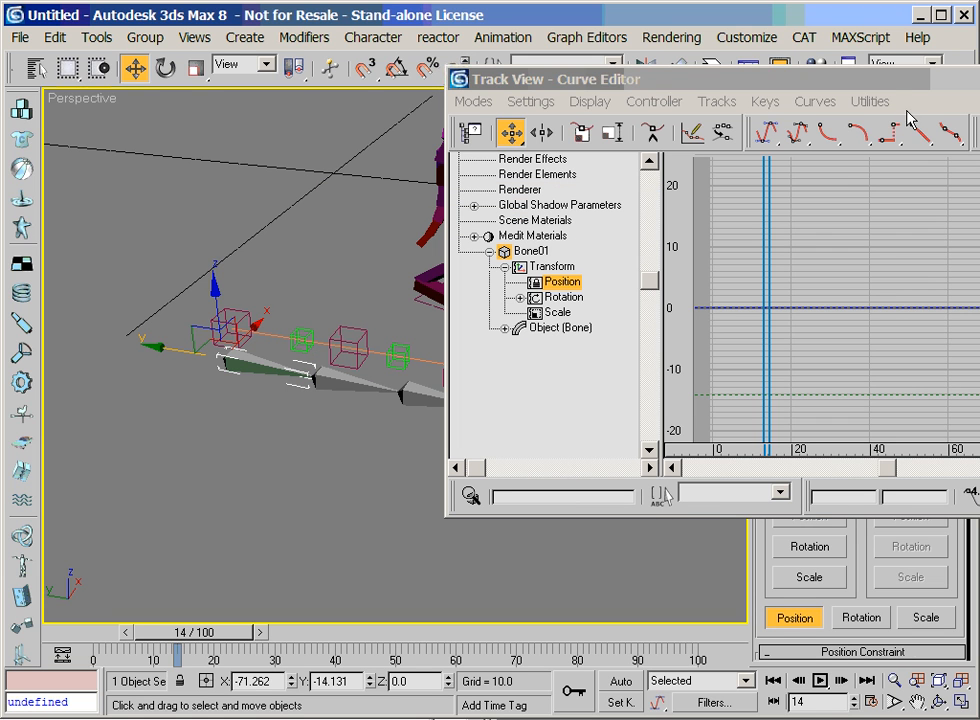
click(868, 101)
Add the first spline helper, Point01, as the target of the first bone's Position Constraint
drag(830, 78, 526, 0)
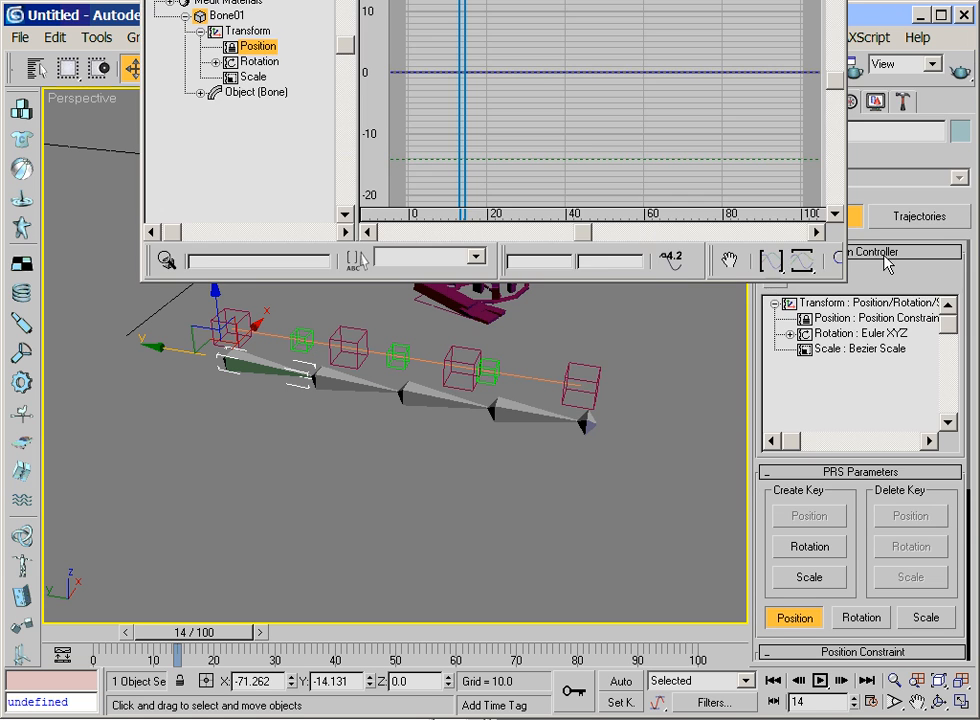
scroll(862, 571, down, 5)
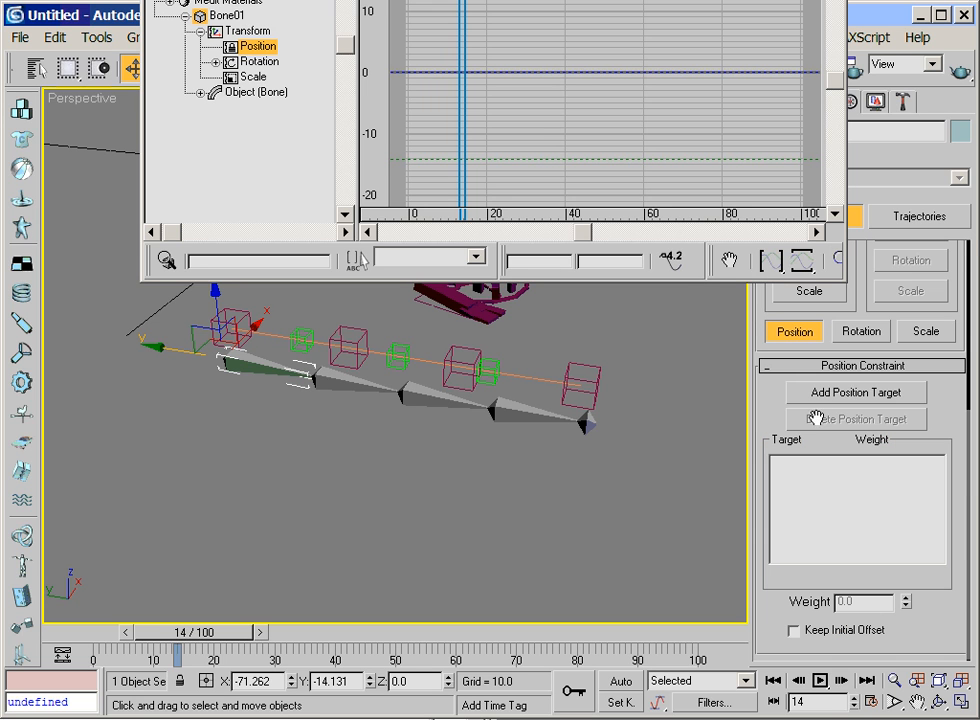
click(815, 394)
click(246, 320)
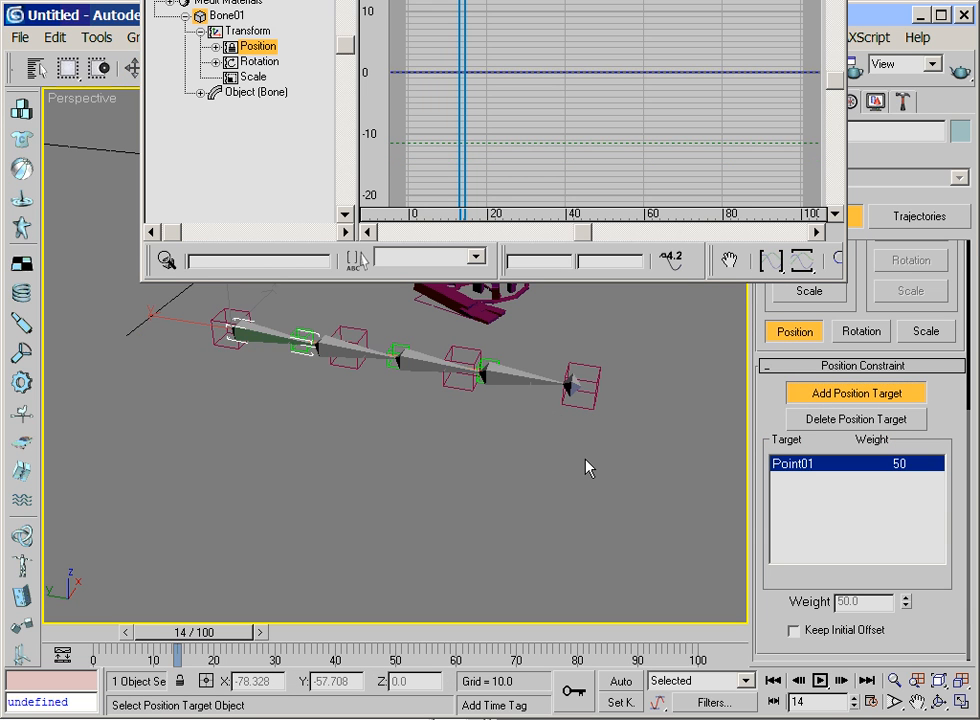
click(815, 395)
Select the second bone of the chain and assign a Position Constraint controller to its Position track in the Curve Editor
click(346, 362)
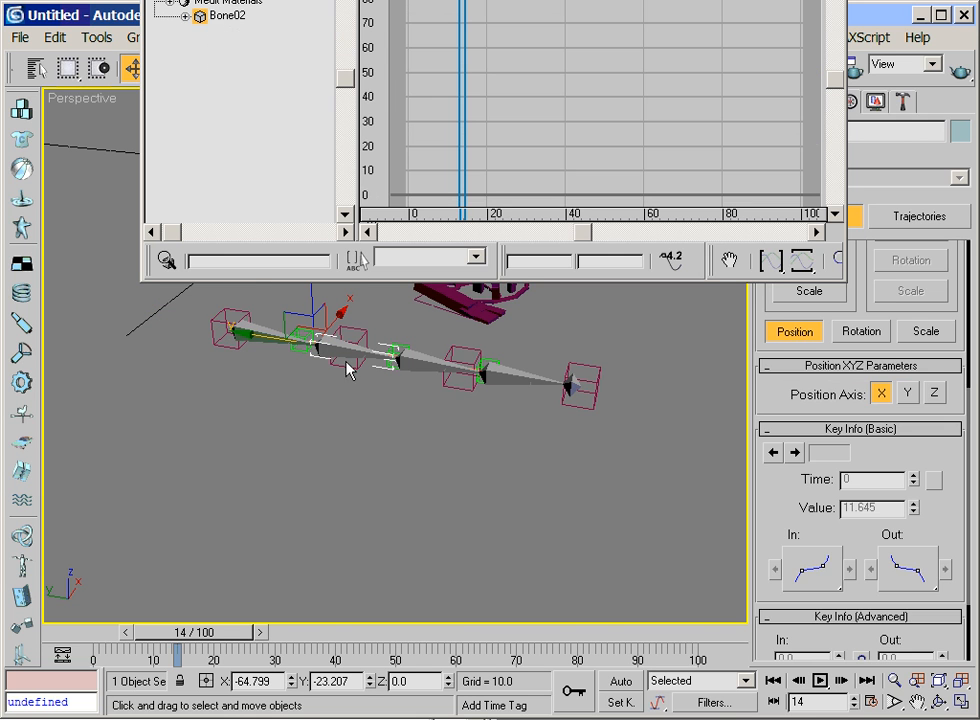
drag(330, 0, 823, 306)
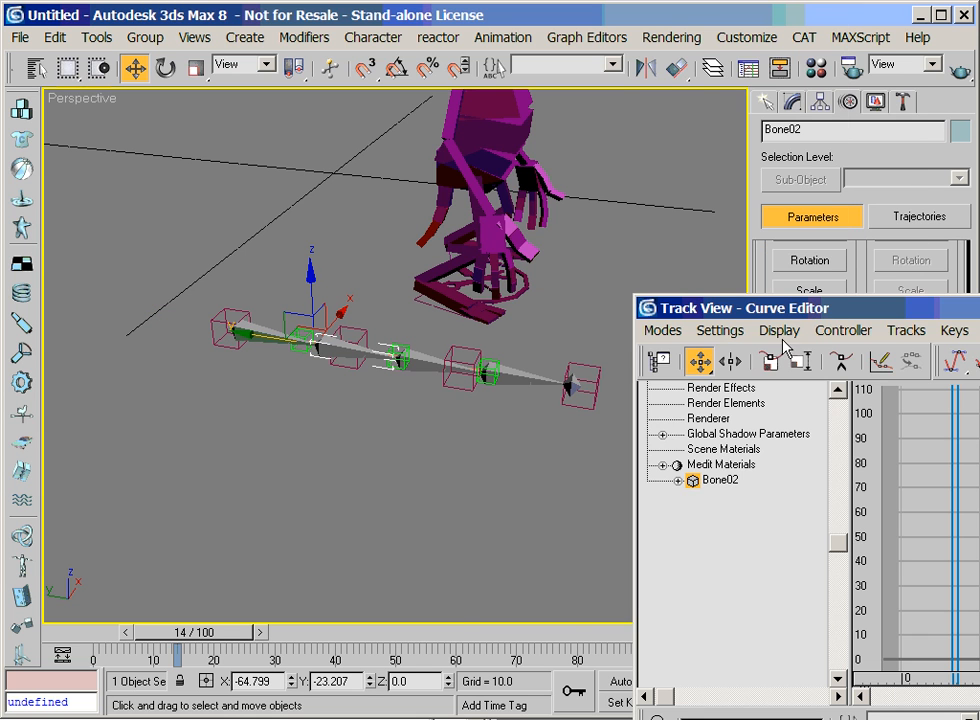
click(678, 481)
click(693, 494)
click(730, 512)
right_click(740, 514)
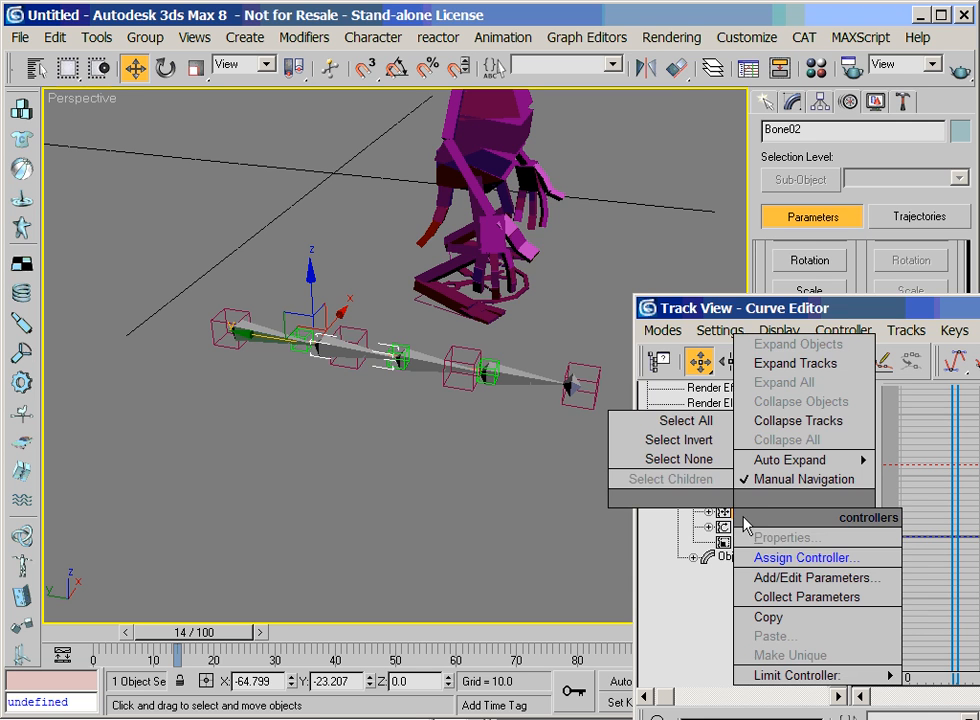
click(780, 557)
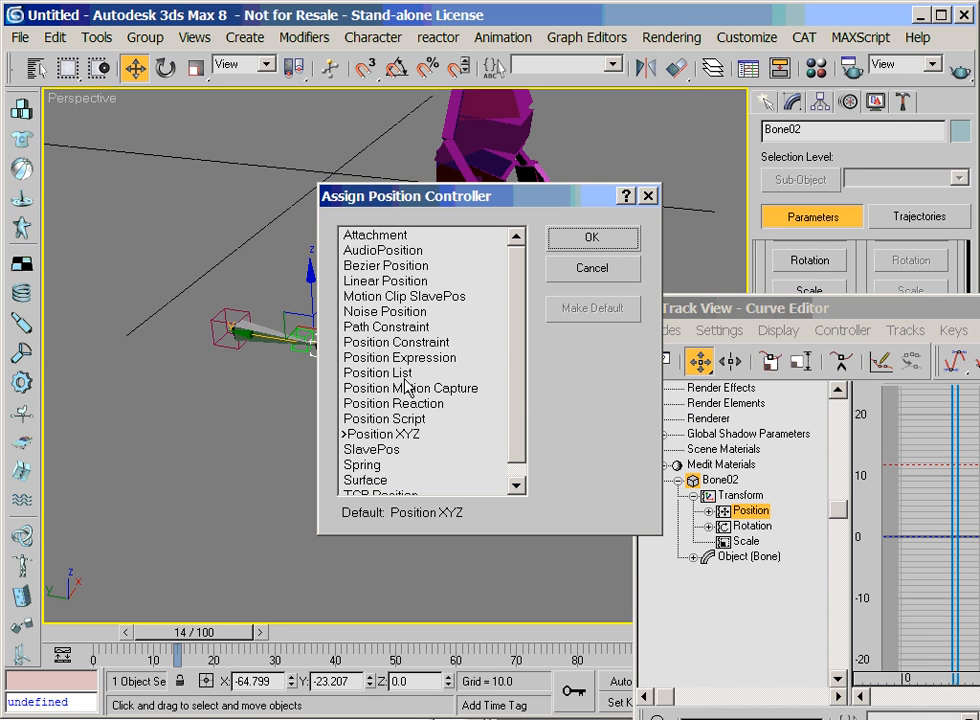
click(400, 342)
click(591, 237)
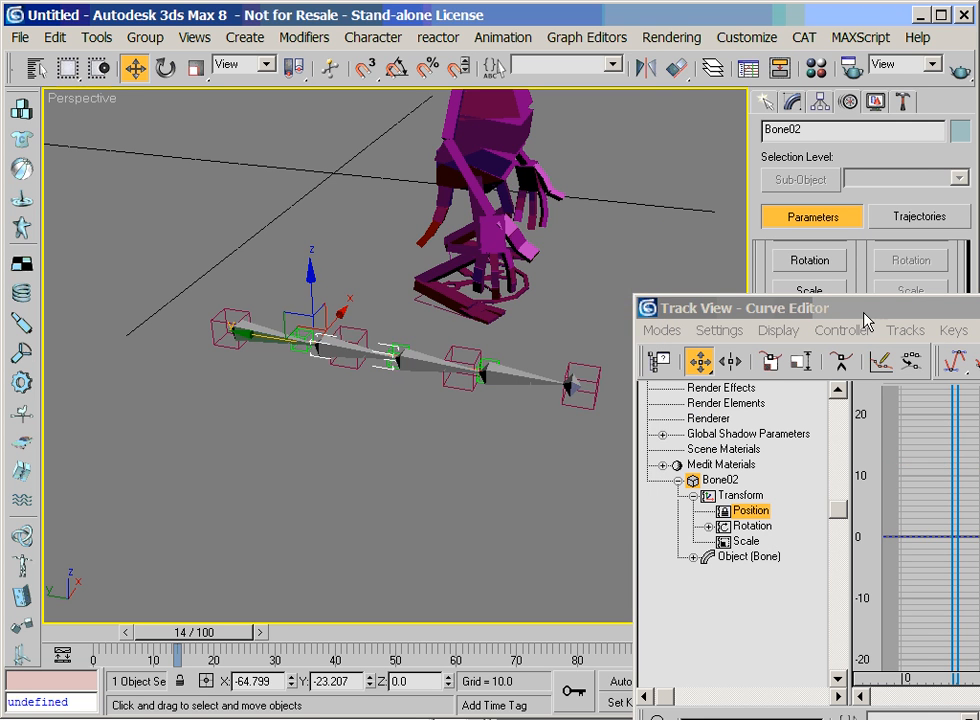
Close the Curve Editor and add the helper Point05 as the target of the second bone's Position Constraint
drag(752, 352, 801, 362)
click(978, 371)
drag(765, 269, 853, 408)
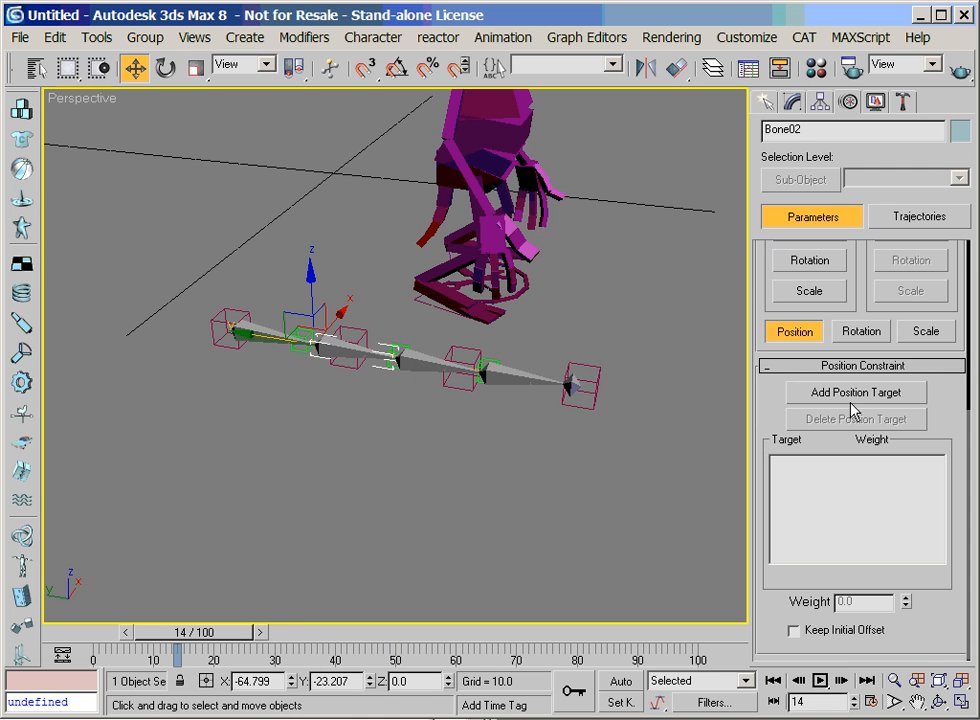
click(855, 393)
click(575, 385)
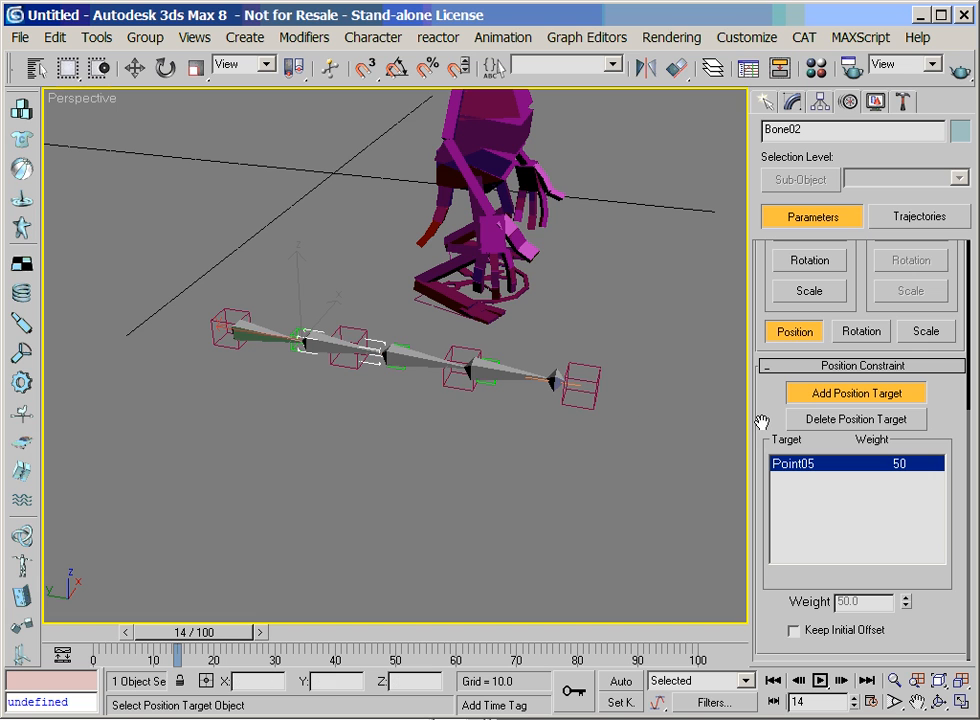
click(428, 372)
click(830, 421)
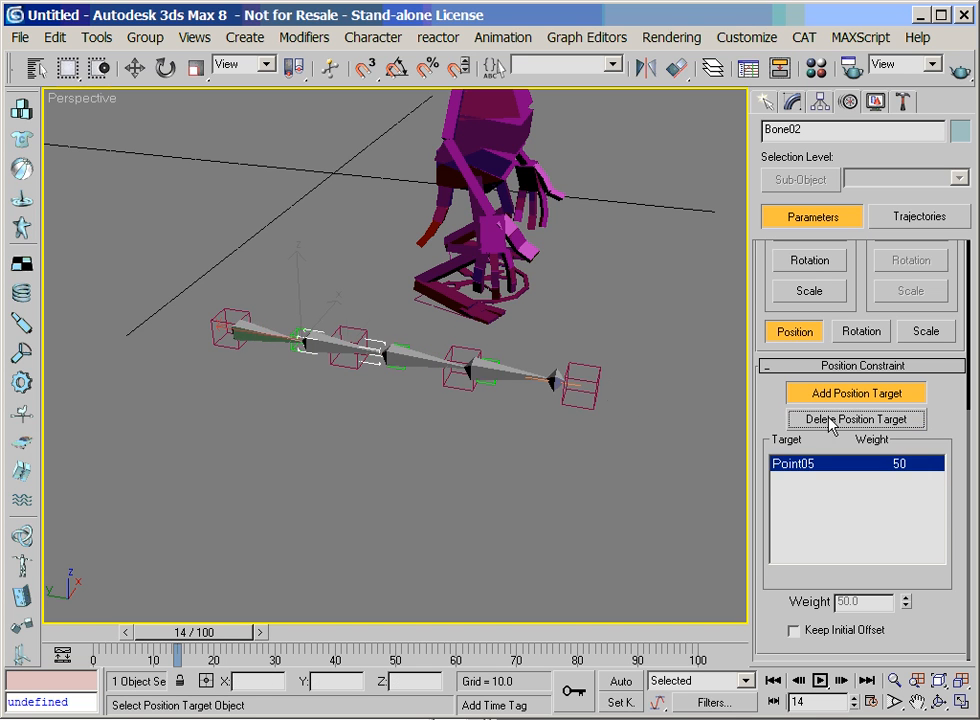
Select the third bone of the chain and assign a Position Constraint controller to its position
click(419, 359)
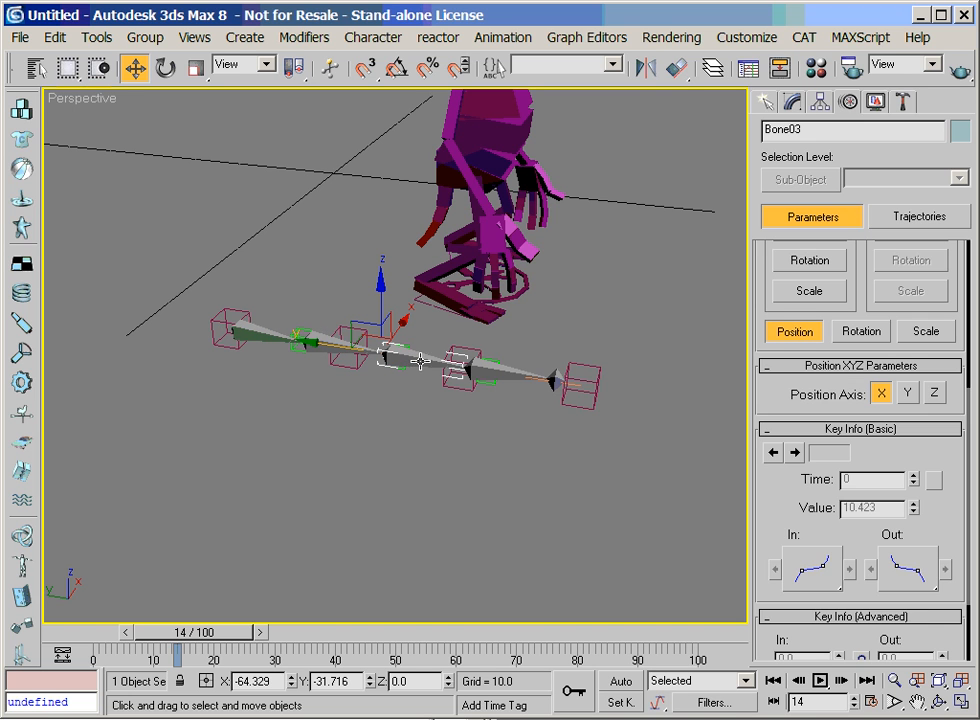
drag(760, 311, 805, 577)
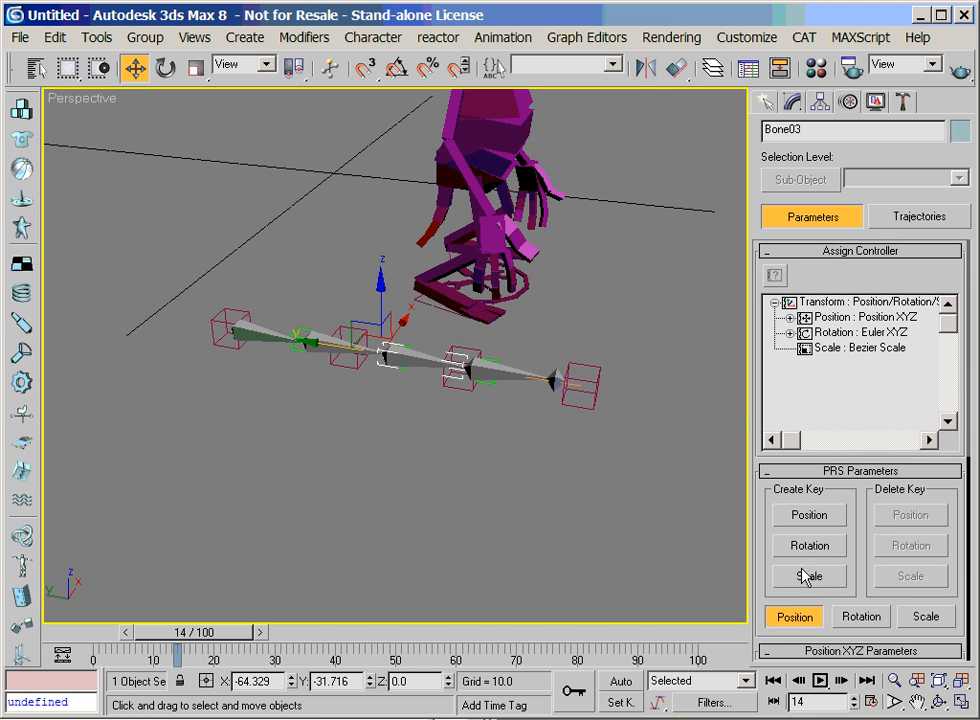
click(830, 317)
click(775, 277)
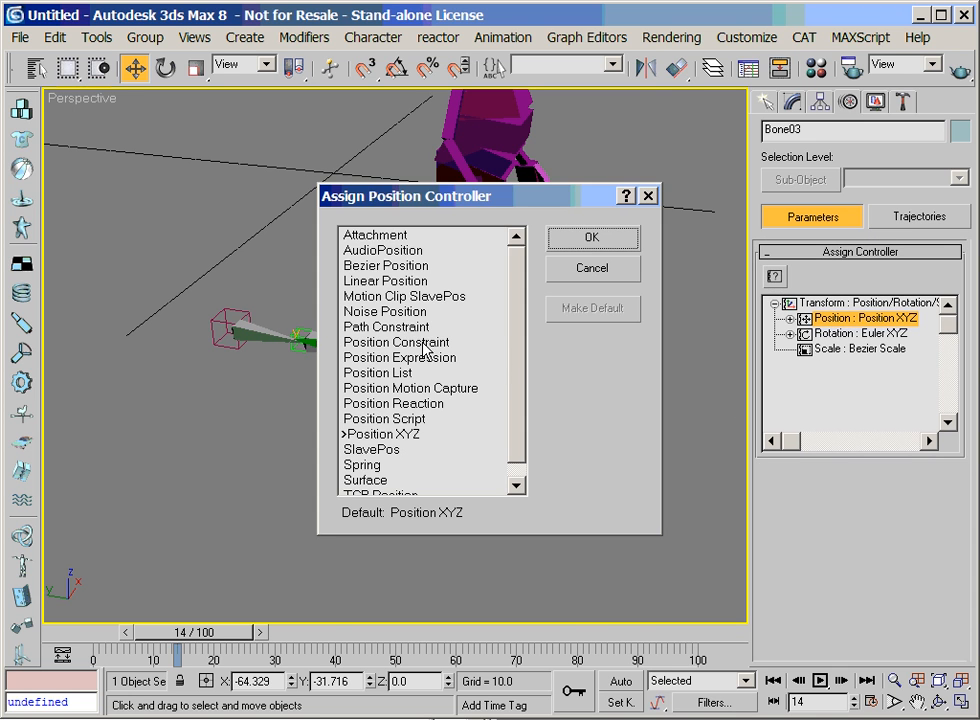
double_click(424, 343)
Add the helper Point06 as the target of the third bone's Position Constraint, and deselect the bone
scroll(893, 617, down, 5)
click(866, 531)
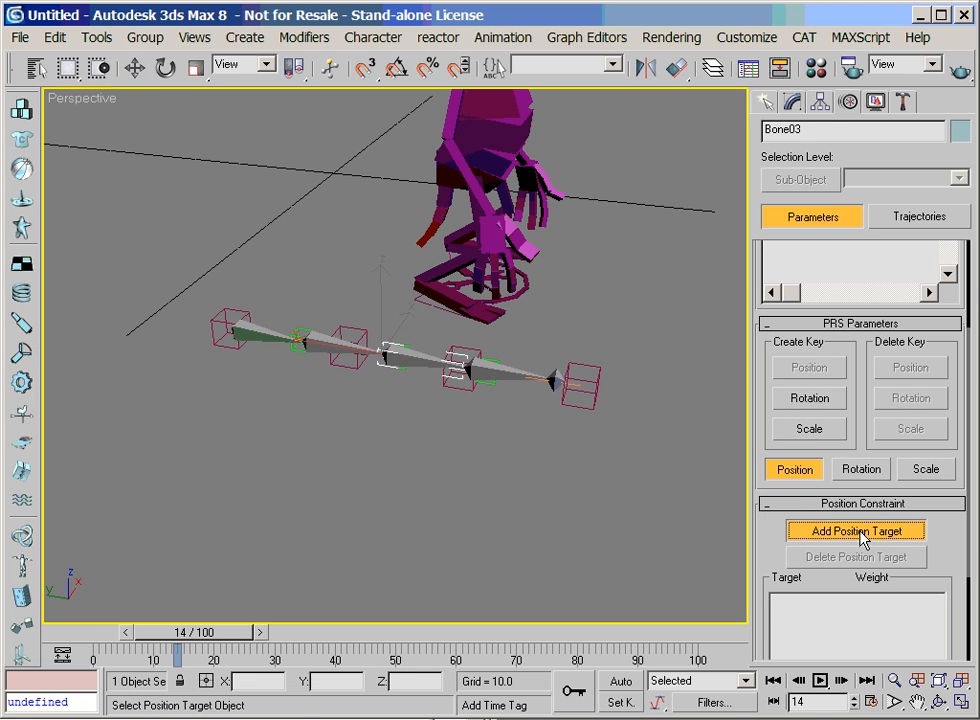
click(399, 369)
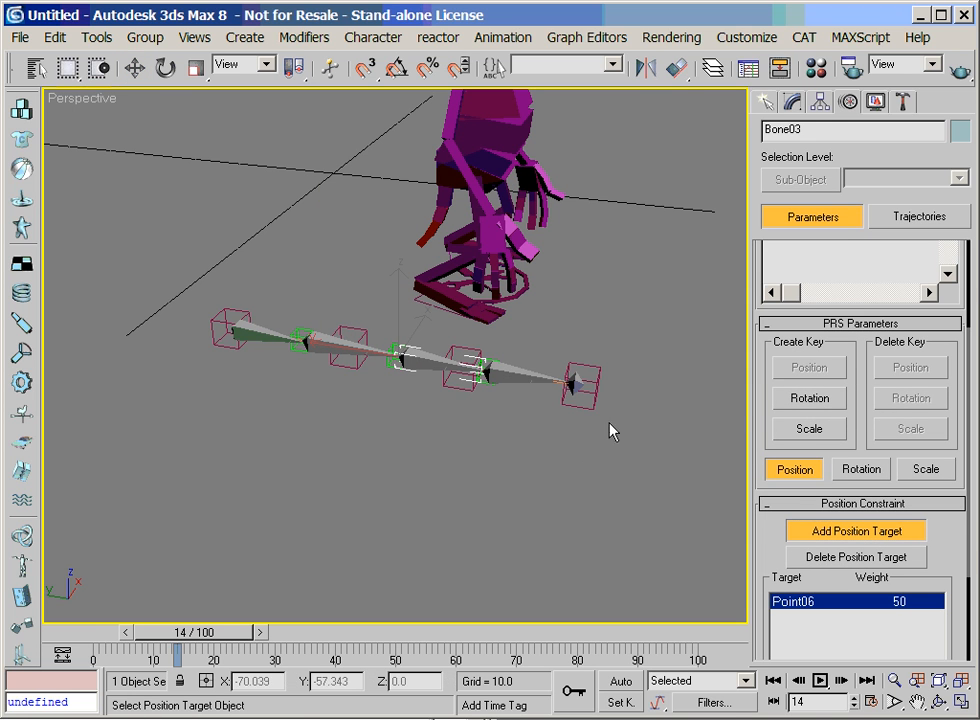
click(537, 388)
click(845, 557)
click(445, 557)
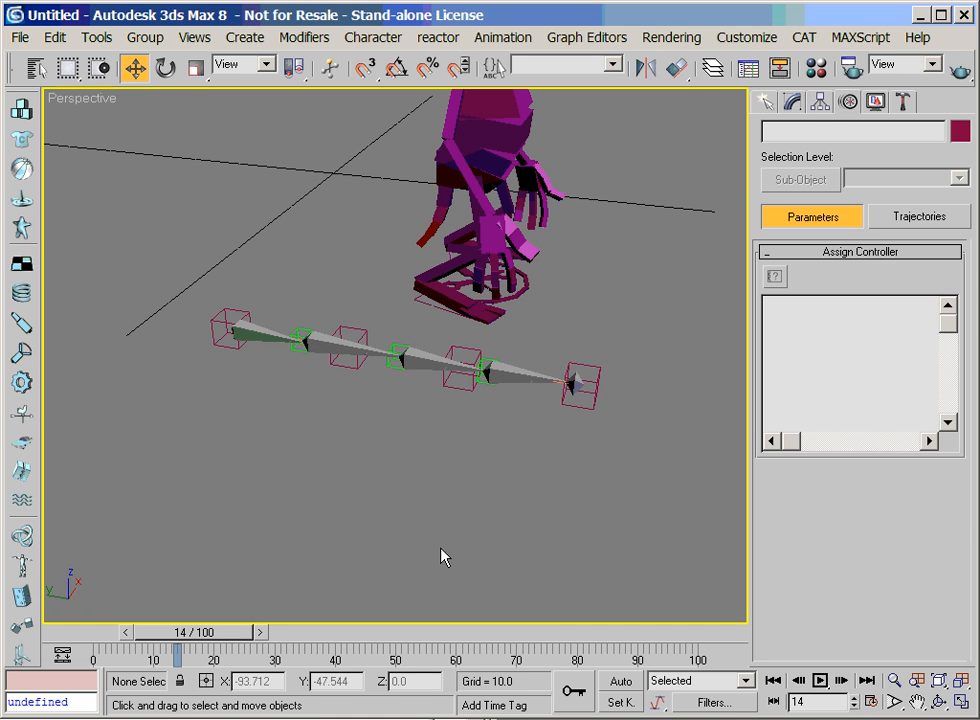
Select the fourth bone of the chain and assign a Position Constraint controller to its position
click(522, 377)
scroll(801, 420, up, 5)
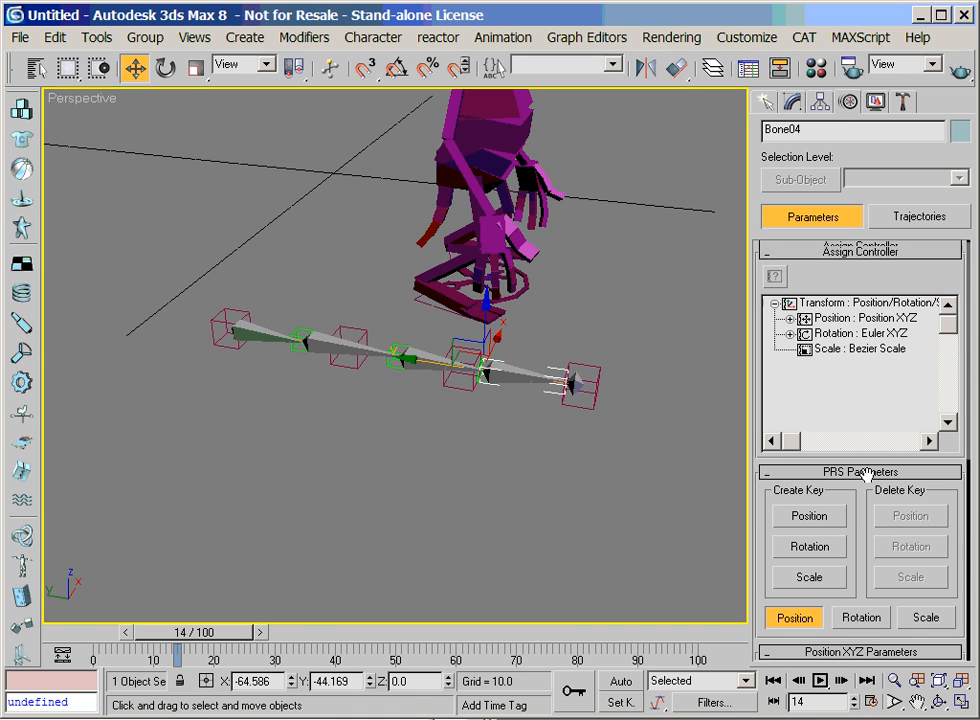
click(852, 318)
click(776, 280)
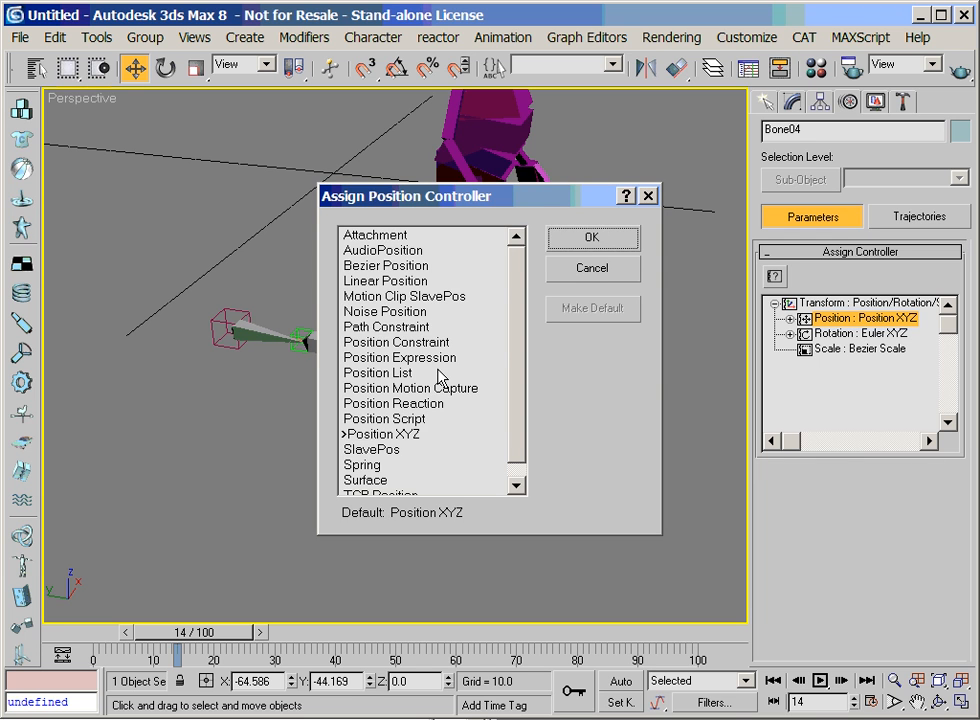
click(415, 342)
click(591, 240)
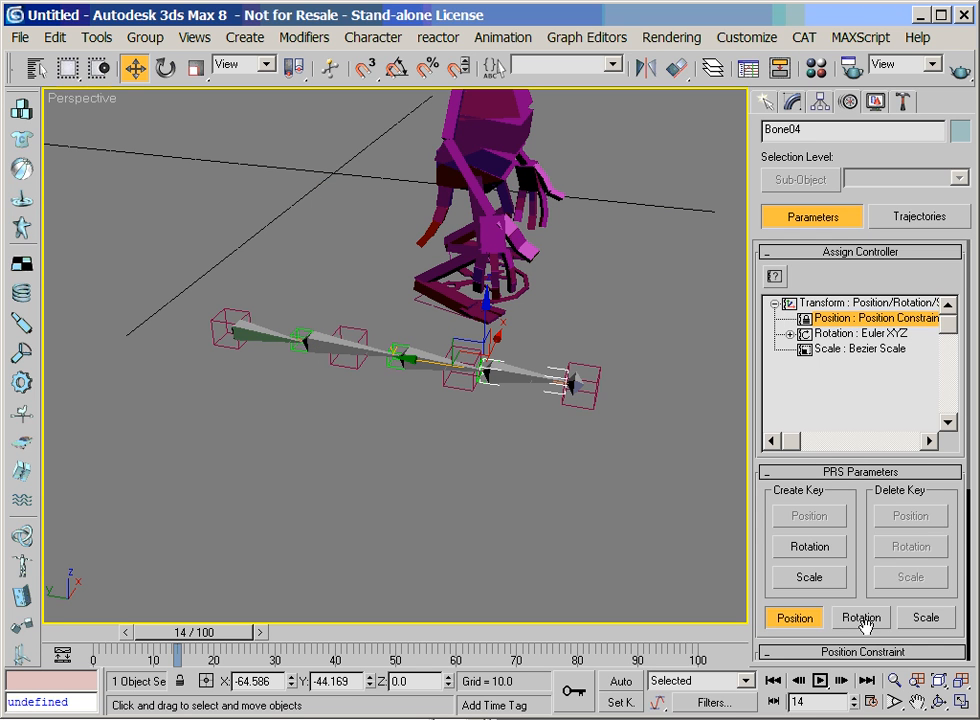
Add the helper Point07 as the target of the fourth bone's Position Constraint
scroll(866, 566, down, 4)
click(895, 681)
drag(620, 500, 660, 475)
click(852, 467)
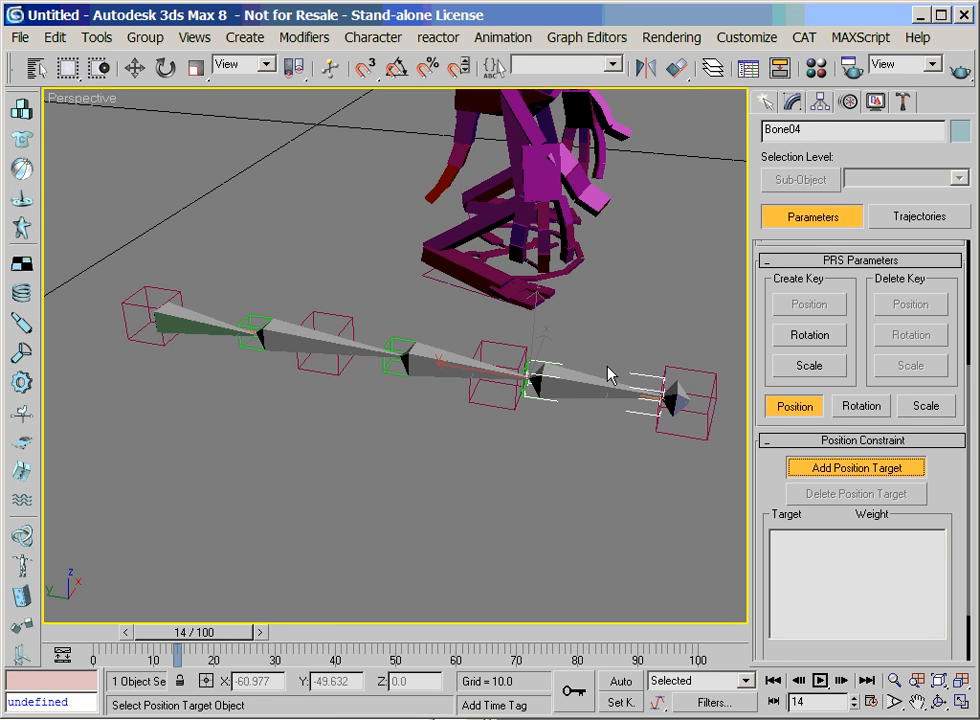
click(545, 360)
key(w)
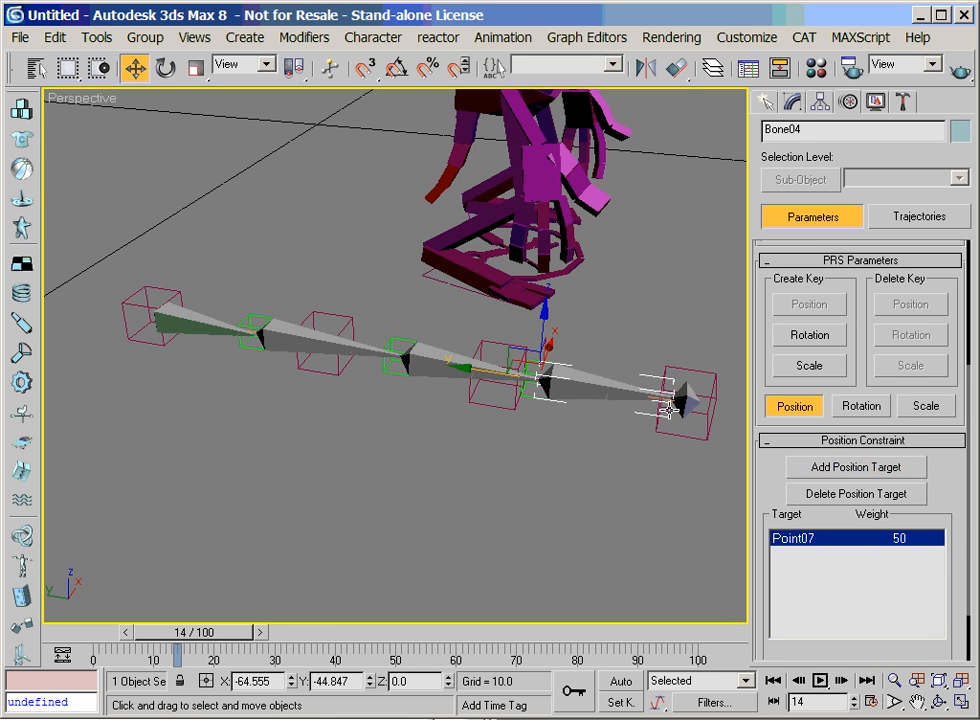
Select the end bone, Bone05, and assign a Position Constraint controller to its position
click(680, 403)
scroll(862, 290, up, 5)
click(809, 313)
click(809, 295)
click(780, 258)
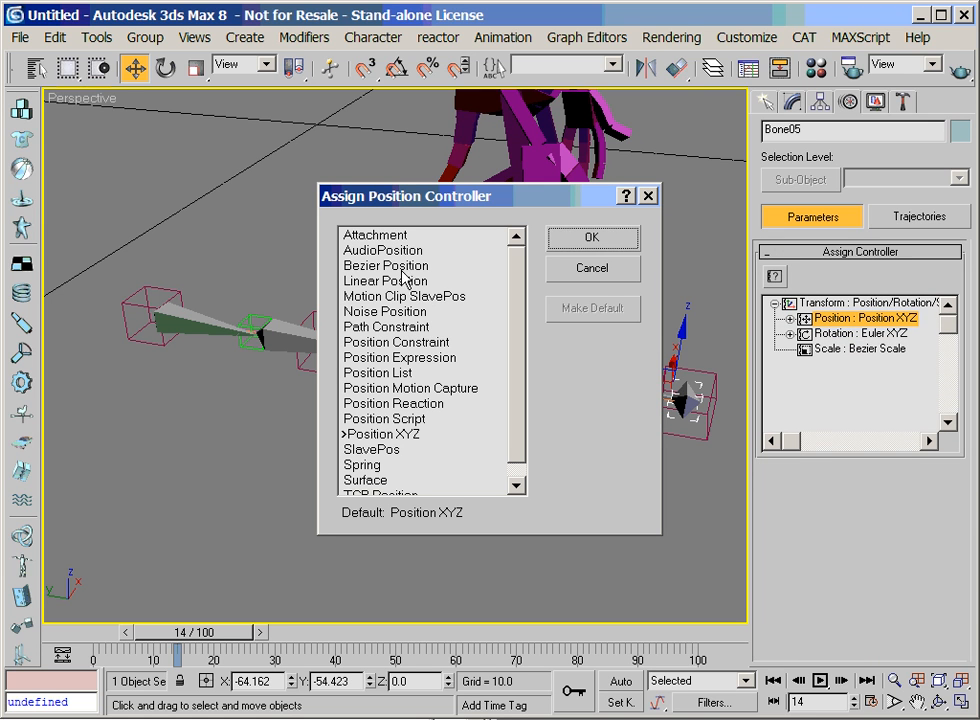
click(421, 342)
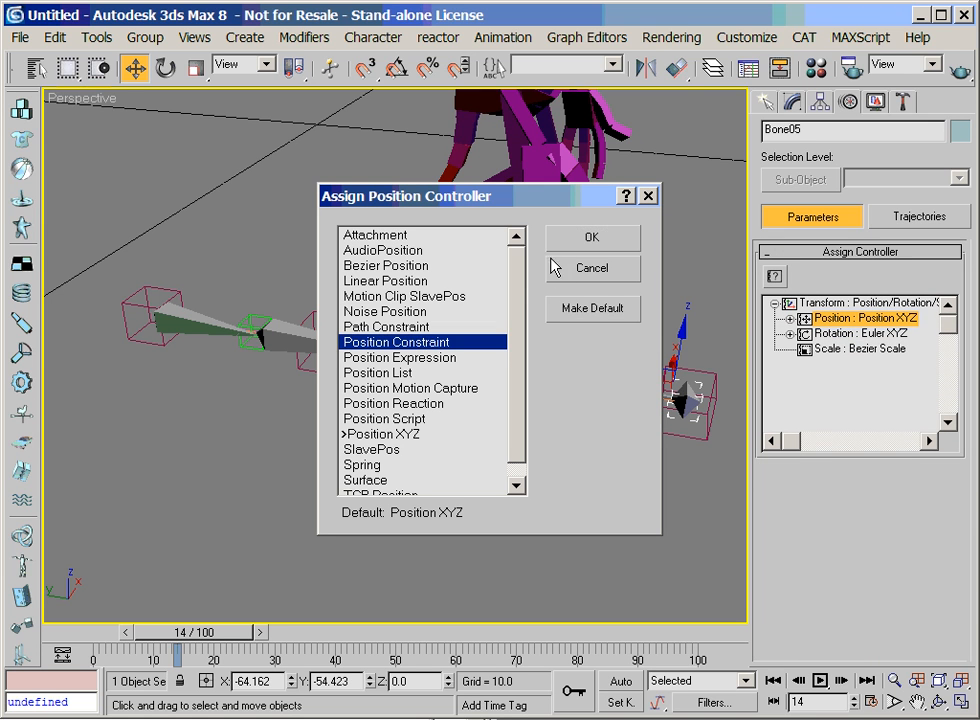
click(565, 242)
Add the end helper Point04 as the target of the end bone's Position Constraint
drag(860, 528, 860, 393)
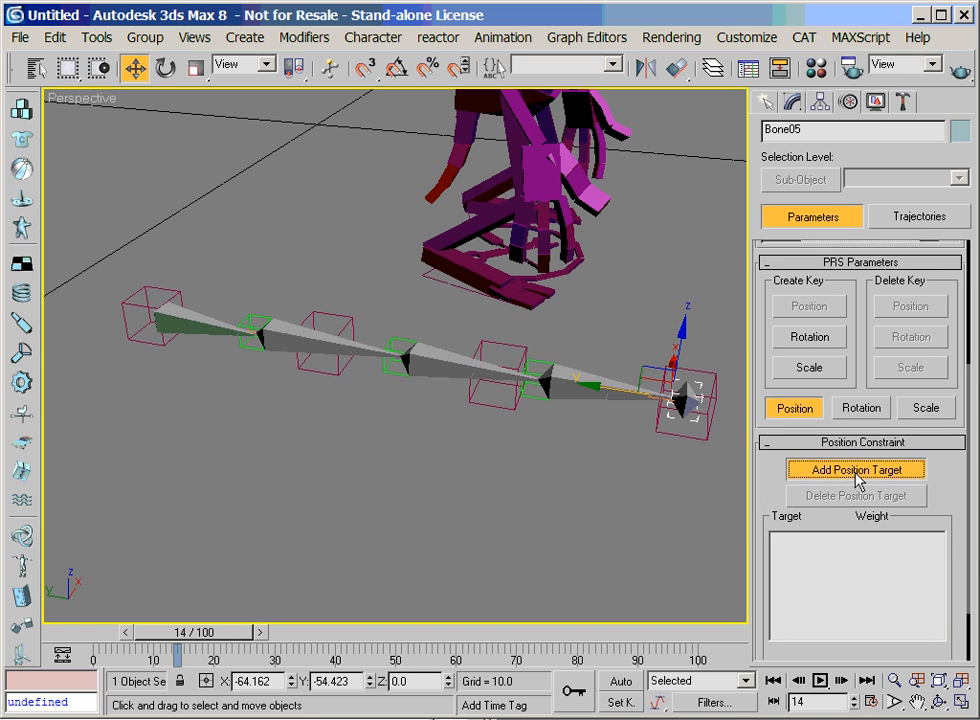
click(855, 469)
click(698, 400)
click(814, 470)
key(w)
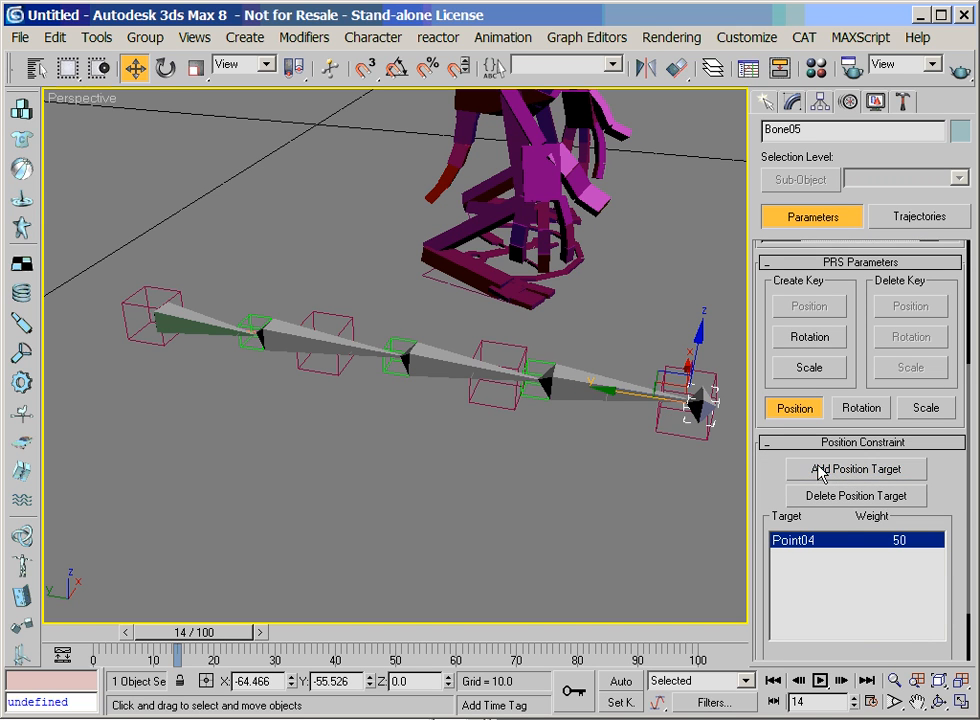
Move the end helper Point04 toward the chain to test how the bones follow, and undo the move
click(675, 425)
drag(663, 386, 618, 373)
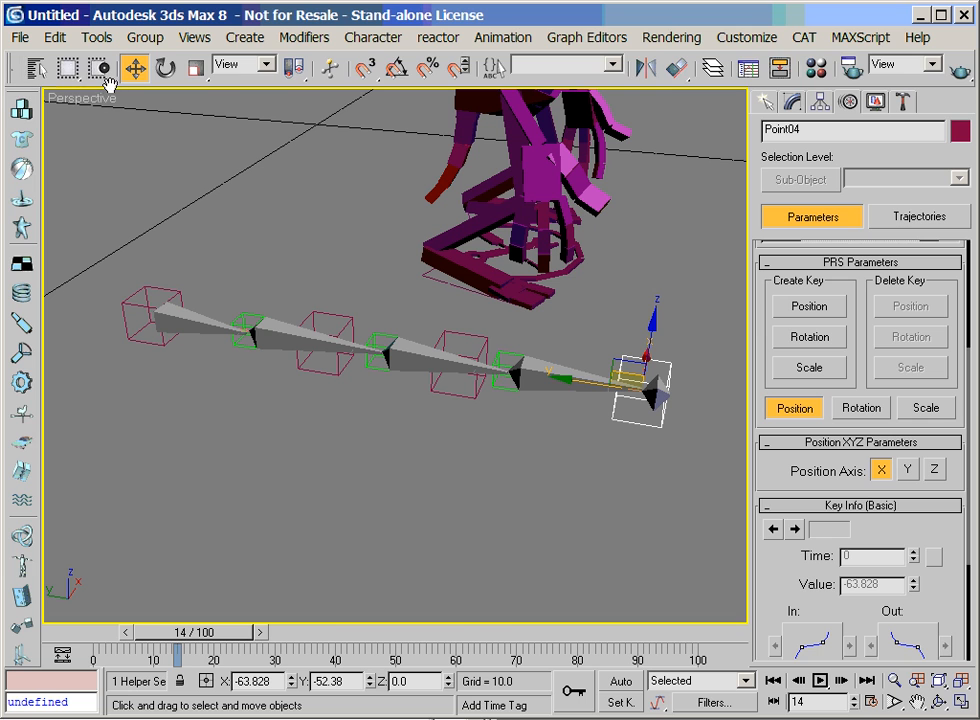
drag(110, 82, 361, 82)
click(26, 67)
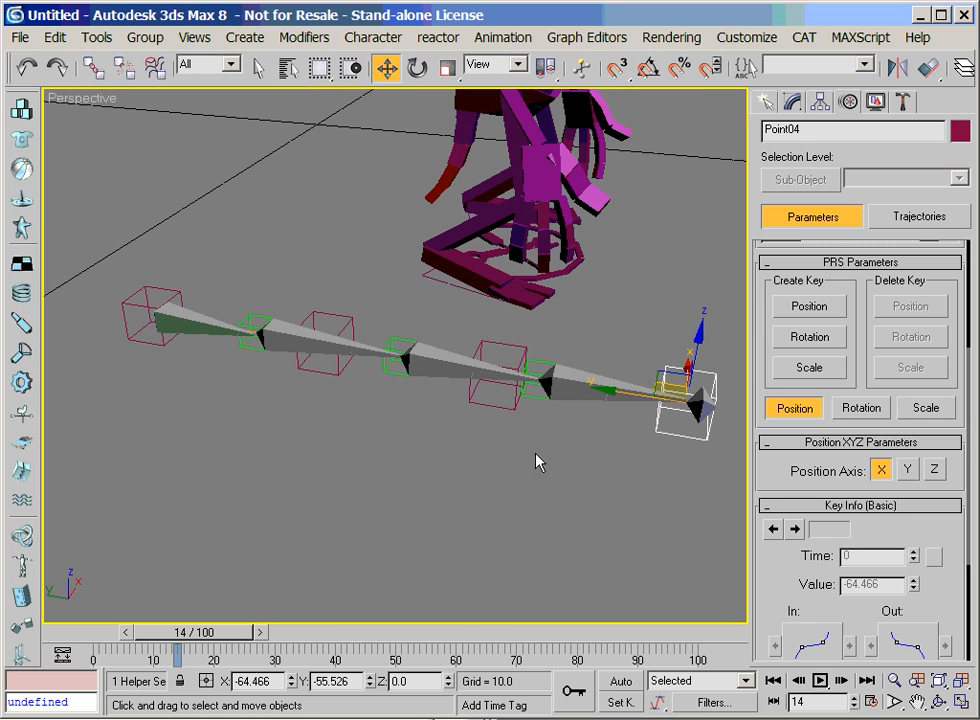
Select the first bone of the chain and assign a LookAt Constraint controller to its rotation
click(218, 352)
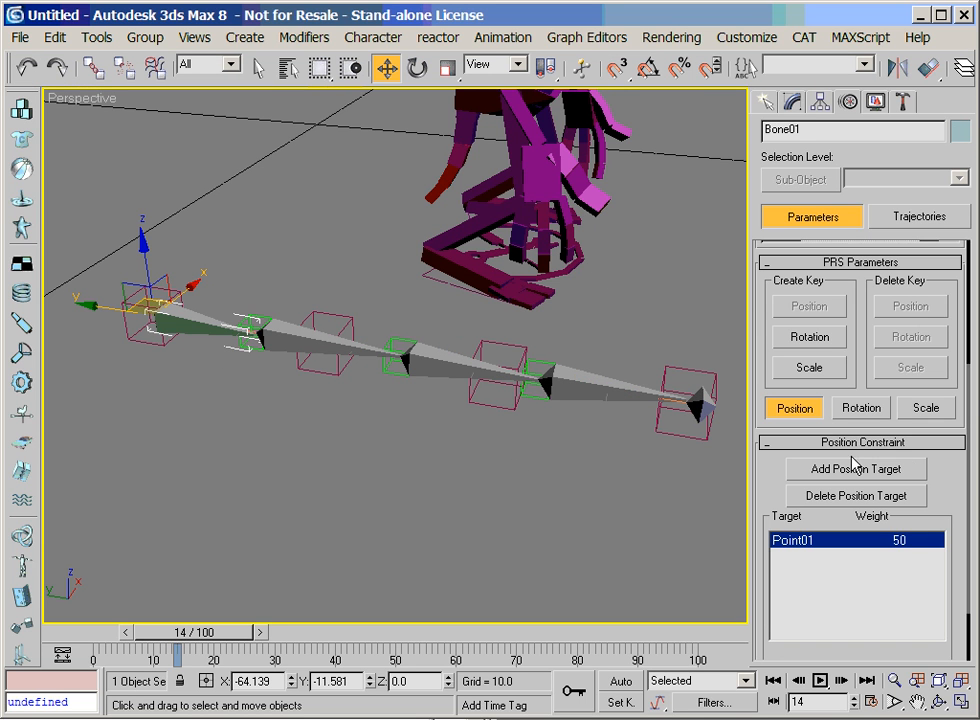
scroll(860, 420, up, 5)
click(836, 333)
click(774, 276)
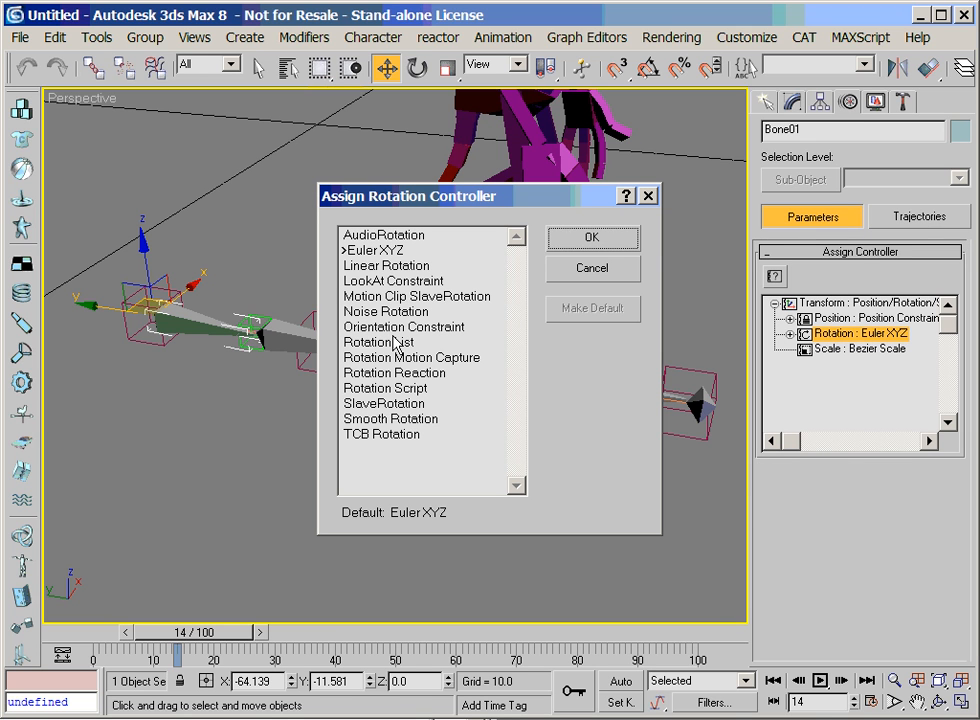
click(389, 282)
click(584, 240)
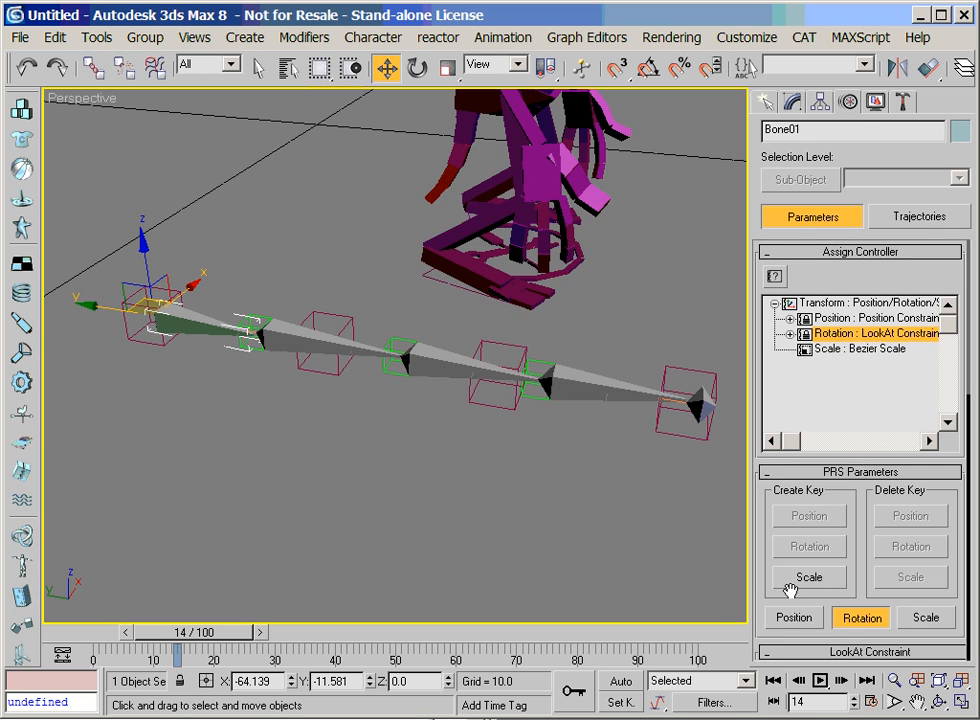
Add the helper Point05 as the target of the first bone's LookAt Constraint
drag(864, 595, 866, 287)
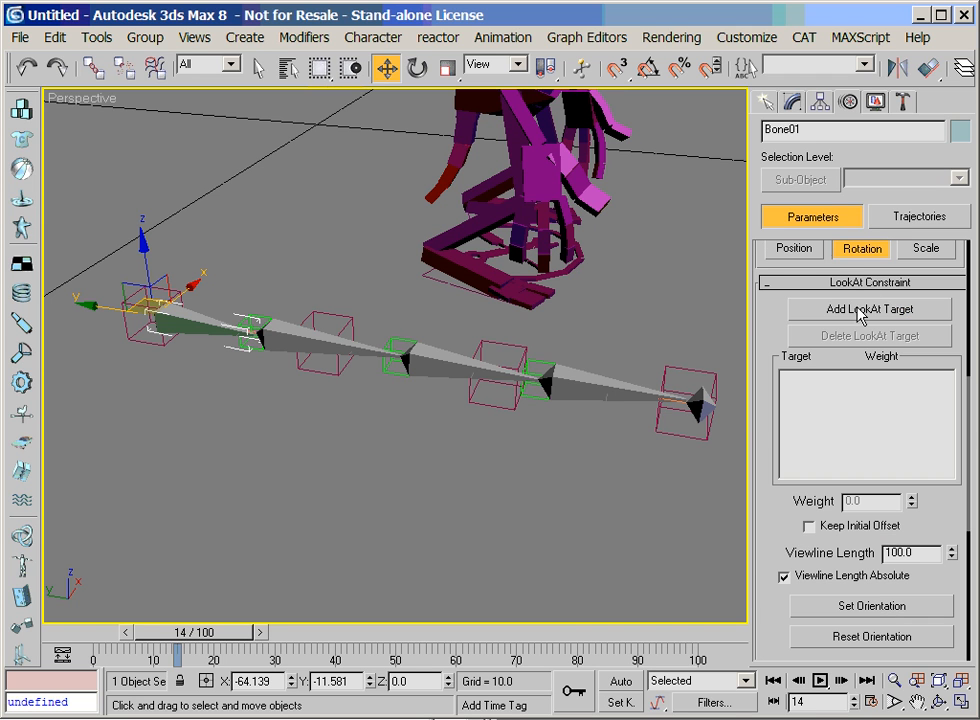
click(864, 312)
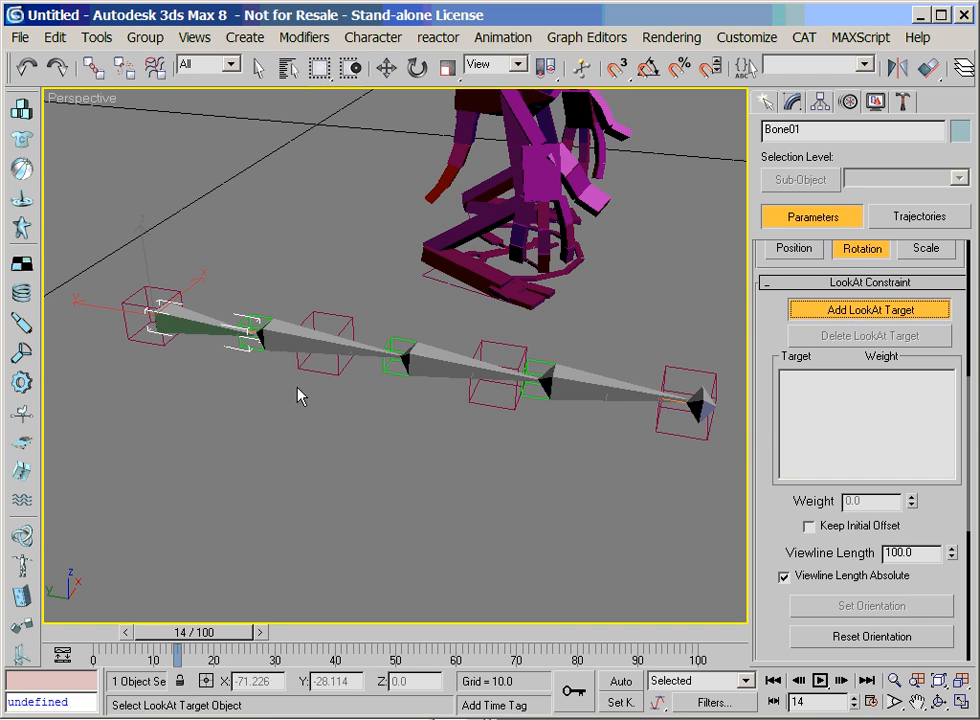
click(253, 320)
click(816, 312)
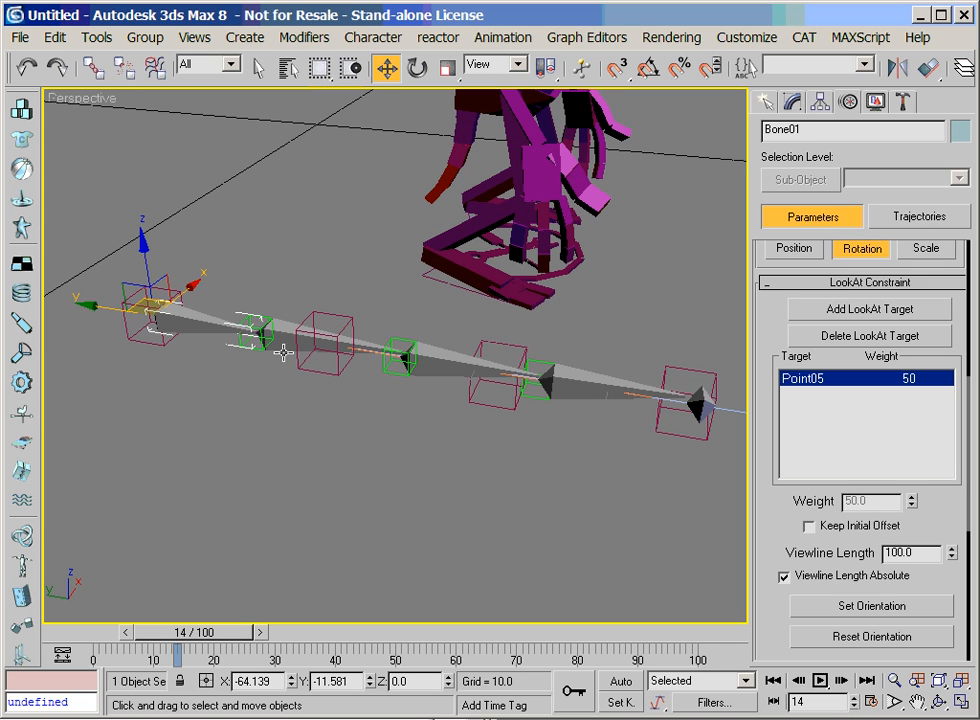
Select the second bone of the chain and assign a LookAt Constraint controller to its rotation
click(285, 347)
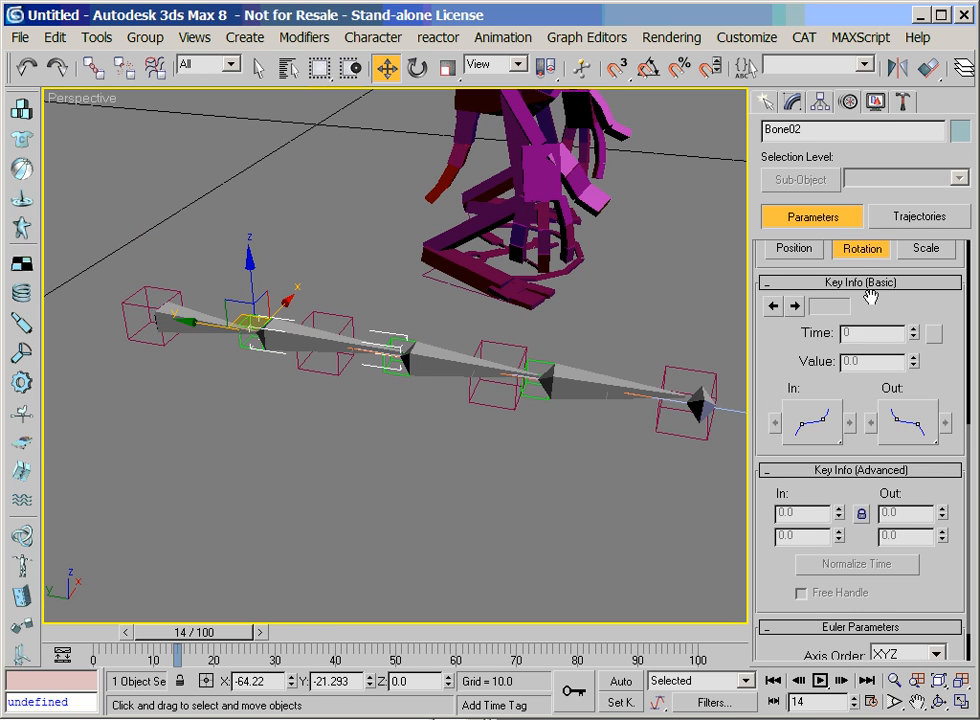
scroll(882, 330, up, 5)
click(838, 332)
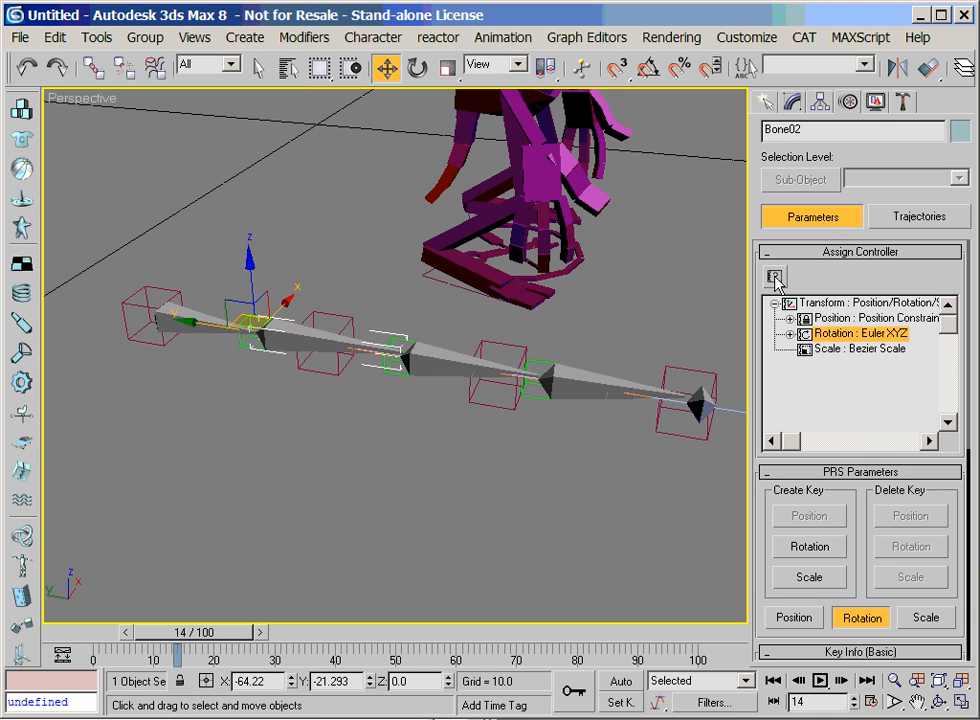
click(774, 276)
click(400, 327)
click(392, 281)
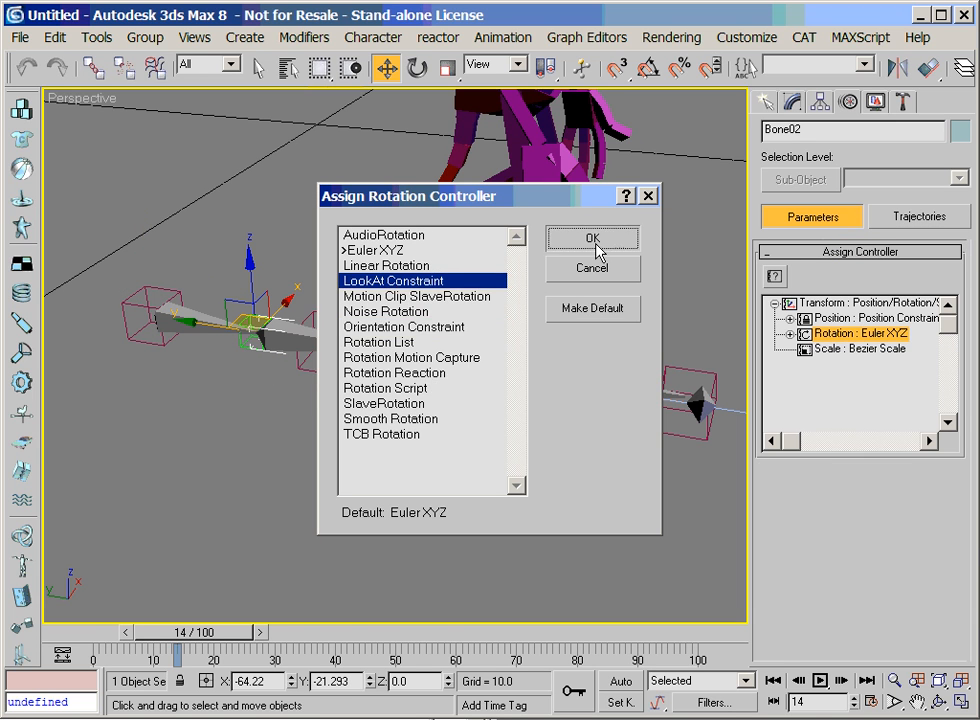
click(594, 242)
scroll(855, 357, down, 4)
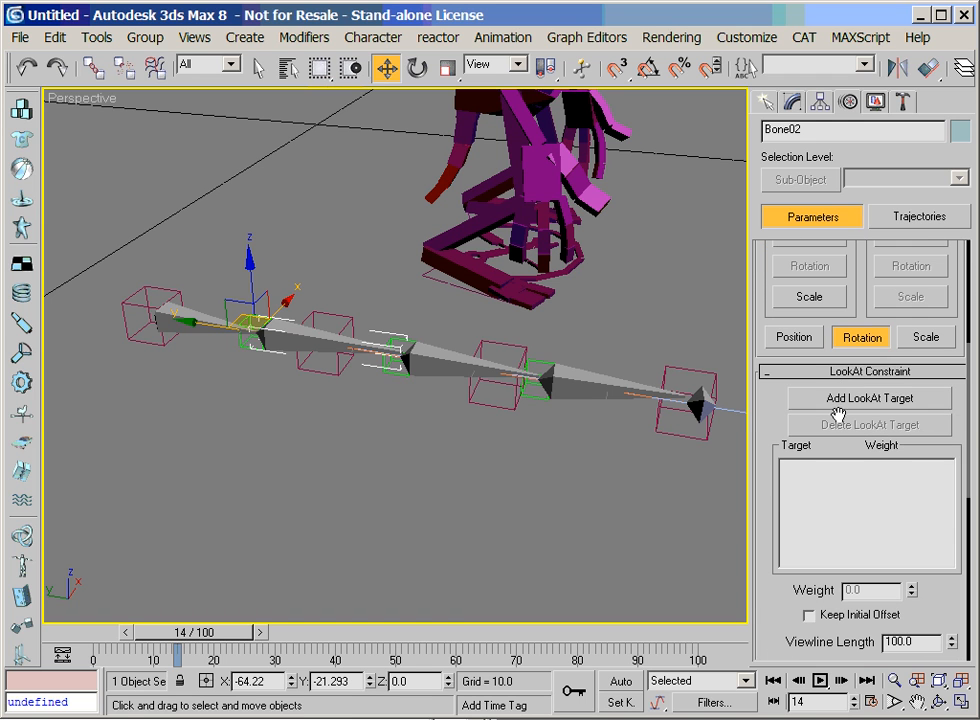
Add the helper Point06 as the target of the second bone's LookAt Constraint
click(869, 398)
click(399, 338)
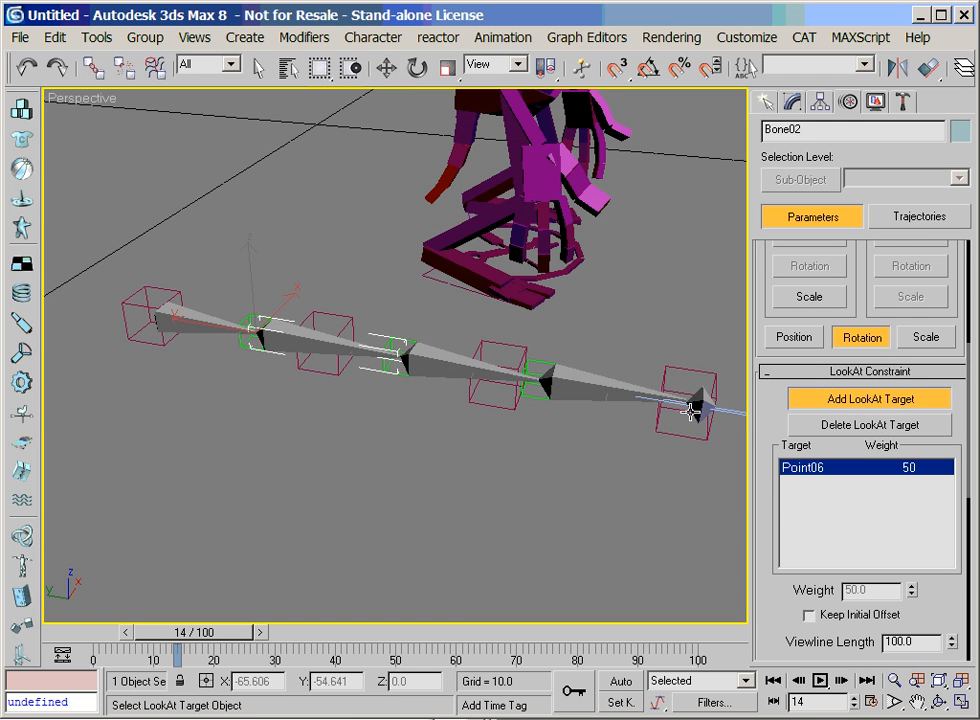
click(823, 400)
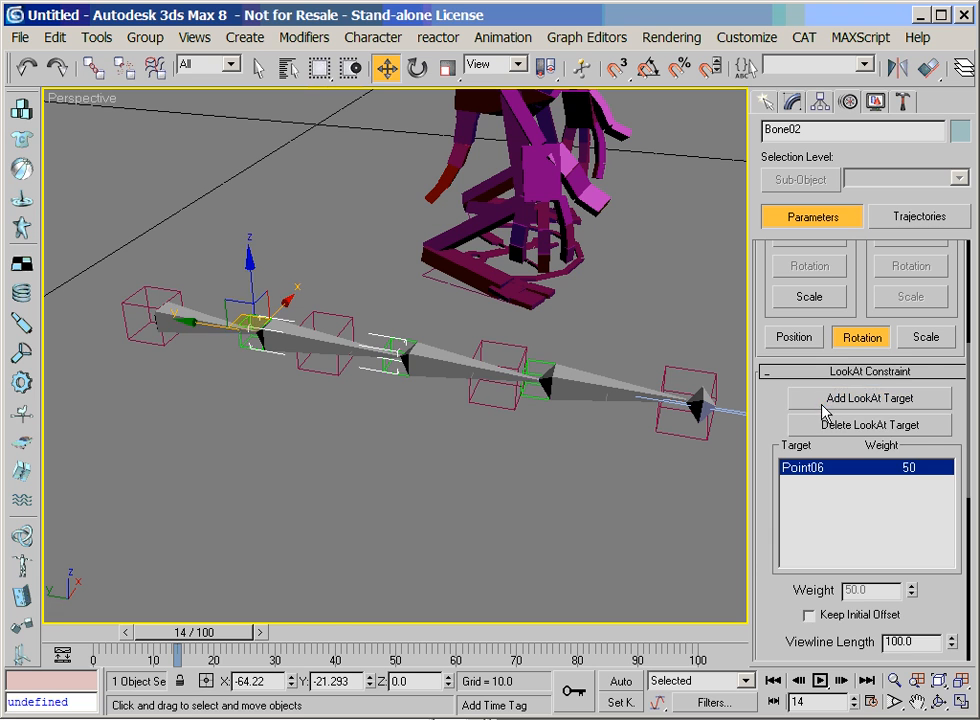
Select the third bone of the chain and assign a LookAt Constraint controller to its rotation
key(Page_Down)
scroll(846, 322, up, 5)
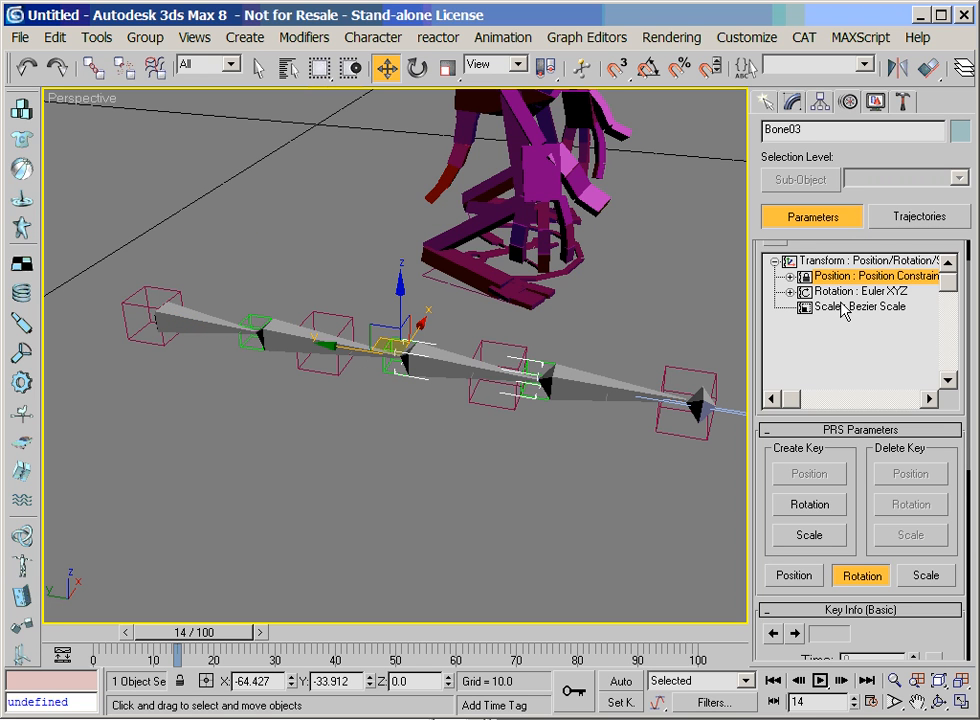
drag(775, 245, 775, 287)
click(773, 275)
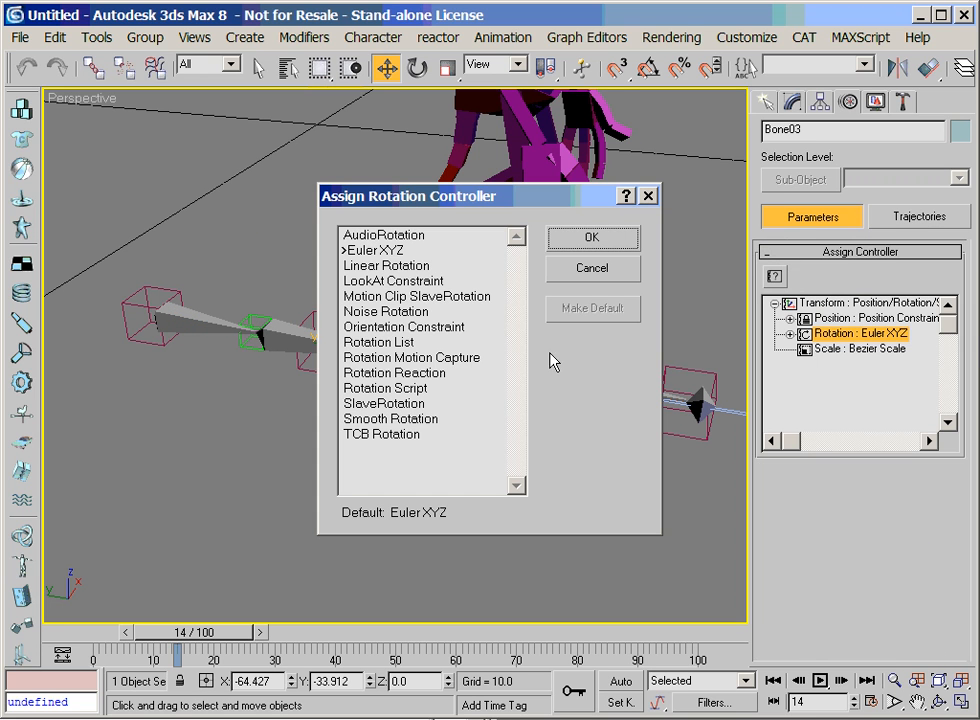
double_click(412, 284)
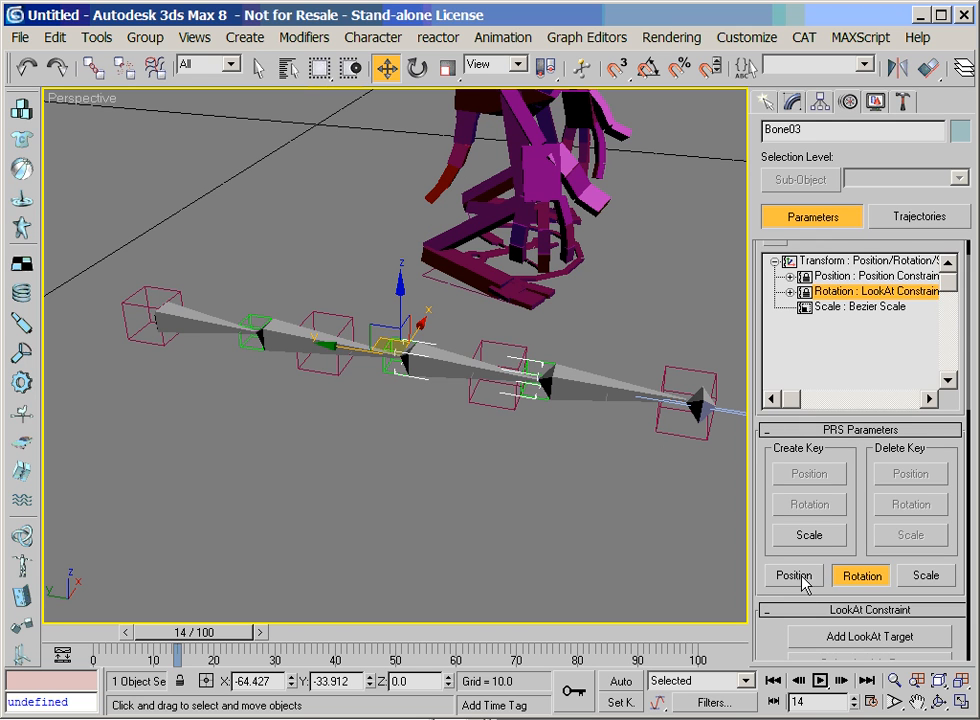
Add the helper Point07 as the target of the third bone's LookAt Constraint
scroll(826, 630, down, 5)
click(831, 396)
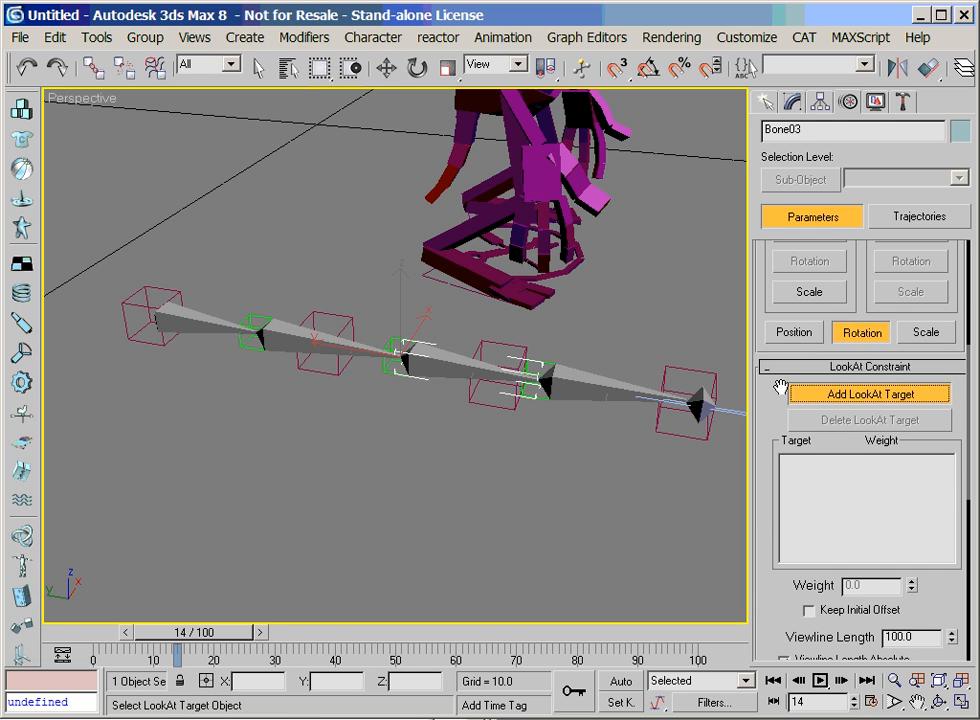
click(543, 362)
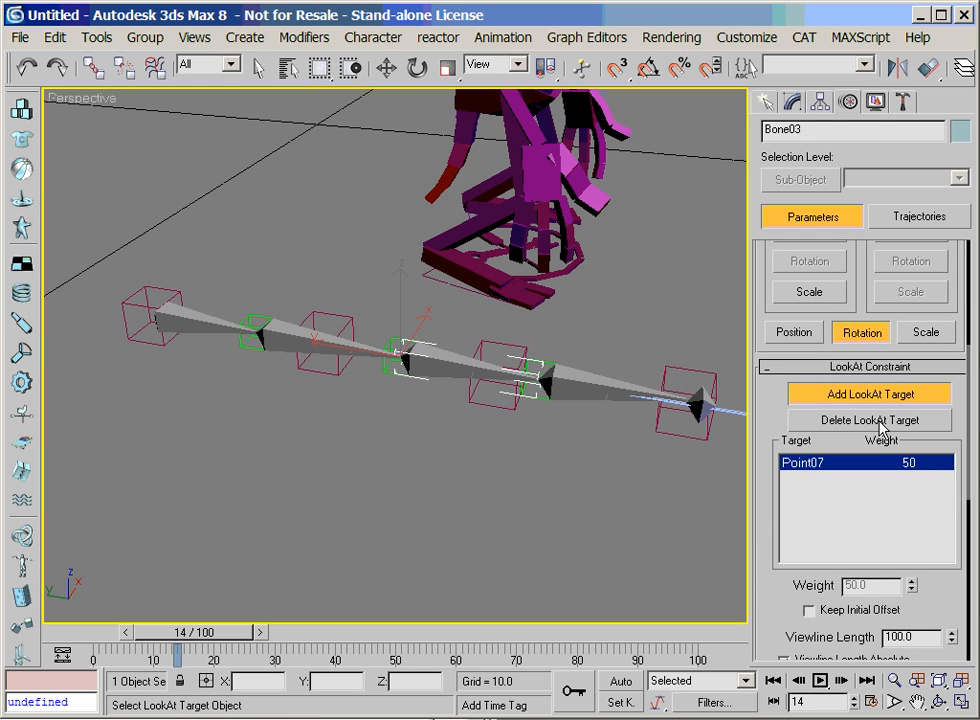
click(838, 393)
Select the fourth bone of the chain and assign a LookAt Constraint controller to its rotation
click(660, 390)
scroll(816, 223, up, 5)
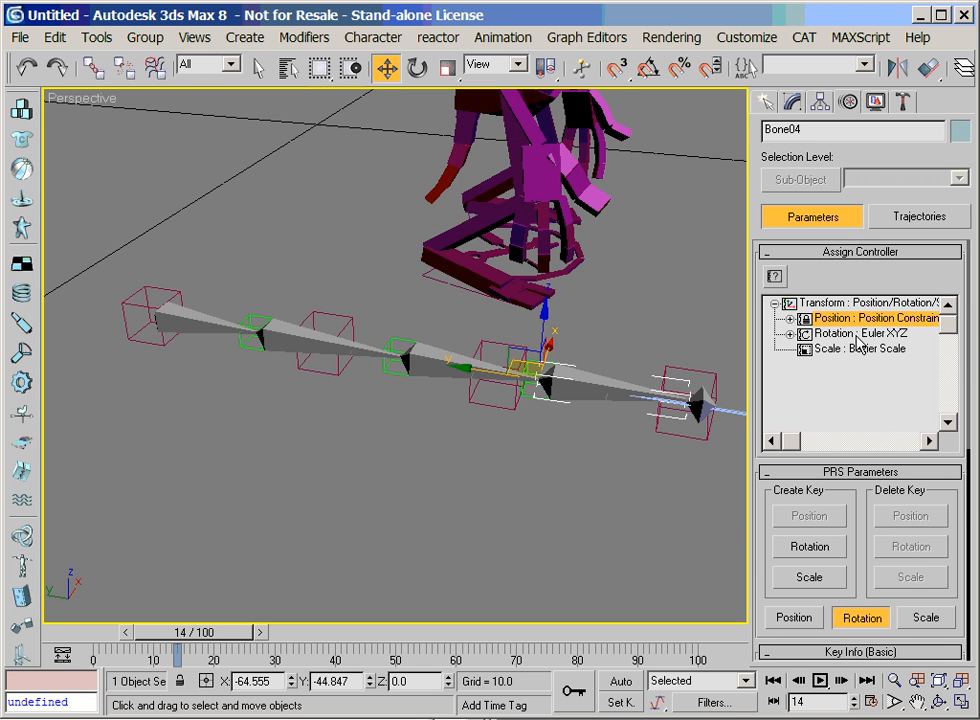
double_click(858, 341)
click(393, 281)
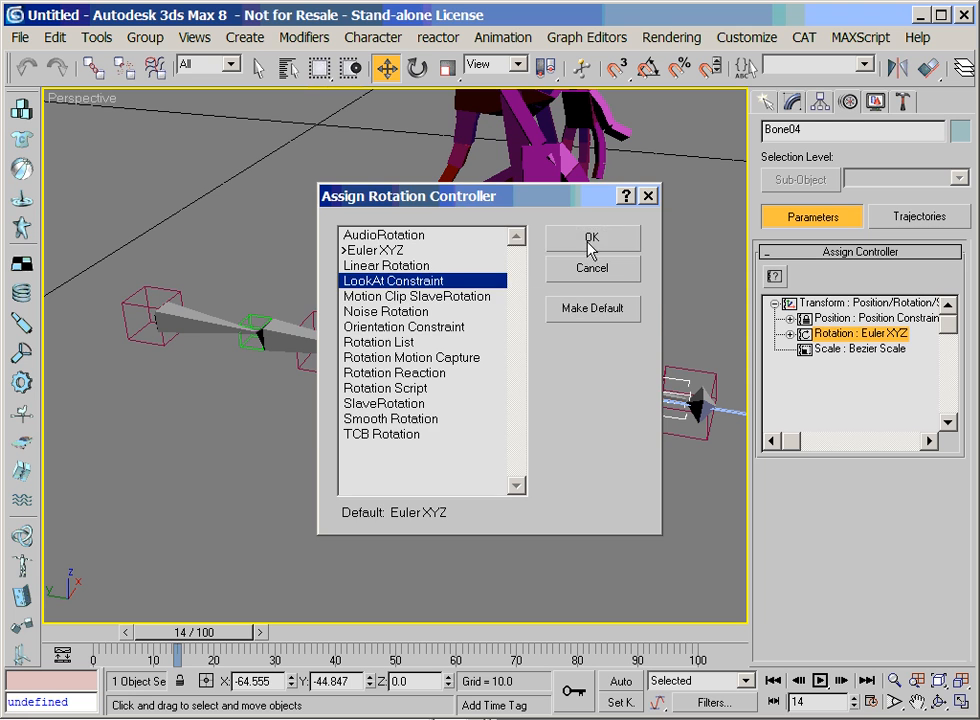
click(589, 240)
Add the end helper Point04 as the target of the fourth bone's LookAt Constraint
drag(862, 554, 877, 273)
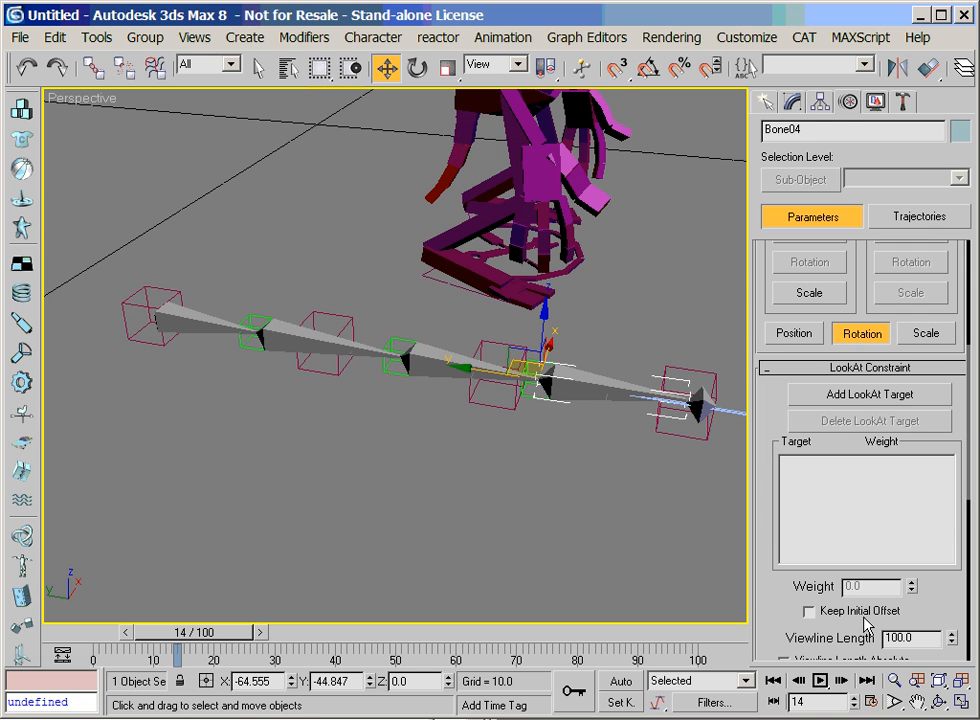
click(862, 394)
click(693, 378)
click(805, 395)
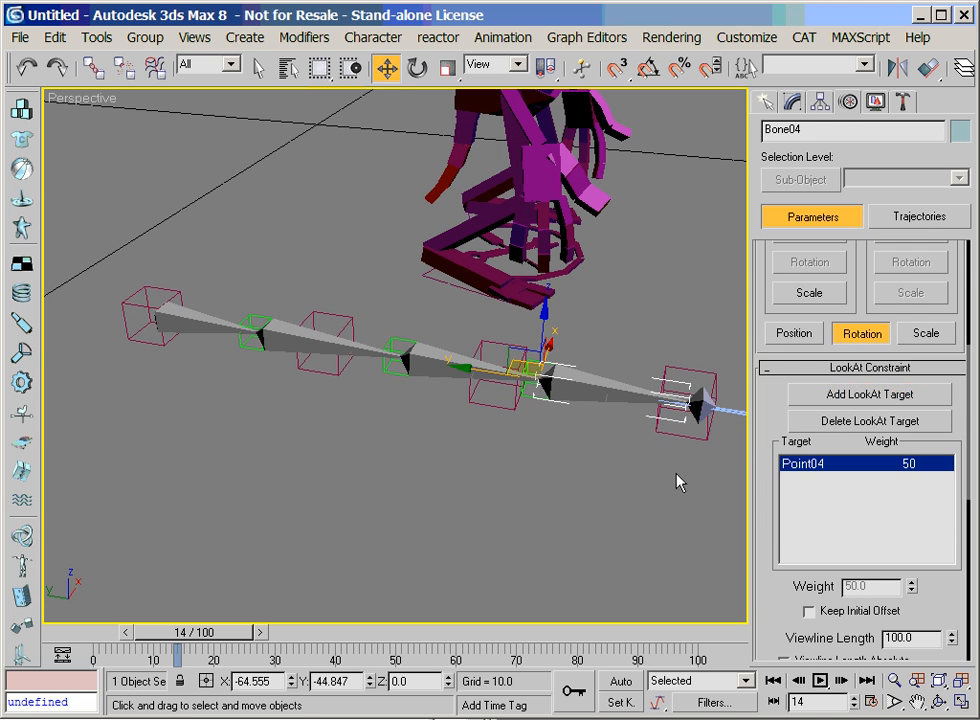
Move the end helper Point04 toward the chain to test how the constrained bones follow
click(660, 466)
click(663, 427)
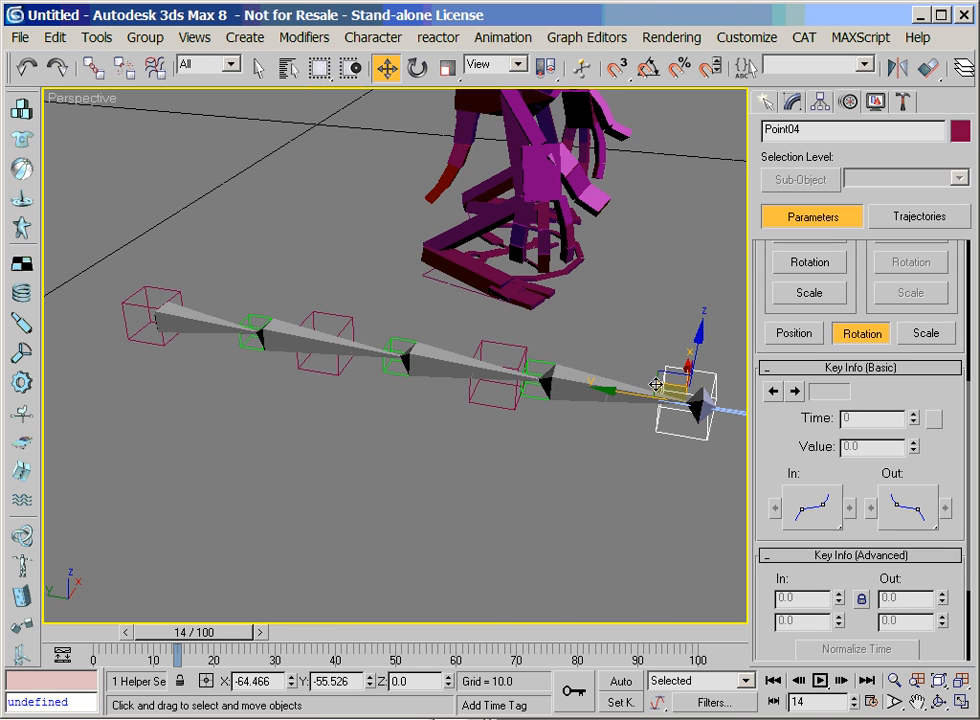
drag(660, 386, 588, 383)
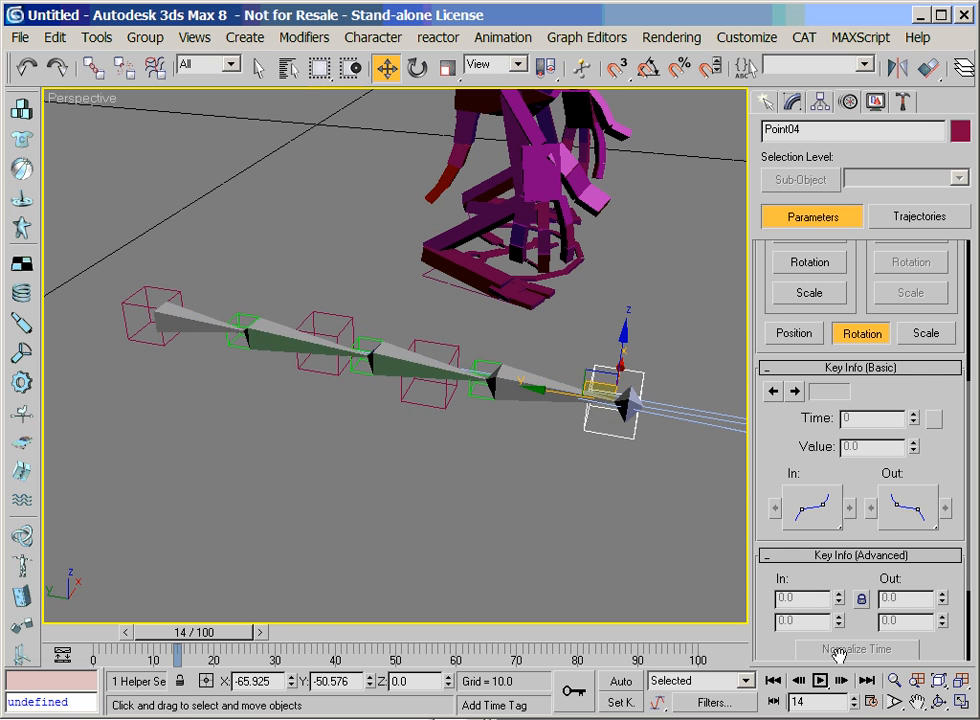
Select the chain's first helper Point01 and pick the character's upper arm segment AlienRArm11 as its Align target
click(917, 702)
drag(431, 486, 313, 490)
right_click(262, 528)
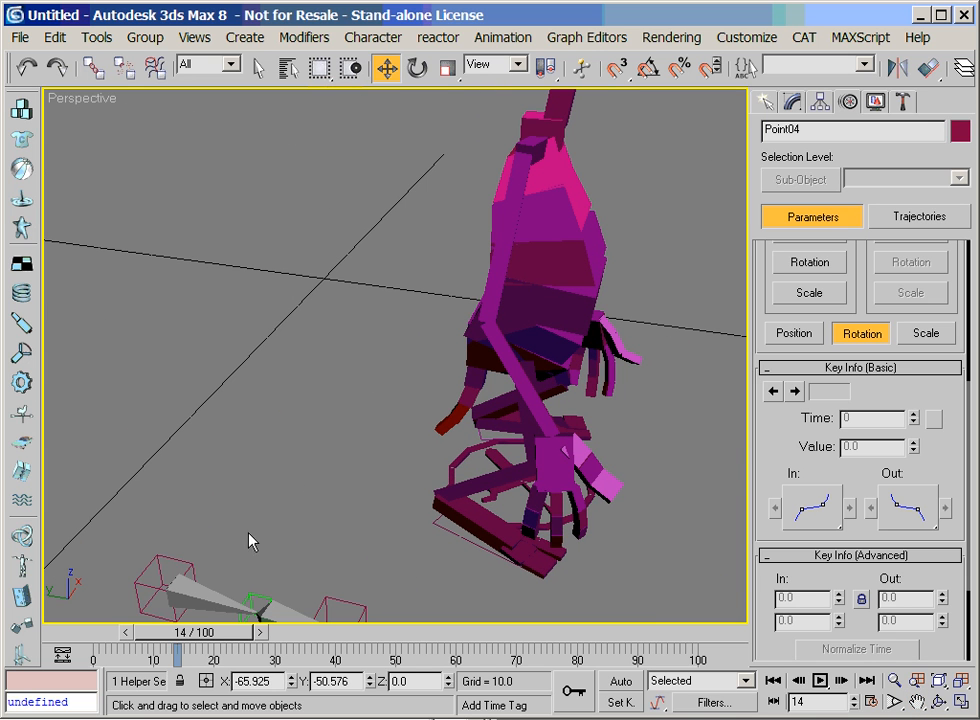
click(188, 563)
click(894, 681)
drag(500, 430, 435, 478)
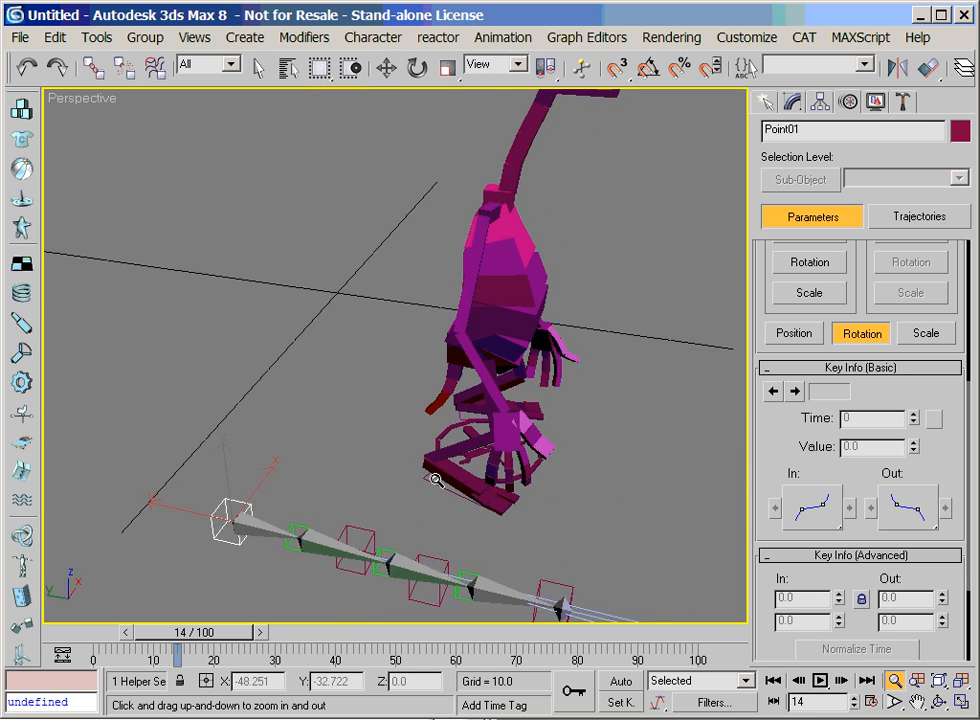
right_click(446, 463)
click(928, 68)
alt+middle_drag(637, 505, 371, 349)
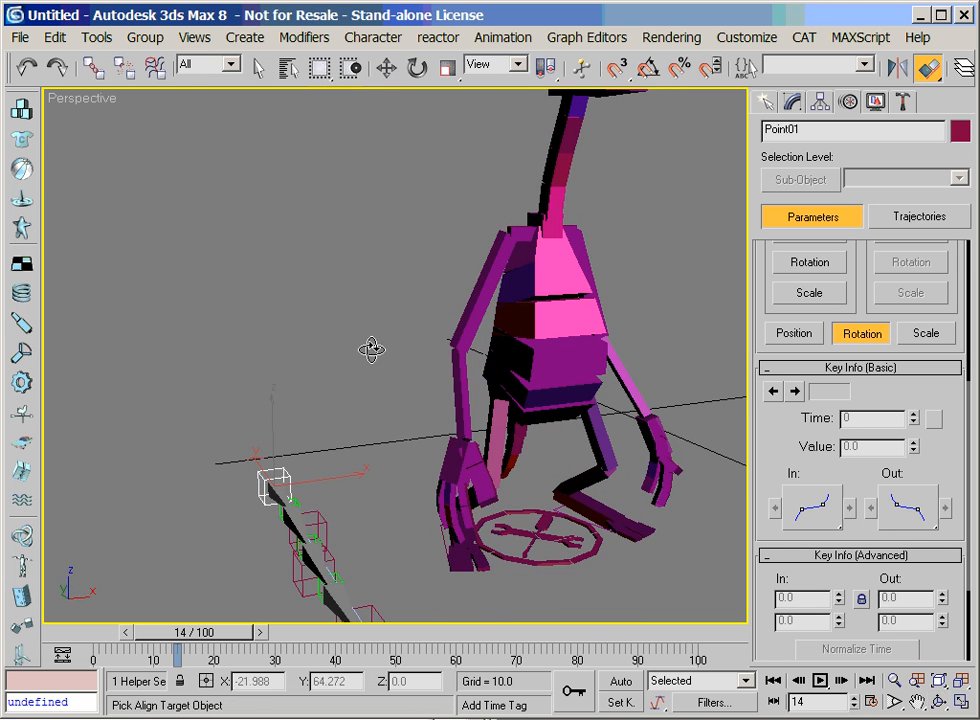
click(503, 244)
Align Point01 to AlienRArm11 in X, Y and Z position, pivot point to pivot point, and in X, Y and Z orientation
click(308, 233)
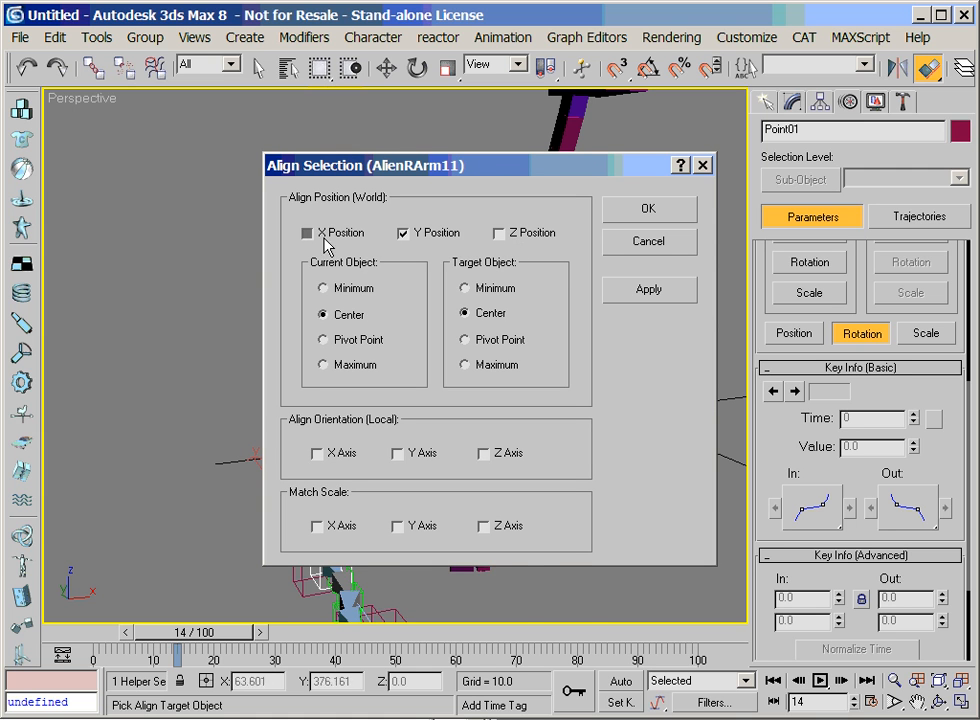
click(499, 233)
click(323, 340)
click(480, 340)
drag(466, 172, 803, 248)
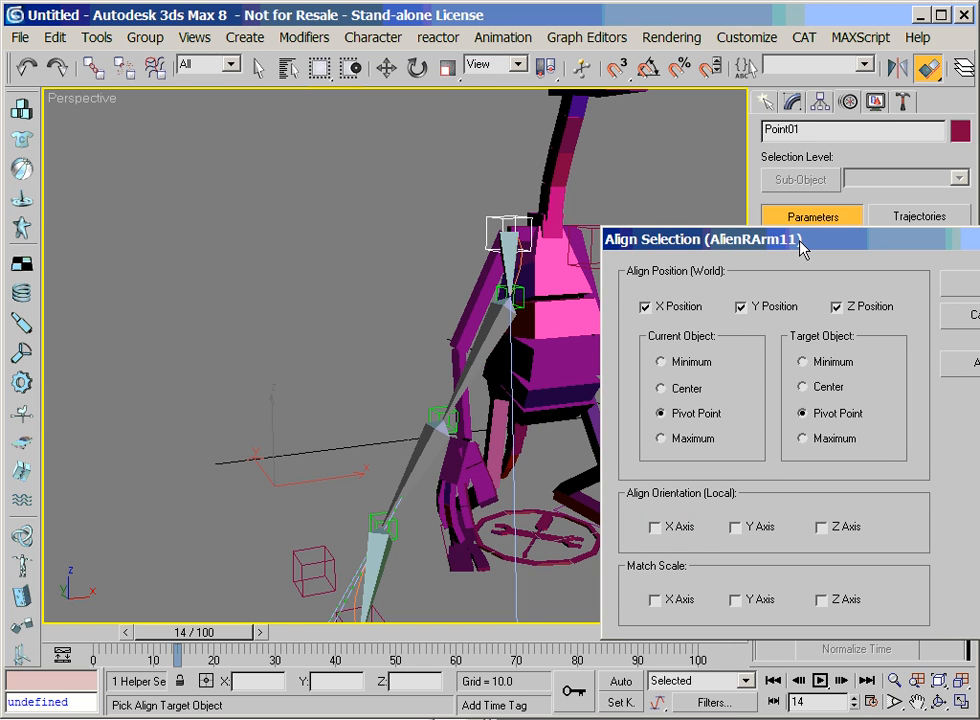
click(655, 527)
click(736, 527)
click(821, 527)
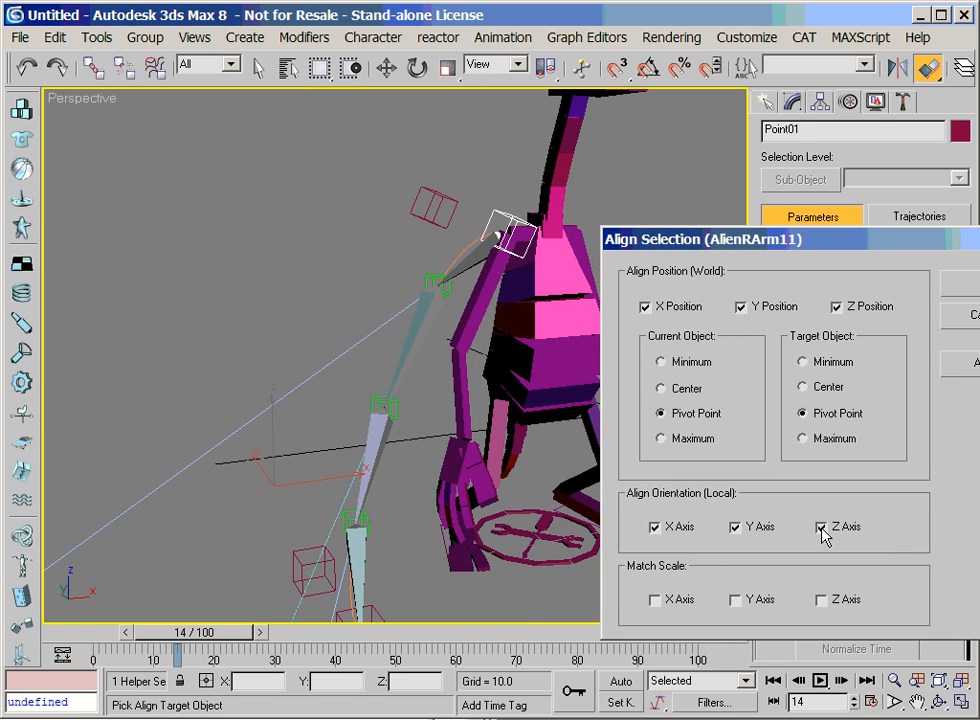
click(975, 368)
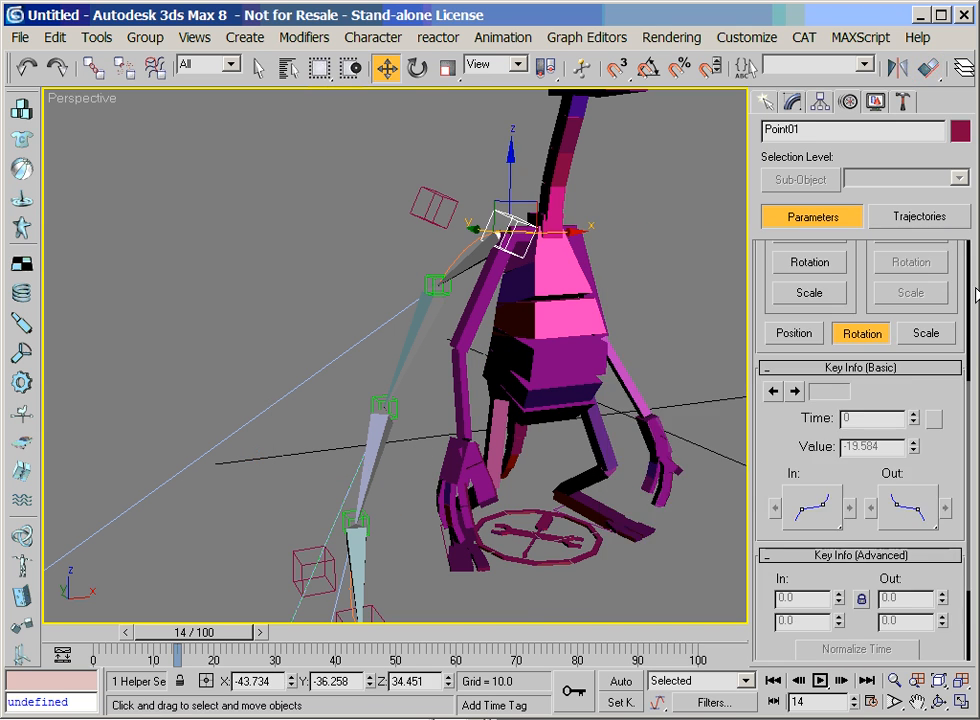
Rotate Point01 with angle snap in the Local coordinate system so the chain runs down along the character's arm
key(e)
click(648, 67)
click(488, 64)
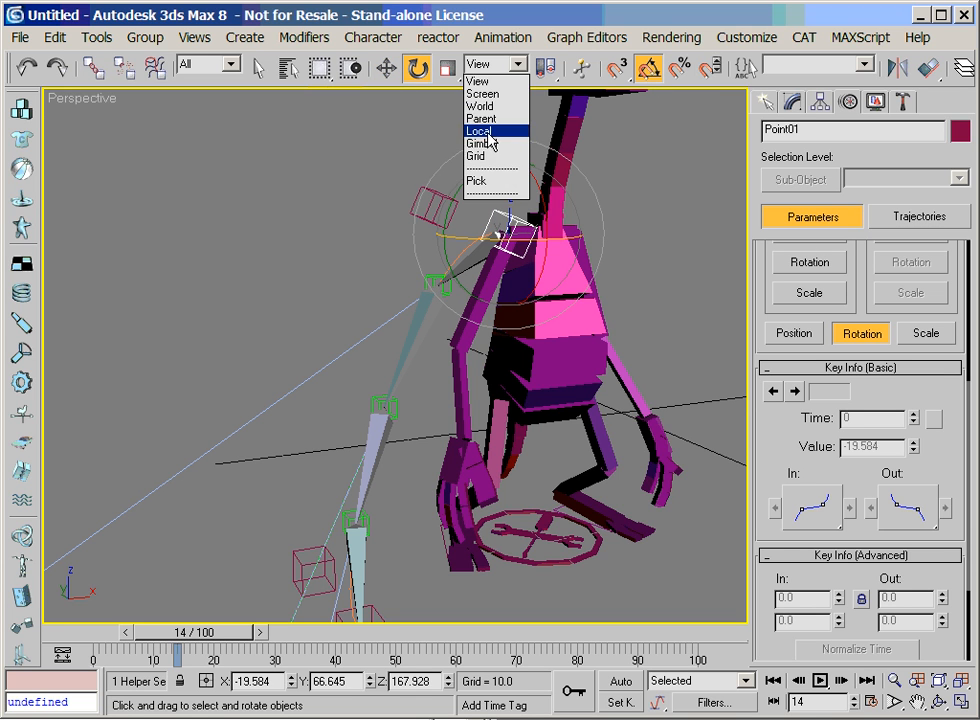
click(485, 129)
drag(565, 213, 566, 127)
click(435, 388)
right_click(440, 387)
Move the helper Point02 up along the arm toward Point01, using the Local coordinate system
click(466, 409)
click(500, 64)
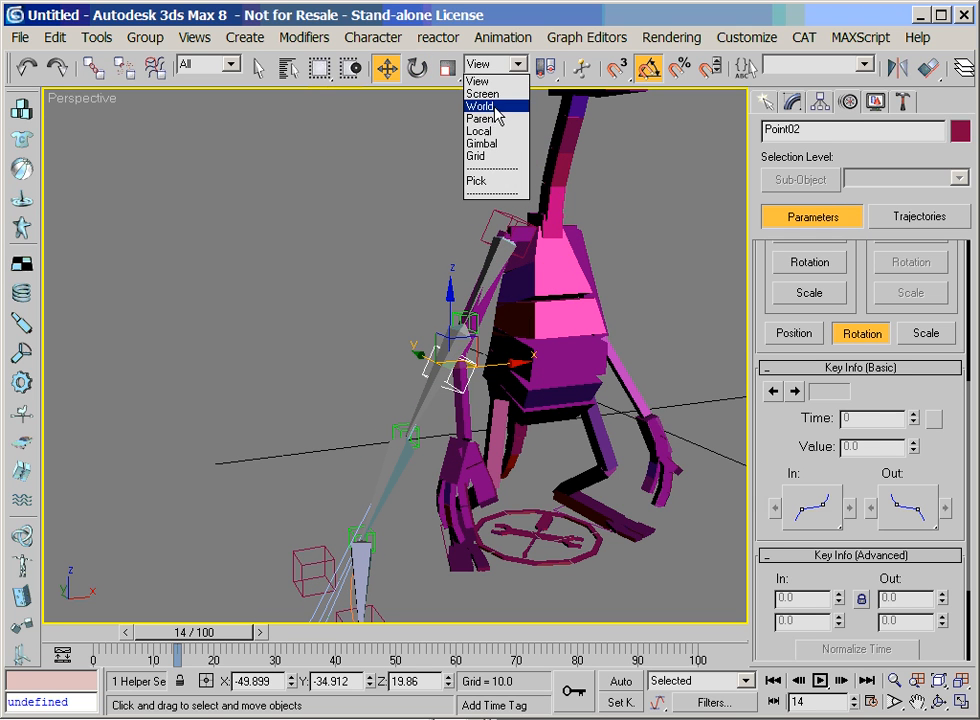
click(487, 126)
drag(470, 320, 492, 237)
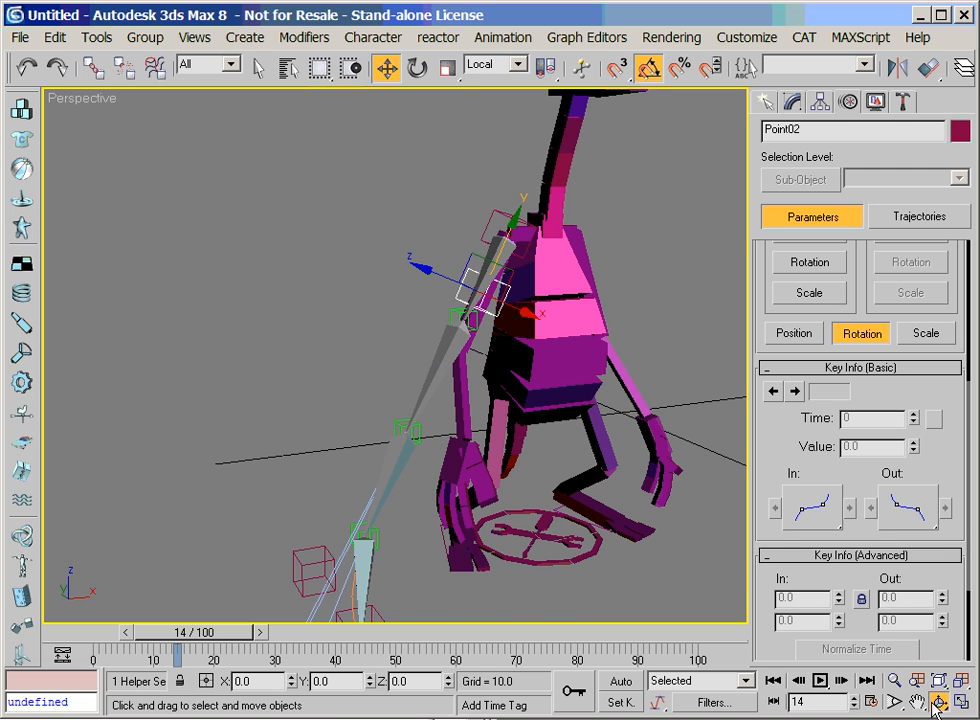
click(937, 704)
mouse_move(396, 396)
mouse_down()
mouse_move(510, 405)
mouse_move(378, 404)
mouse_up()
right_click(378, 404)
drag(497, 252, 588, 197)
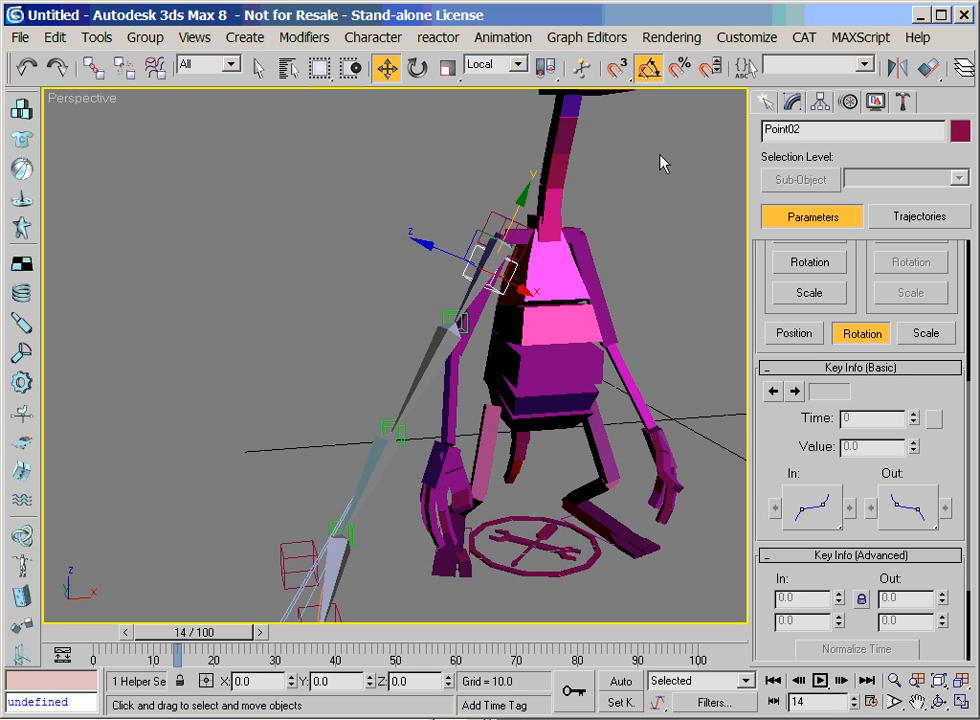
Reduce the box display size of the helper Point02
click(791, 101)
drag(912, 446, 912, 480)
click(487, 226)
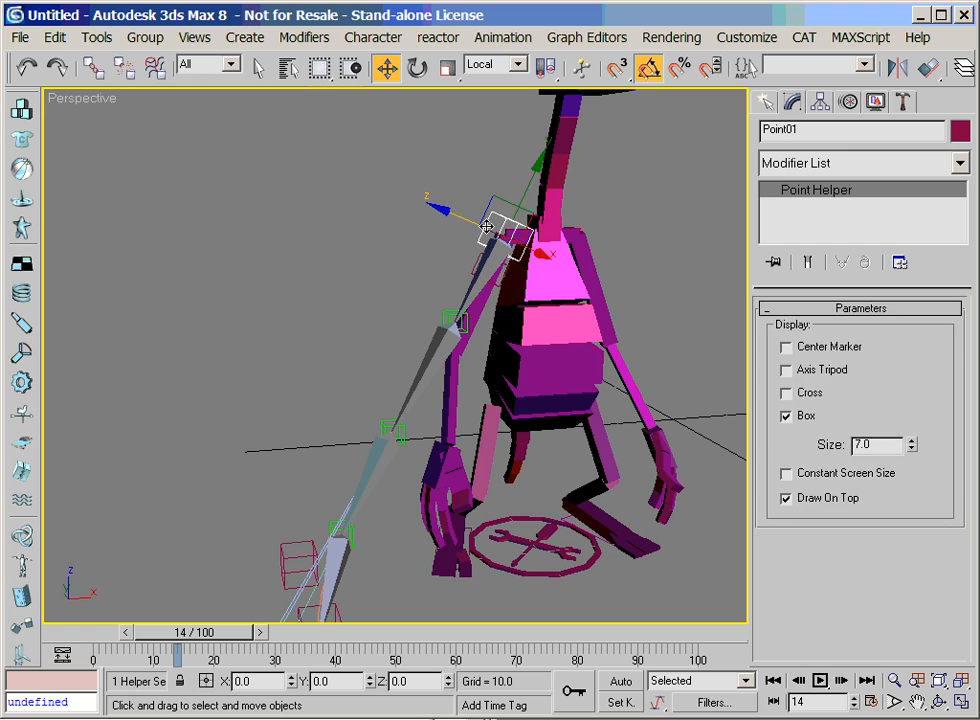
Switch the viewport to wireframe, select the Spline IK curve and set its helper size to 3.0
click(423, 376)
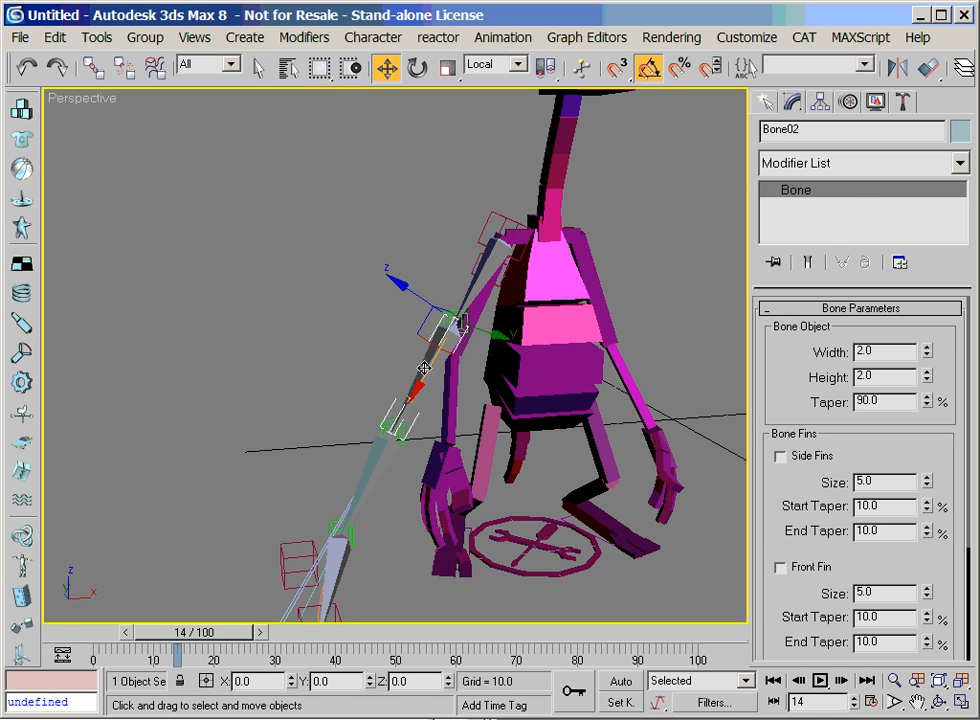
key(F3)
click(426, 374)
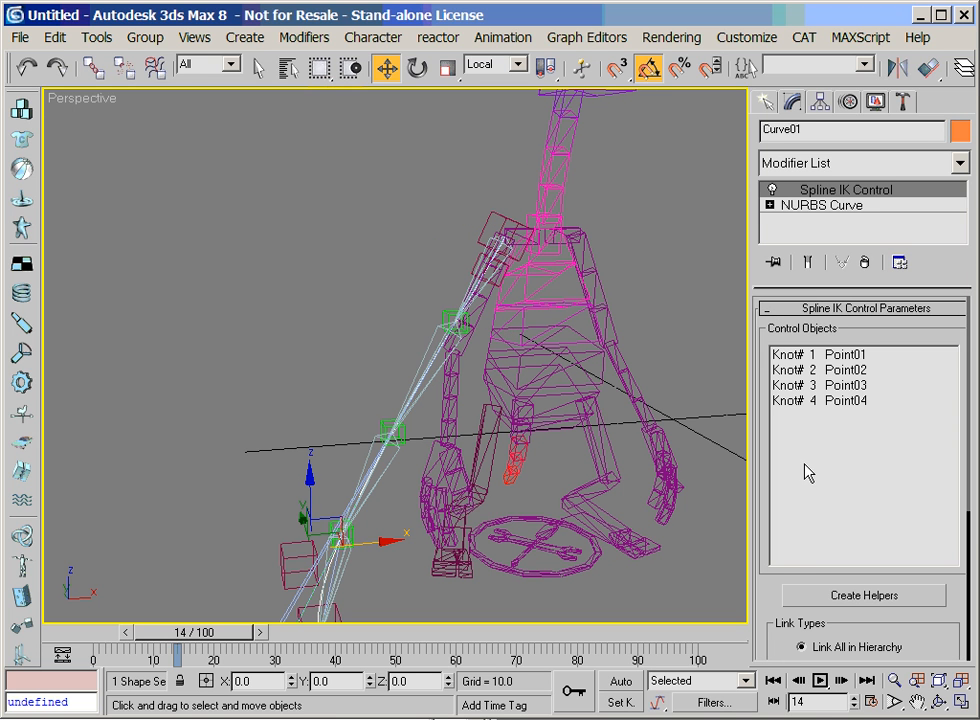
drag(784, 574, 872, 317)
drag(943, 579, 944, 582)
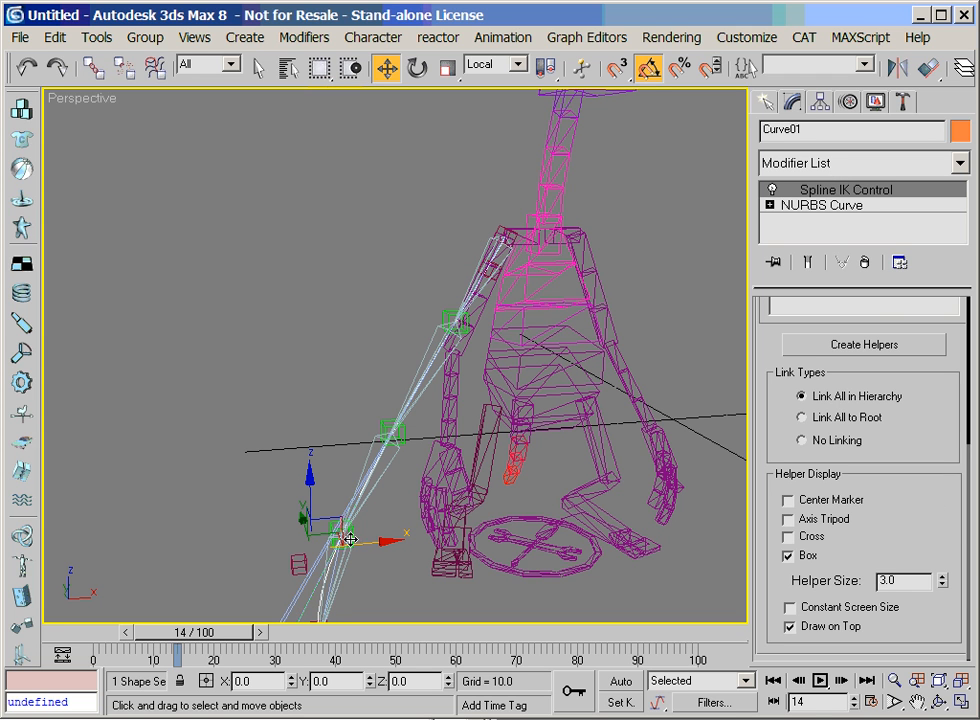
Select the end helper Point04 and pick the character's forearm segment AlienRArm21 as its Align target
click(917, 704)
drag(471, 573, 505, 525)
click(938, 705)
key(w)
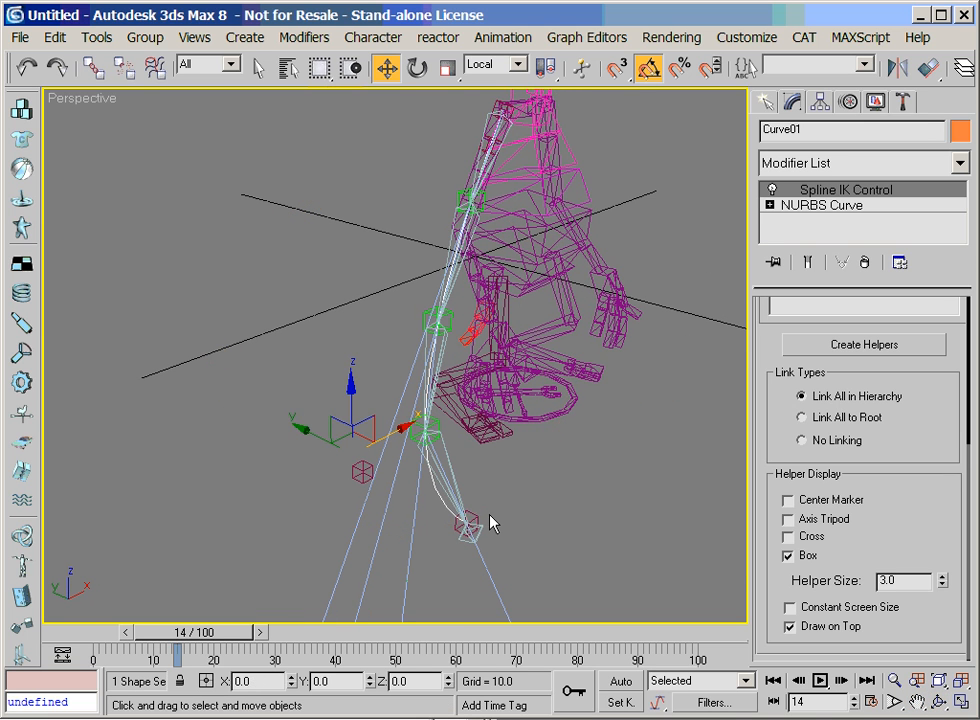
click(470, 525)
click(916, 703)
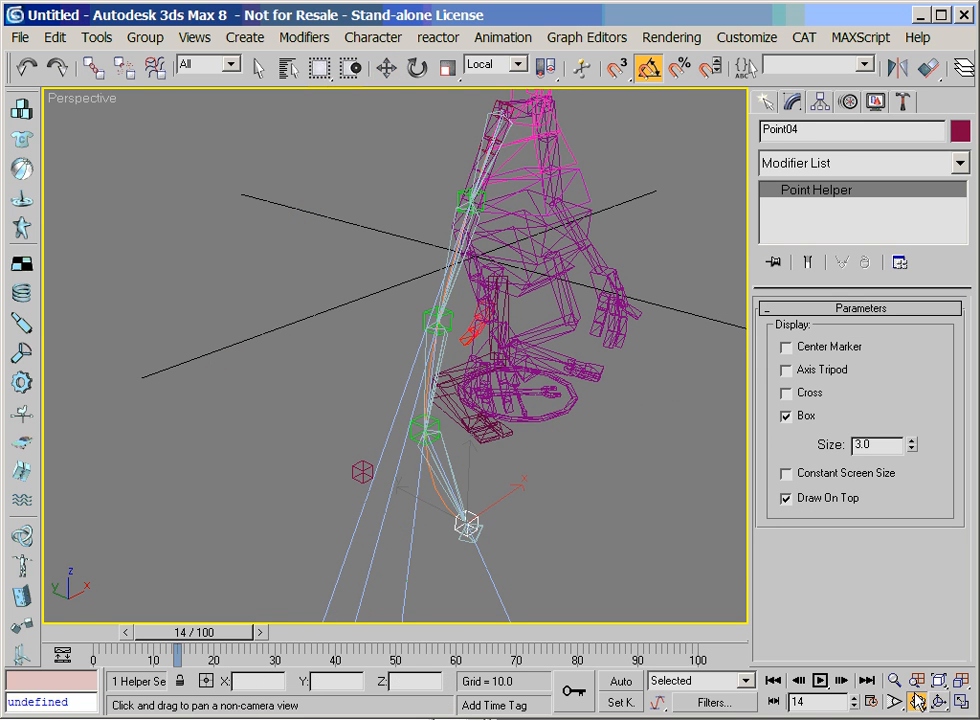
click(938, 703)
drag(313, 294, 363, 368)
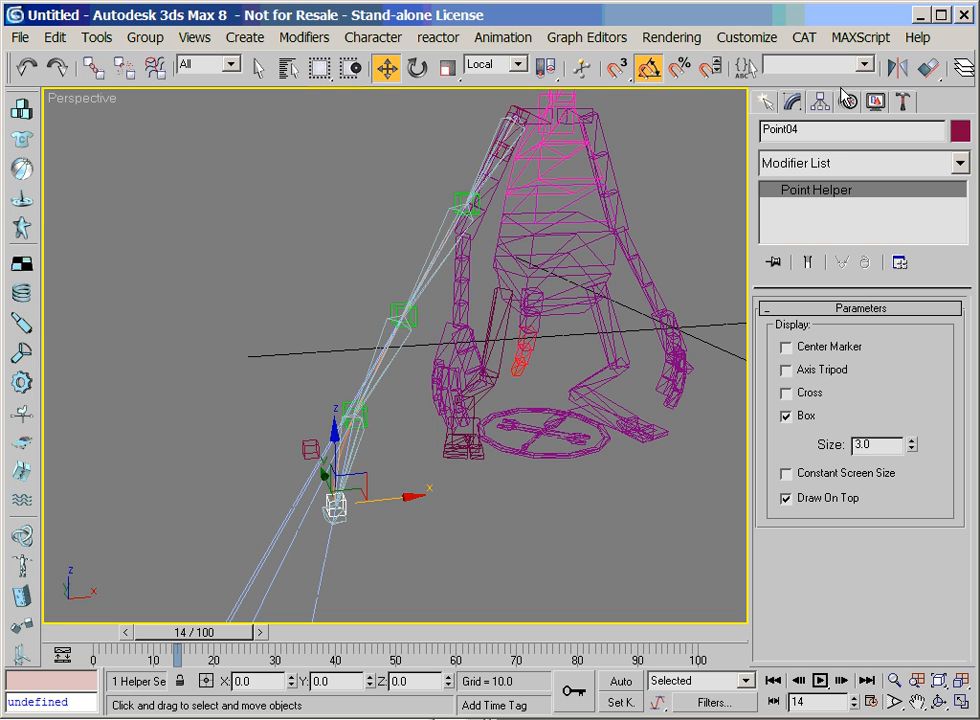
click(924, 72)
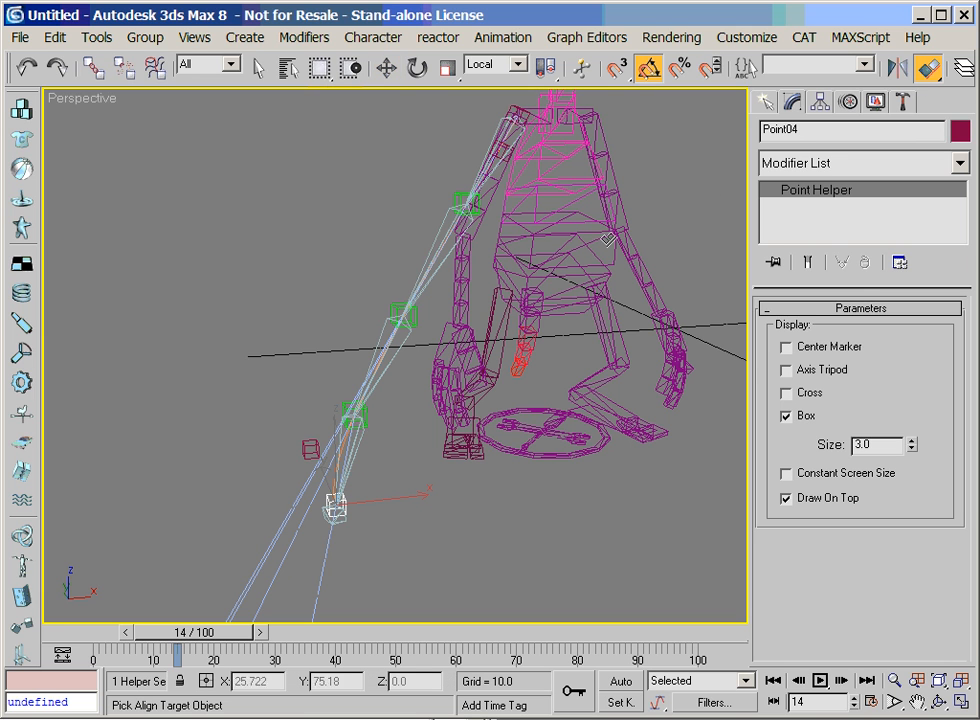
click(474, 258)
Align Point04 to AlienRArm21 in X, Y and Z position, pivot point to pivot point, and in X, Y and Z orientation
click(678, 307)
click(772, 307)
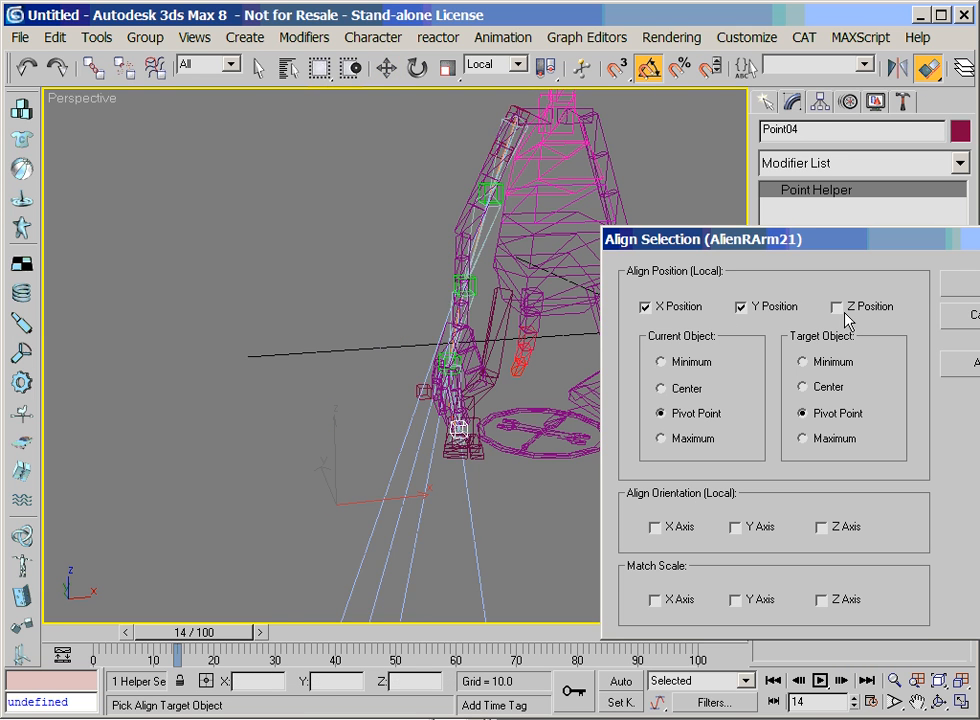
click(848, 307)
click(801, 412)
click(676, 530)
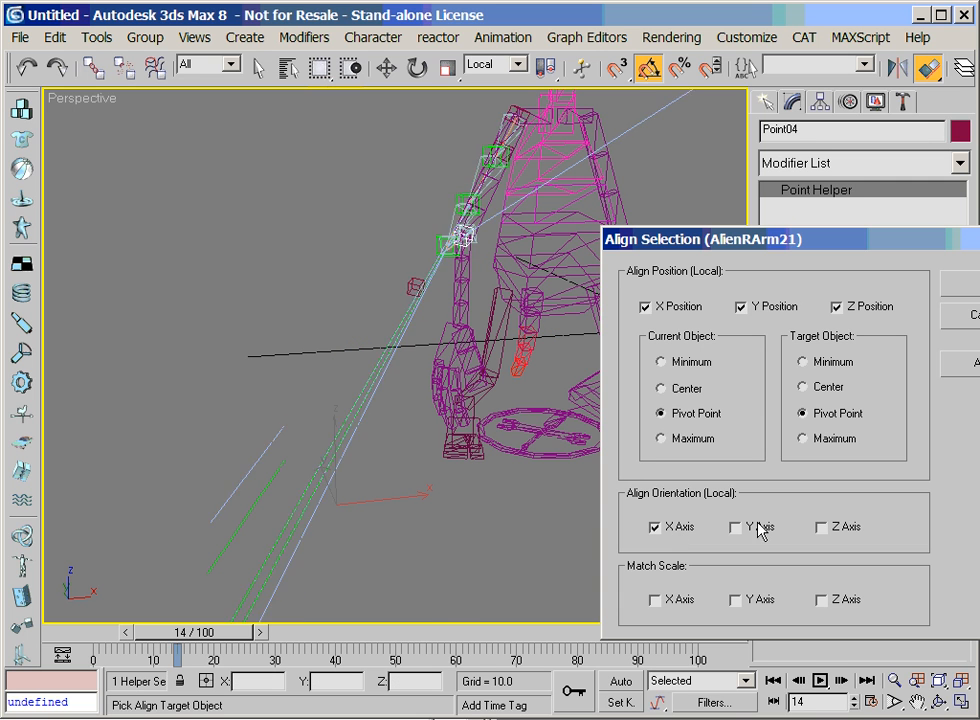
click(742, 527)
click(824, 528)
click(972, 298)
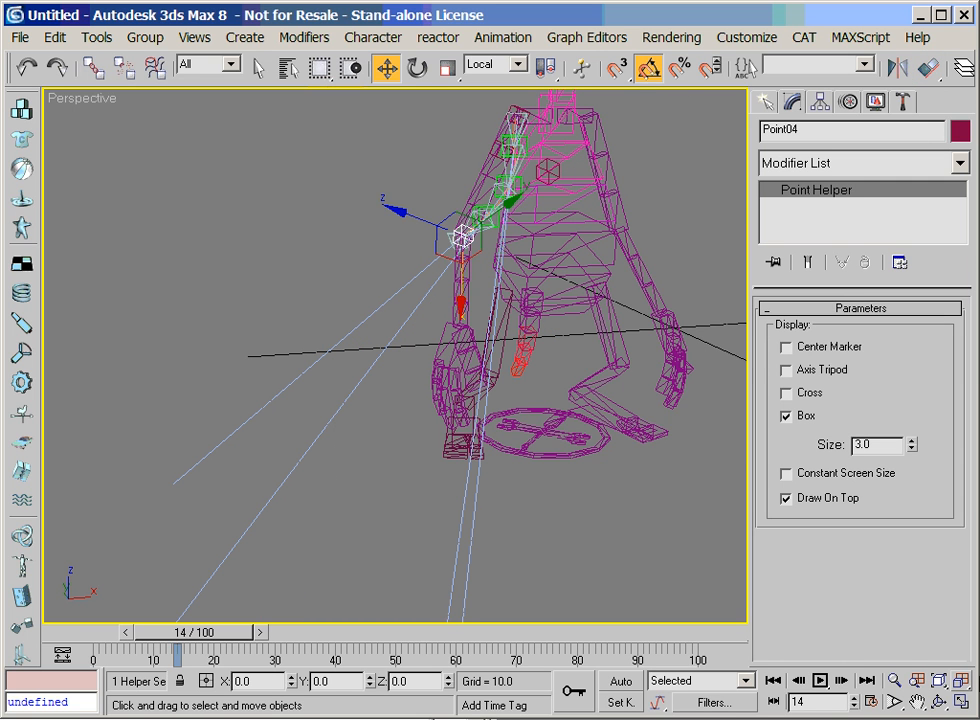
Rotate the end helper Point04 about its local axis so the end of the bone chain lines up with the upper arm
click(940, 702)
drag(383, 324, 448, 354)
right_click(448, 354)
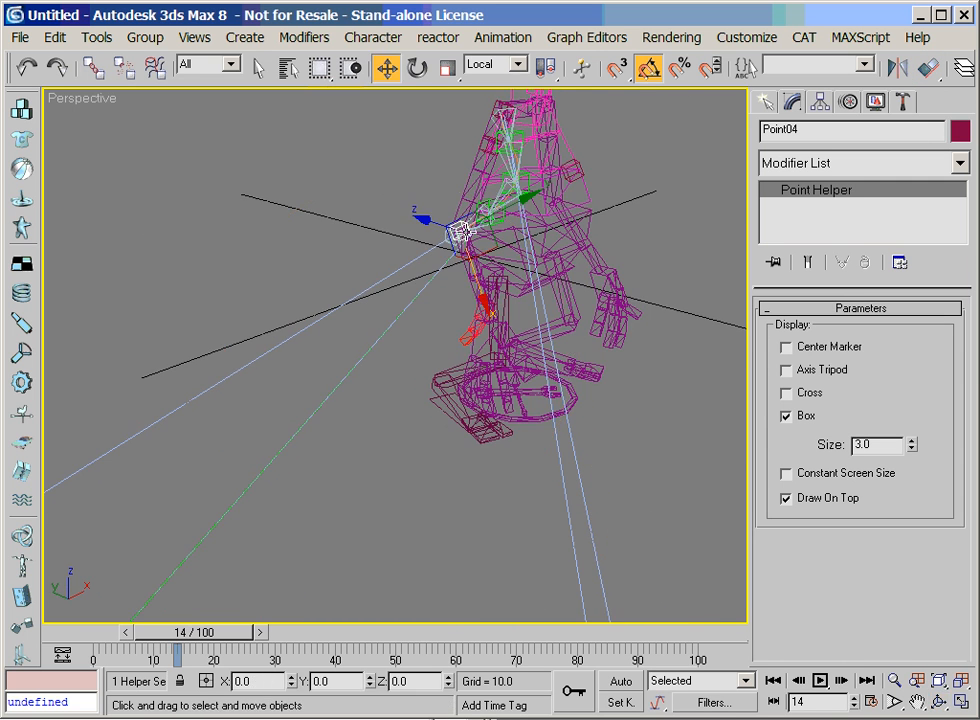
click(417, 68)
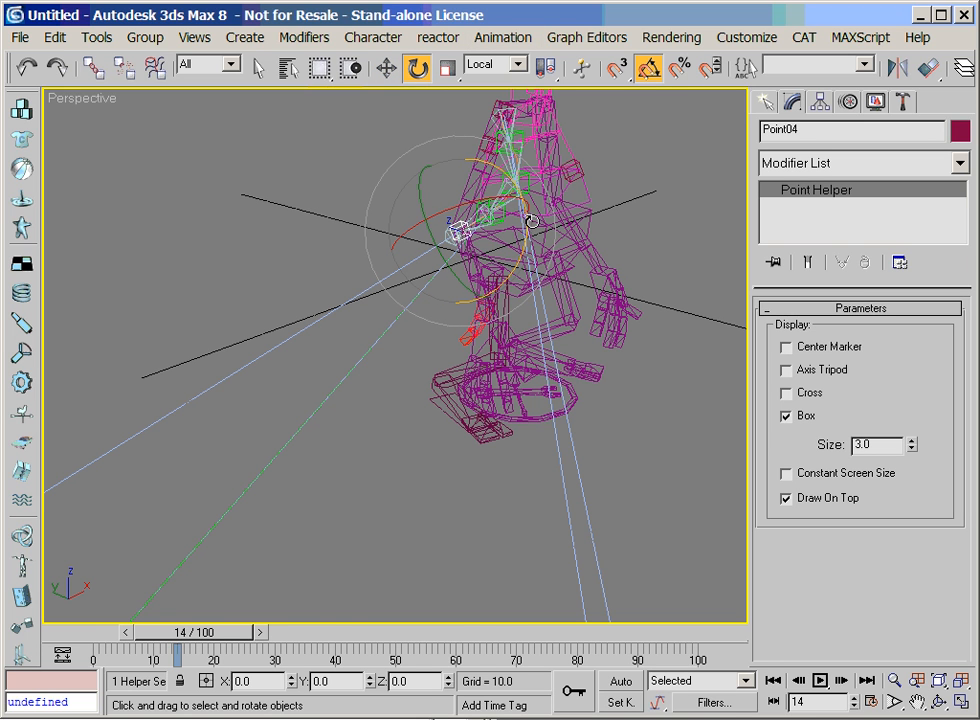
drag(521, 256, 514, 164)
Select the tangent helper Point03 and move it down closer to the elbow to reshape the spline curve
click(416, 114)
right_click(412, 114)
click(437, 148)
click(918, 703)
drag(467, 347, 468, 450)
right_click(466, 442)
drag(408, 169, 425, 237)
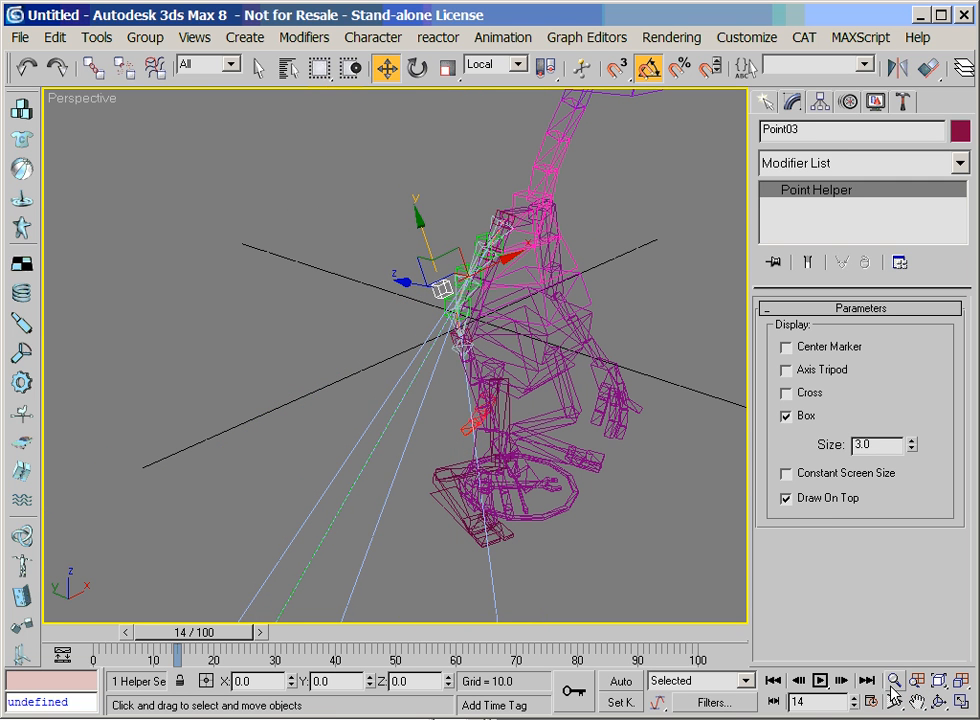
Select Bone01 at the shoulder and set its LookAt constraint's viewline length to 0
click(894, 681)
drag(595, 553, 466, 425)
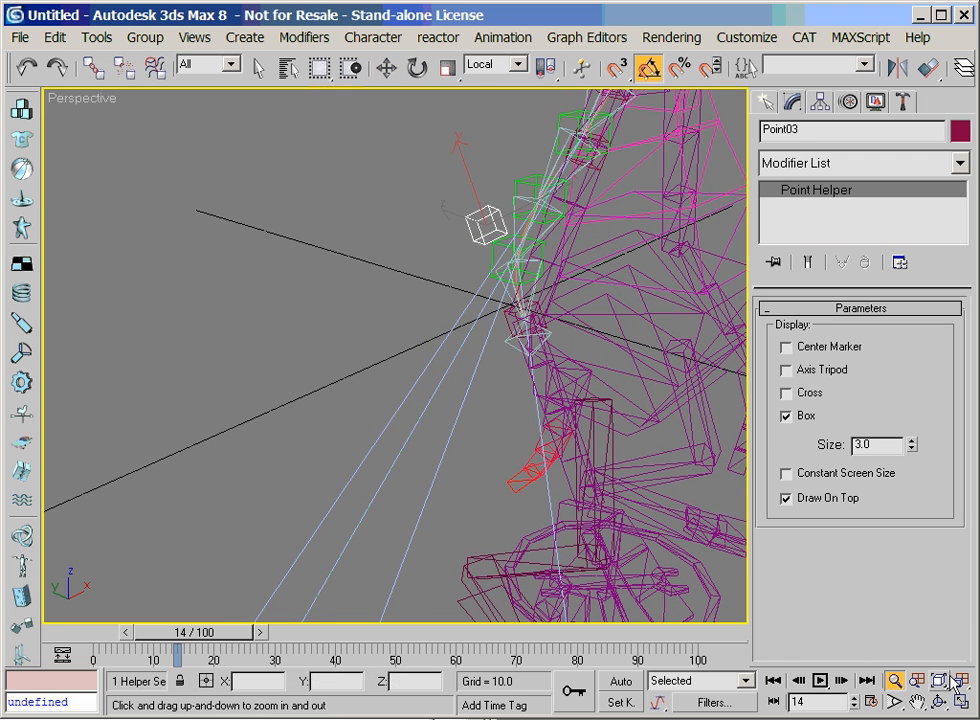
middle_drag(639, 472, 500, 547)
right_click(500, 547)
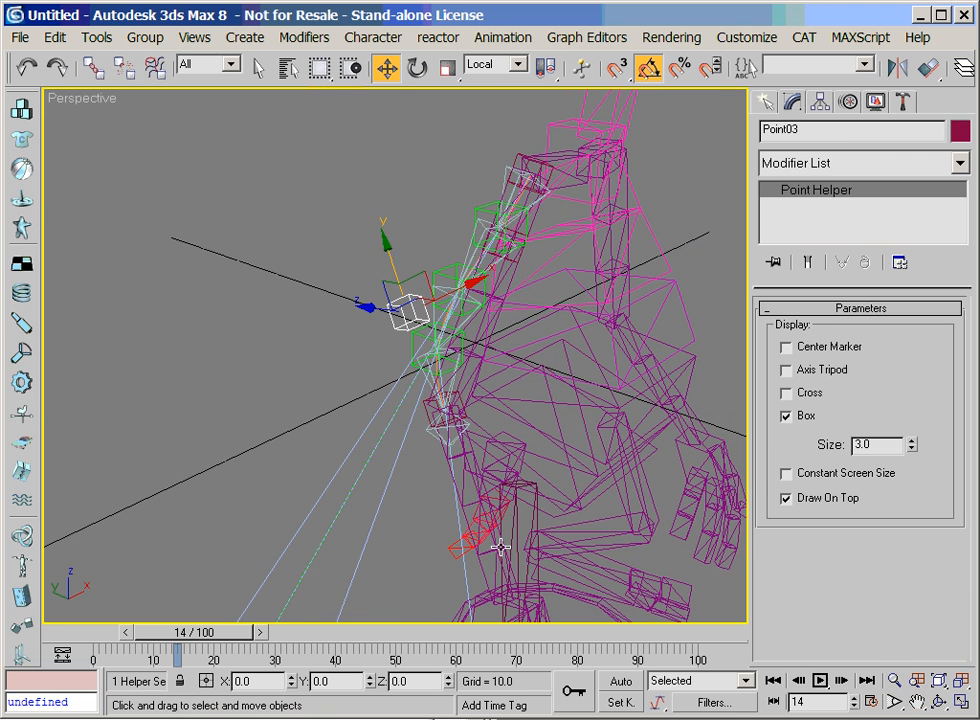
click(505, 174)
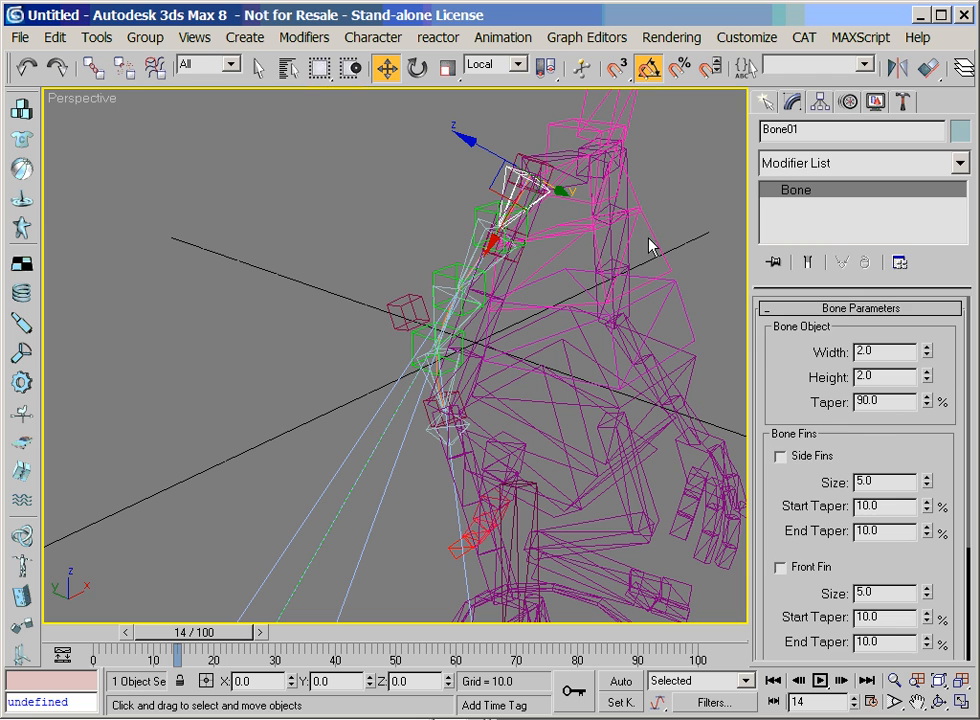
click(852, 101)
drag(783, 616, 772, 533)
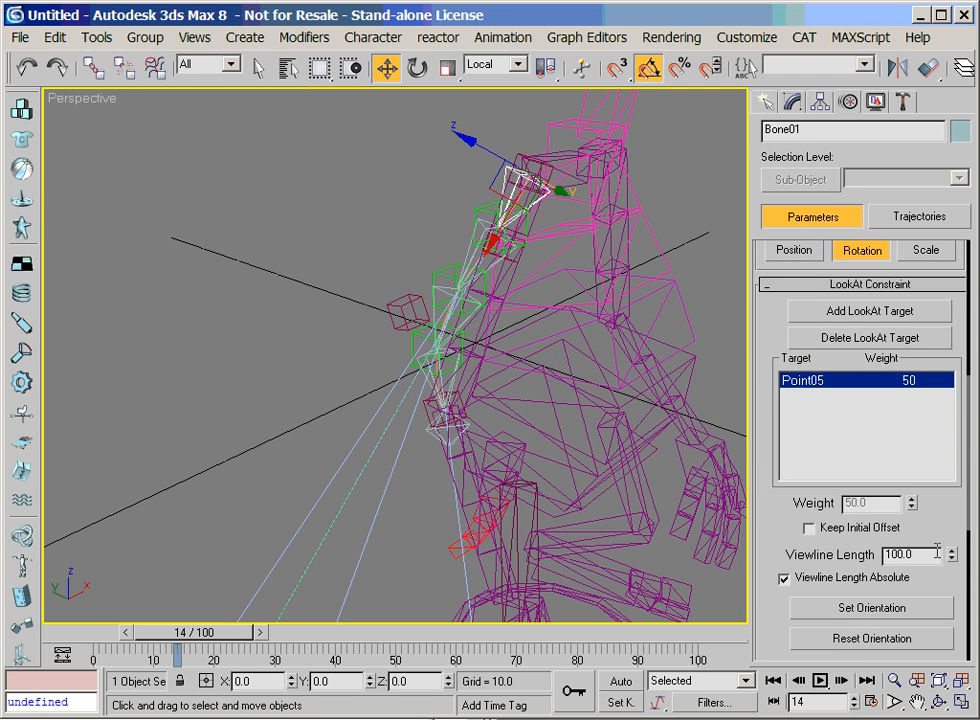
text(0)
key(Return)
Set the LookAt viewline length to 0 on Bone02, Bone03 and the last bone before the elbow
click(470, 242)
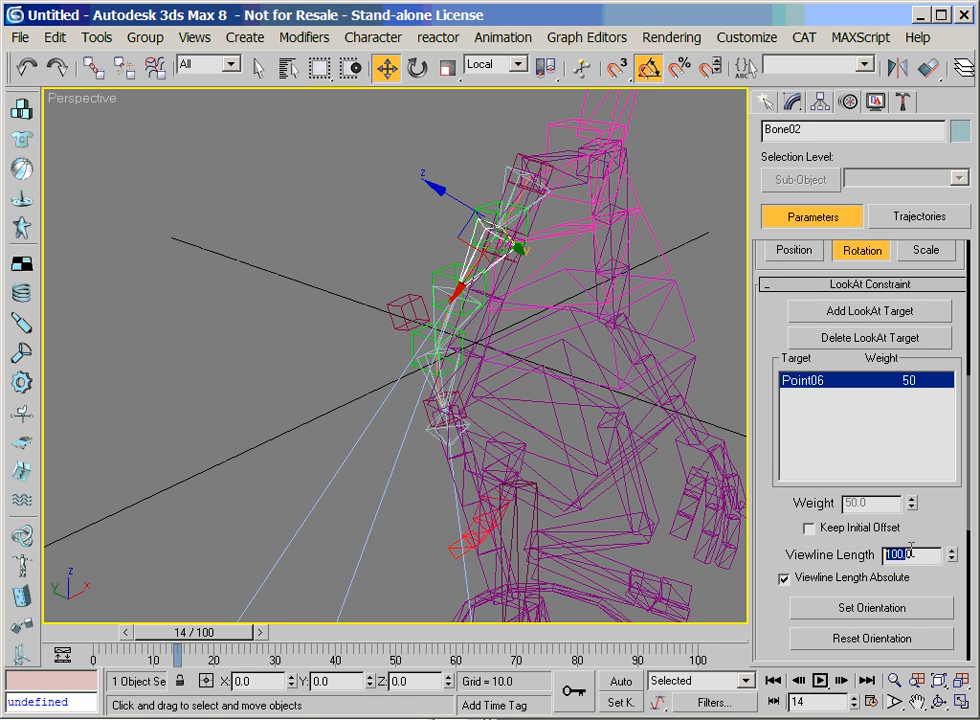
key(Return)
click(436, 304)
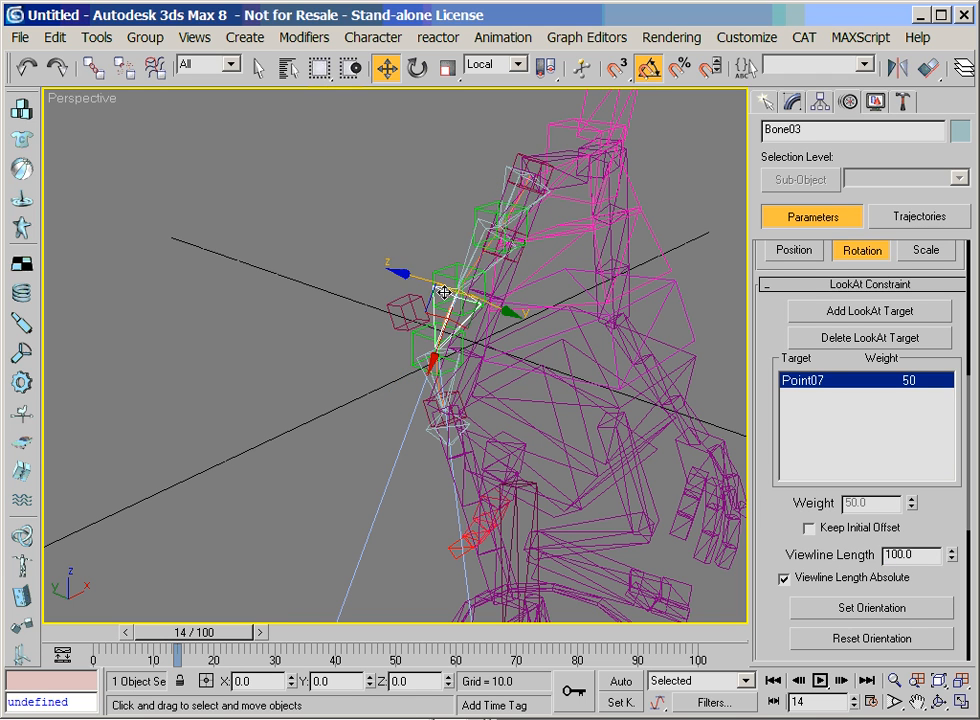
text(0)
key(Return)
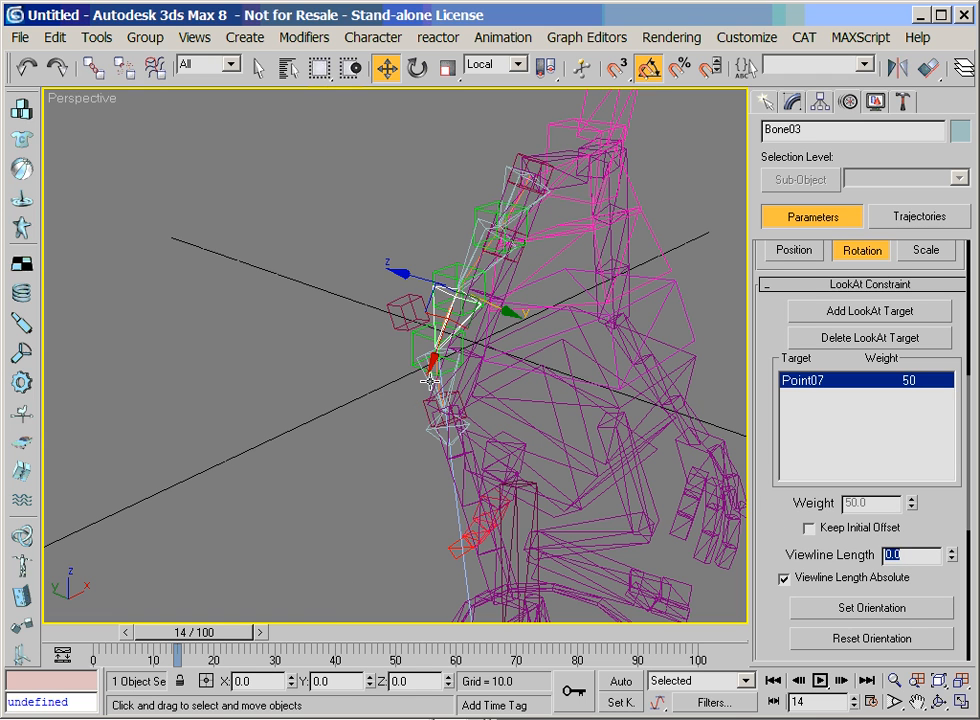
click(428, 380)
drag(914, 554, 842, 547)
text(0)
key(Return)
Link the elbow helper Point04 to the forearm segment and the shoulder helper Point01 to the upper arm segment
click(940, 704)
mouse_move(363, 365)
mouse_down()
mouse_move(352, 367)
mouse_move(389, 335)
mouse_move(355, 342)
mouse_up()
right_click(355, 342)
click(430, 395)
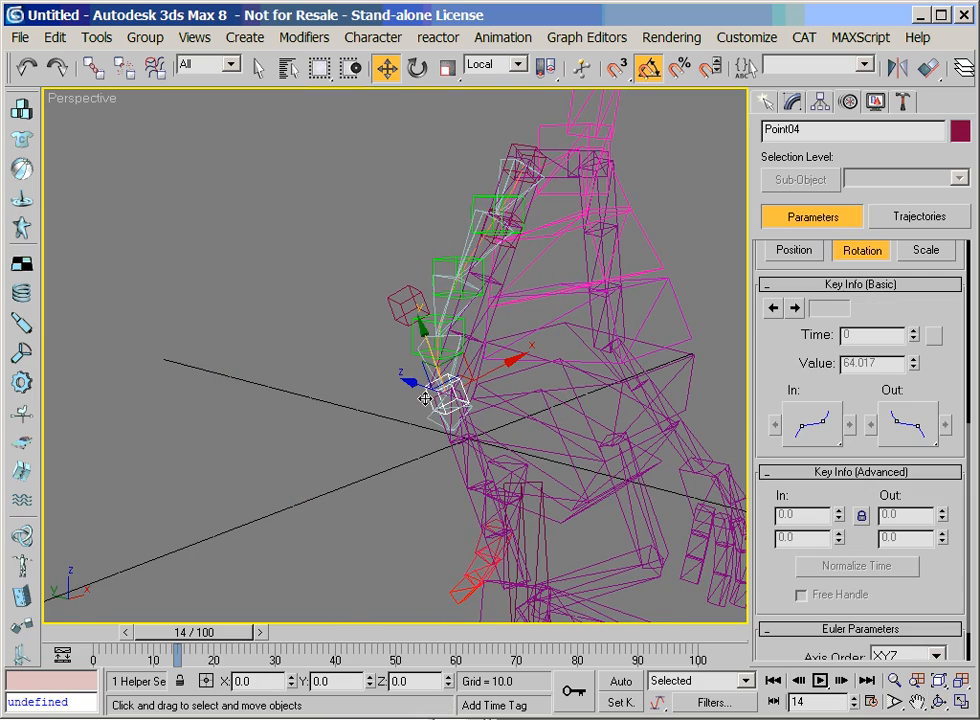
click(938, 703)
drag(398, 374, 360, 391)
right_click(360, 391)
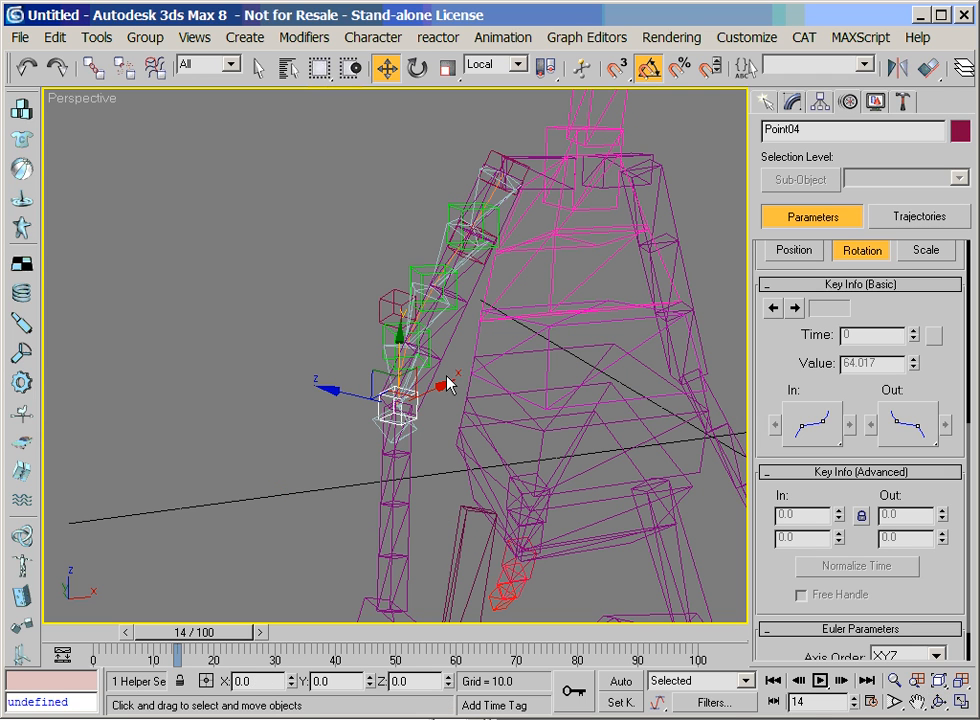
click(93, 67)
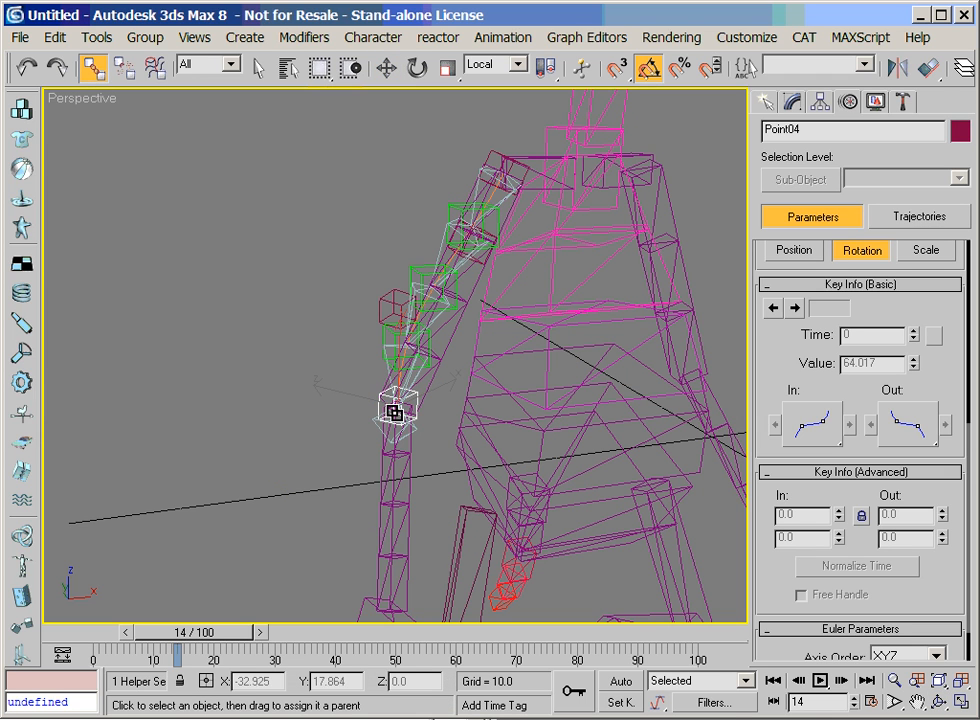
drag(382, 445, 500, 297)
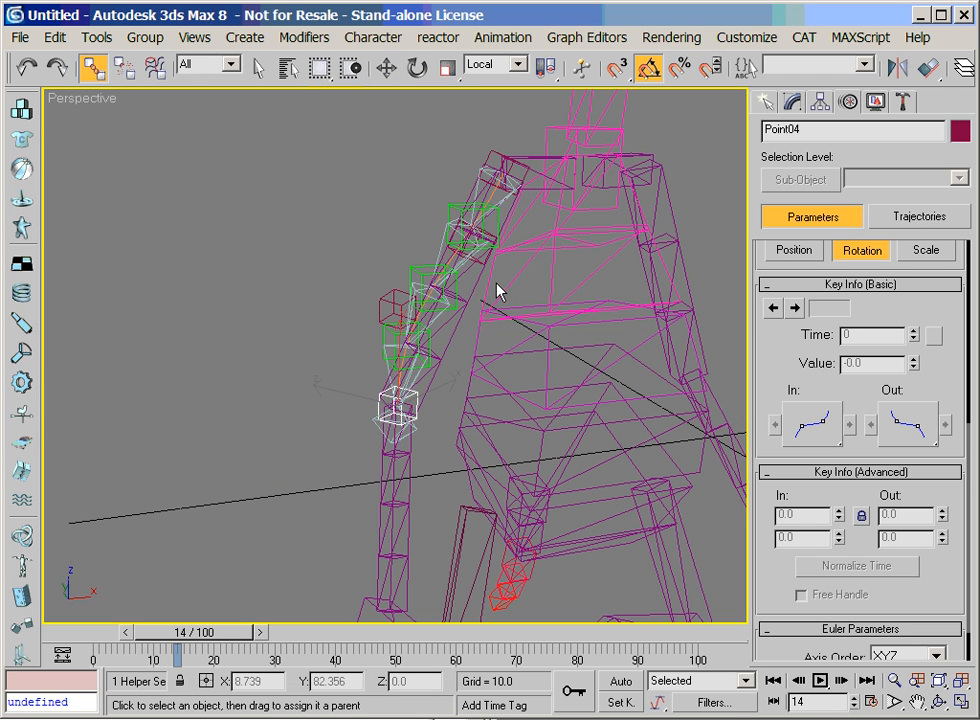
click(494, 168)
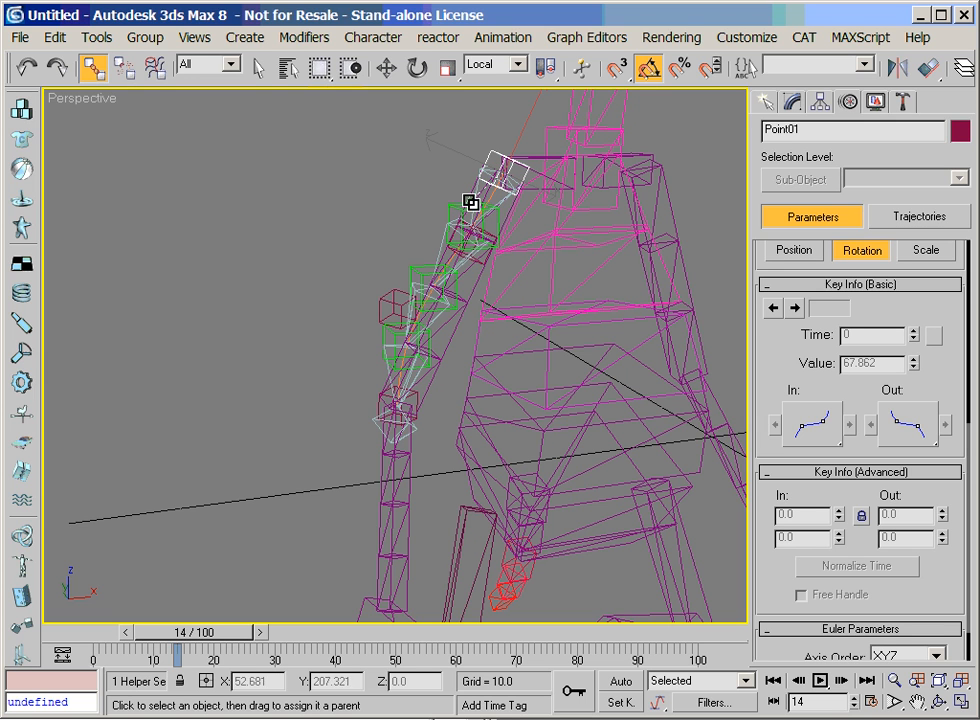
drag(470, 192, 499, 204)
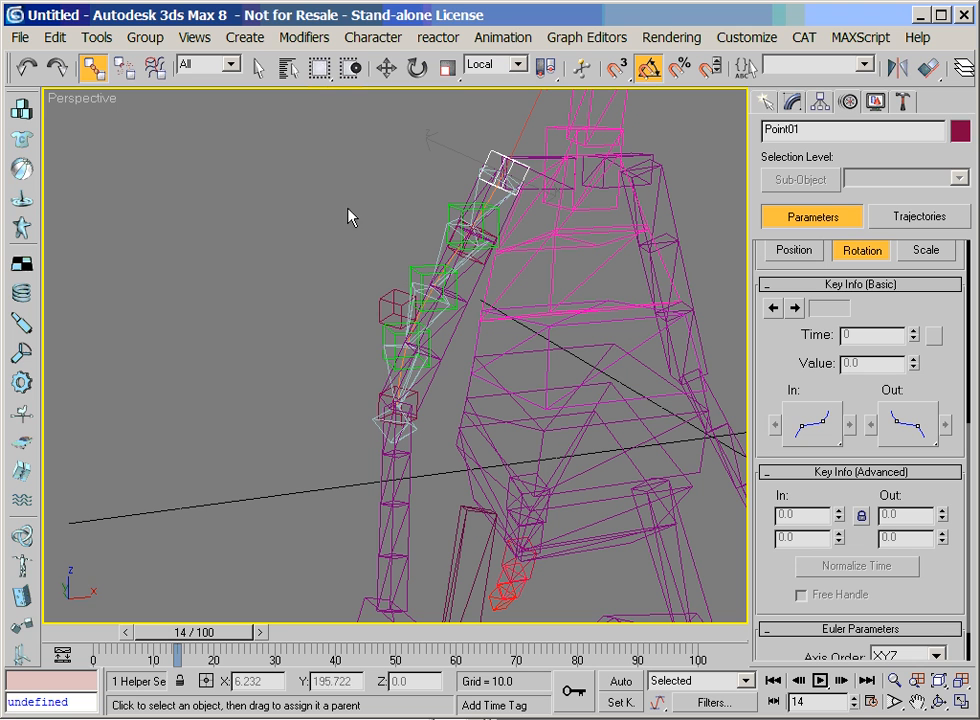
Select the character's forearm segment AlienRArm22
click(893, 682)
drag(404, 370, 405, 449)
right_click(362, 546)
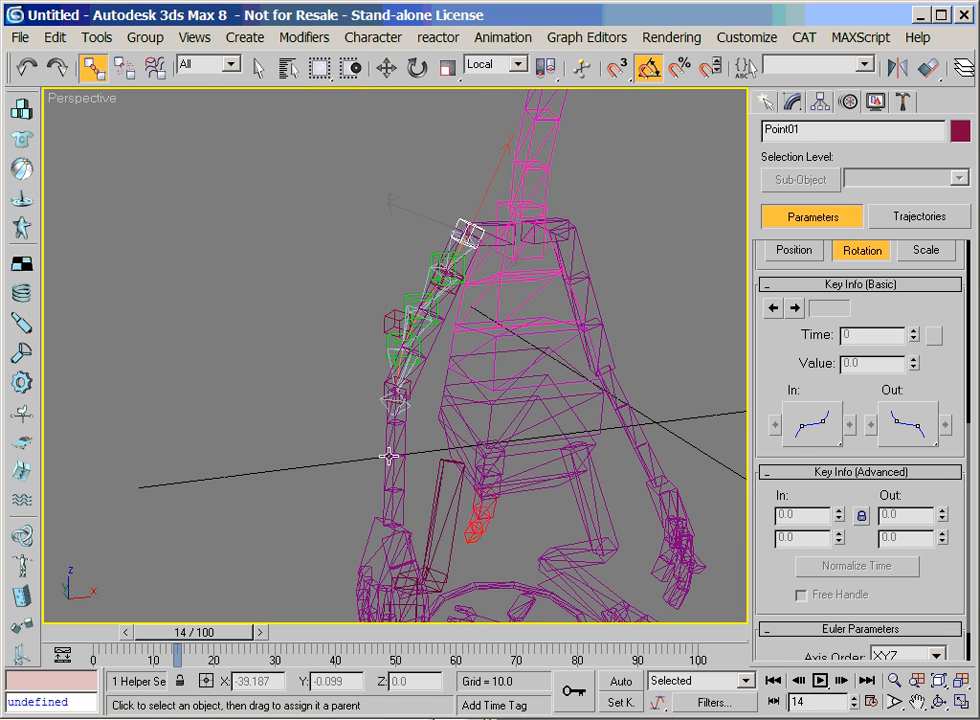
click(395, 423)
key(w)
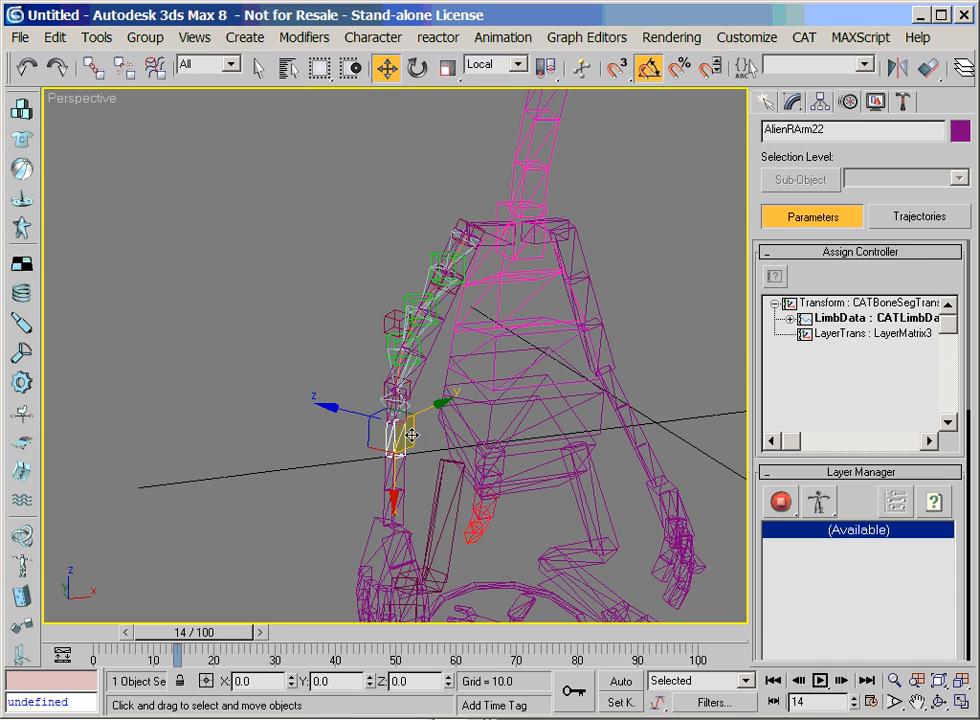
click(876, 103)
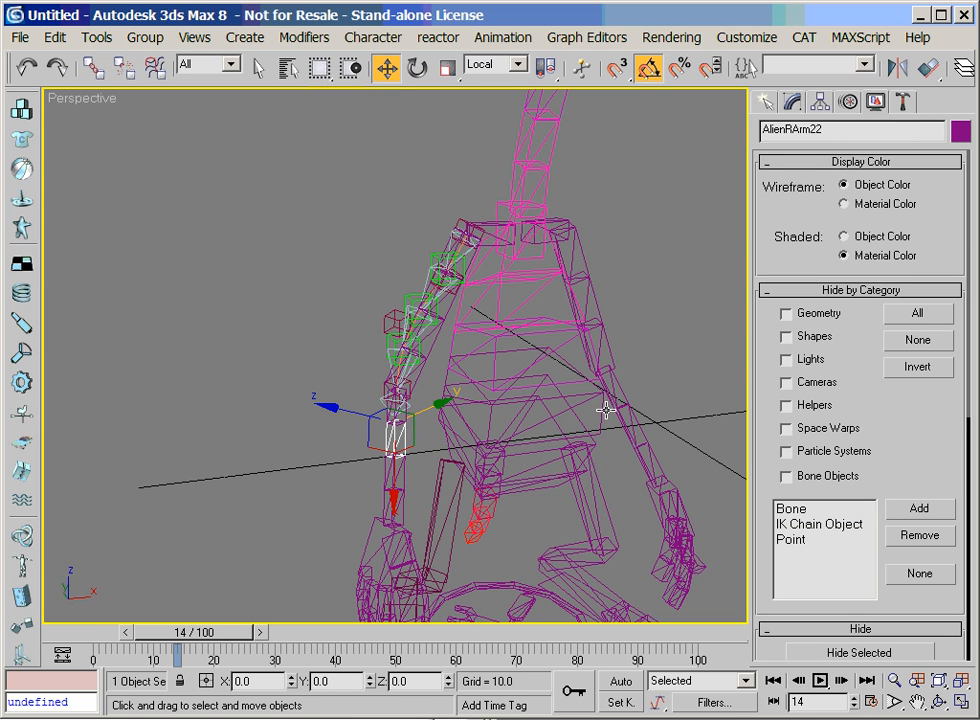
click(857, 291)
drag(763, 351, 763, 267)
click(851, 109)
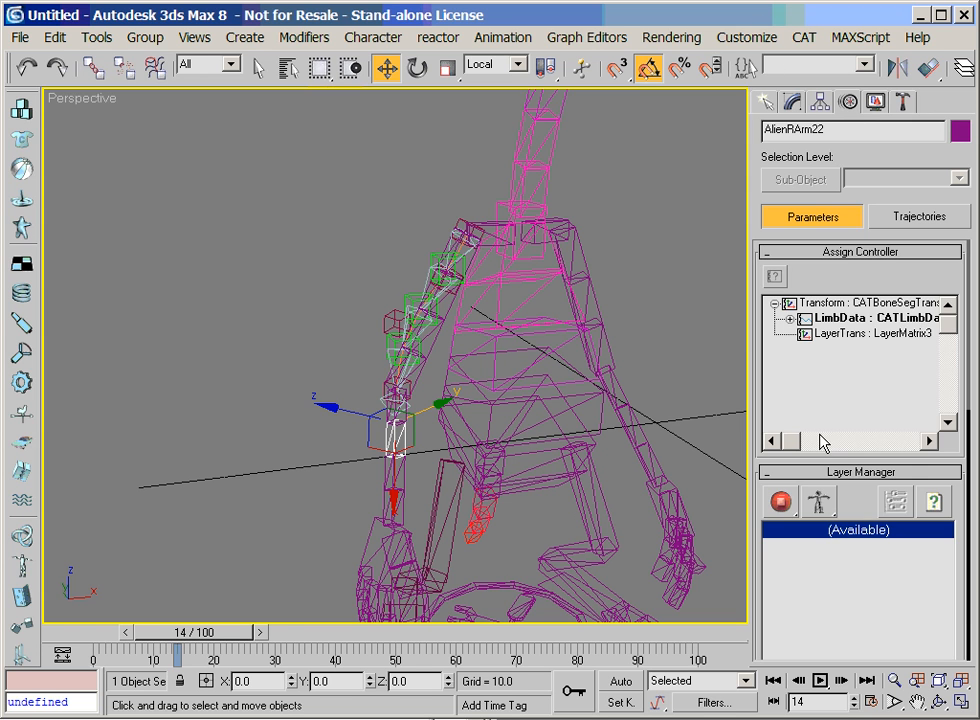
Add an absolute animation layer to the CAT rig and switch the rig from setup to animation mode
drag(848, 499, 850, 432)
drag(782, 438, 786, 461)
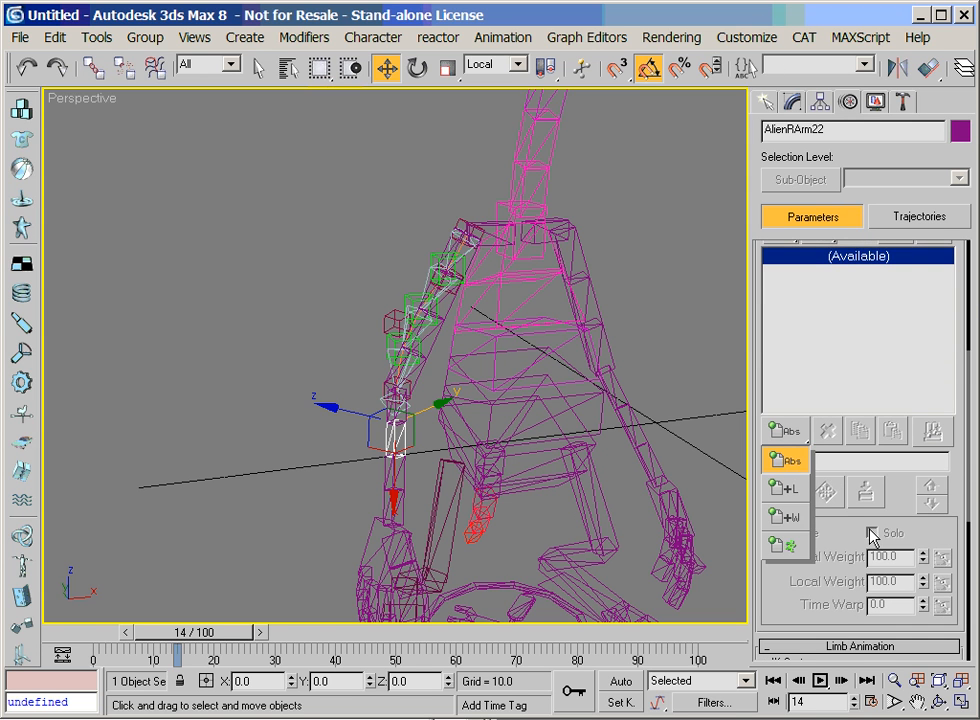
scroll(809, 411, up, 3)
drag(779, 339, 795, 400)
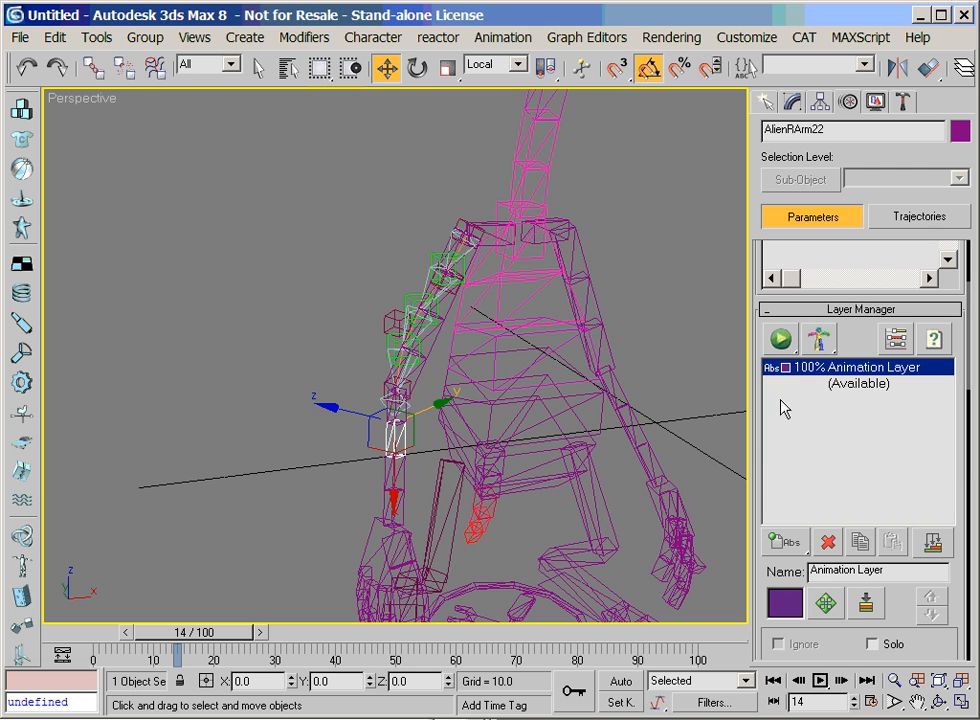
Select the hand AlienRArmPalm and move it up toward the body to bend the arm at the elbow
click(892, 682)
drag(599, 499, 596, 525)
right_click(590, 522)
click(380, 498)
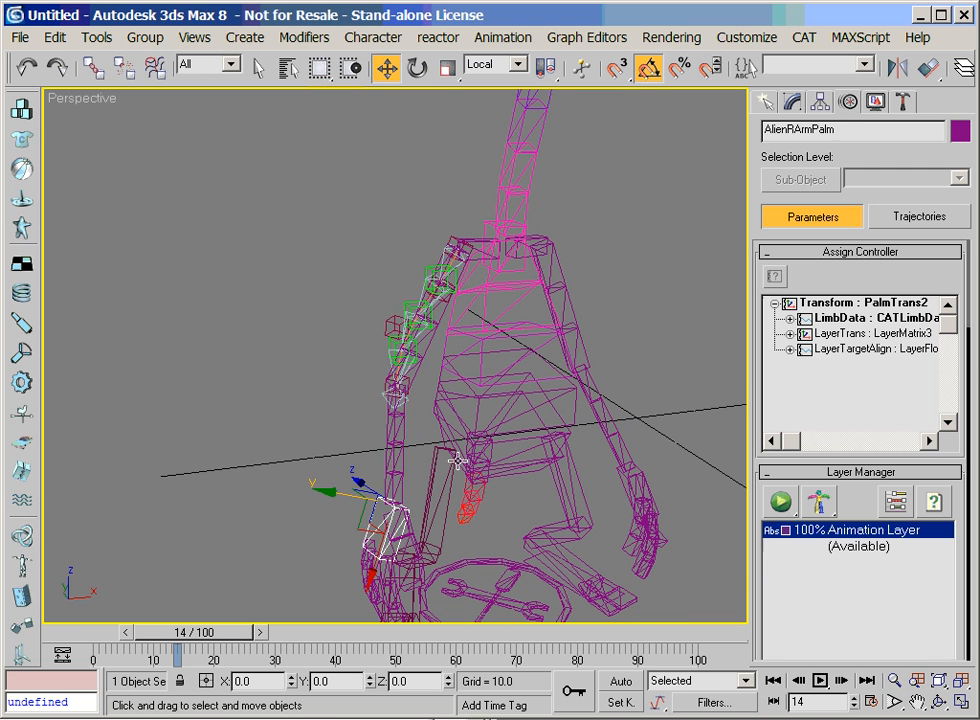
drag(372, 515, 395, 430)
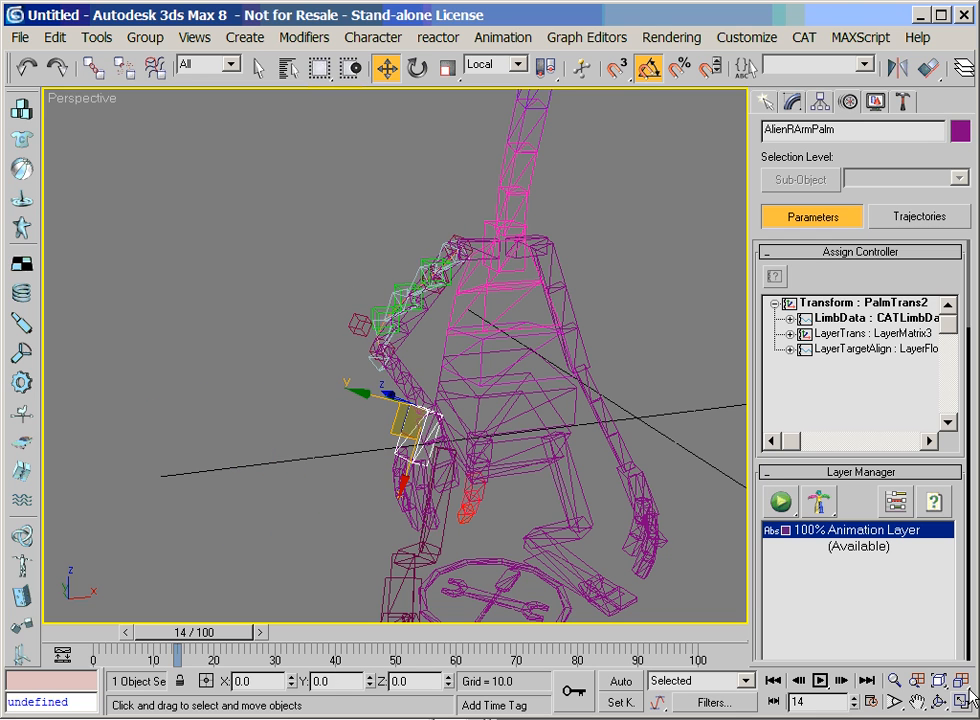
Move the palm to another pose to test how the bone chain follows the bent arm, and clear the selection
click(939, 703)
drag(560, 430, 541, 418)
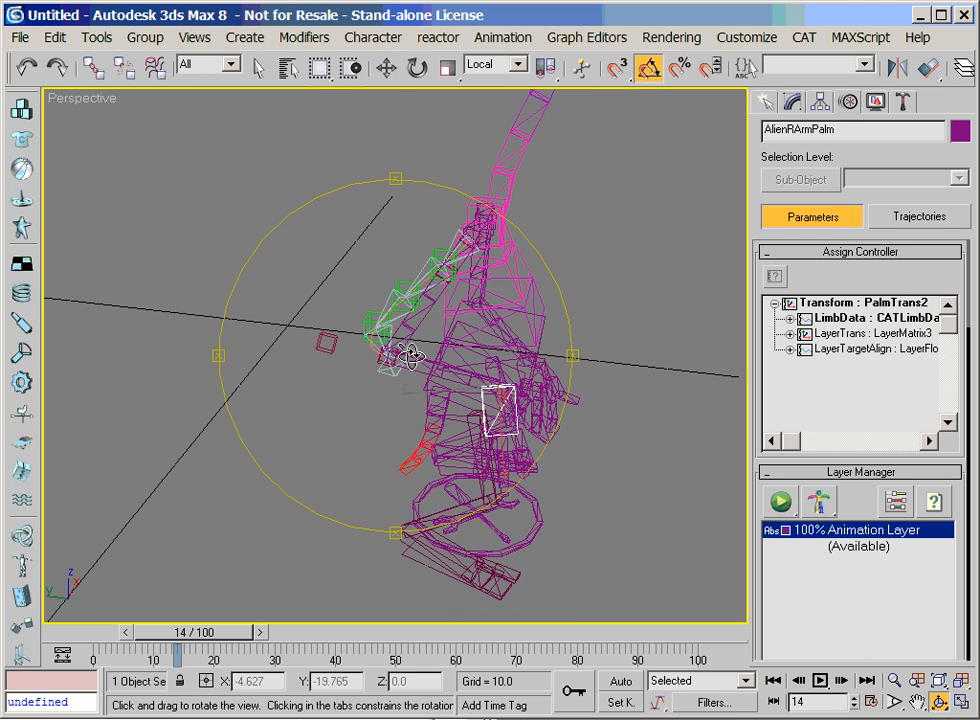
right_click(541, 418)
drag(470, 422, 400, 464)
click(279, 388)
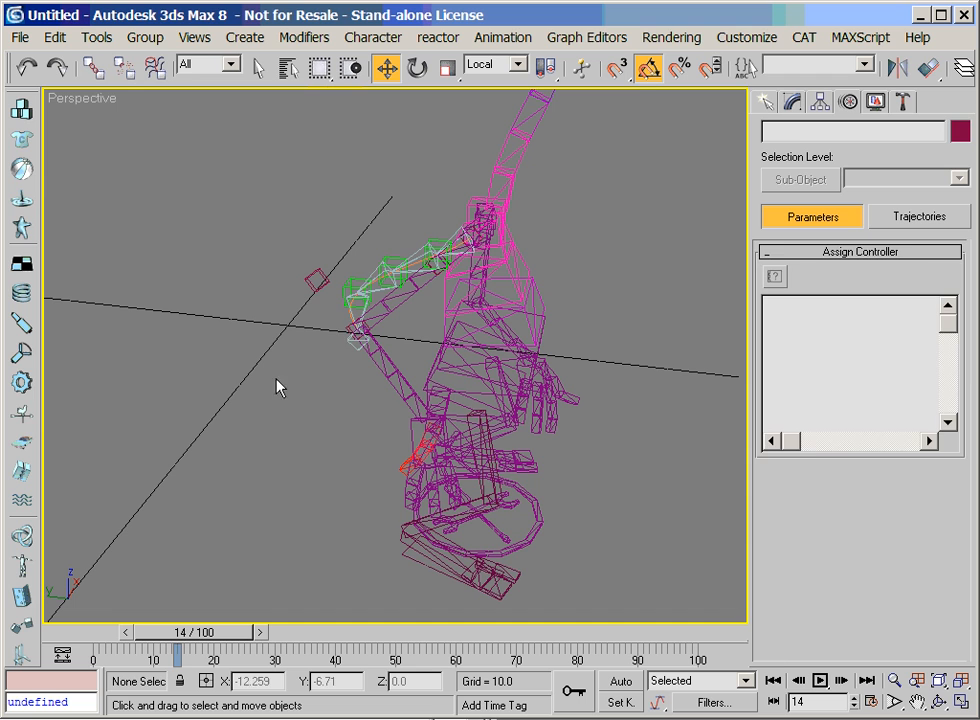
Select the elbow helper Point04 and assign an Orientation Constraint as its rotation controller
click(348, 328)
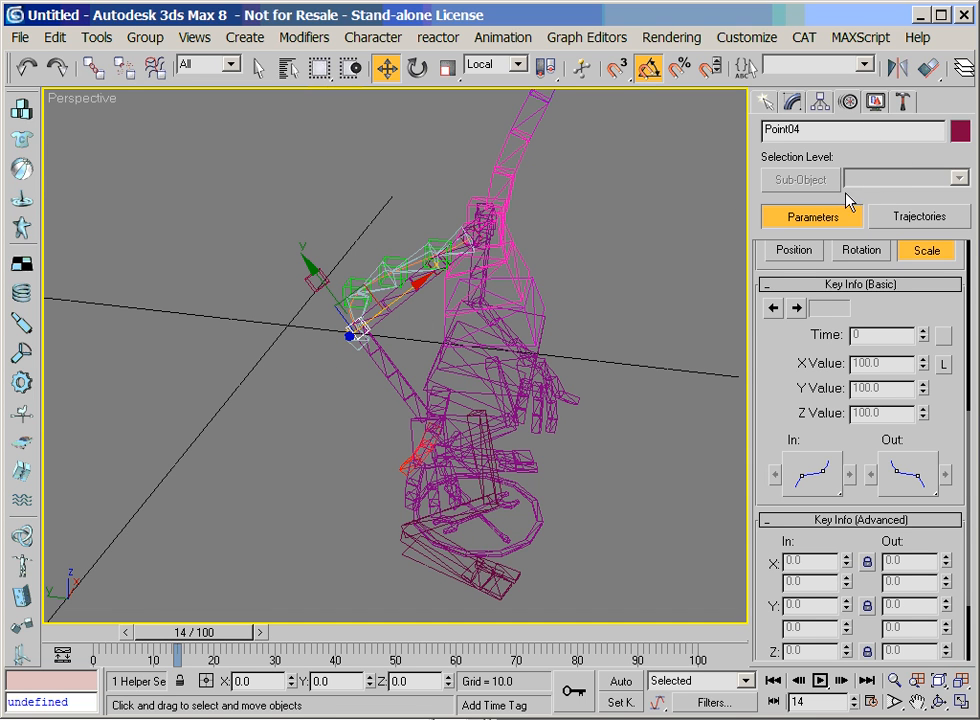
drag(800, 330, 958, 596)
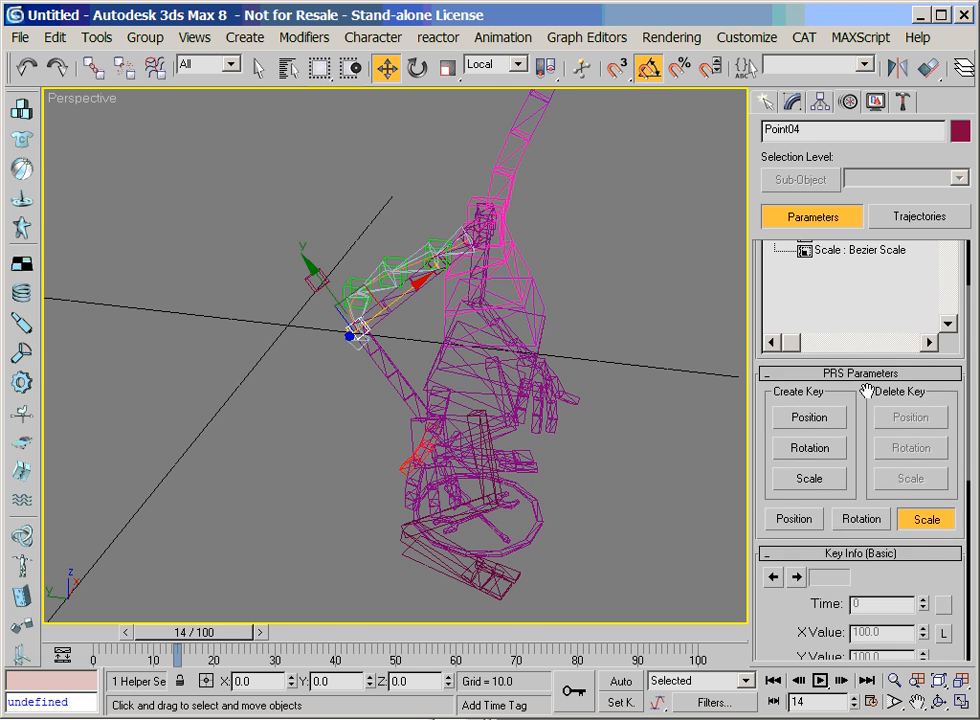
drag(871, 398, 868, 507)
click(855, 333)
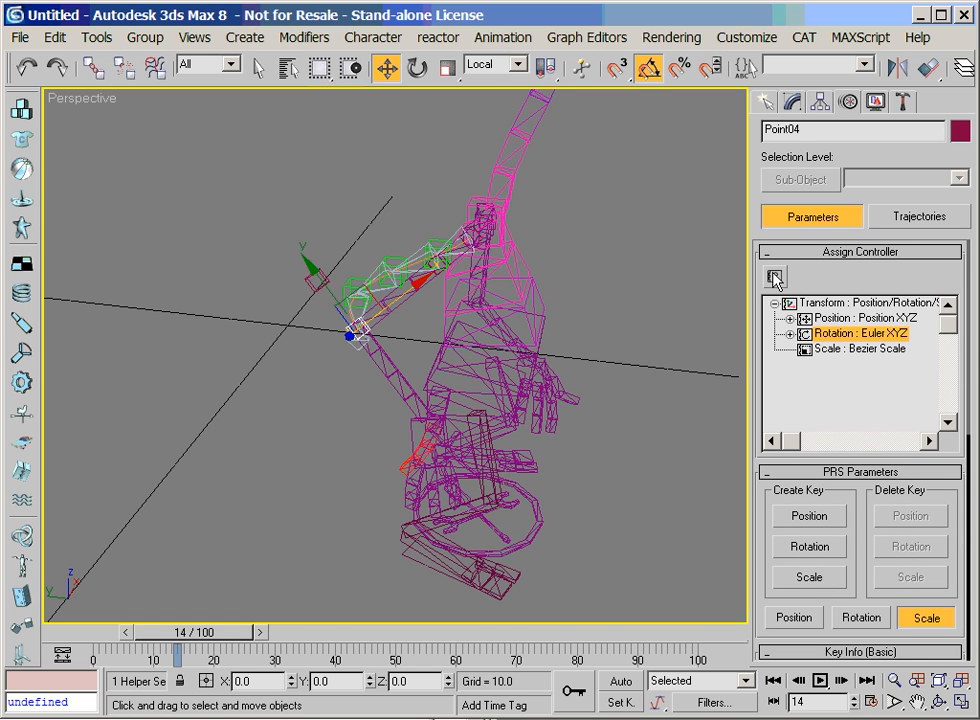
click(775, 278)
click(381, 328)
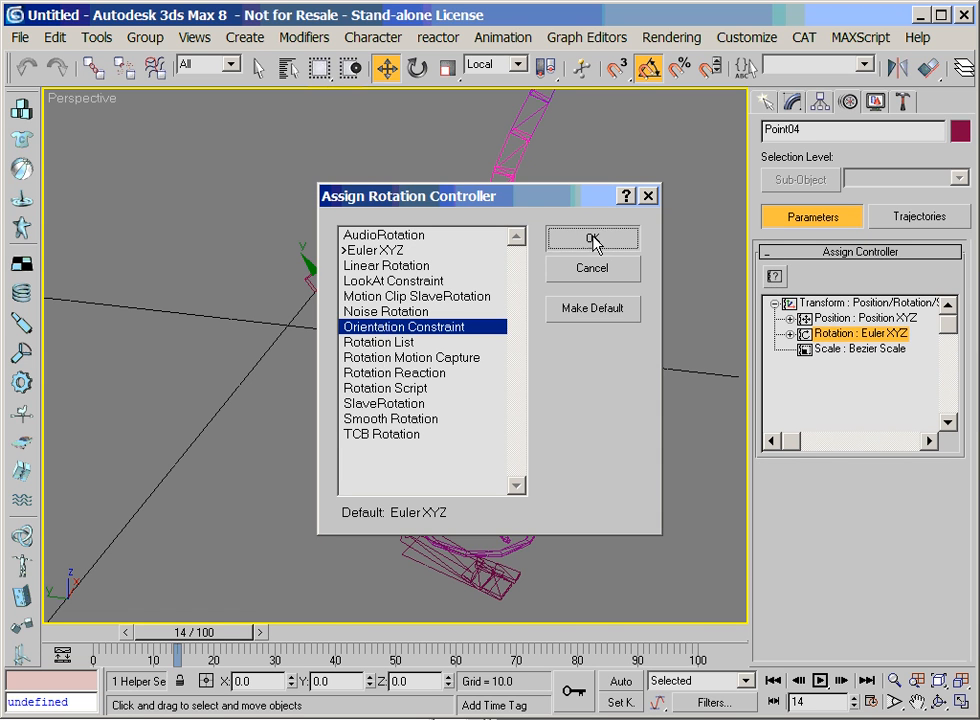
click(593, 240)
Add the upper arm segment AlienRArm11 and the forearm segment AlienRArm21 as orientation targets of Point04
click(893, 681)
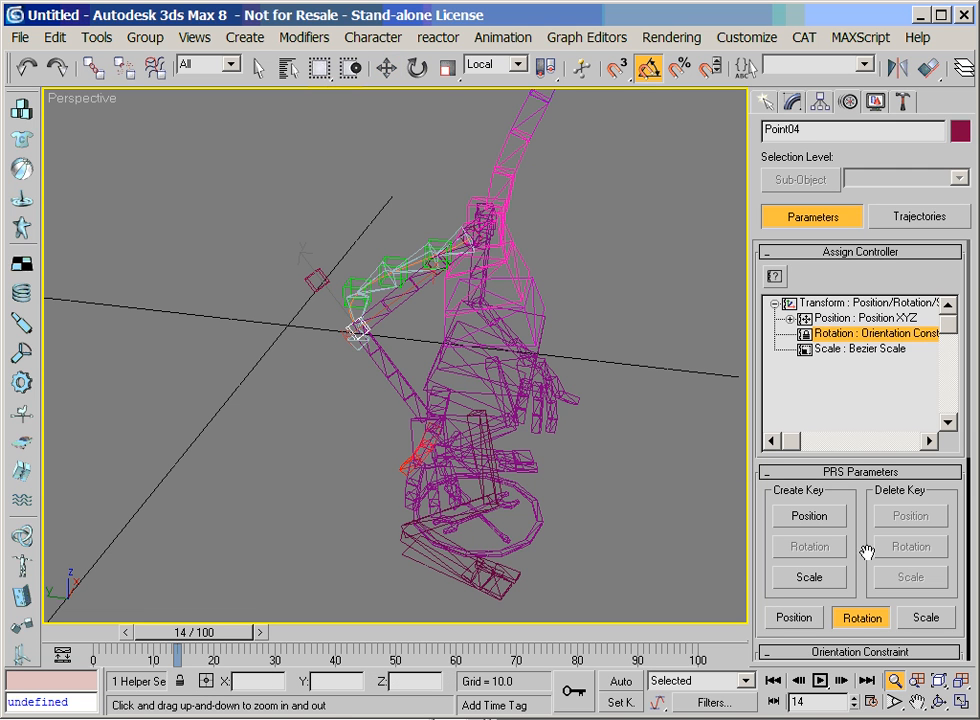
scroll(787, 547, down, 5)
click(838, 440)
click(892, 684)
drag(456, 385, 477, 300)
click(940, 705)
drag(519, 376, 428, 350)
click(838, 438)
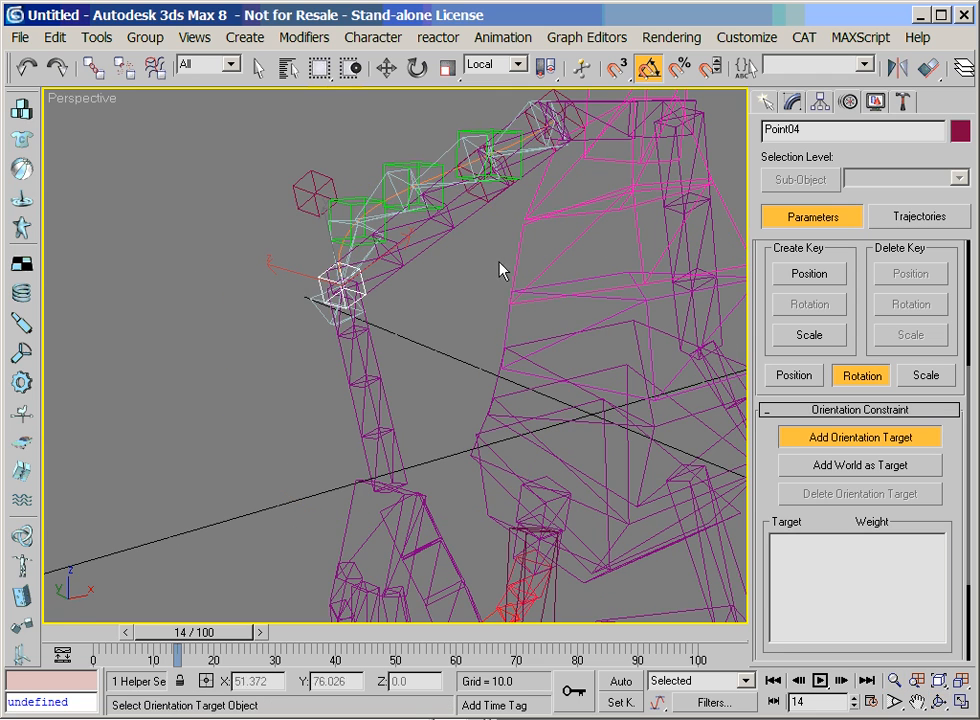
click(533, 174)
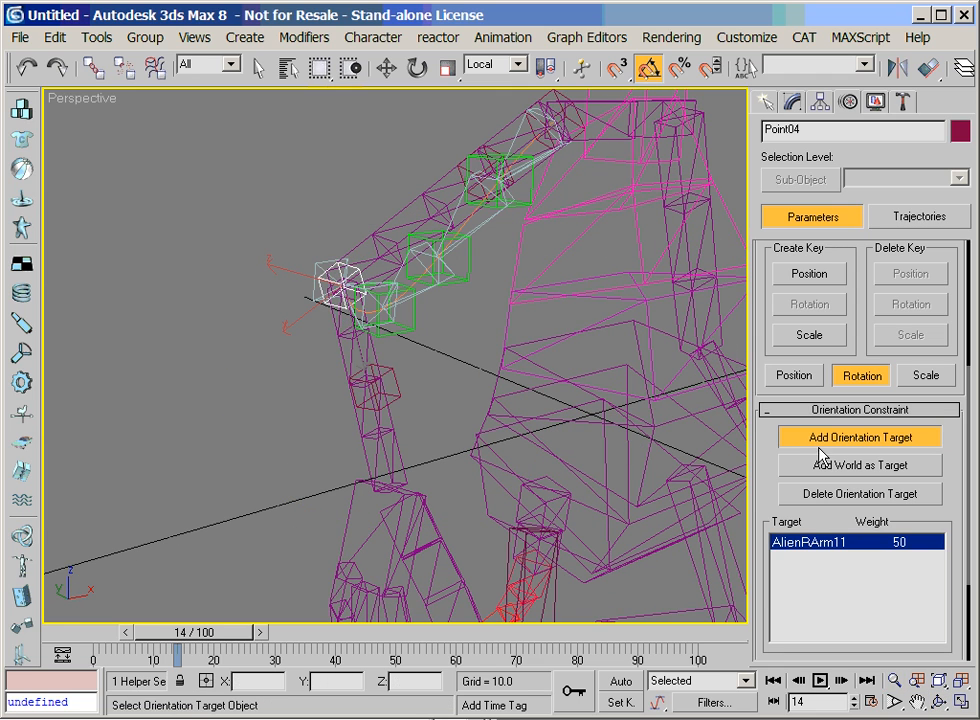
click(332, 326)
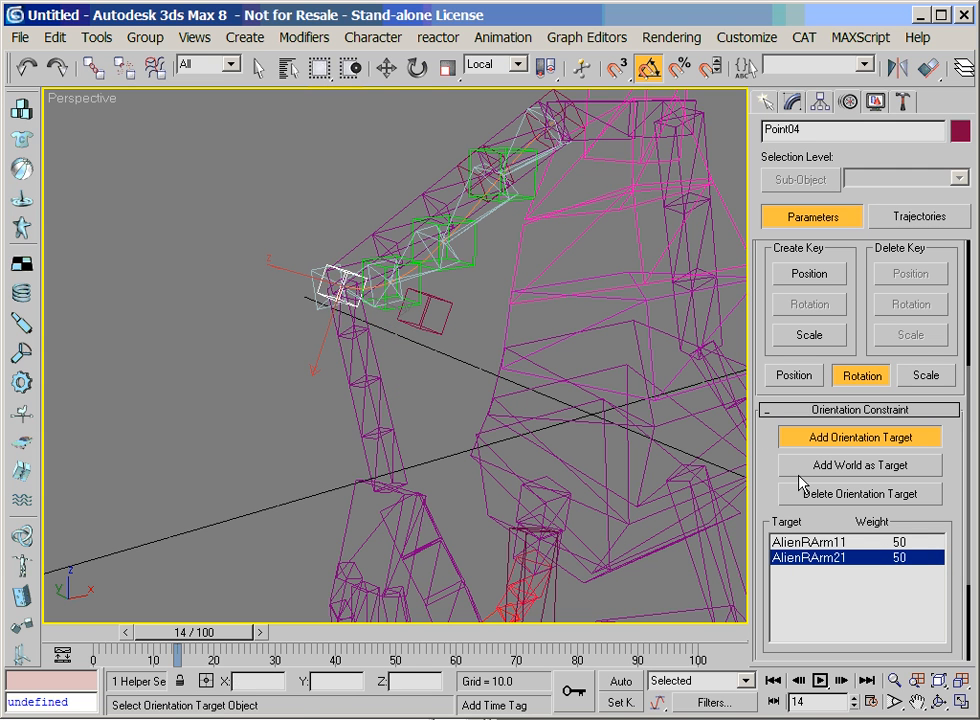
click(838, 447)
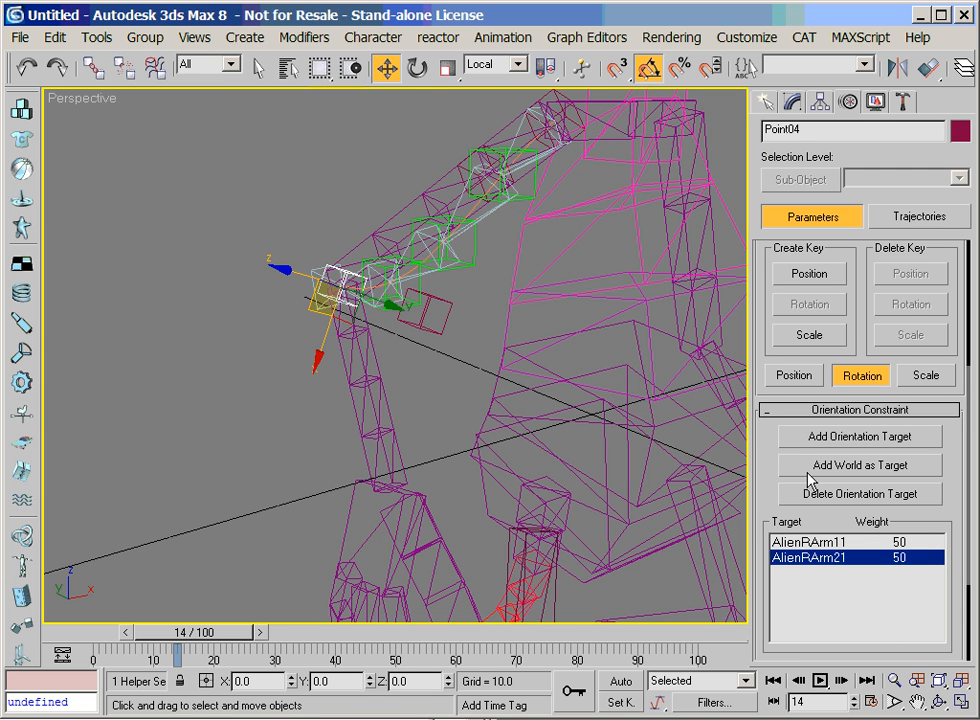
Assign a Rotation List controller to the rotation of the elbow helper Point04
scroll(872, 522, down, 2)
click(932, 708)
drag(372, 398, 455, 371)
scroll(872, 390, up, 10)
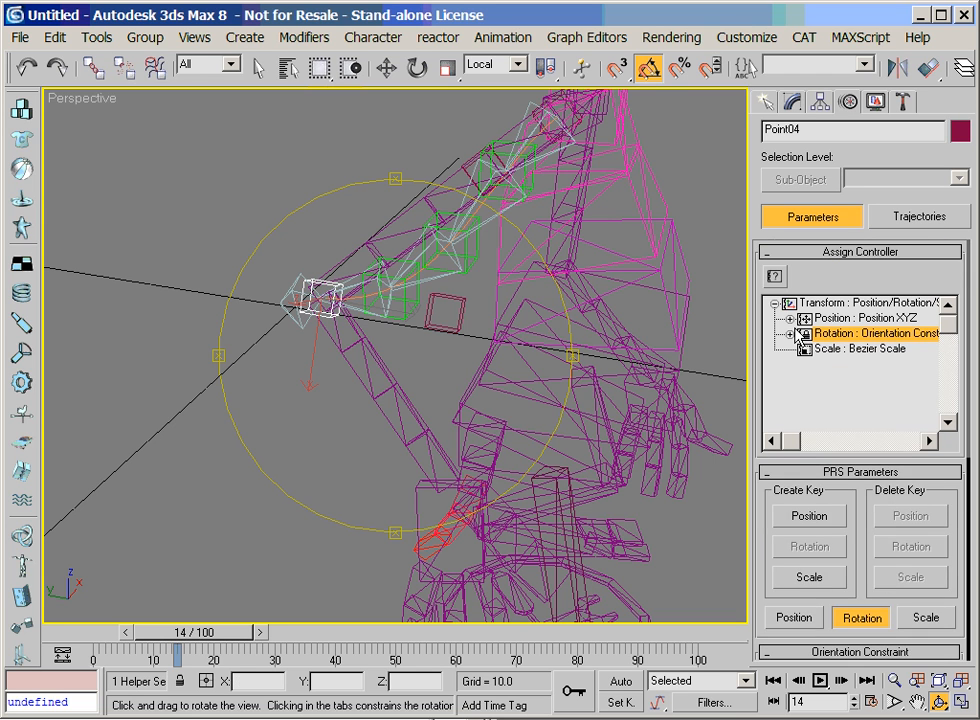
click(774, 277)
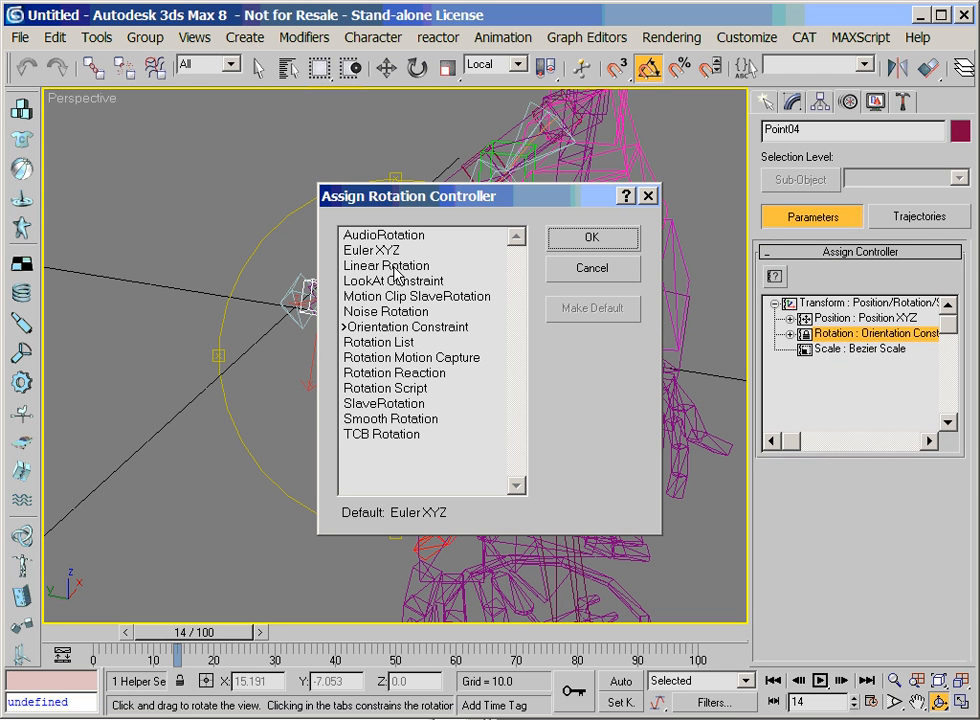
click(378, 342)
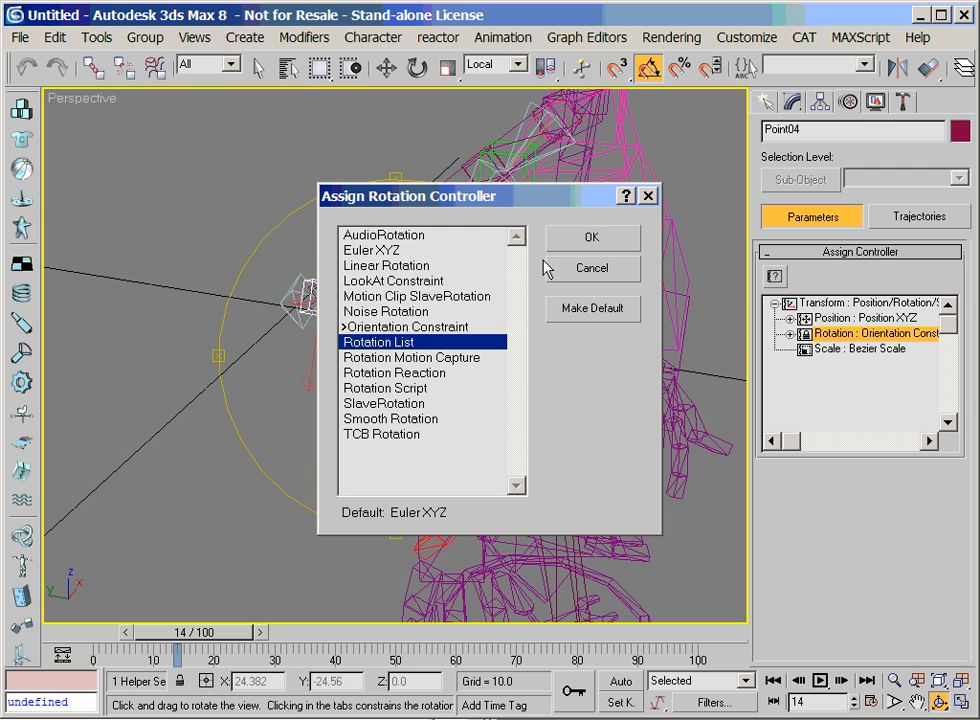
click(591, 237)
Add an Euler XYZ controller to the available slot of Point04's Rotation List
click(840, 368)
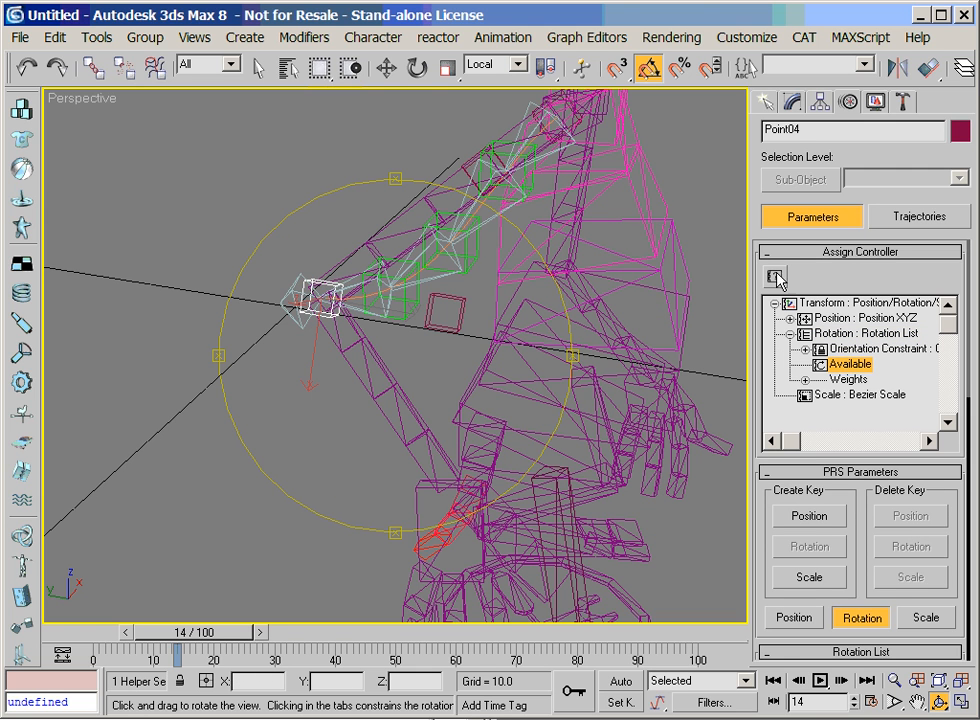
click(774, 277)
click(406, 257)
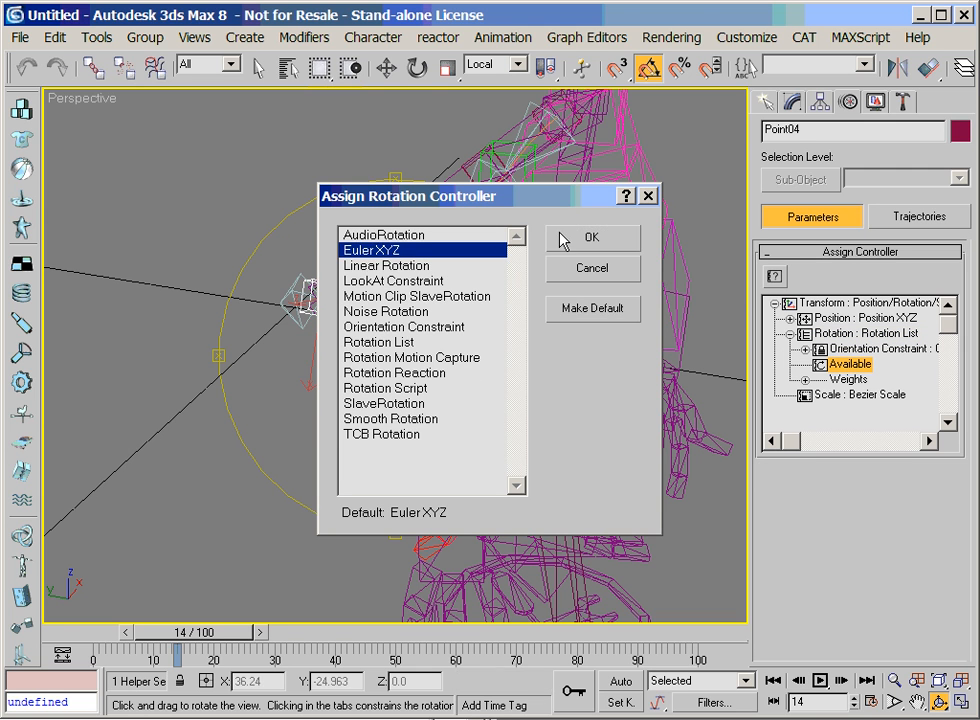
click(565, 237)
drag(872, 80, 626, 79)
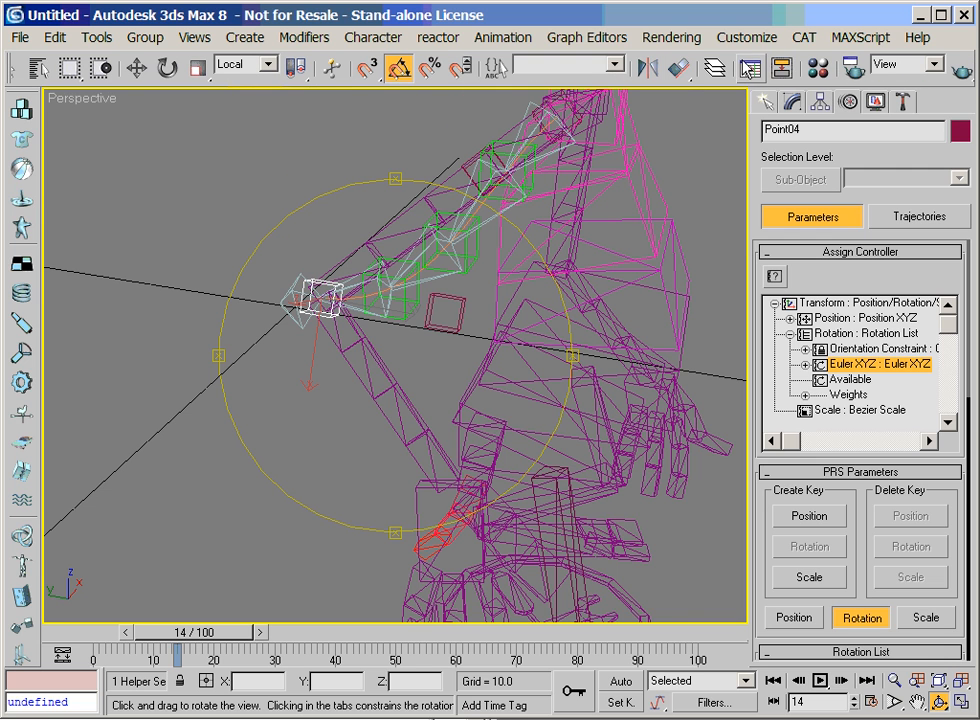
click(754, 72)
drag(584, 372, 485, 264)
click(885, 265)
Make the Euler XYZ layer the active one in Point04's Rotation List
click(862, 333)
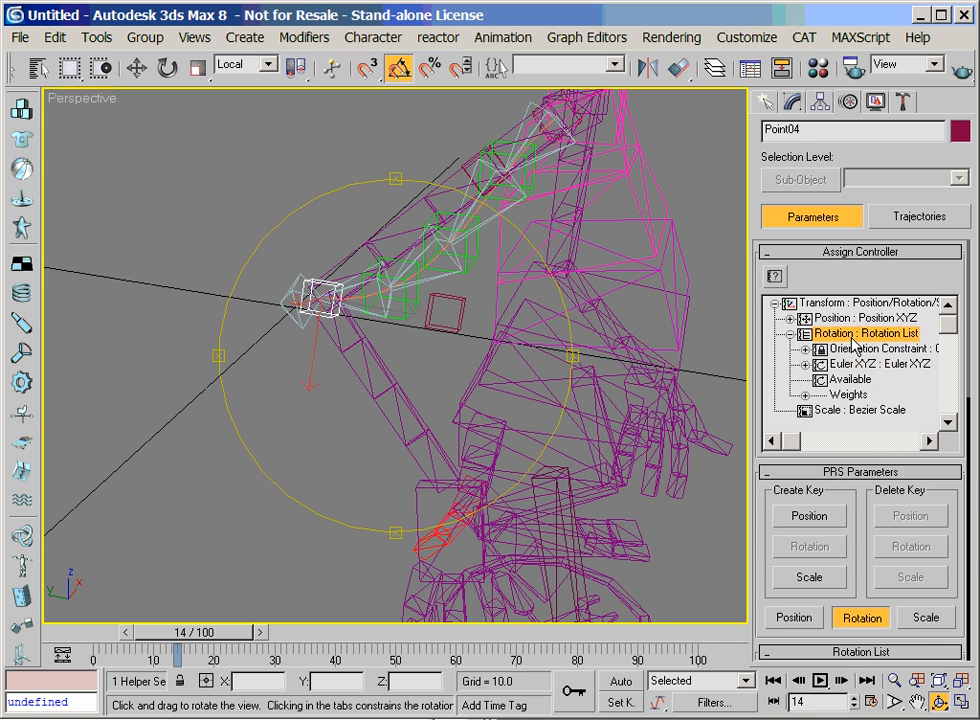
right_click(866, 334)
click(901, 470)
click(808, 377)
double_click(808, 378)
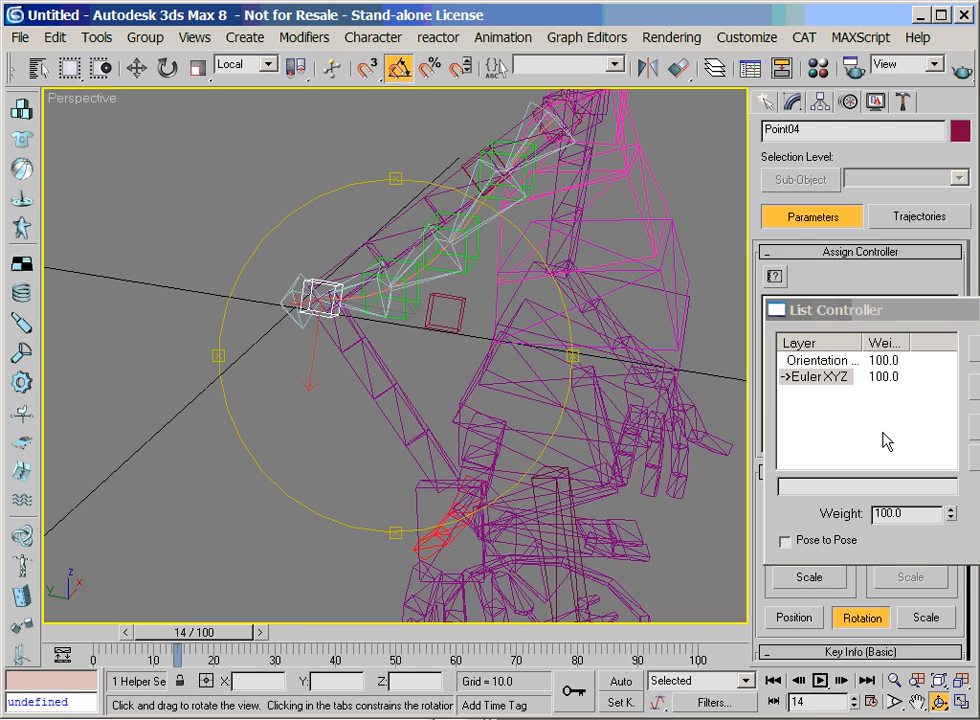
click(978, 310)
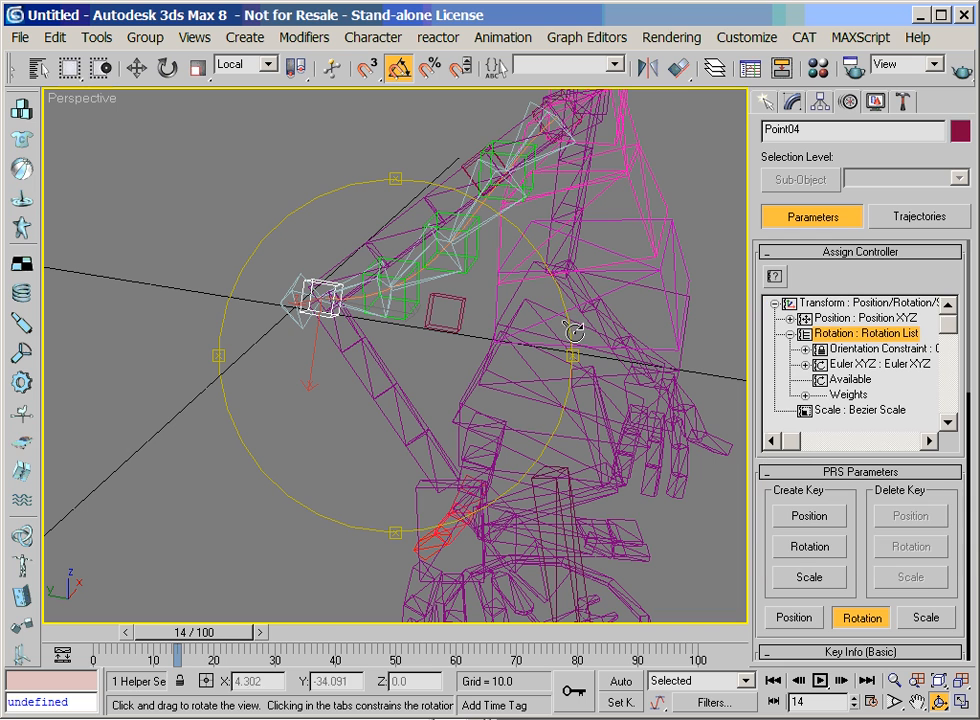
Try rotating the elbow helper Point04 by hand and undo that rotation
click(167, 67)
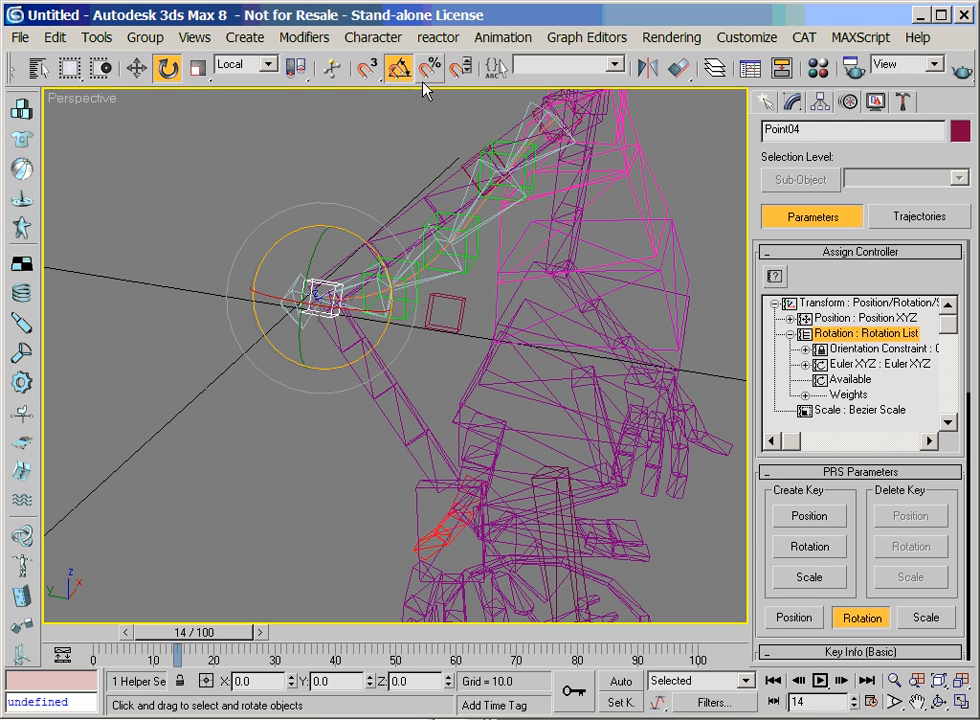
drag(382, 341, 370, 270)
click(54, 37)
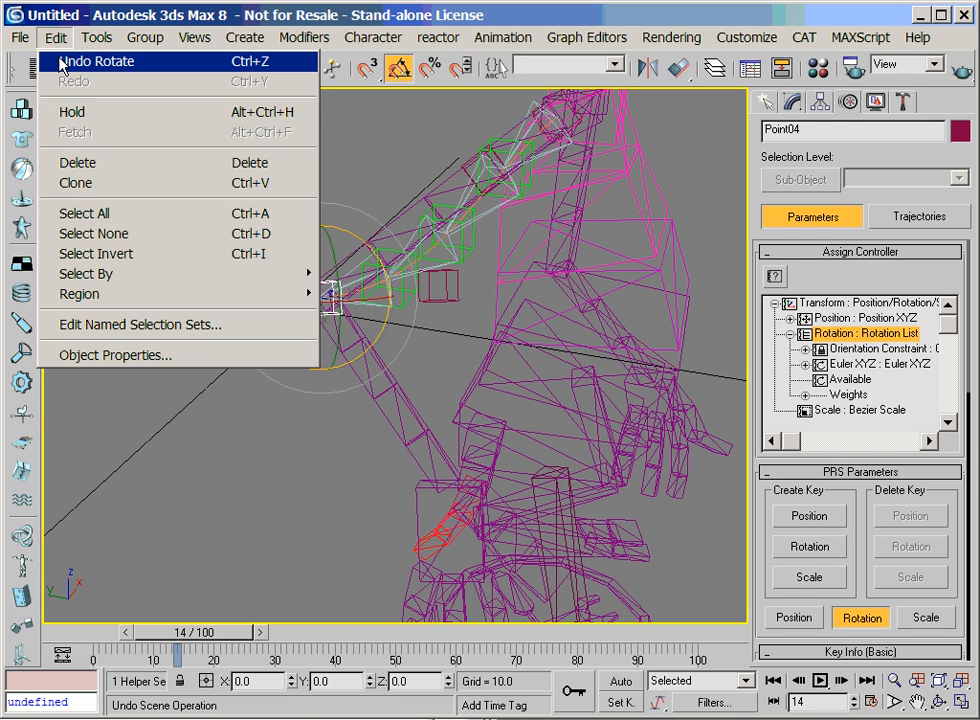
click(75, 61)
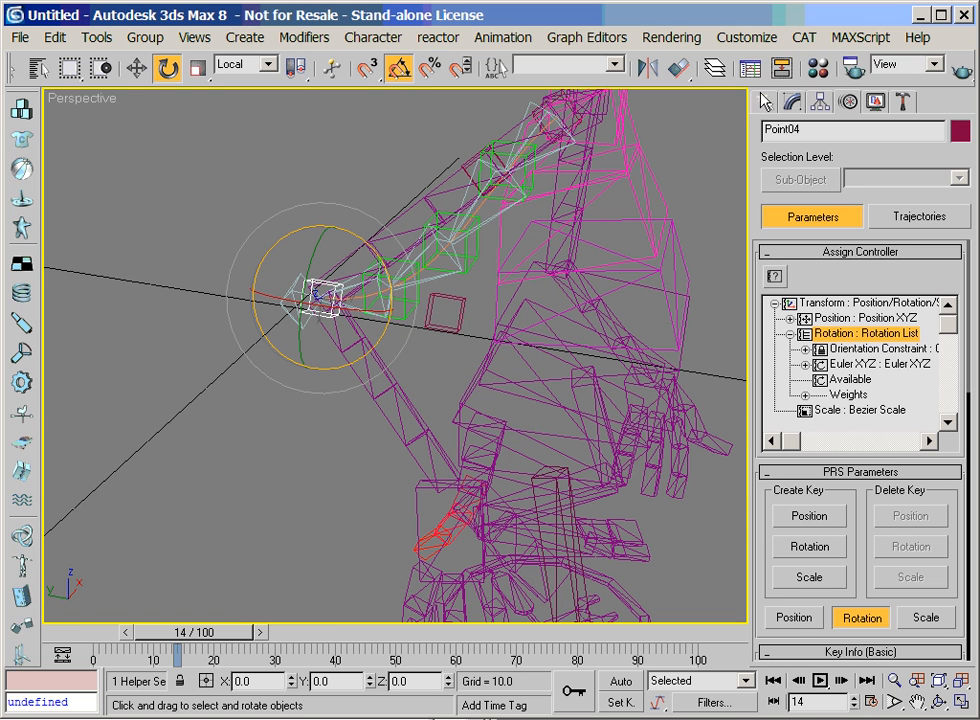
Expand Point04's Euler XYZ rotation tracks in the Curve Editor and show the helper's local move axes
click(748, 67)
scroll(342, 578, down, 1)
scroll(342, 578, down, 3)
click(245, 391)
click(261, 406)
click(276, 437)
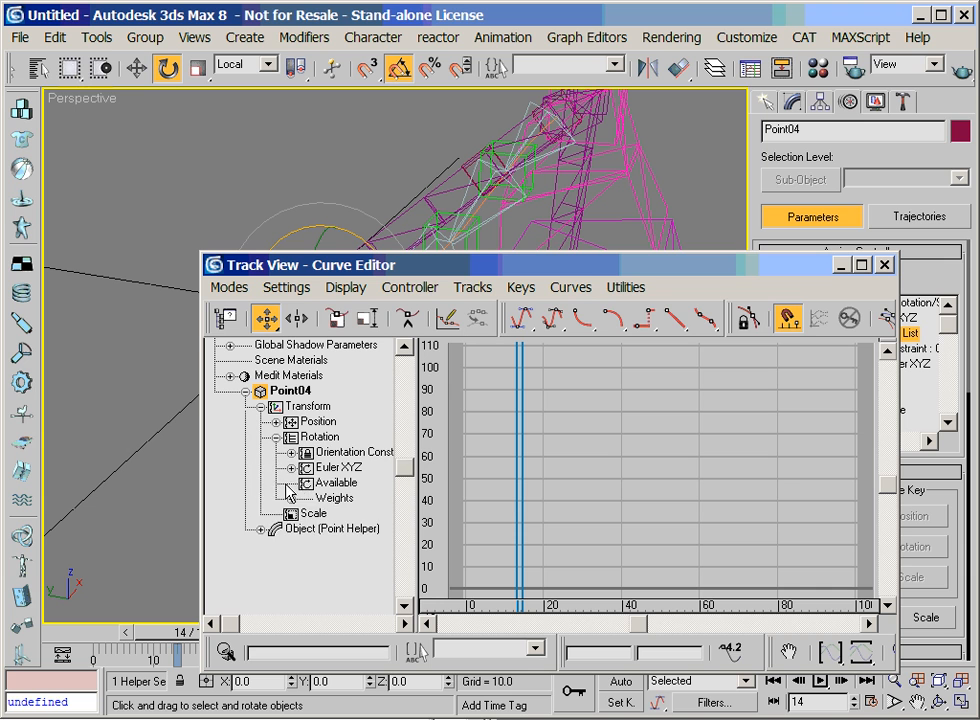
click(291, 467)
drag(536, 270, 927, 234)
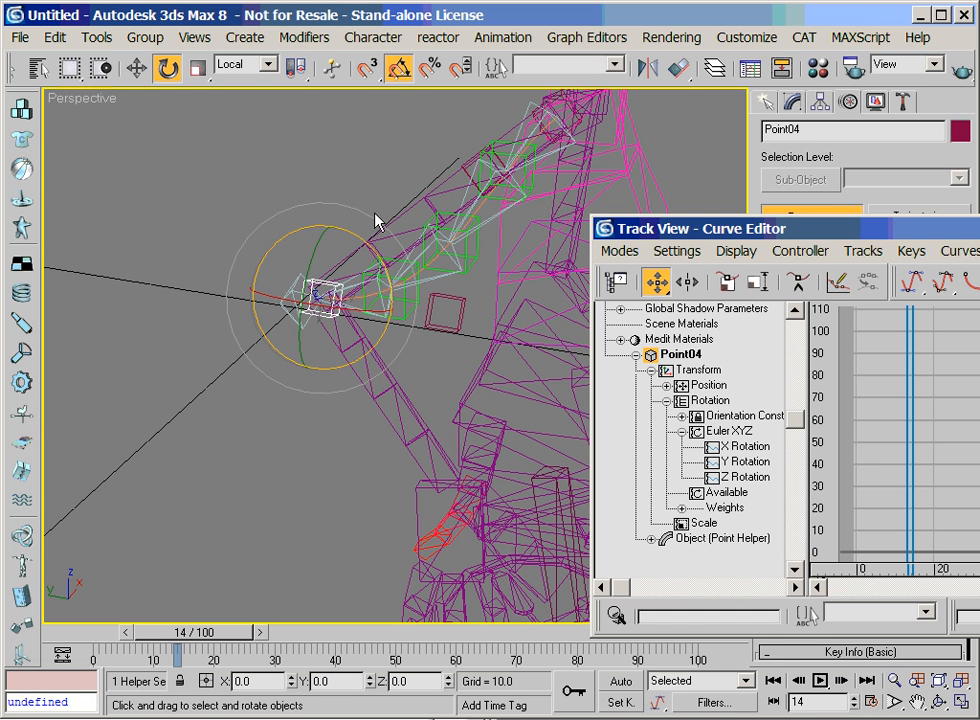
click(136, 68)
click(245, 65)
click(236, 127)
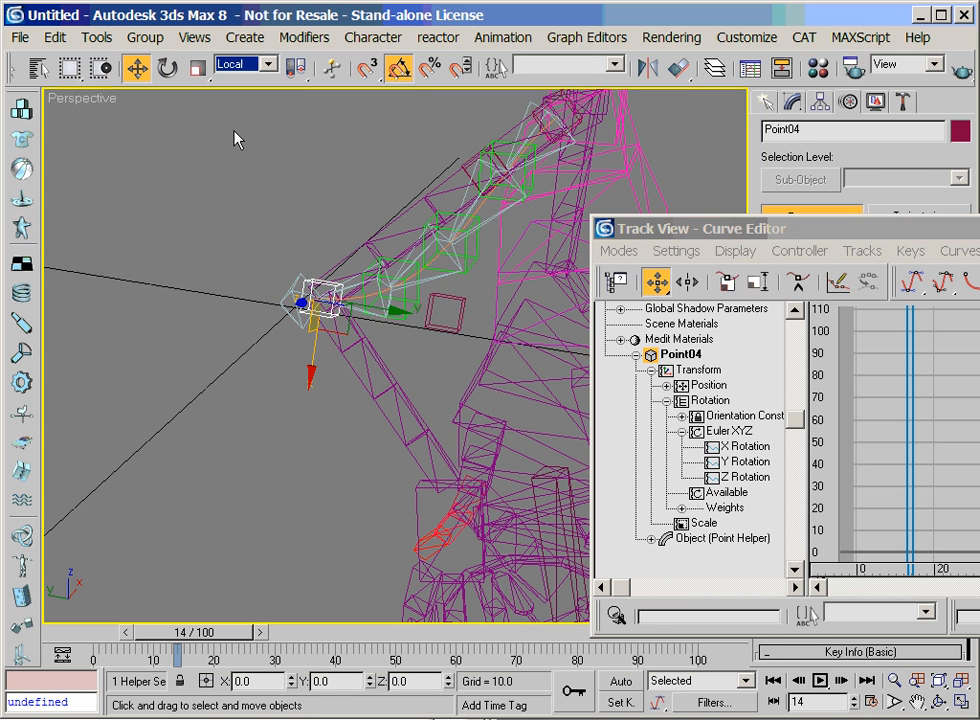
Add a key at frame 8 to Point04's Z Rotation track, set its value to 90, and close the Curve Editor
click(743, 478)
click(797, 282)
right_click(884, 448)
click(922, 469)
right_click(889, 443)
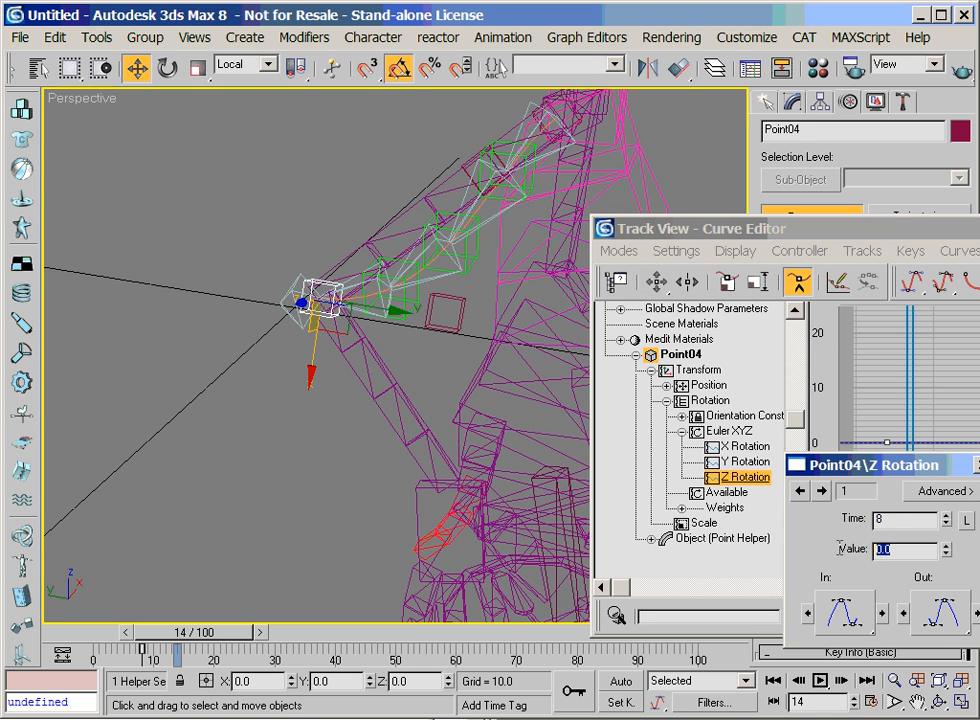
text(90)
key(Return)
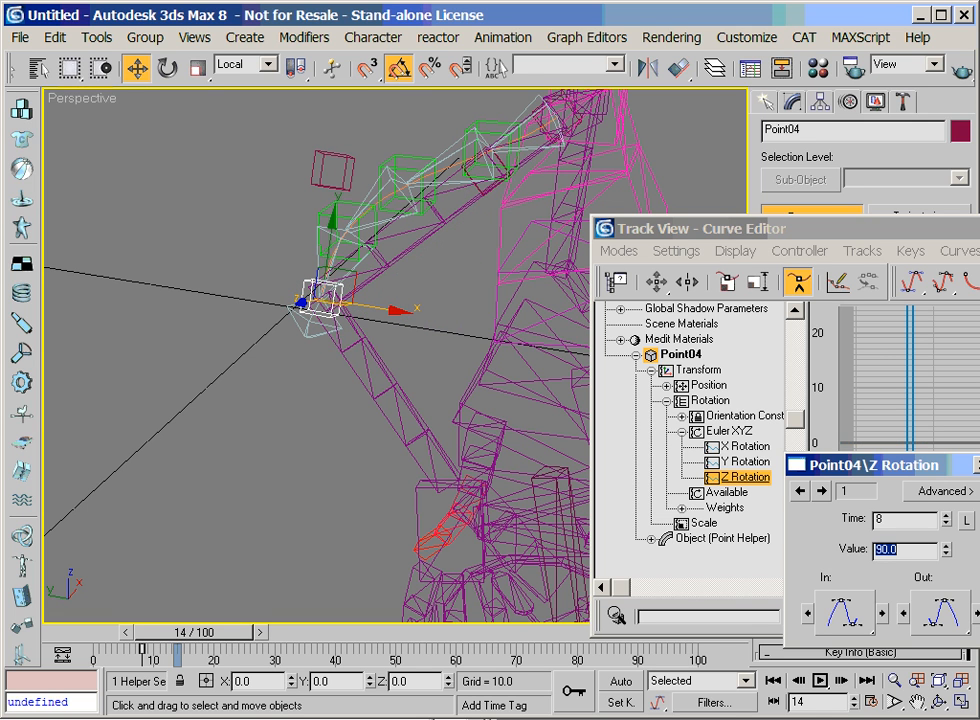
click(979, 465)
drag(979, 233, 610, 261)
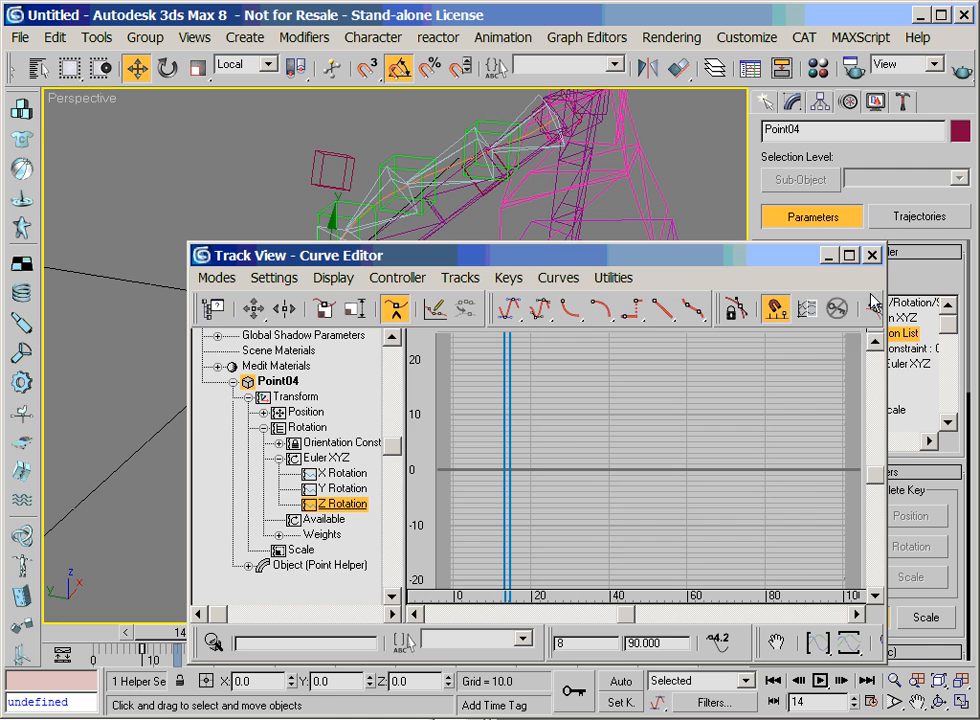
click(872, 256)
Shade the viewport and move the hand AlienRArmPalm in World coordinates to test the bone chain
scroll(433, 438, up, 2)
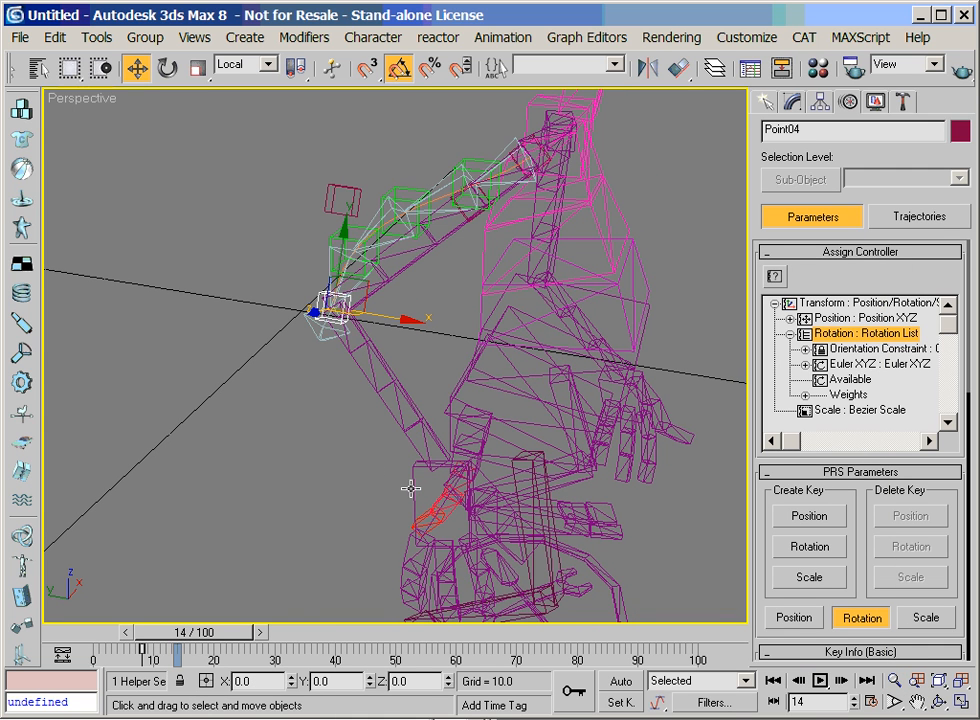
key(F3)
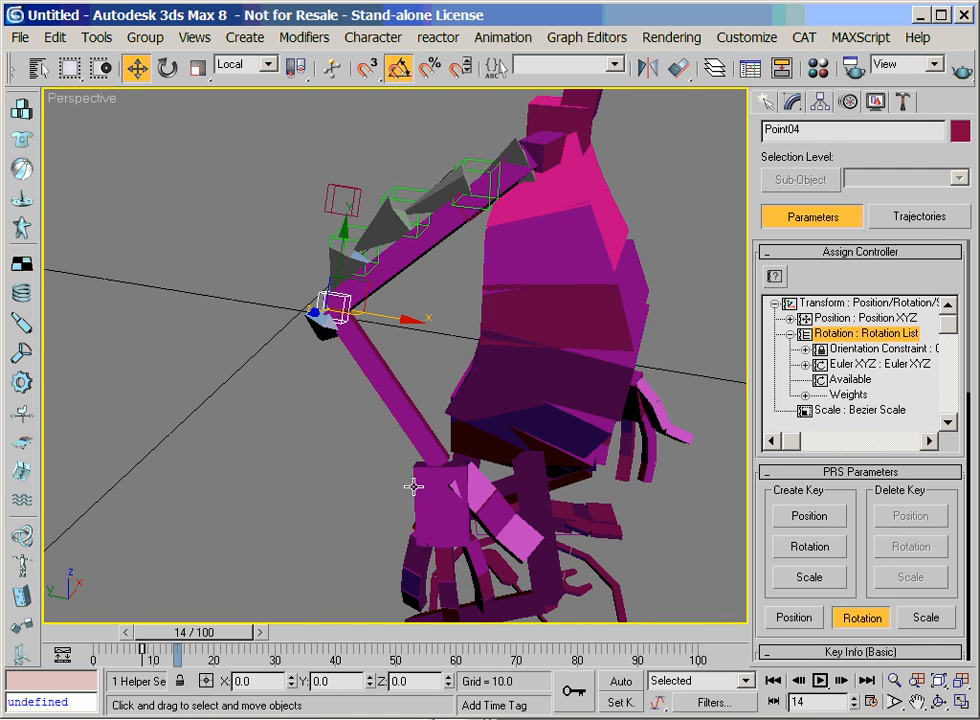
click(413, 487)
right_click(411, 482)
click(243, 66)
click(232, 105)
drag(425, 435, 505, 411)
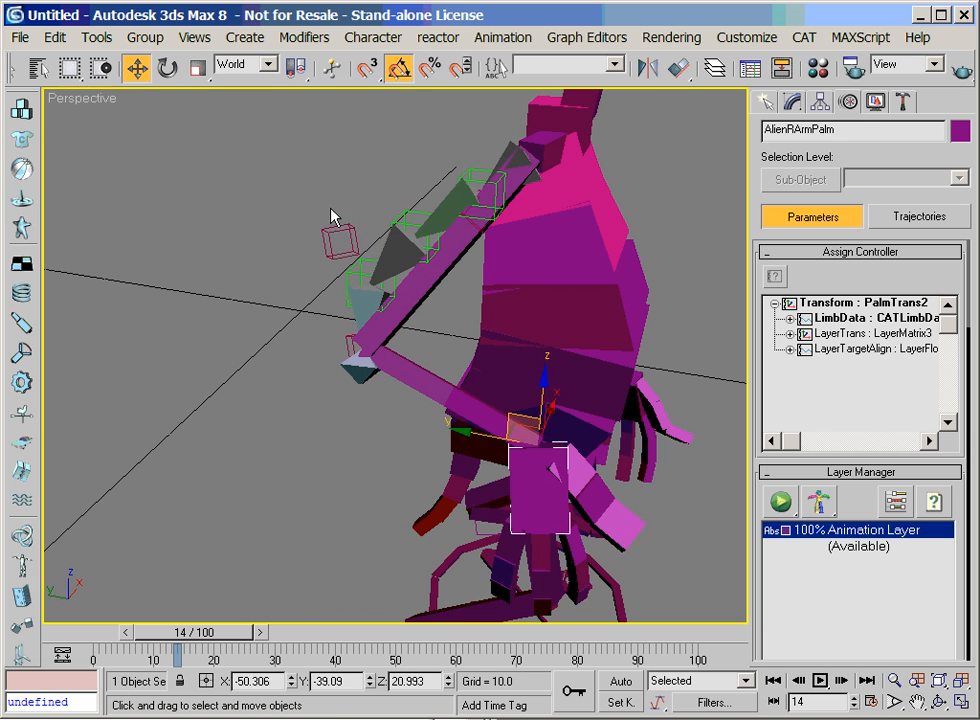
Try sliding the curve helpers Point03 and Point02 in Local coordinates to adjust the arm's bone chain
click(338, 236)
click(244, 66)
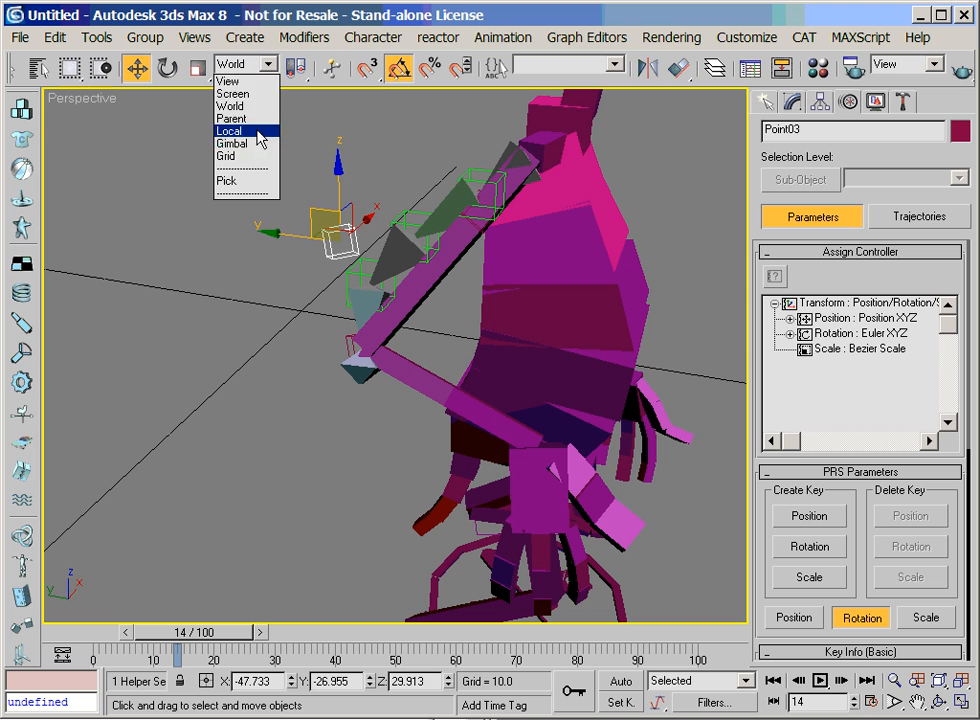
click(236, 129)
mouse_move(333, 195)
mouse_down()
mouse_move(333, 91)
mouse_move(335, 222)
mouse_move(333, 91)
mouse_move(337, 204)
mouse_up()
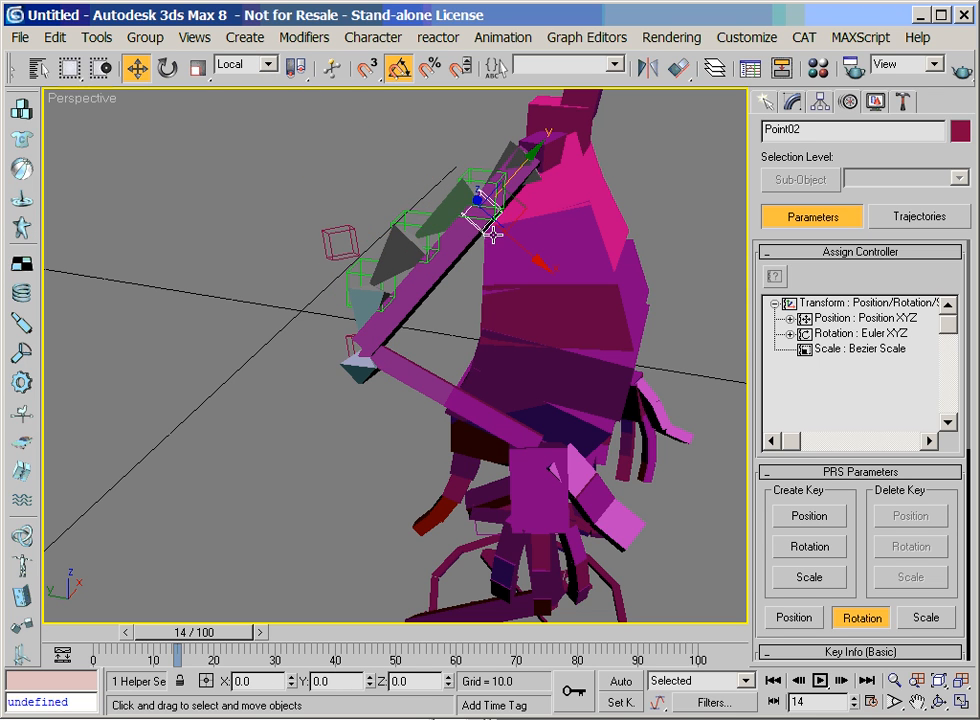
drag(509, 180, 540, 157)
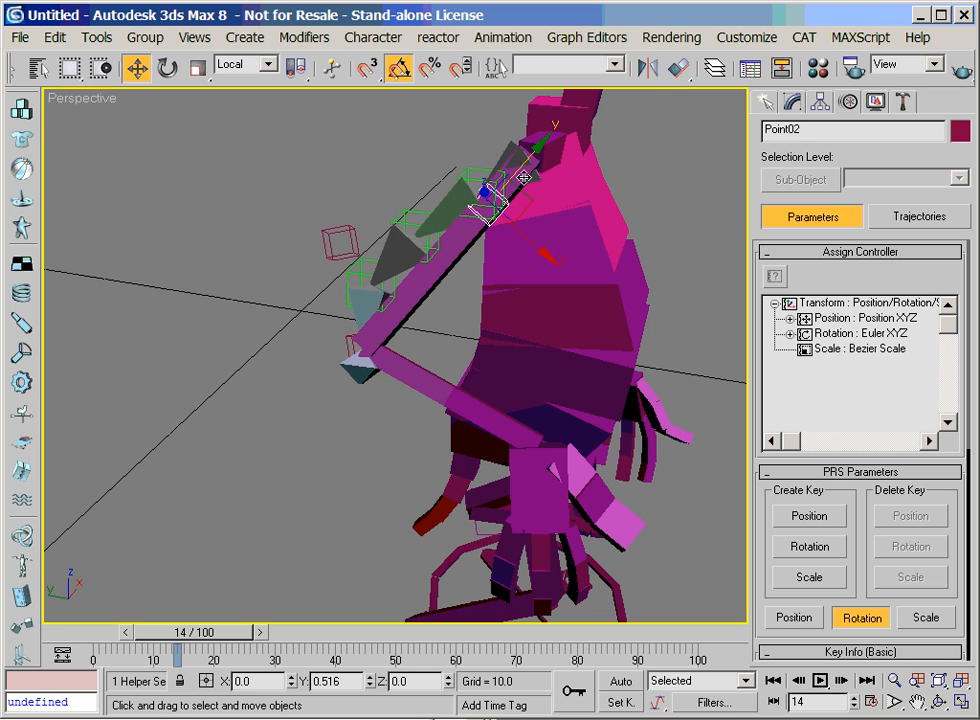
Draw a roughly straight NURBS CV curve with four control points on the ground in front of the character
drag(797, 619, 287, 499)
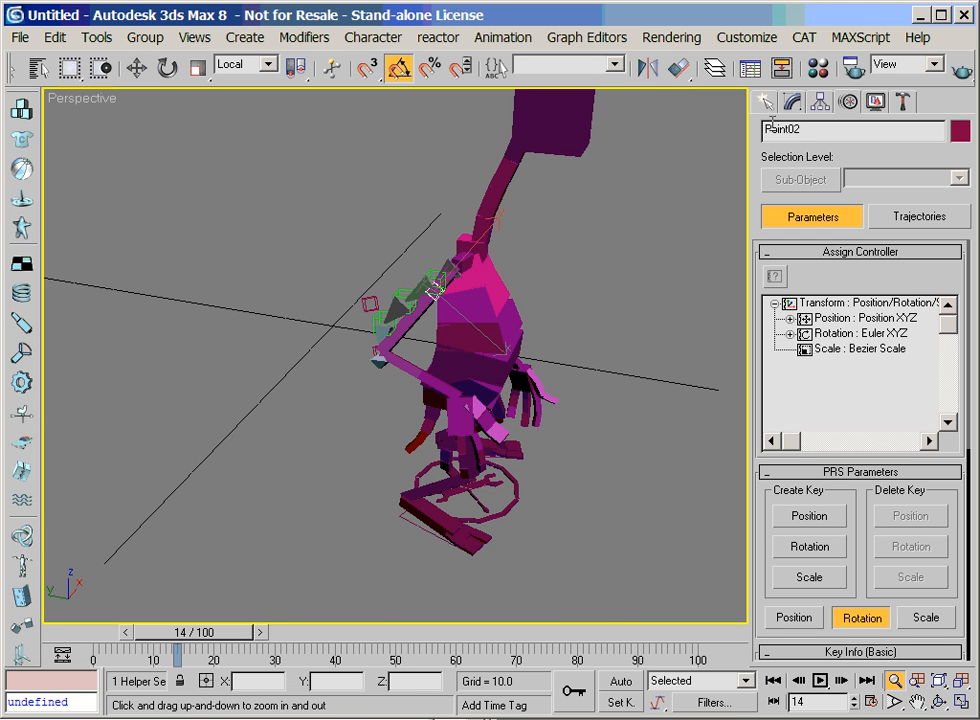
click(917, 702)
drag(689, 328, 680, 230)
click(769, 106)
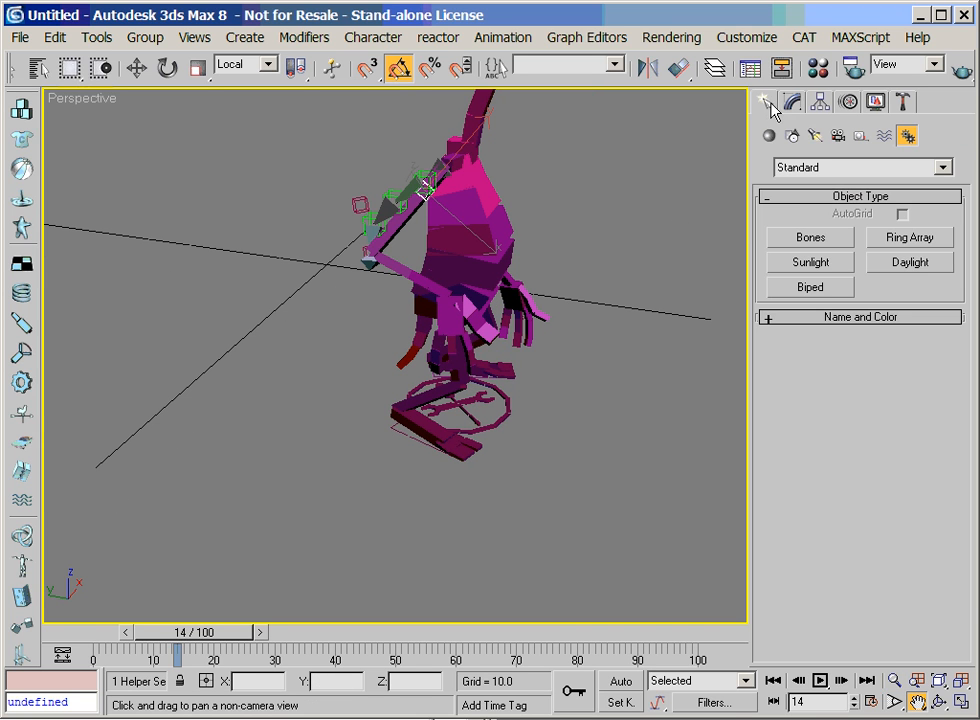
click(793, 138)
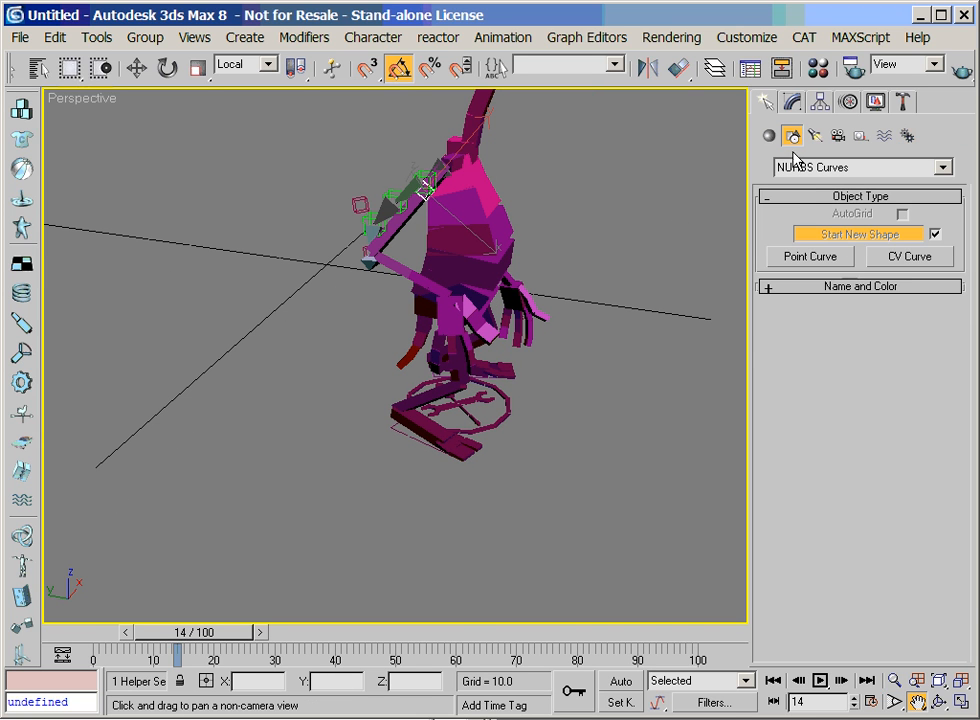
click(908, 257)
click(198, 495)
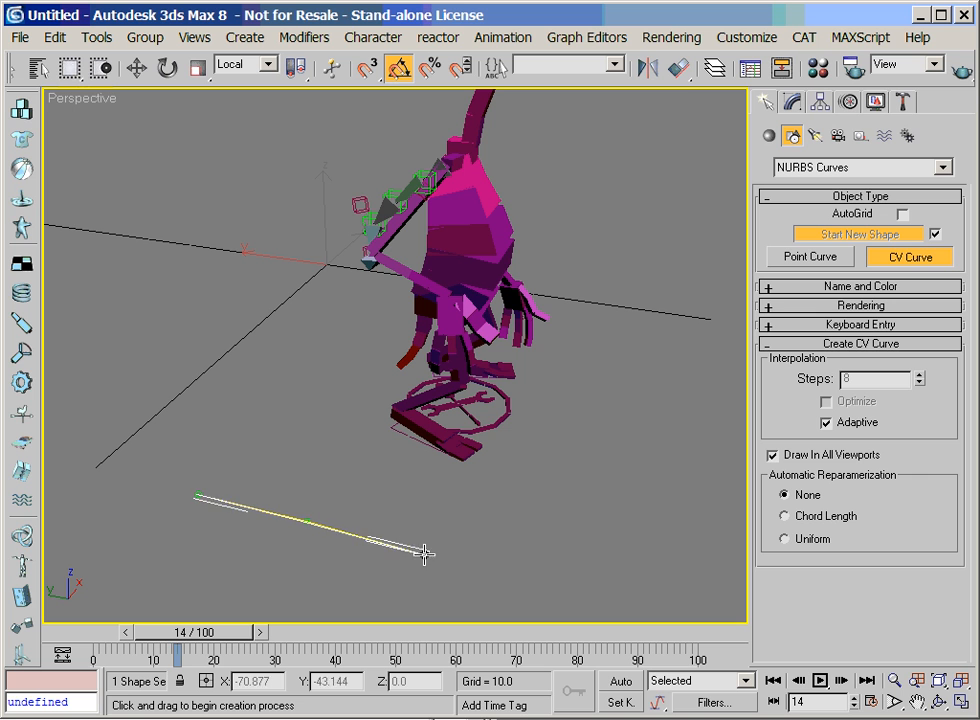
click(527, 576)
right_click(527, 576)
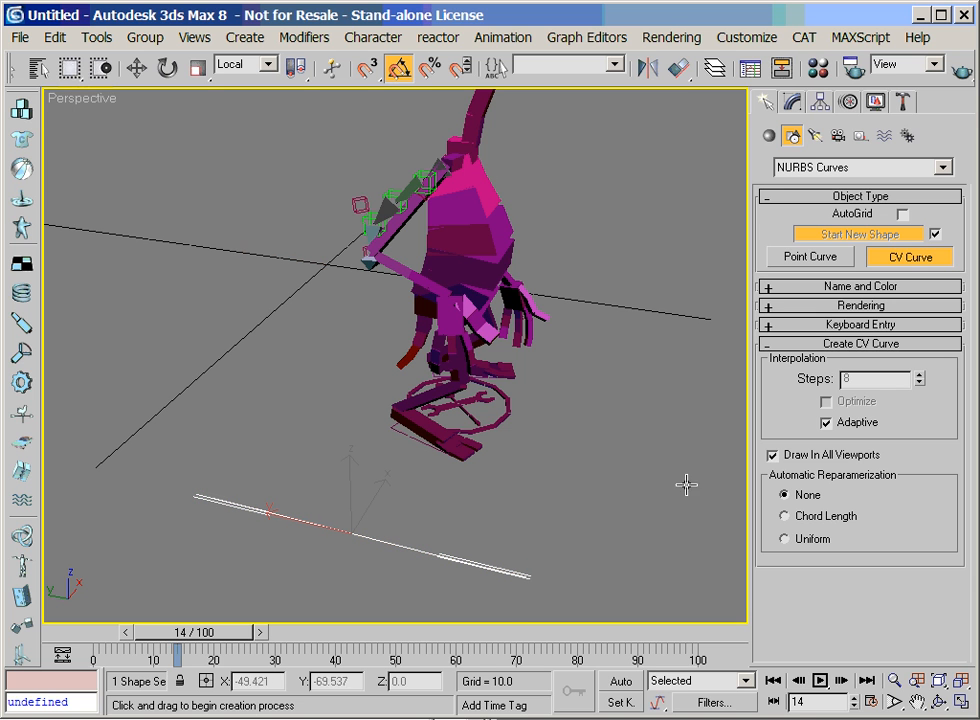
Apply a Spline IK Control modifier to the new curve, create its helpers, and set the helper size to 4.0
click(791, 102)
click(850, 162)
key(s)
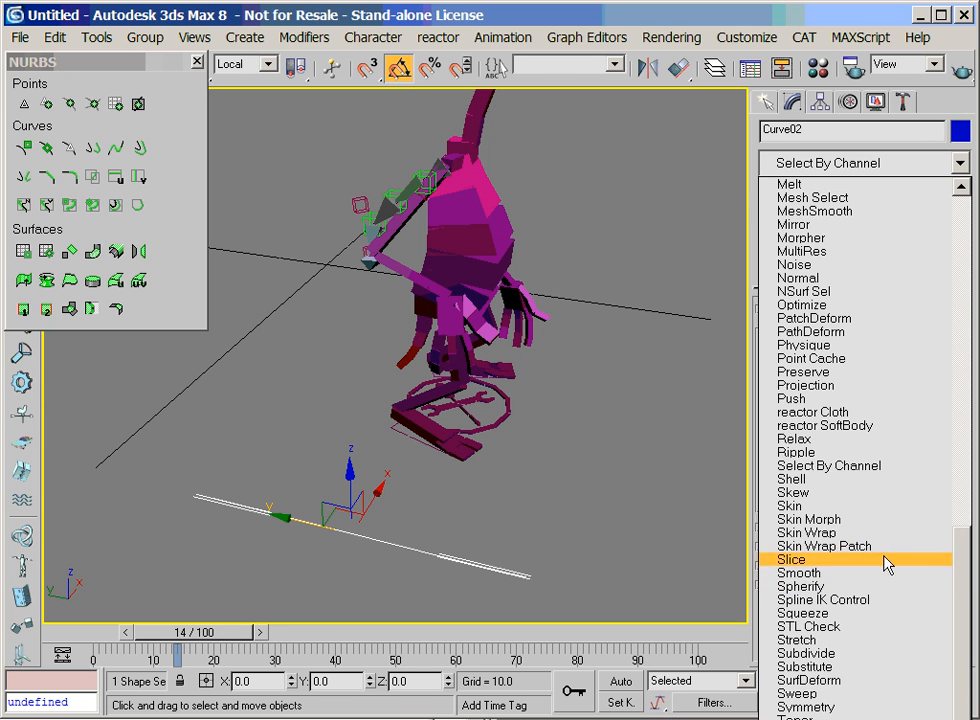
click(880, 598)
drag(768, 621, 770, 458)
click(820, 433)
drag(781, 528, 774, 353)
mouse_move(941, 580)
mouse_down()
mouse_move(941, 606)
mouse_move(940, 579)
mouse_move(938, 596)
mouse_up()
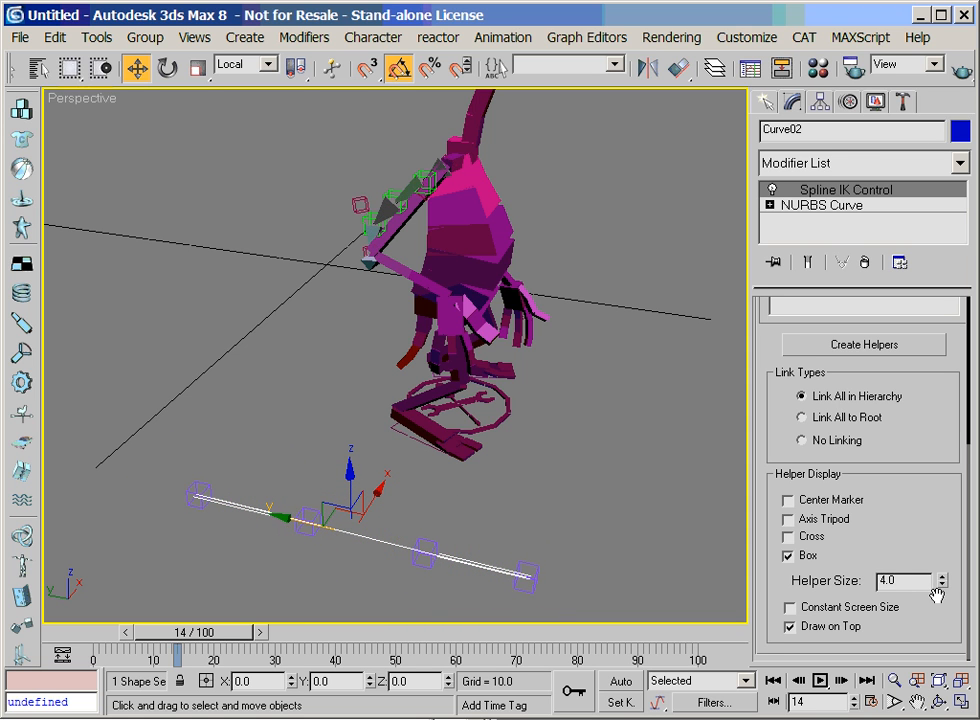
Clone the green helper nearest the hand on the arm's curve
click(766, 104)
click(862, 137)
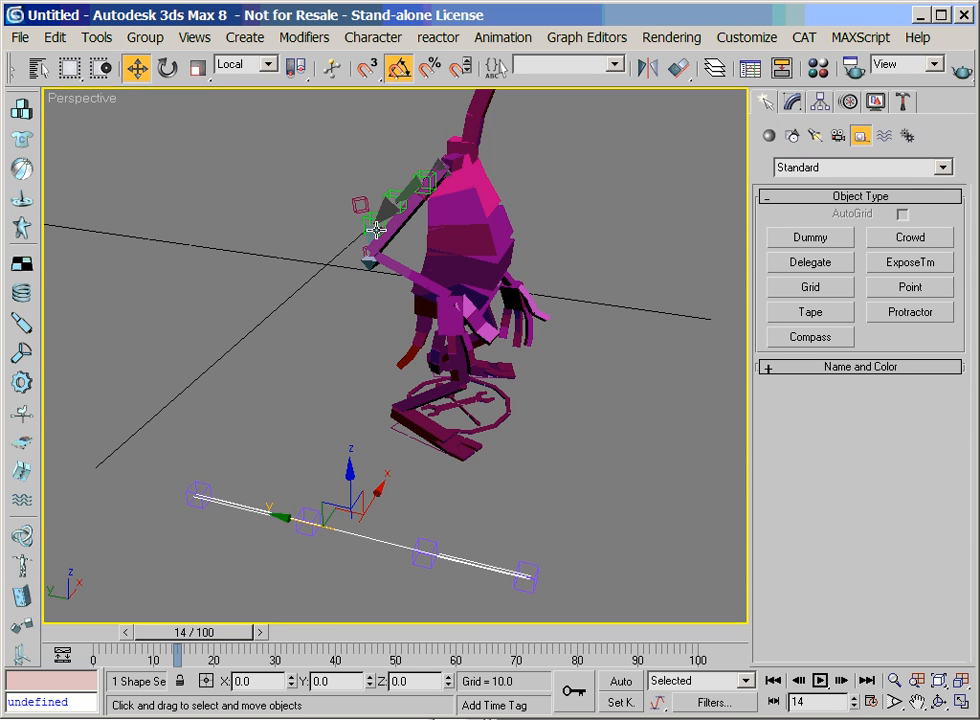
click(366, 218)
click(55, 37)
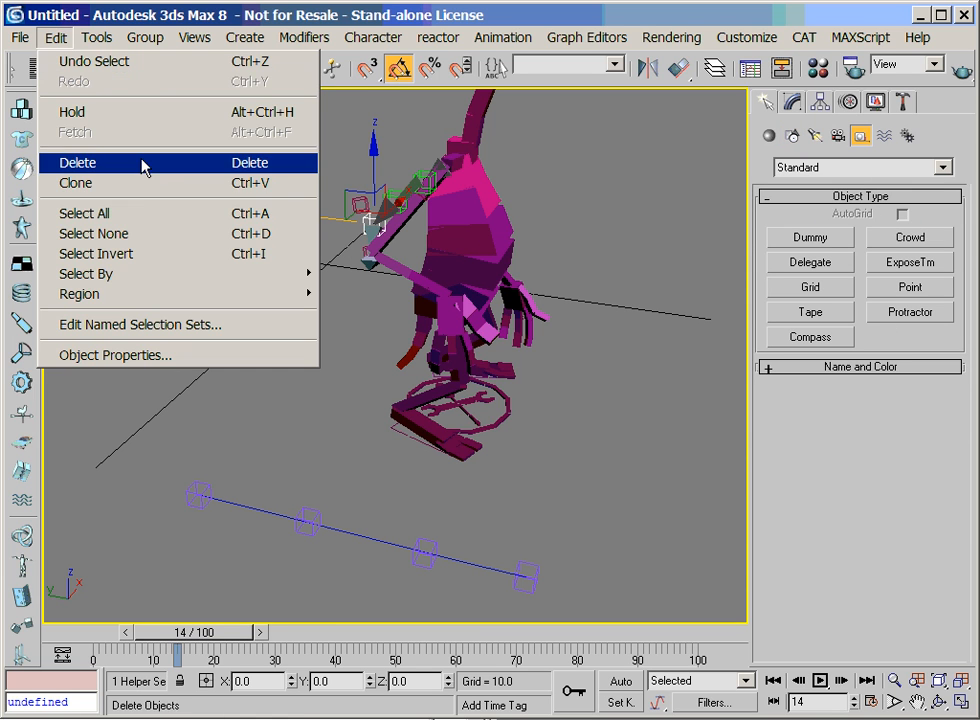
click(137, 186)
click(407, 447)
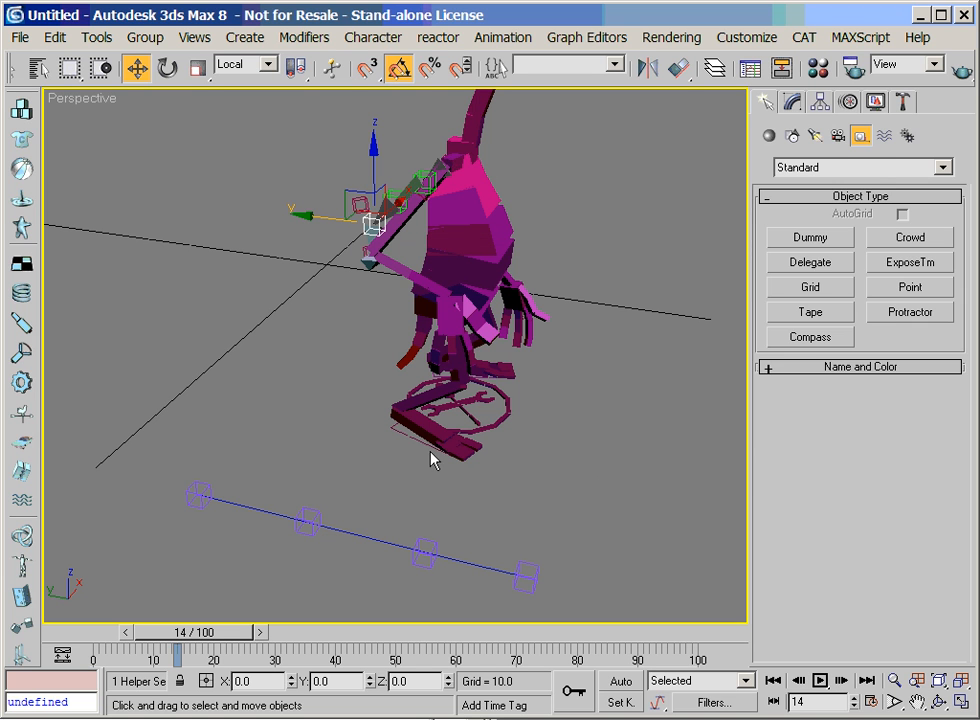
Retarget the cloned helper's path constraint by adding Curve02 as its path and deleting Curve01
click(820, 101)
scroll(862, 548, down, 5)
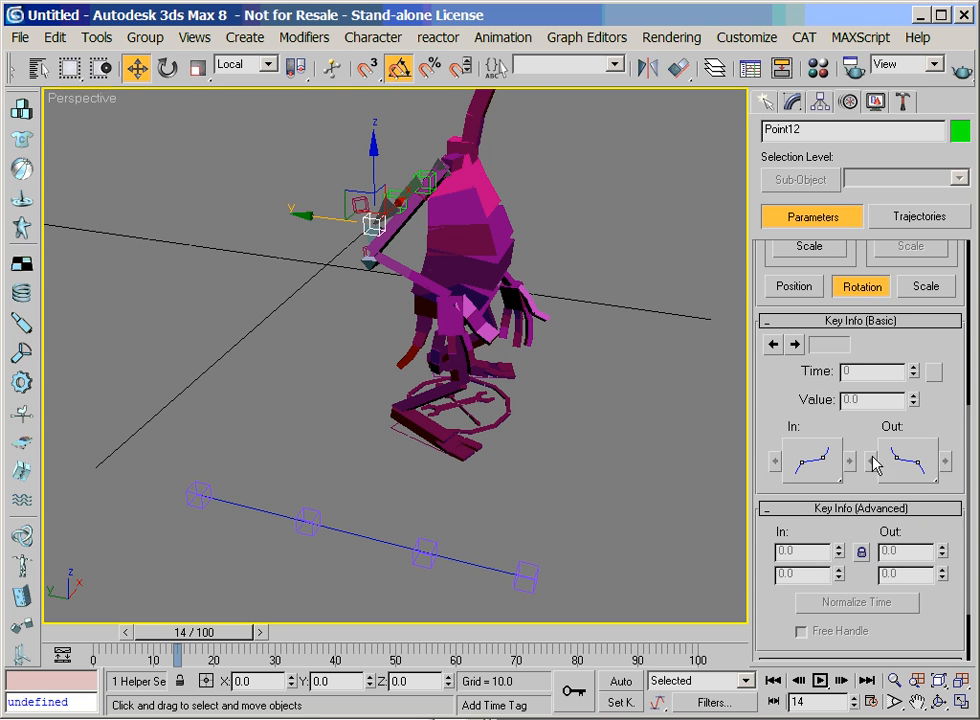
click(795, 288)
scroll(782, 588, up, 5)
drag(782, 588, 757, 332)
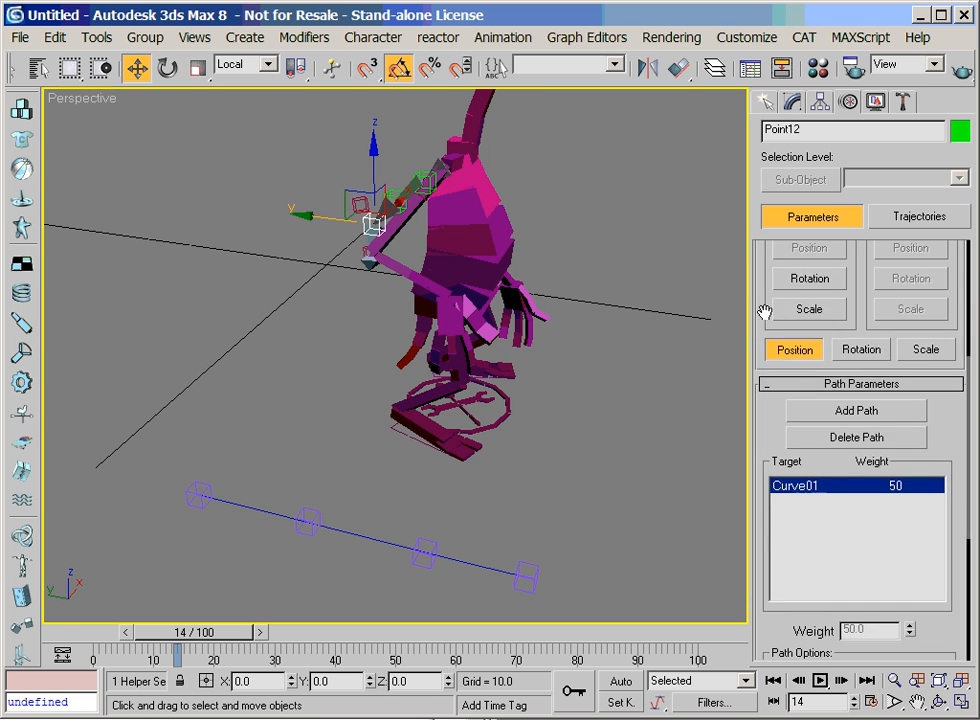
click(857, 411)
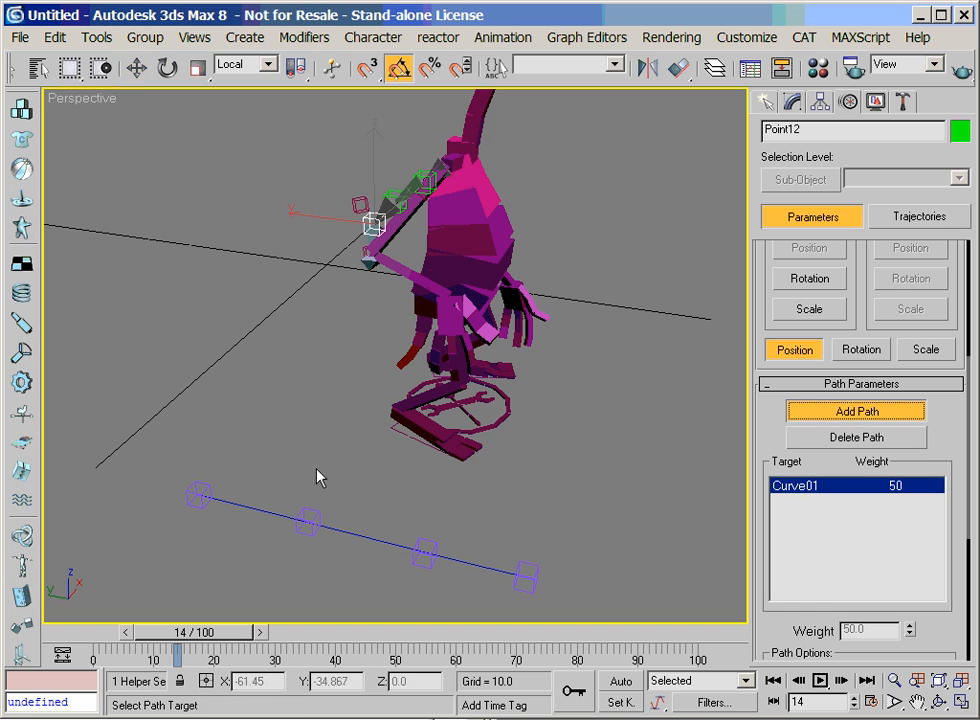
click(261, 511)
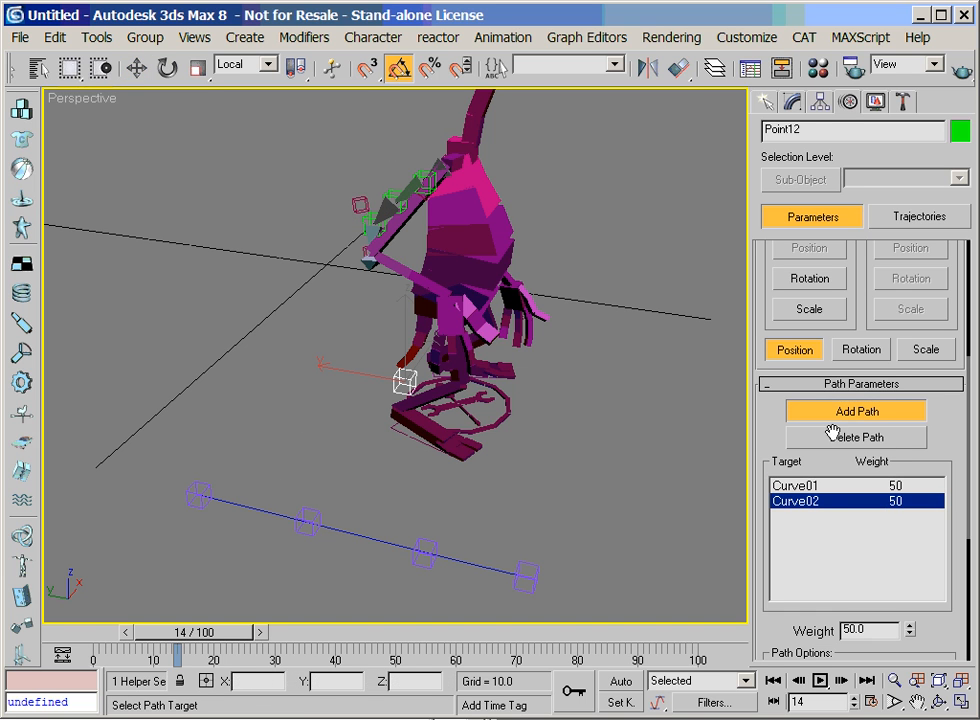
click(785, 485)
click(840, 437)
click(816, 411)
Clone the path-constrained helper twice along the new curve as instances, spacing the copies Point13 and Point14 toward its far end
drag(387, 543, 216, 469)
mouse_move(223, 521)
shift+mouse_down()
mouse_move(347, 545)
mouse_move(330, 545)
shift+mouse_up()
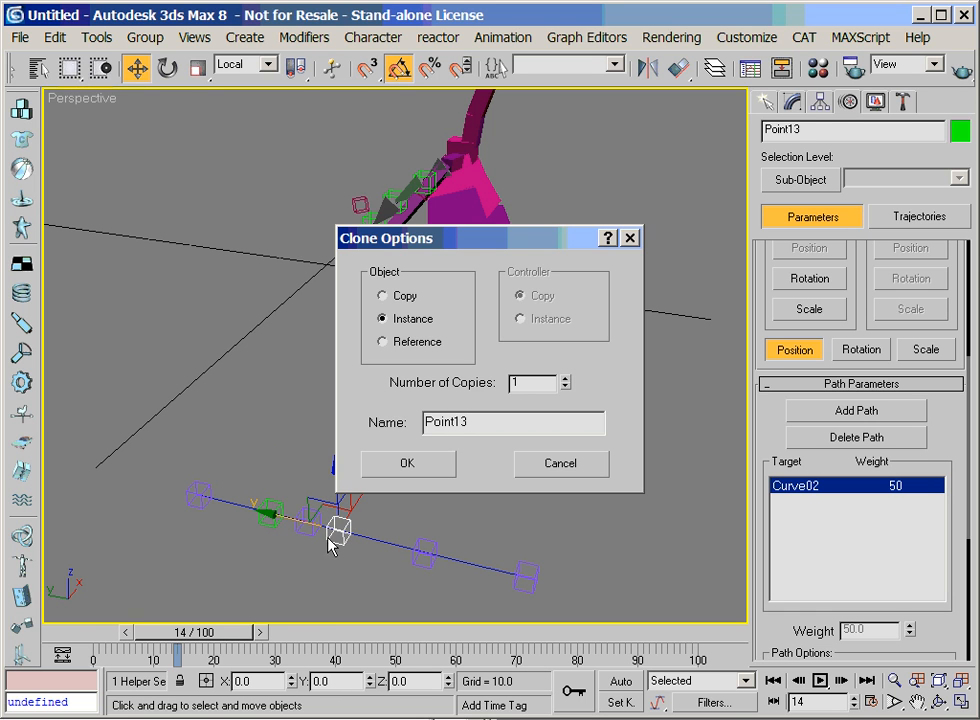
click(411, 466)
mouse_move(340, 529)
shift+mouse_down()
mouse_move(383, 540)
mouse_move(353, 535)
mouse_move(368, 537)
shift+mouse_up()
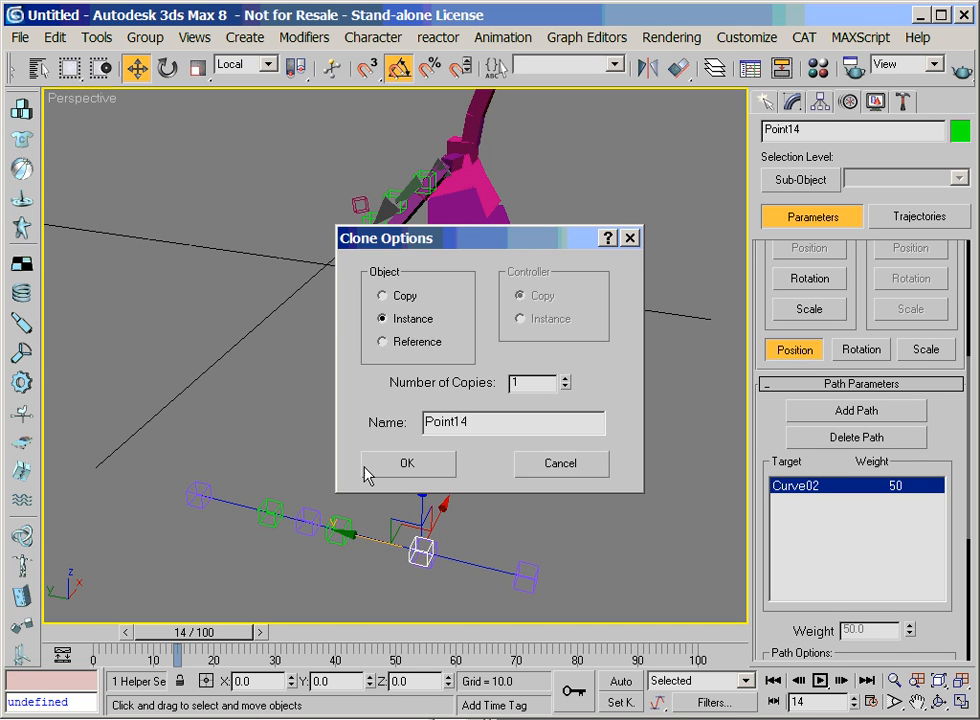
click(383, 467)
Draw a chain of four bones with an end nub alongside the new curve
click(764, 101)
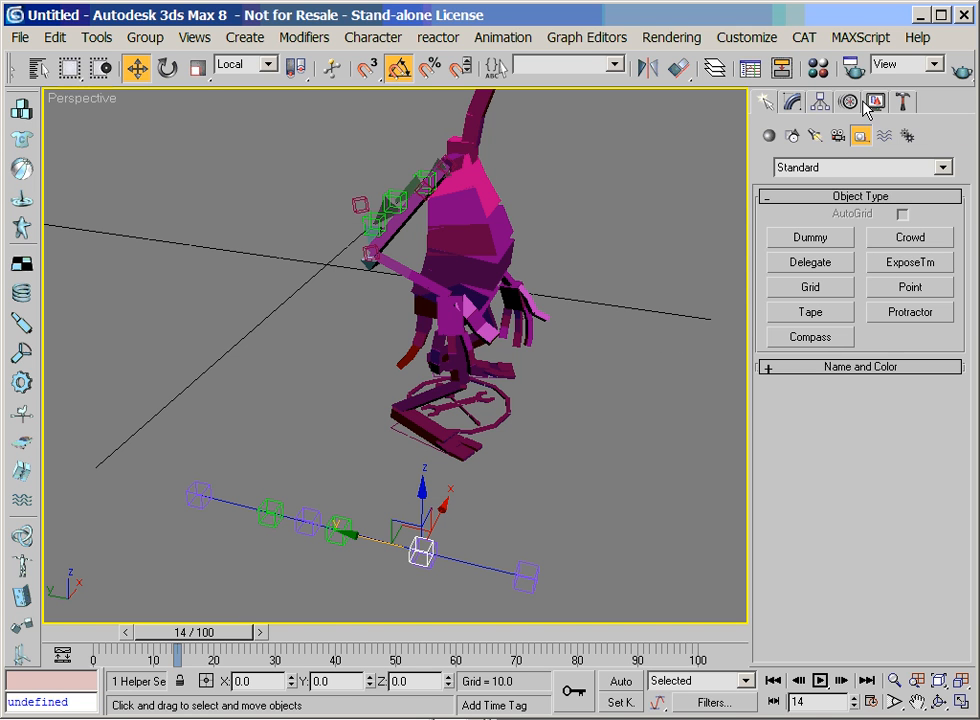
click(833, 168)
click(815, 185)
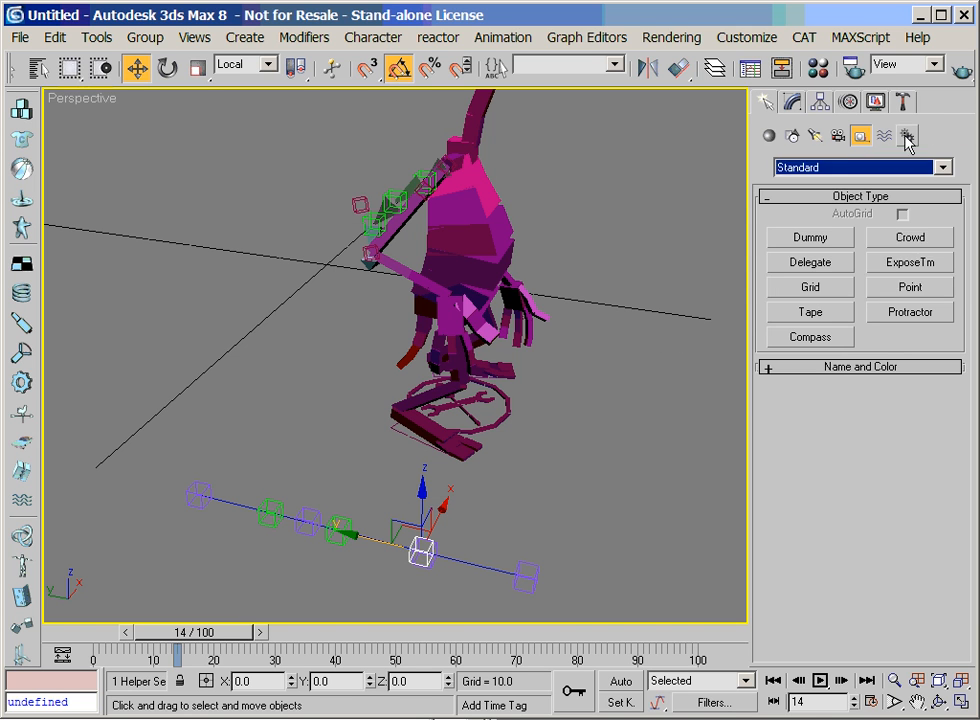
click(907, 135)
click(811, 240)
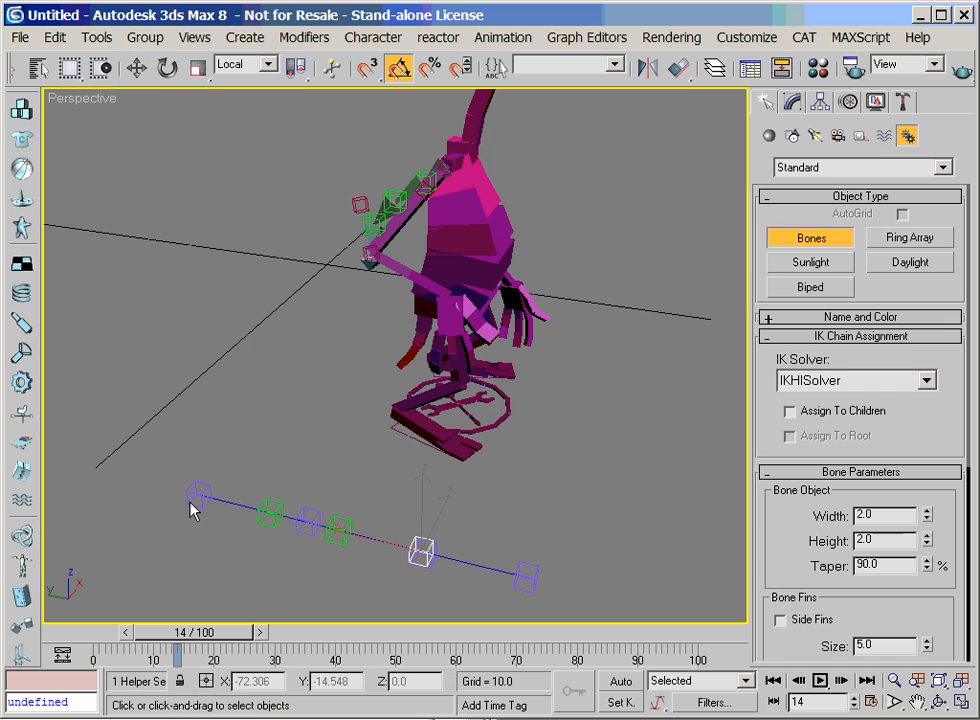
click(212, 474)
click(293, 486)
click(382, 513)
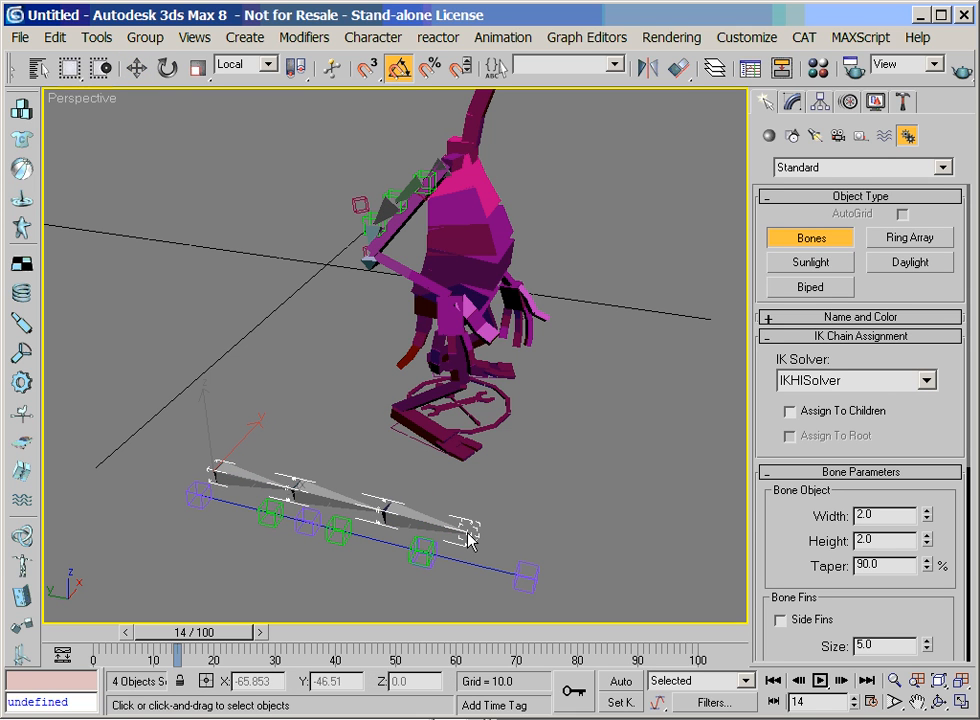
click(468, 530)
click(539, 546)
right_click(539, 548)
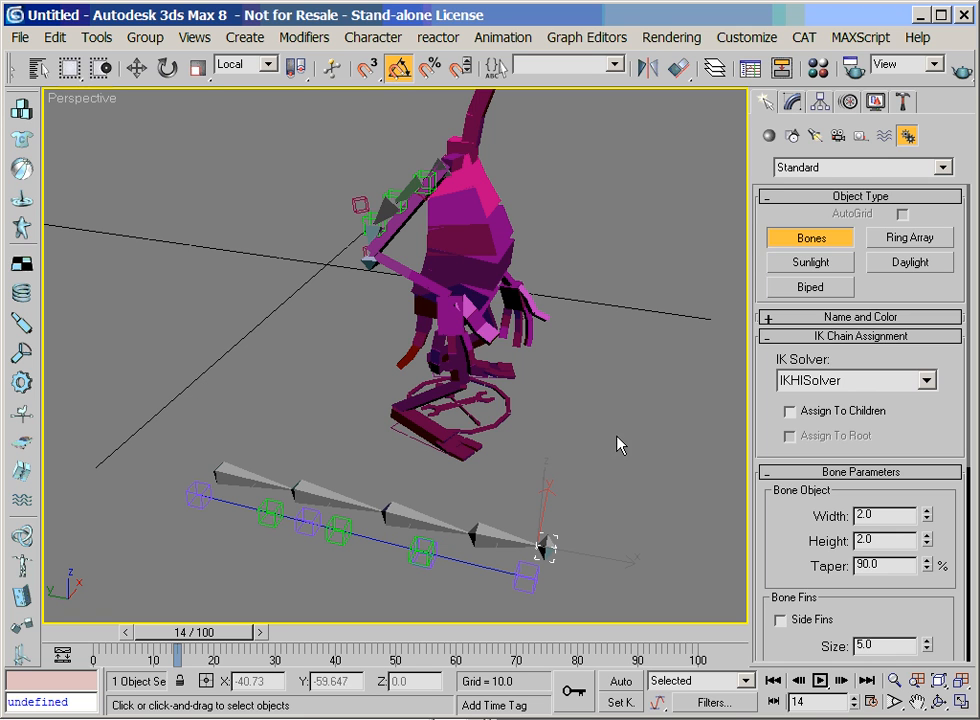
Assign a Position Constraint to the root bone Bone06 and target the helper Point08 at the curve's start
key(w)
click(239, 476)
click(845, 104)
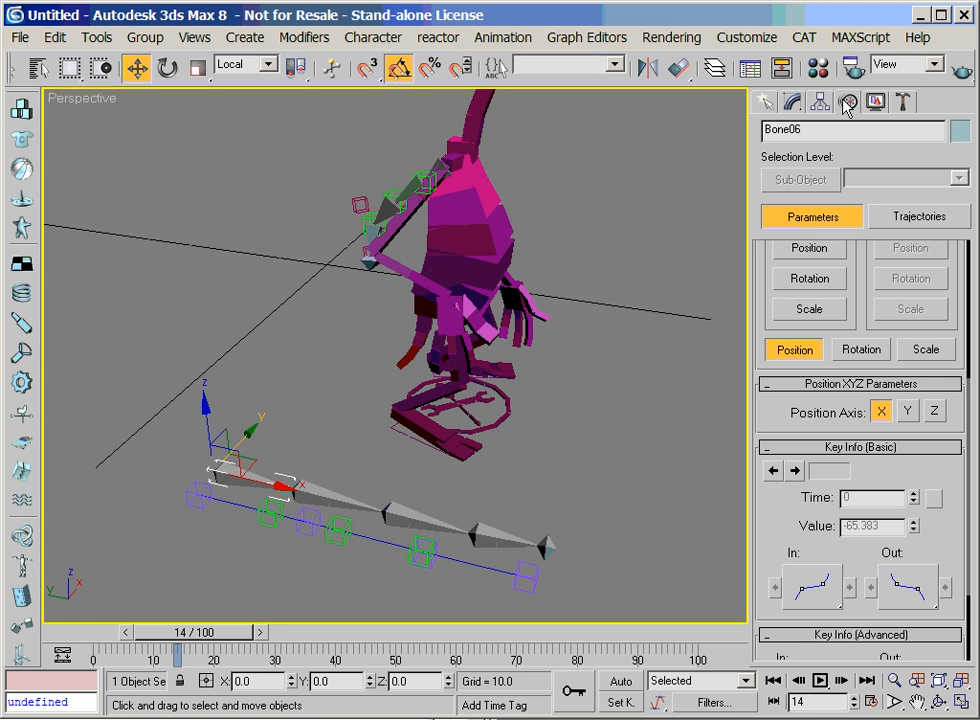
scroll(845, 252, up, 5)
click(838, 302)
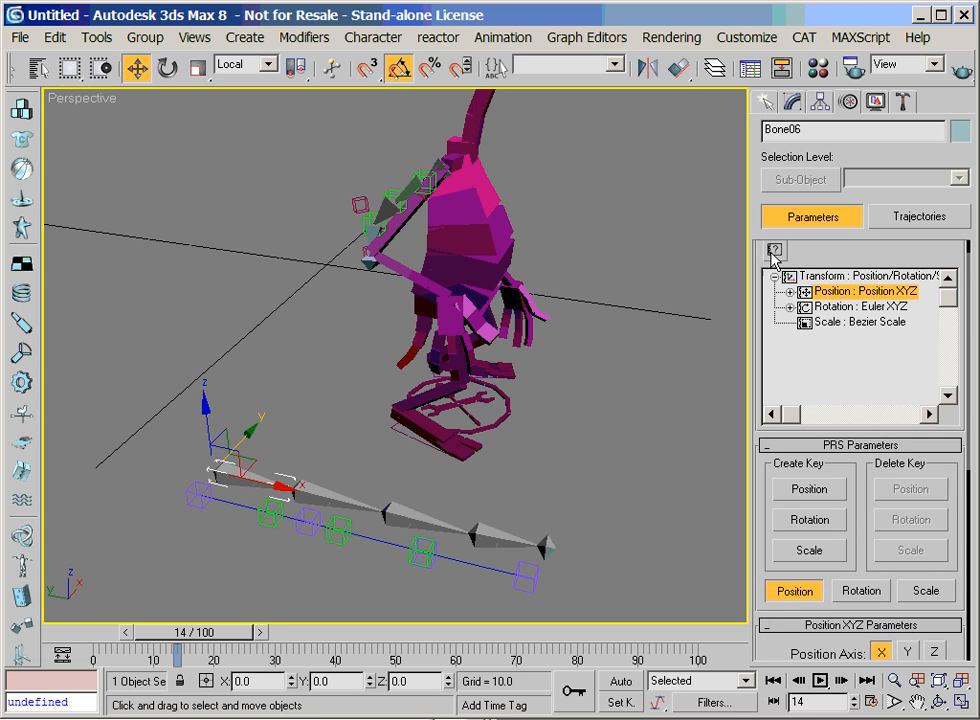
click(776, 272)
click(413, 360)
click(400, 342)
click(591, 238)
scroll(856, 556, down, 5)
click(857, 481)
click(200, 497)
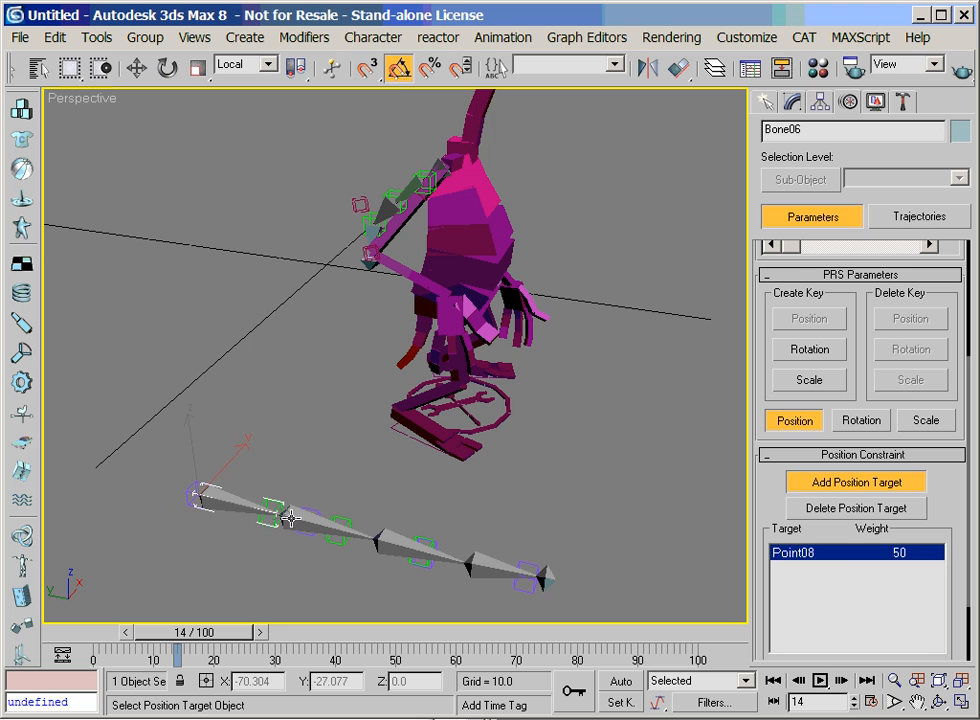
key(w)
Assign a Position Constraint to the second bone, Bone07, and target the first green helper on the new curve
click(308, 530)
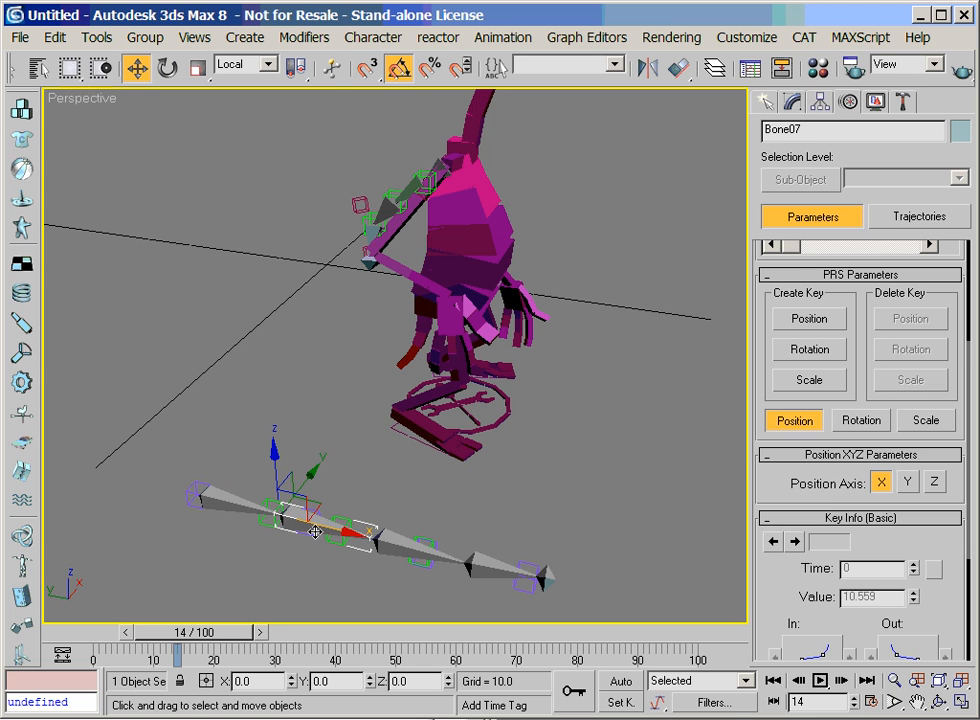
scroll(890, 621, up, 3)
click(830, 318)
click(774, 277)
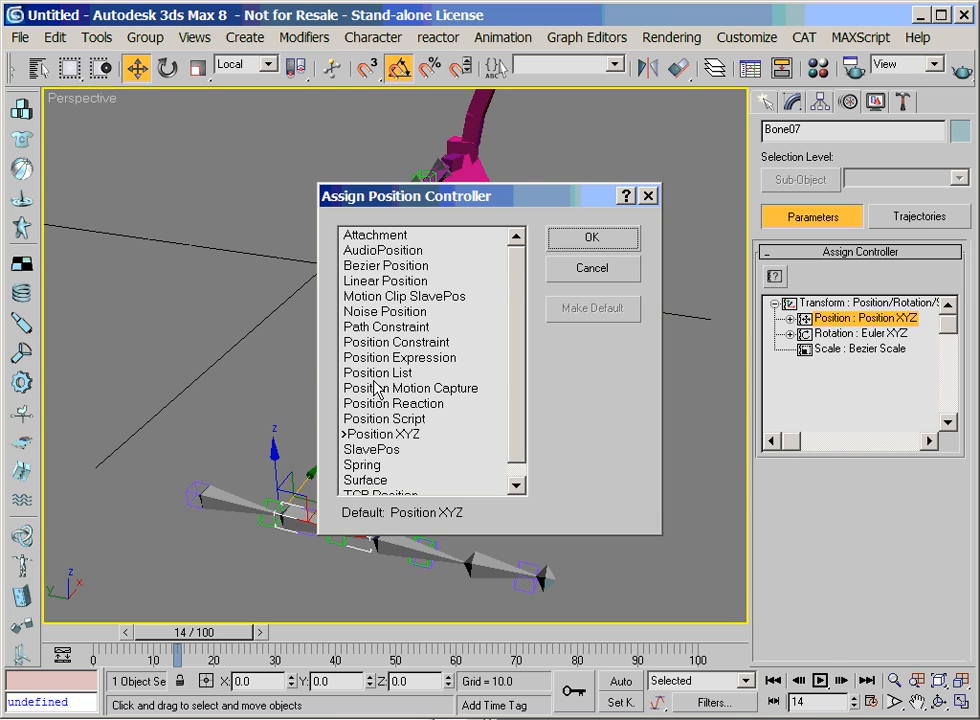
double_click(420, 343)
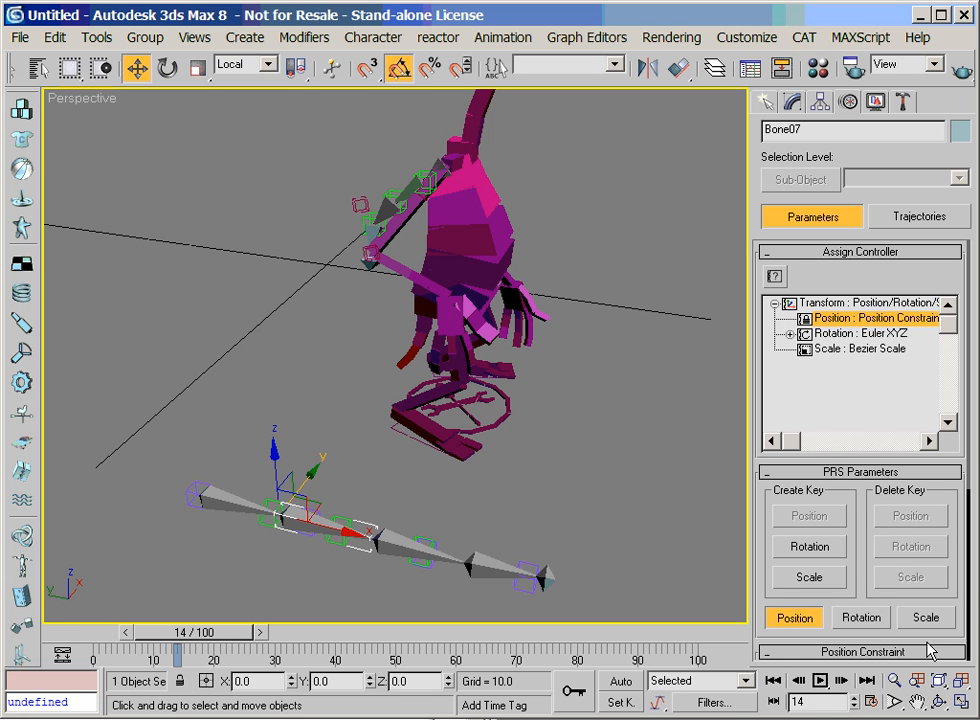
drag(860, 590, 878, 352)
click(856, 440)
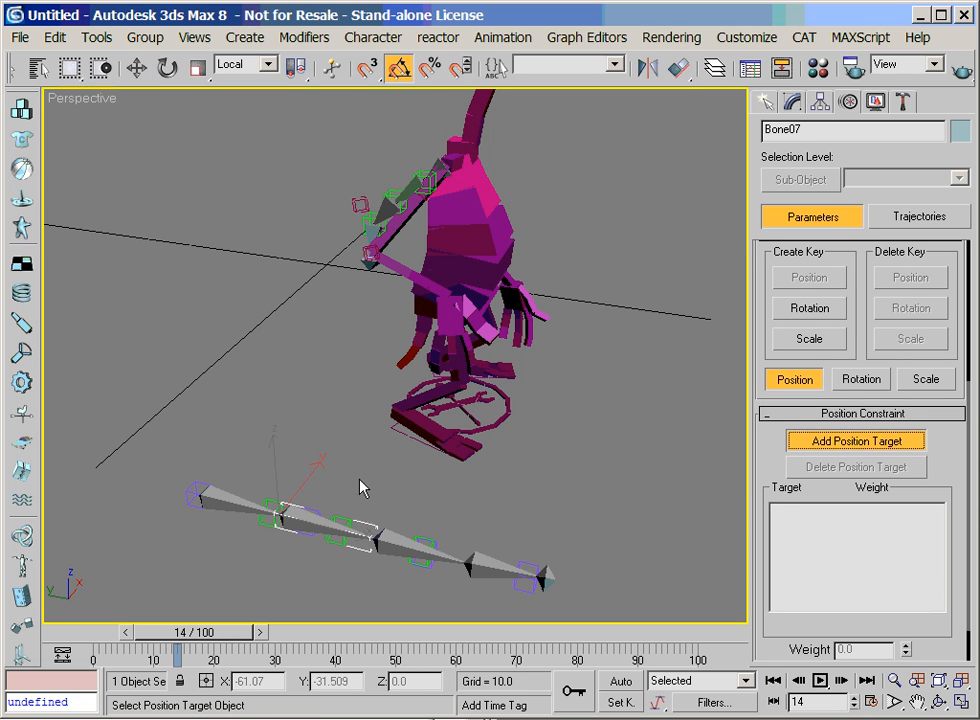
click(268, 538)
Give the third bone, Bone08, a Position Constraint targeting the middle green helper, Point13
click(388, 540)
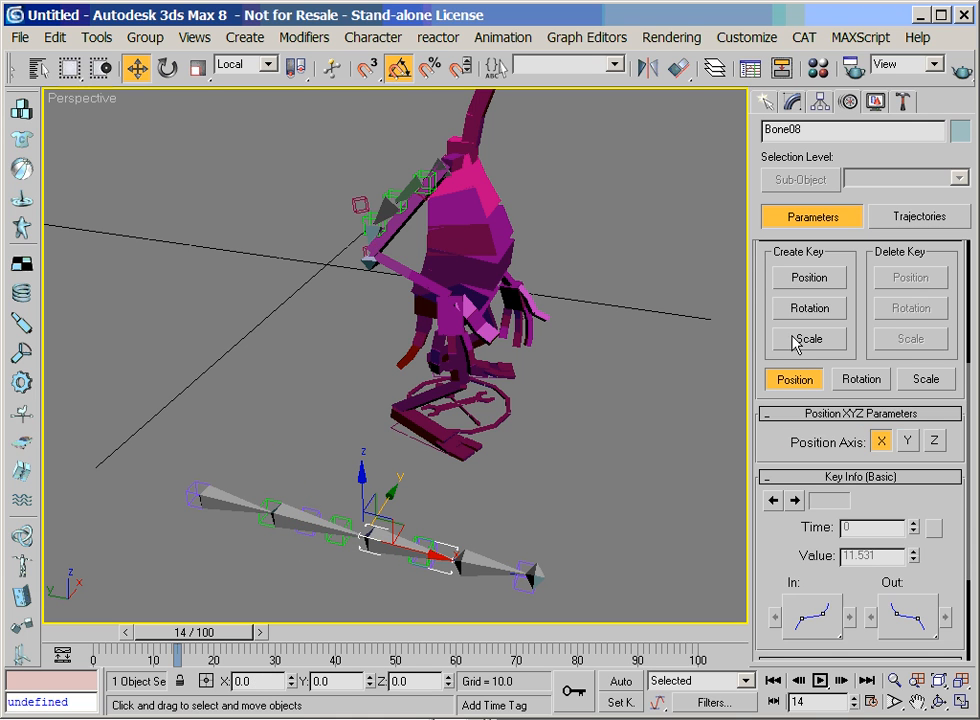
drag(851, 300, 879, 494)
click(863, 318)
click(777, 277)
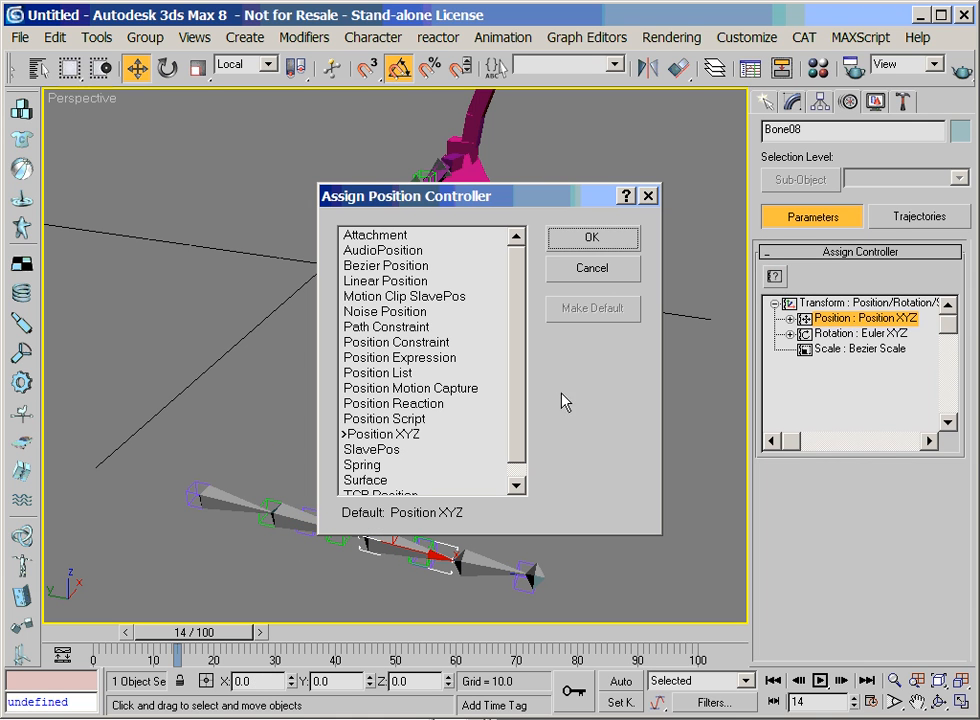
click(395, 342)
click(617, 244)
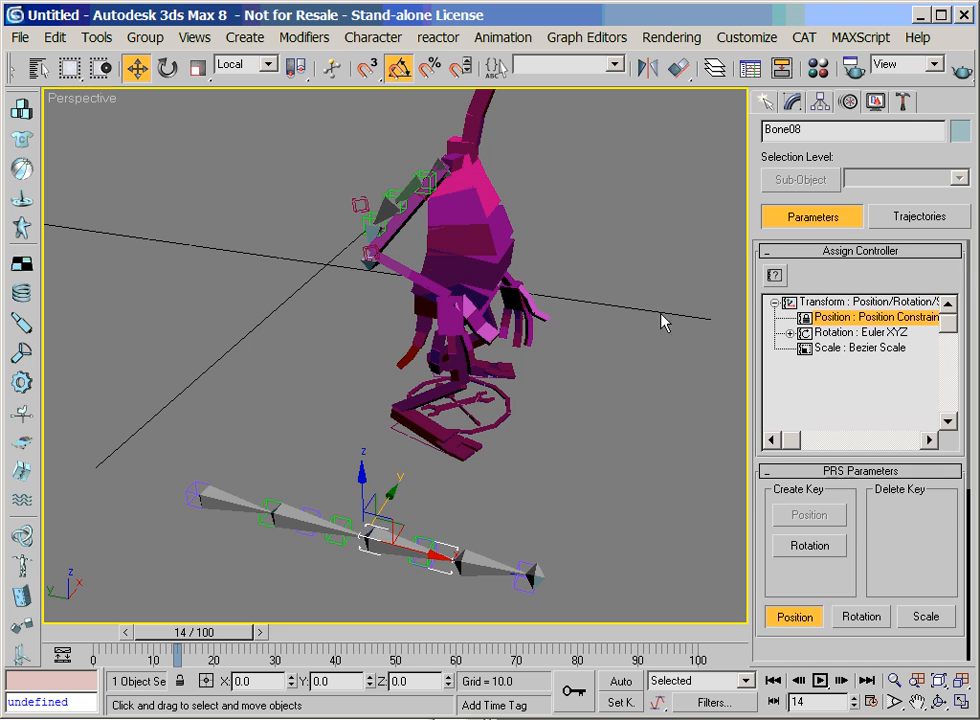
scroll(860, 420, down, 5)
click(840, 398)
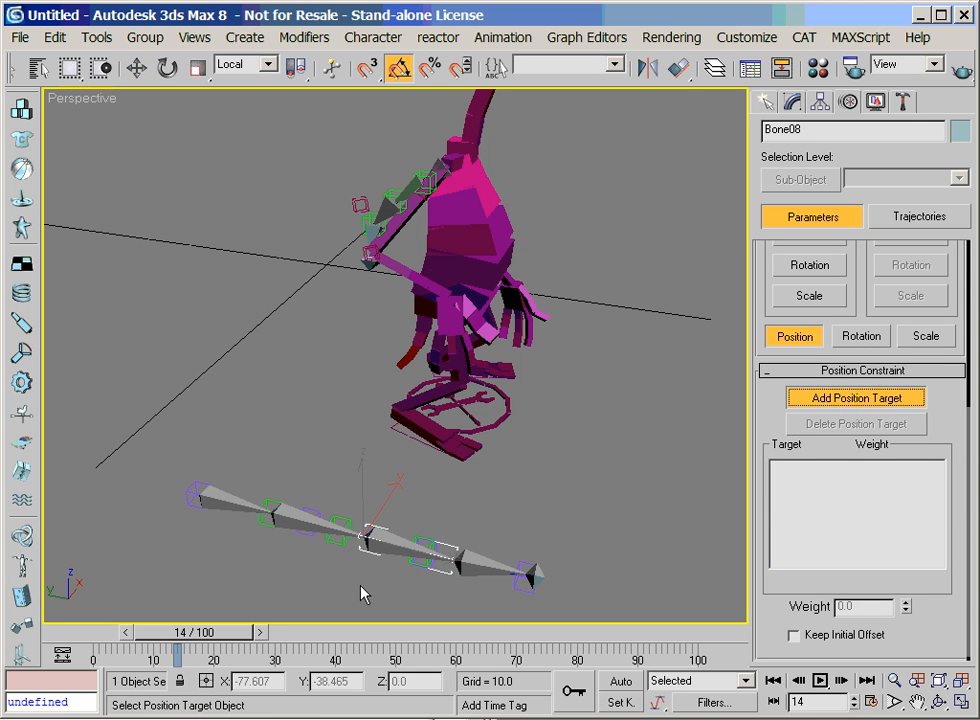
click(336, 546)
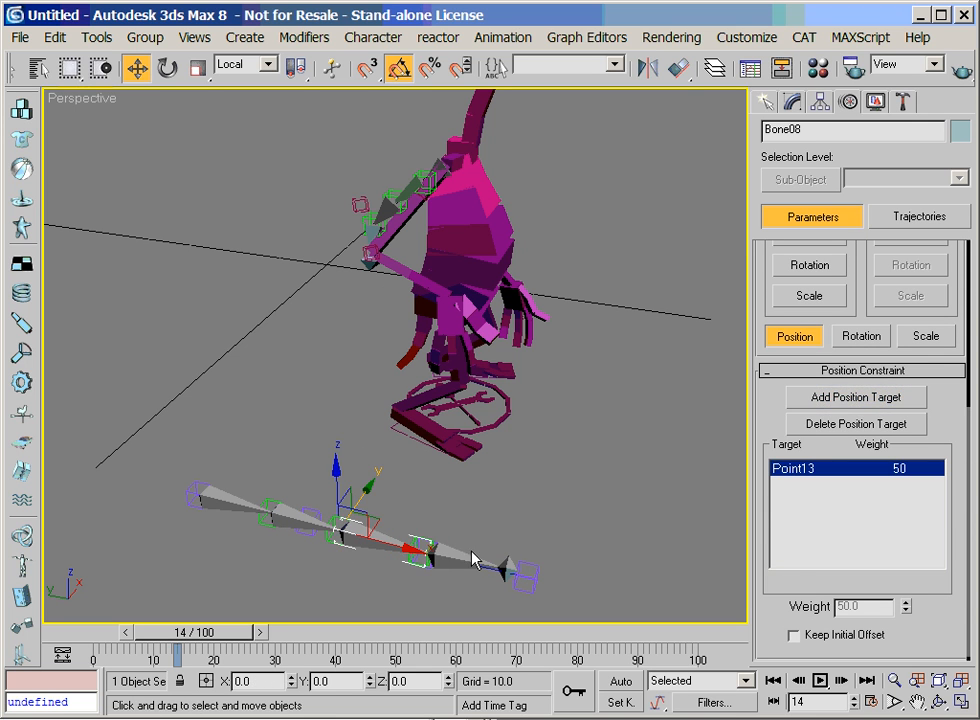
Give the fourth bone, Bone09, a Position Constraint targeting the curve helper Point10
click(460, 549)
click(449, 550)
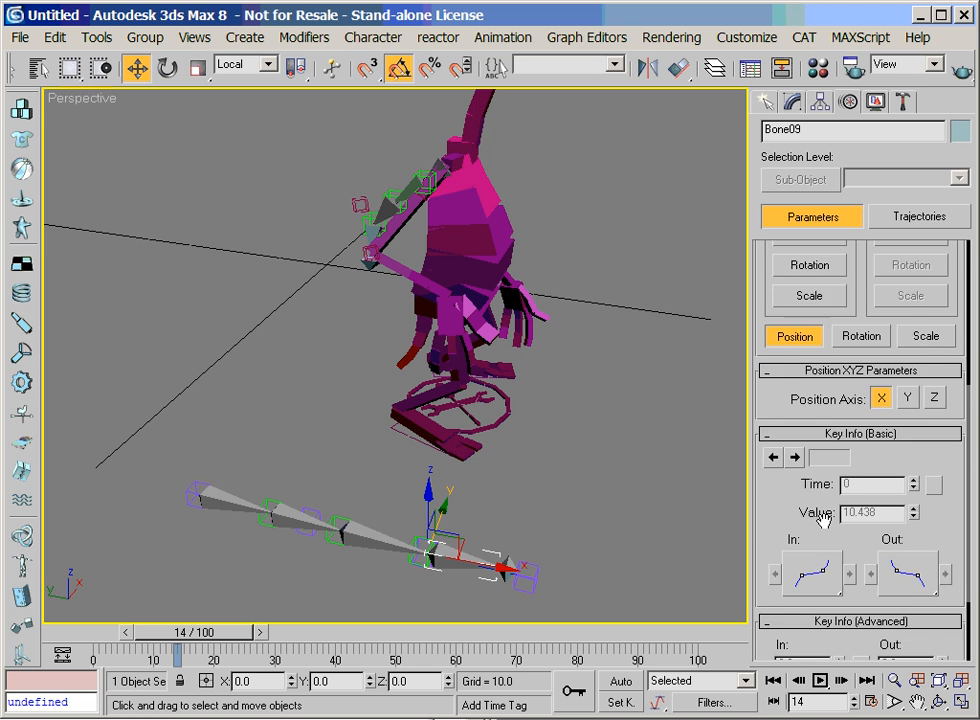
scroll(790, 396, up, 5)
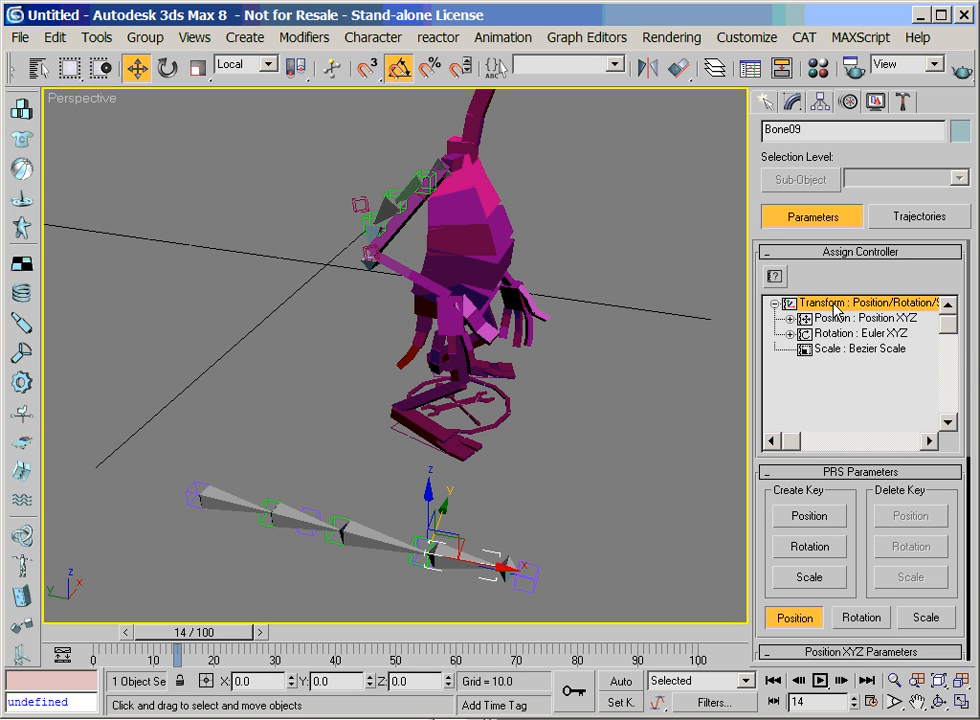
click(850, 318)
click(775, 277)
click(424, 333)
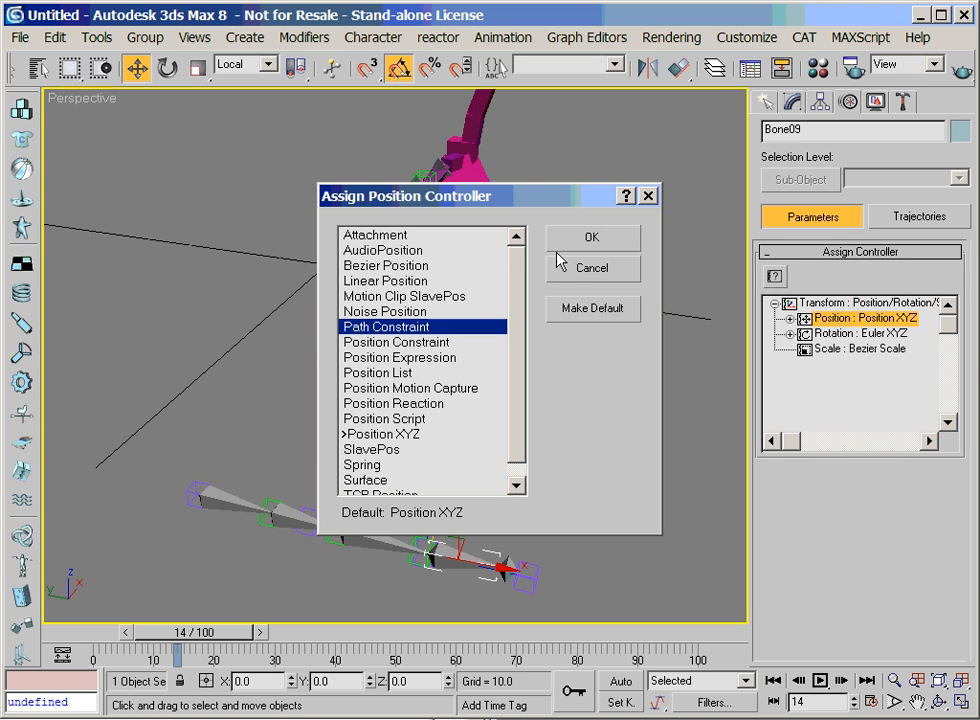
click(453, 344)
click(585, 240)
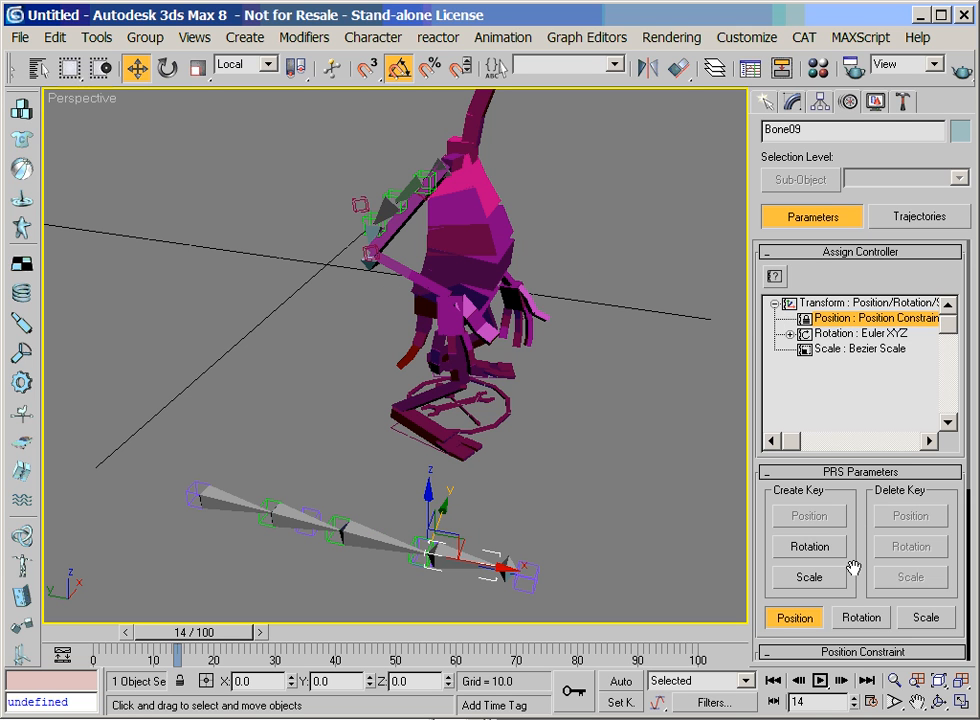
drag(862, 578, 871, 354)
click(827, 455)
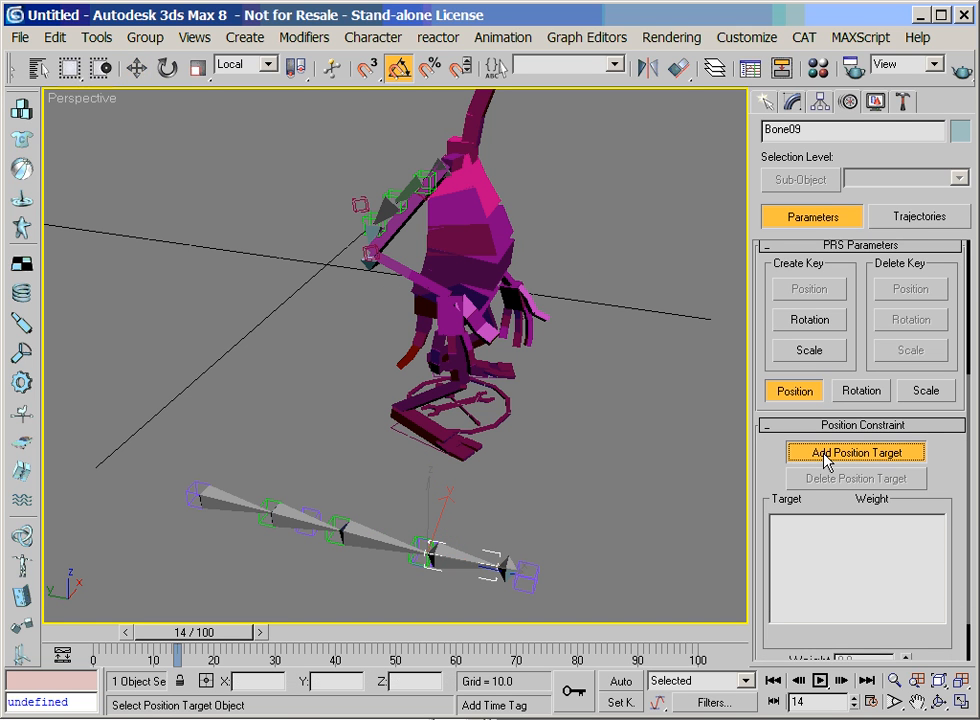
click(420, 560)
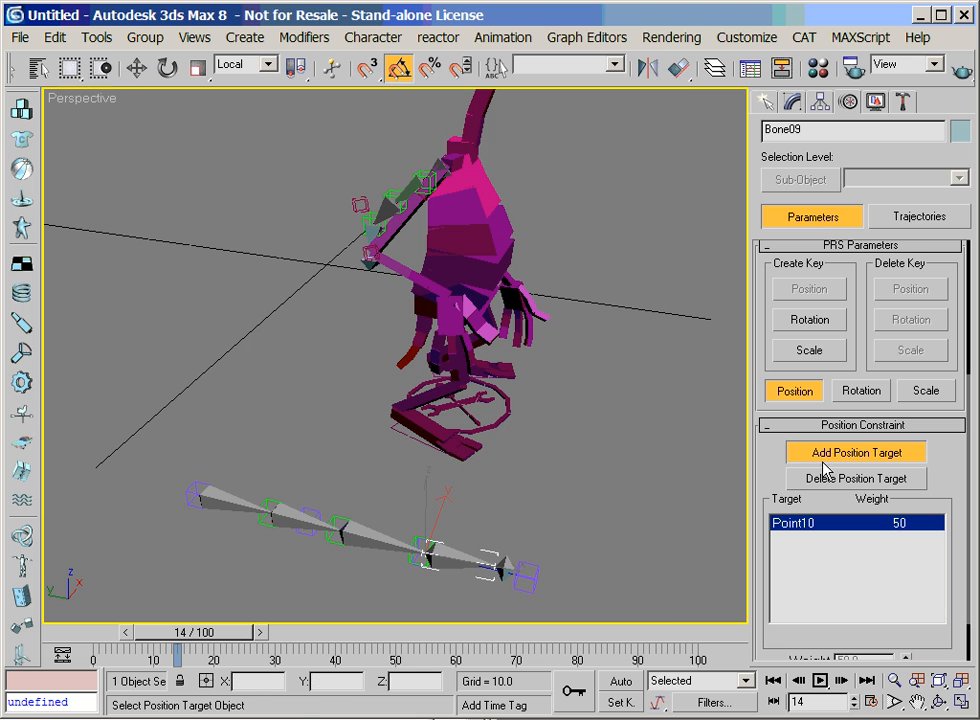
key(w)
click(917, 702)
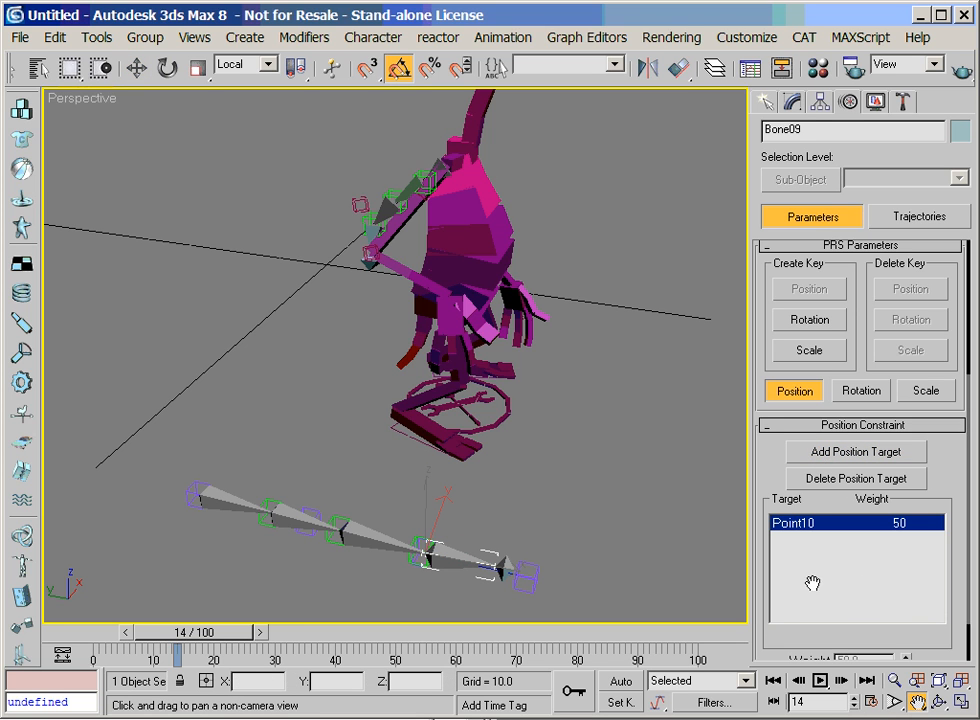
Assign a LookAt Constraint to the rotation of the root bone, Bone06
drag(193, 502, 201, 424)
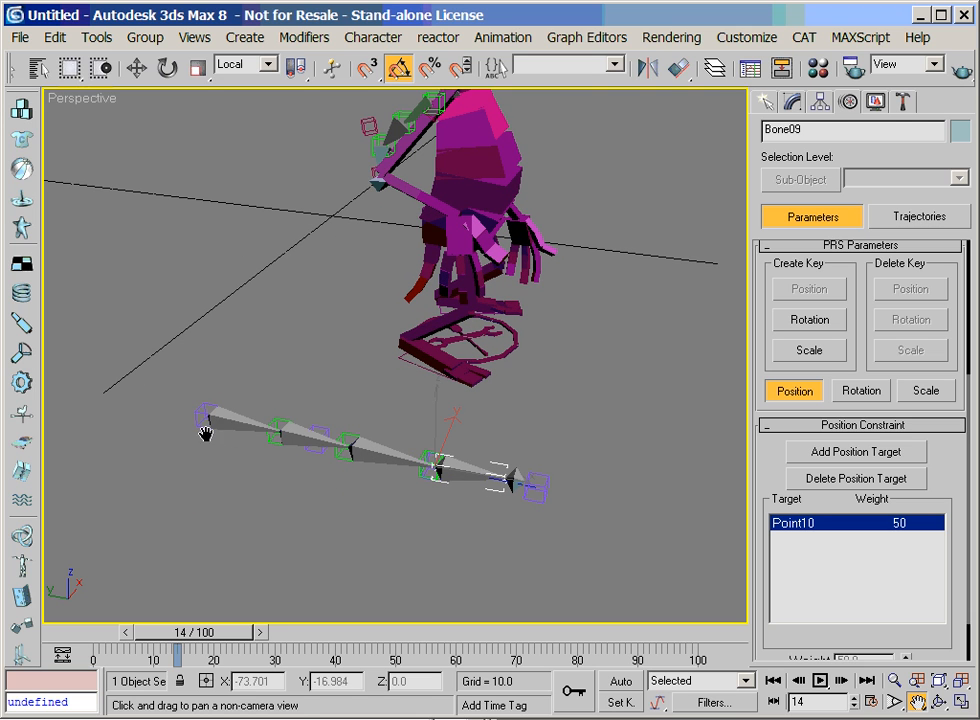
key(w)
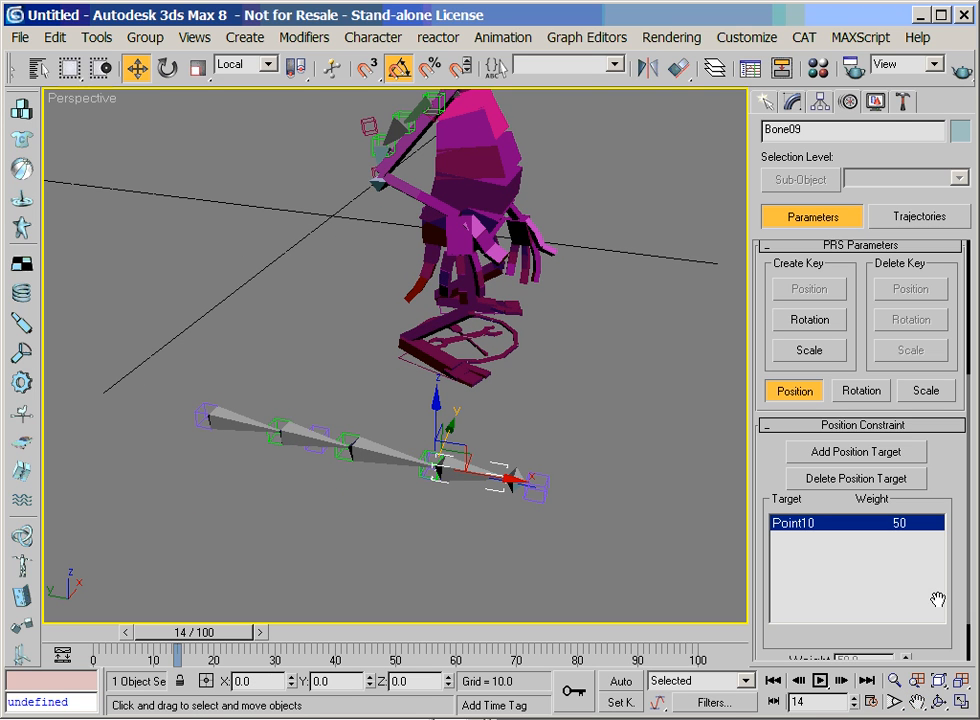
key(alt+z)
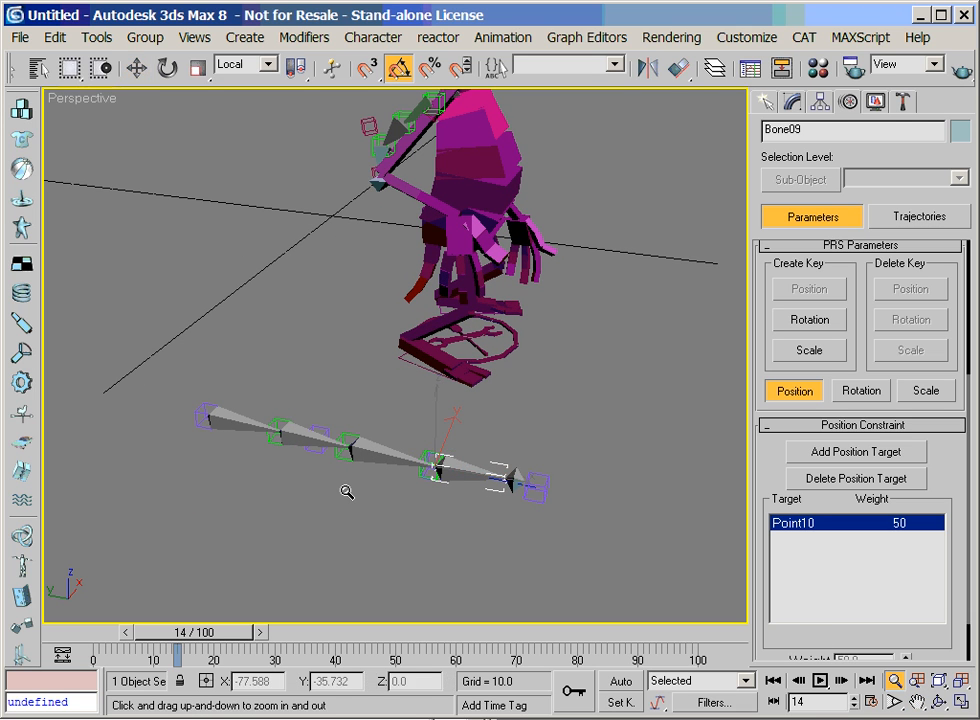
drag(346, 492, 346, 470)
key(w)
click(217, 427)
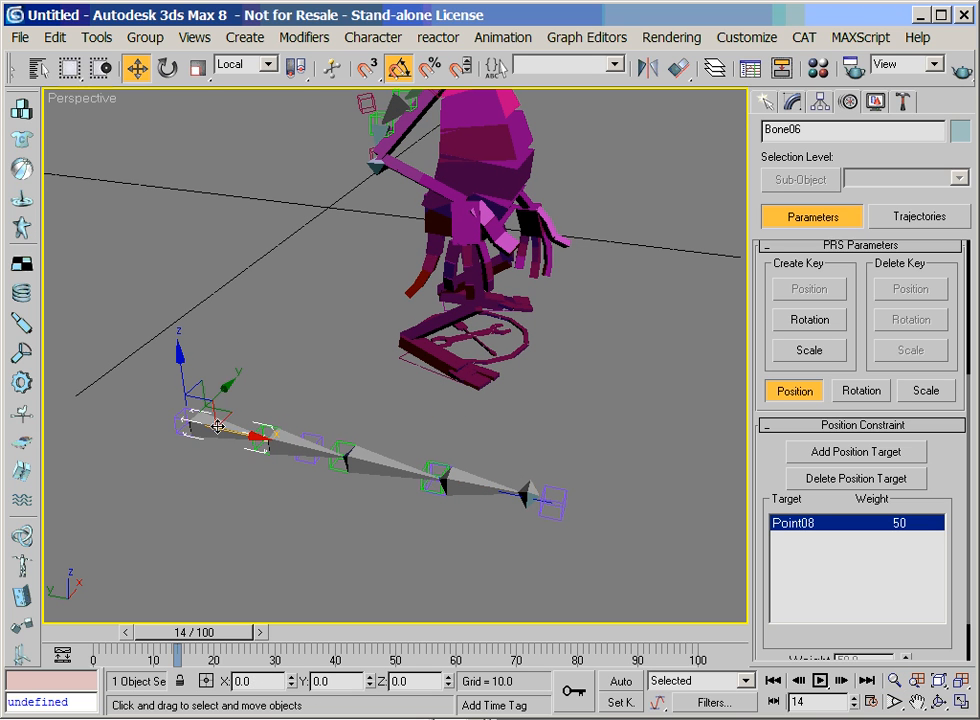
scroll(862, 268, up, 5)
click(864, 334)
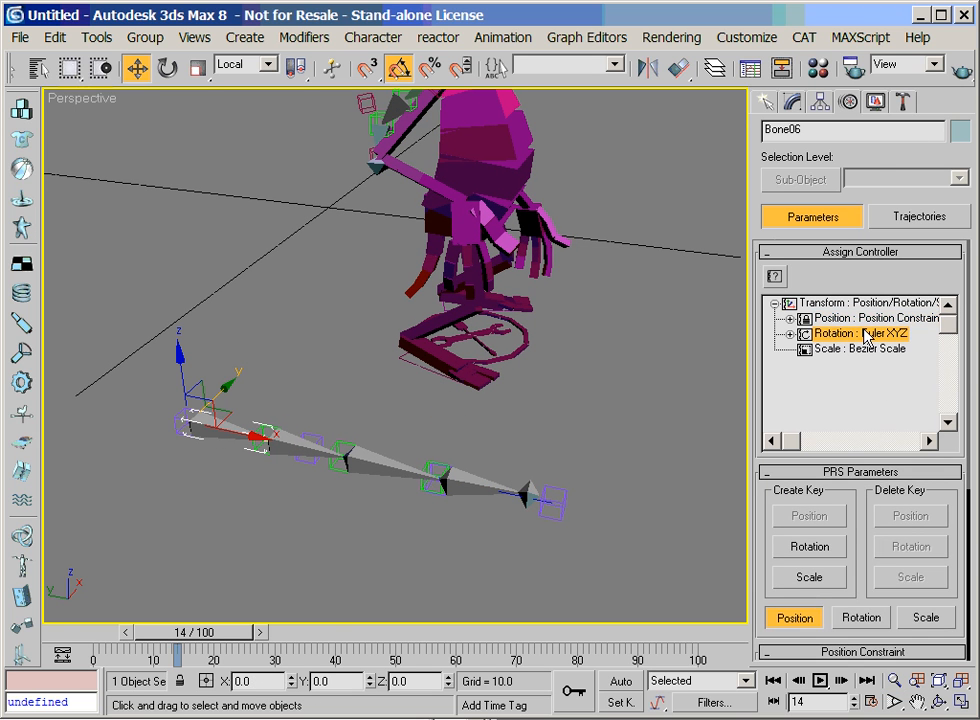
click(774, 278)
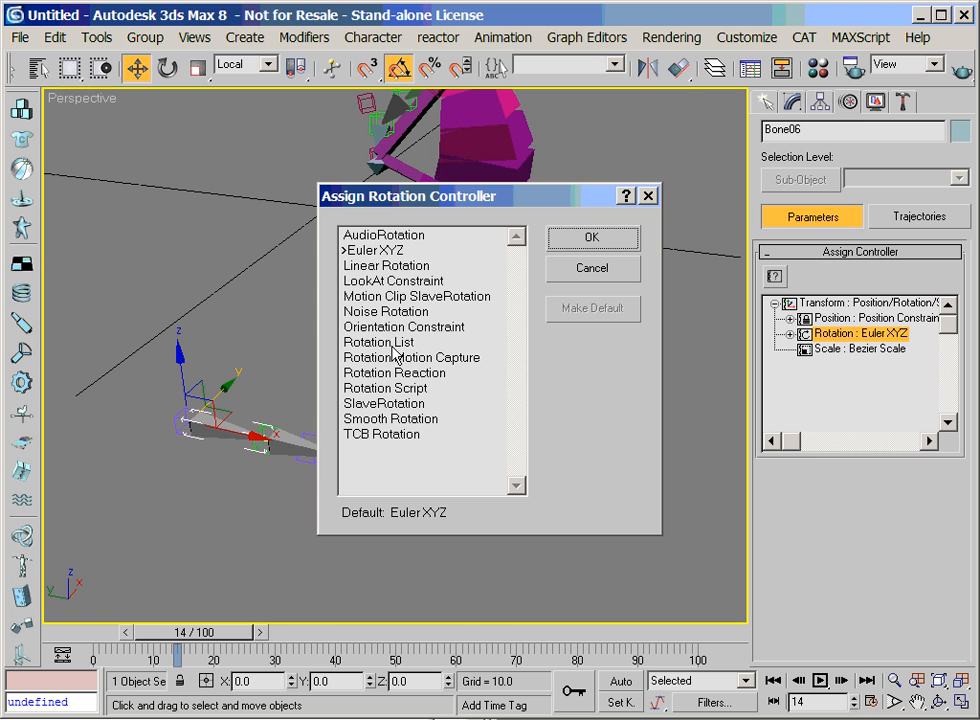
click(393, 281)
click(588, 238)
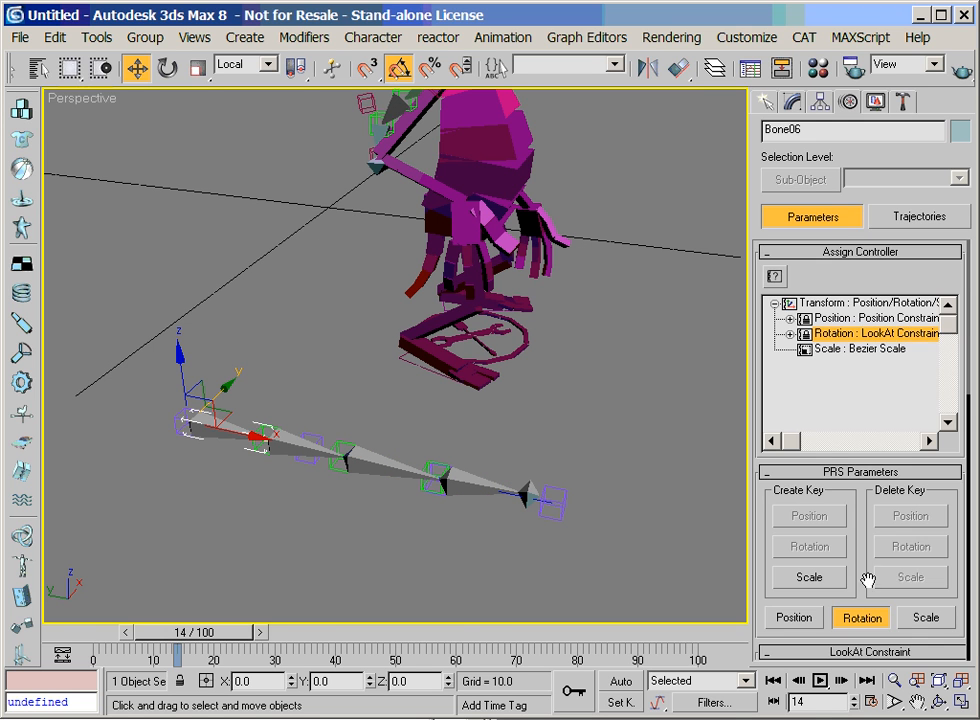
Add the first green helper on the curve, Point12, as the root bone's LookAt target
scroll(872, 573, down, 5)
click(841, 422)
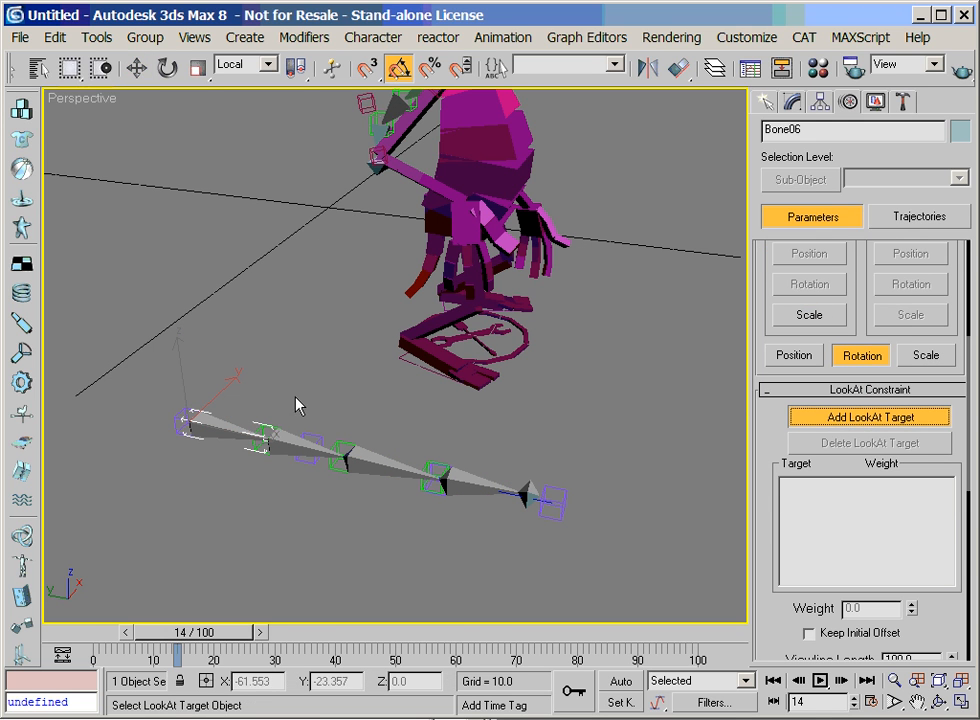
click(265, 425)
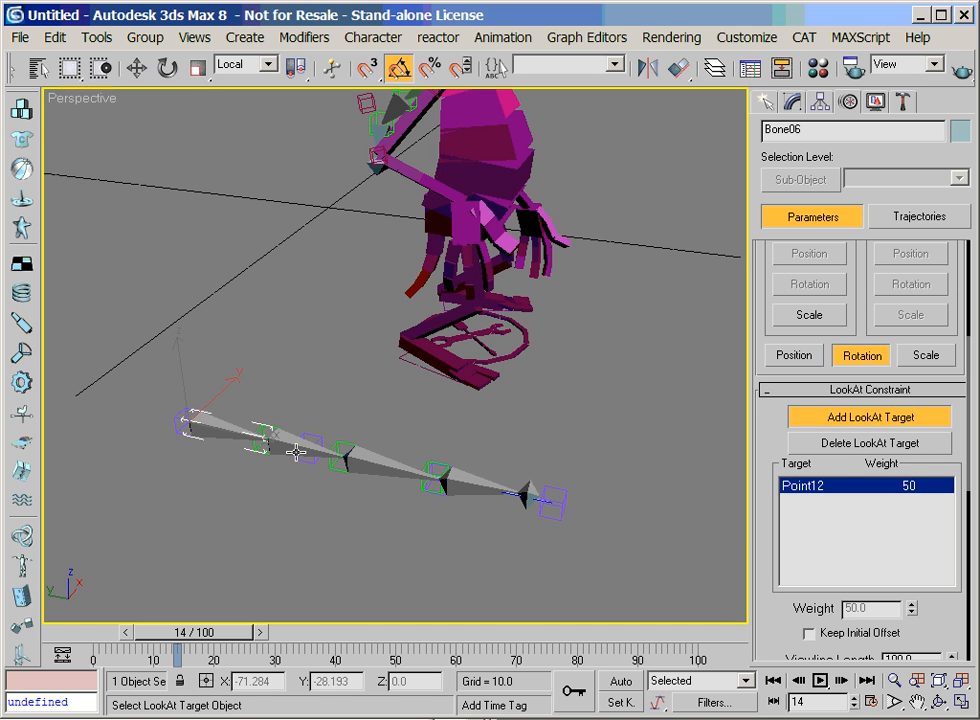
click(296, 452)
click(816, 443)
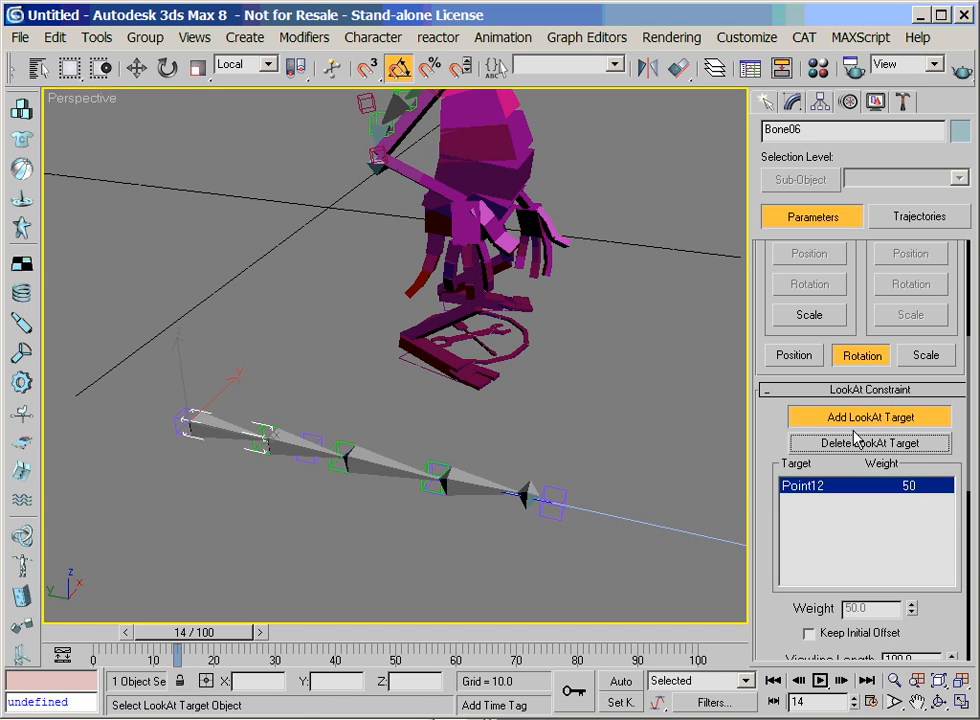
right_click(641, 518)
Assign a LookAt Constraint to the rotation of the second bone, Bone07
click(319, 481)
click(308, 448)
click(266, 440)
click(289, 452)
drag(848, 276, 844, 357)
click(845, 333)
click(774, 276)
click(385, 311)
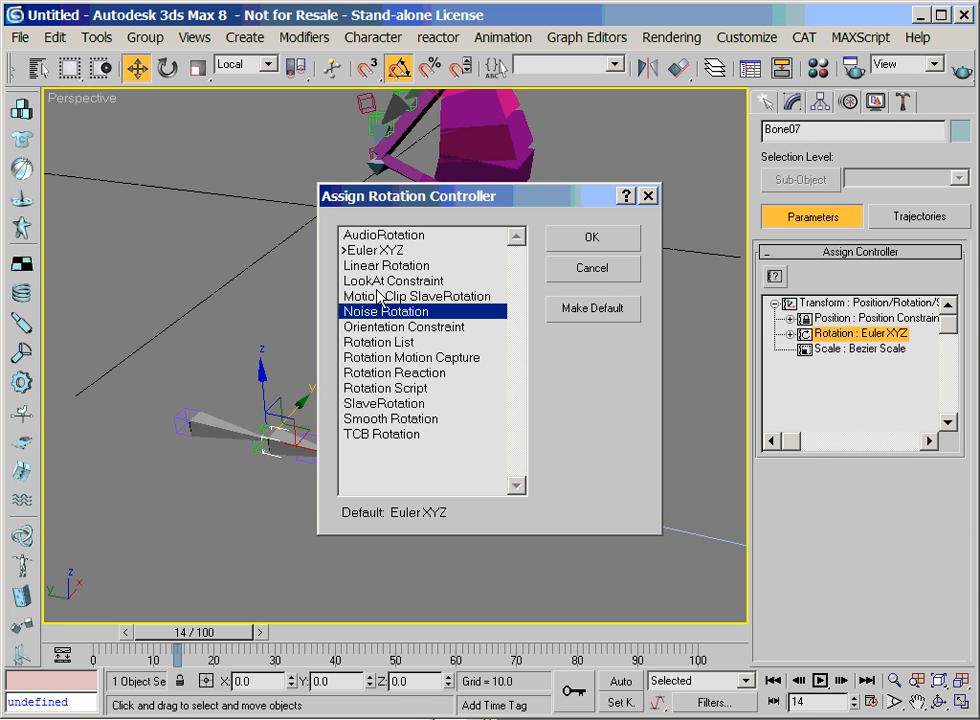
click(393, 281)
click(591, 237)
Add the middle green helper, Point13, as the second bone's LookAt target
scroll(857, 585, down, 5)
click(870, 454)
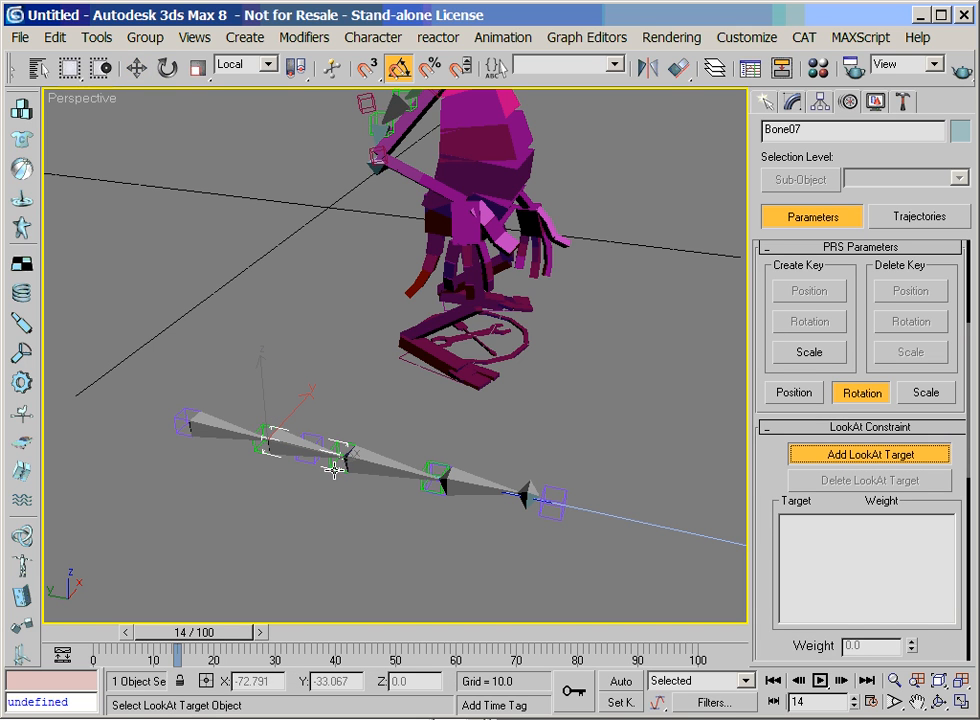
click(569, 516)
key(w)
Set the LookAt viewline length to 0 on Bone07 and on the root bone Bone06
scroll(768, 481, down, 1)
scroll(768, 481, down, 3)
drag(922, 496, 821, 497)
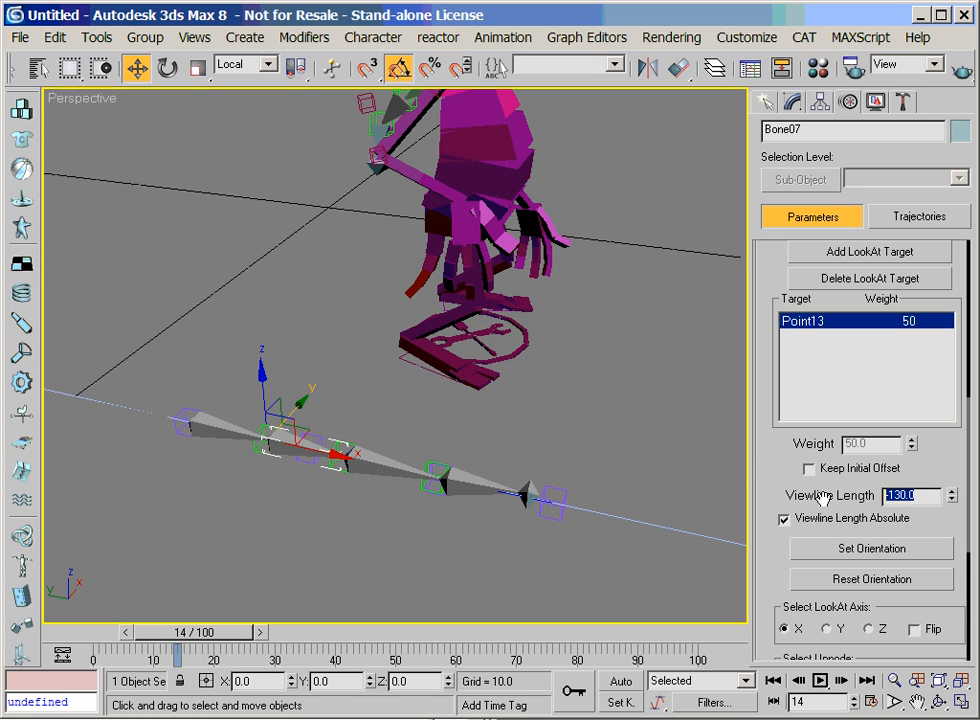
text(0)
key(Return)
click(250, 440)
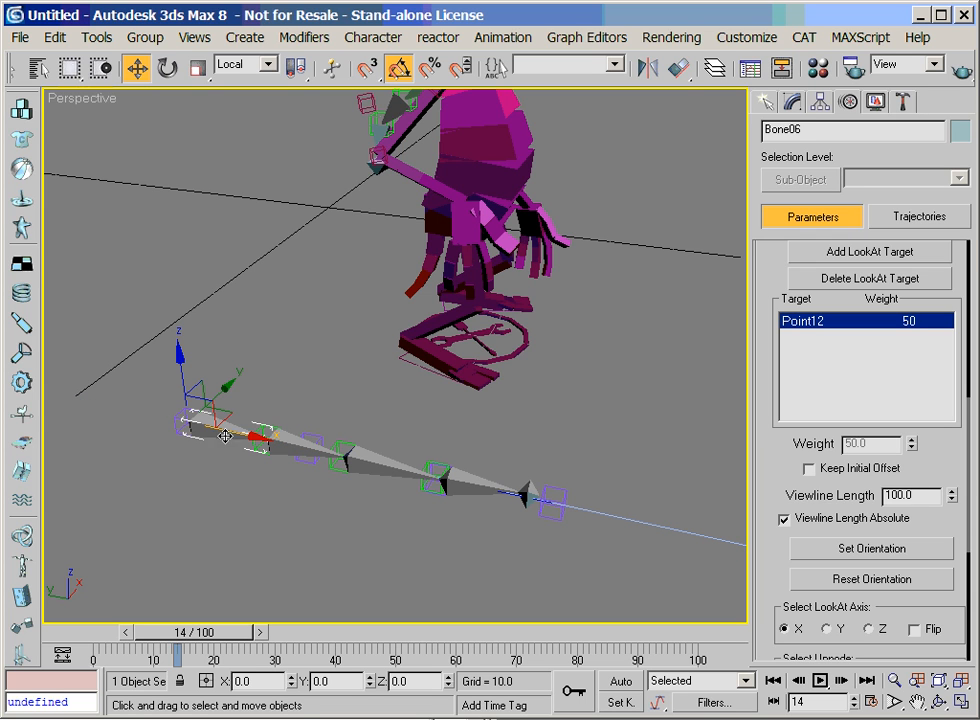
text(0)
key(Return)
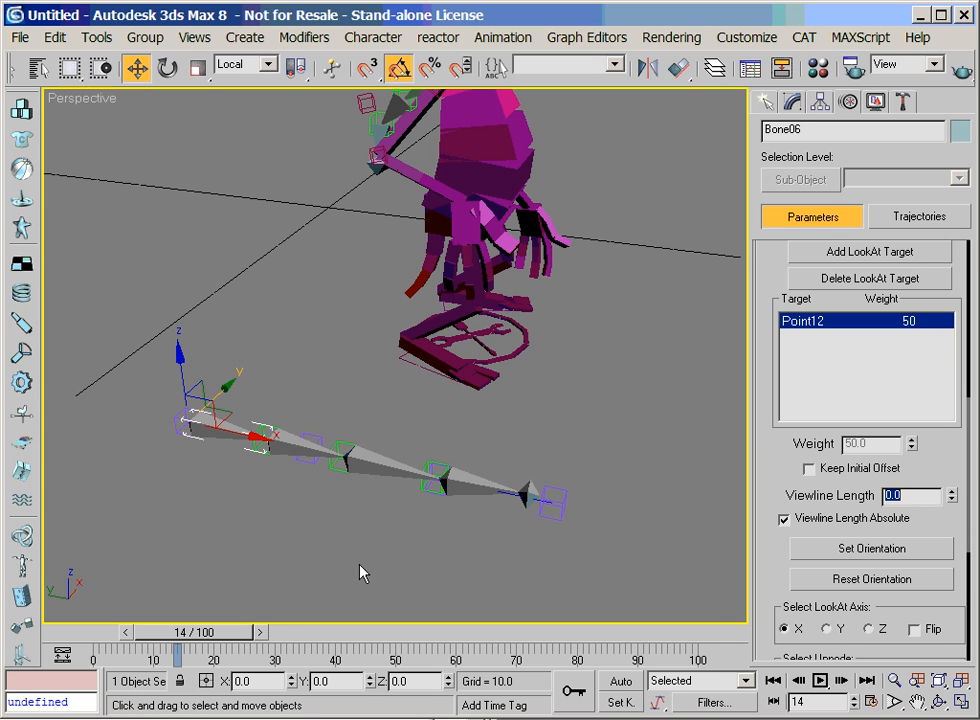
Assign a LookAt Constraint to the rotation of the third bone, Bone08
click(379, 472)
scroll(816, 313, up, 5)
click(858, 333)
click(774, 277)
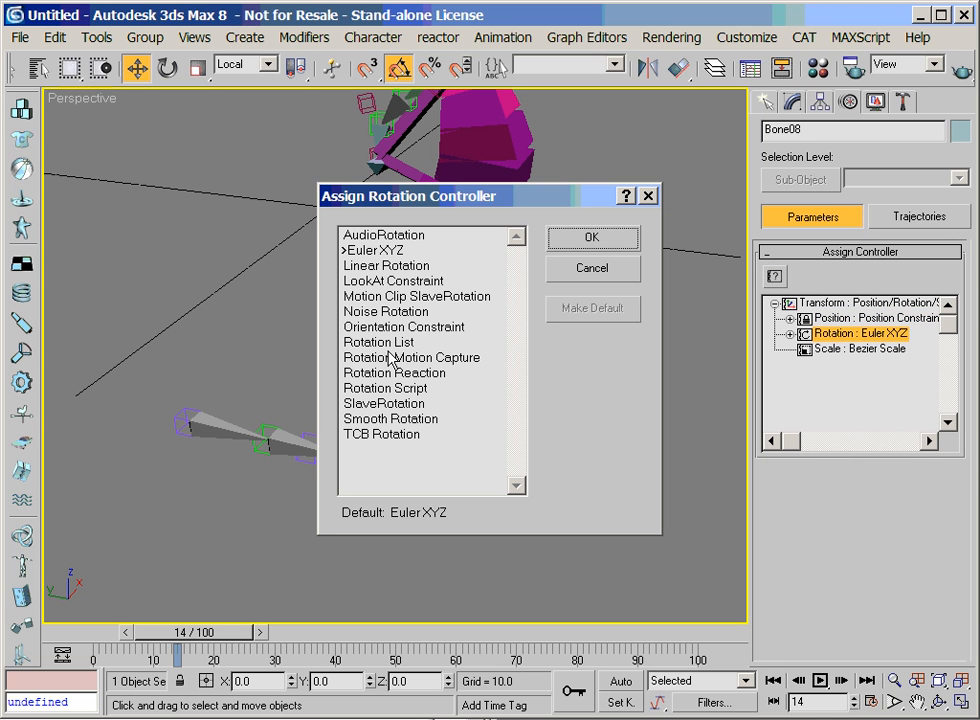
click(386, 265)
click(393, 281)
click(591, 237)
Make Bone08 look at the helper Point10 and set its viewline length to 0
scroll(891, 618, down, 5)
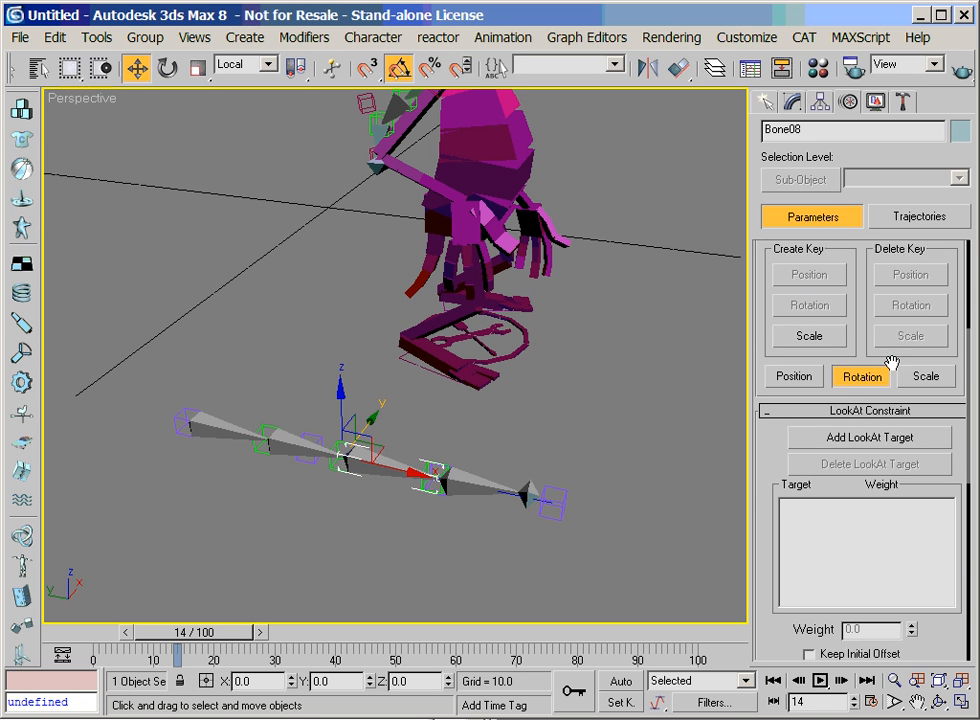
click(869, 424)
click(430, 490)
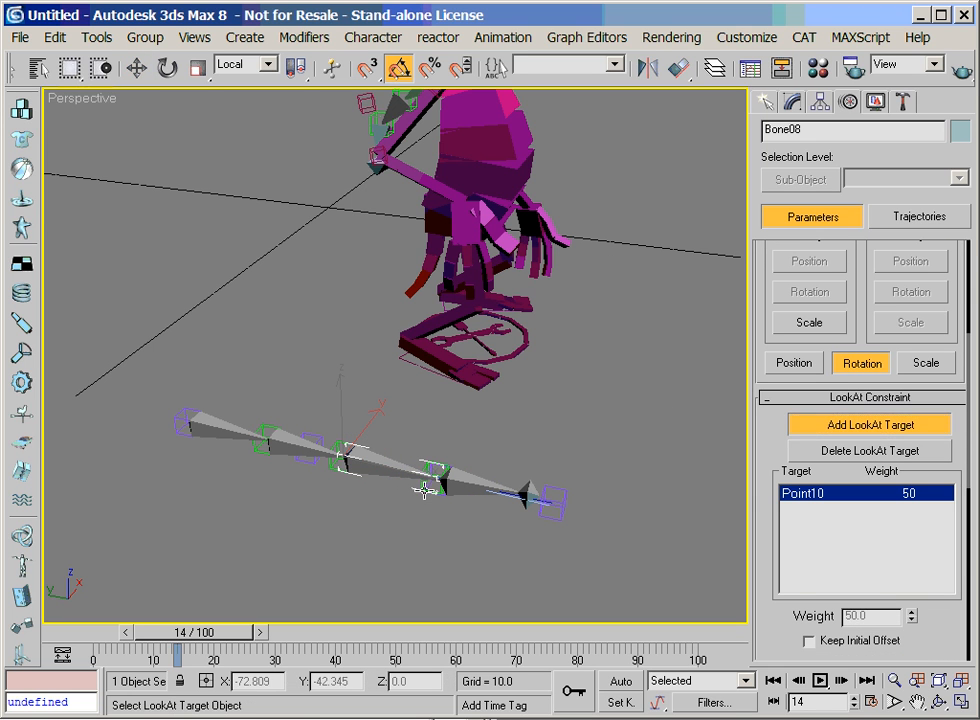
key(w)
scroll(770, 588, down, 4)
drag(919, 545, 838, 541)
text(0)
click(711, 582)
Assign a LookAt Constraint to the rotation of the fourth bone, Bone09
click(459, 482)
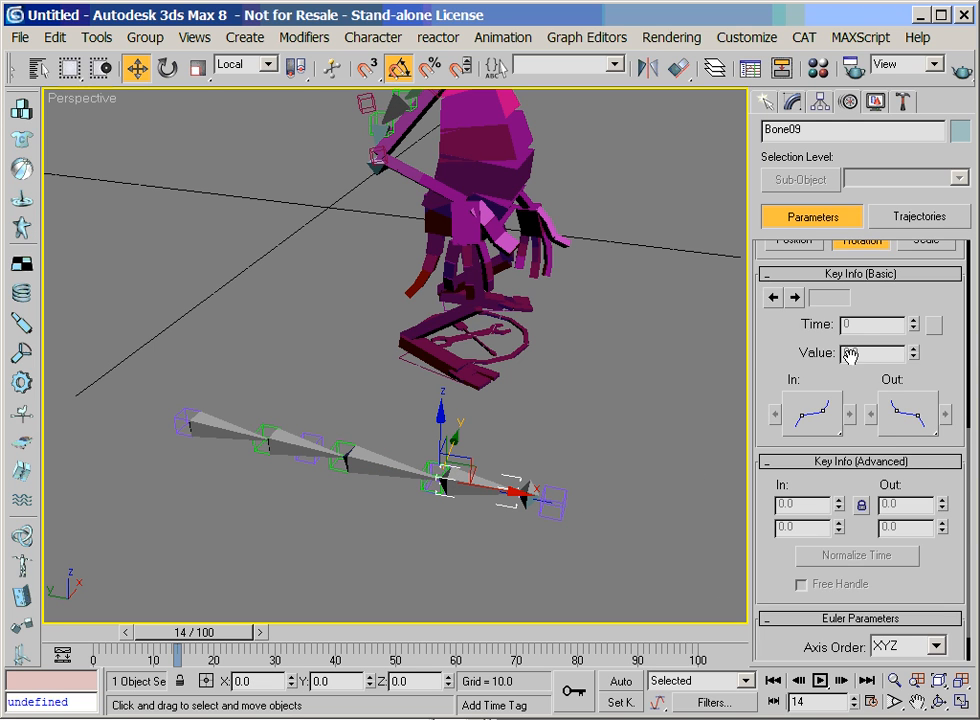
drag(857, 361, 849, 619)
scroll(876, 400, up, 3)
click(850, 317)
click(775, 272)
double_click(378, 281)
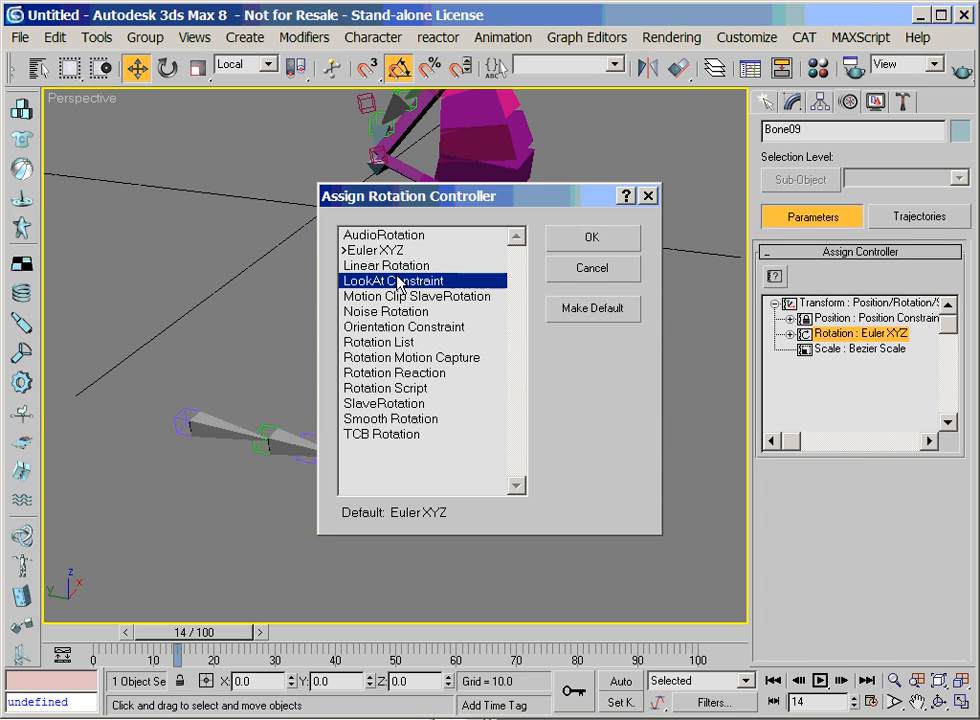
Make Bone09 look at the end helper Point11 and set its viewline length to 0
drag(866, 595, 860, 333)
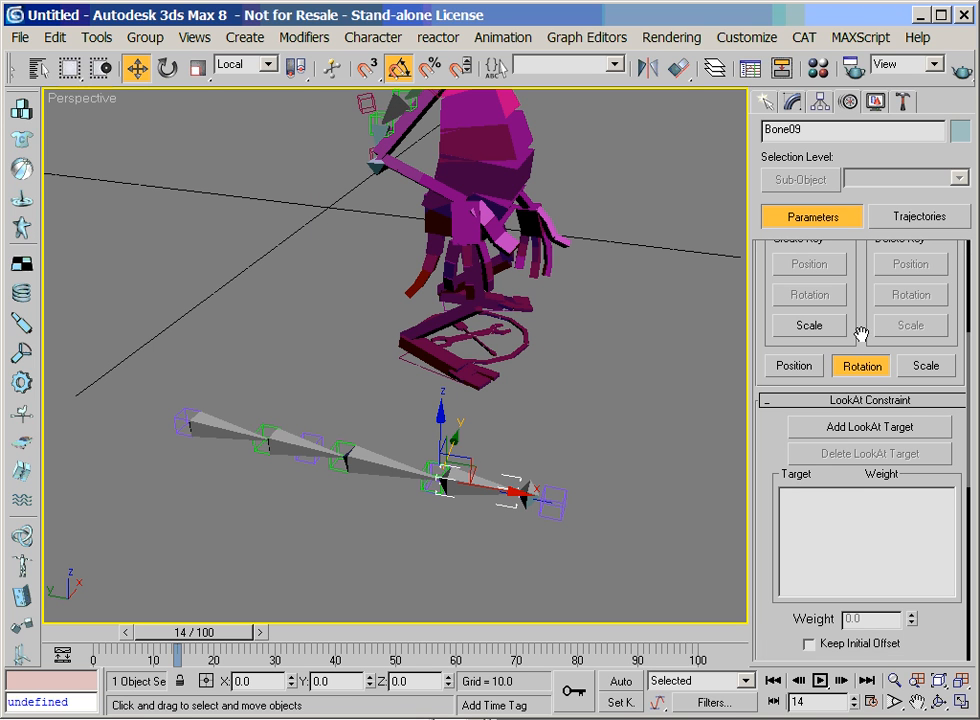
click(837, 430)
click(558, 512)
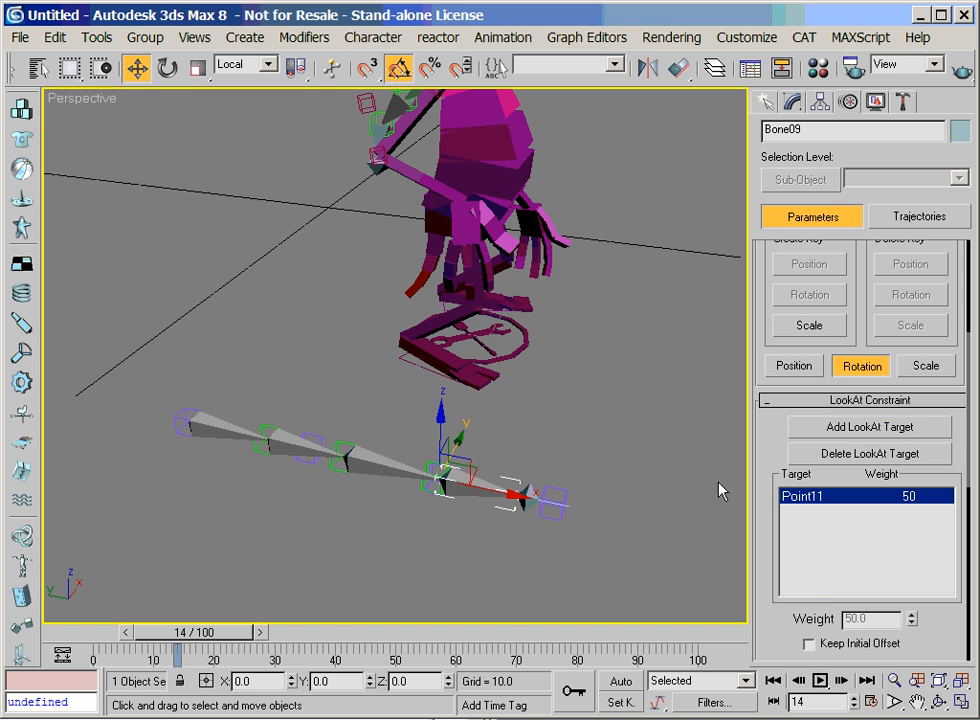
drag(795, 610, 799, 471)
drag(922, 540, 864, 529)
text(00.0)
key(Return)
click(545, 538)
Assign a Position Constraint to the position of the small end bone, Bone10
click(531, 512)
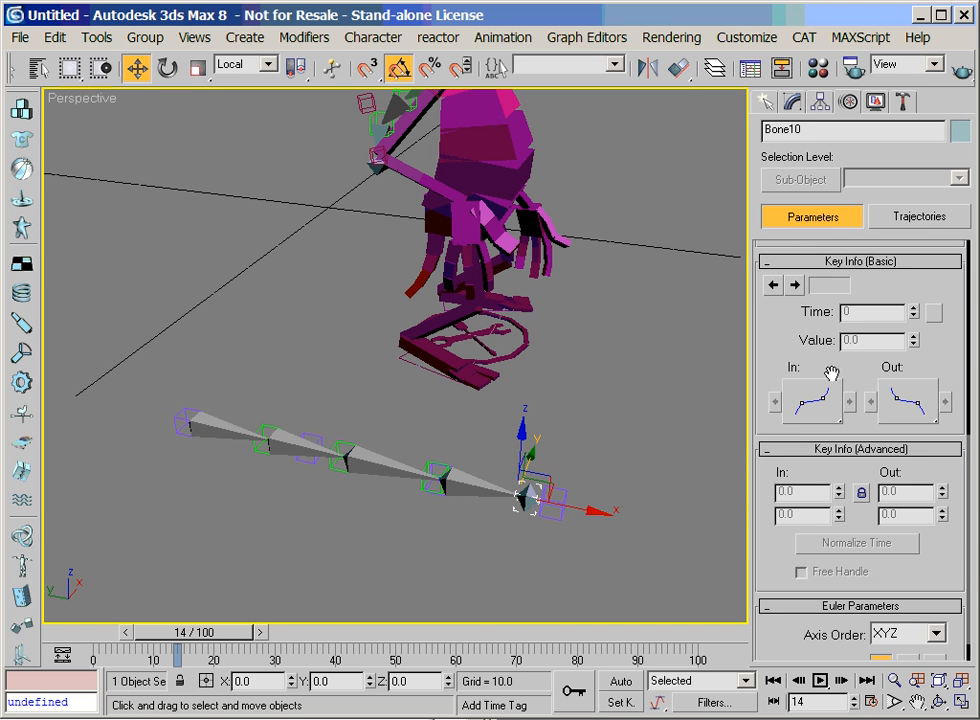
drag(806, 328, 867, 603)
drag(867, 399, 882, 540)
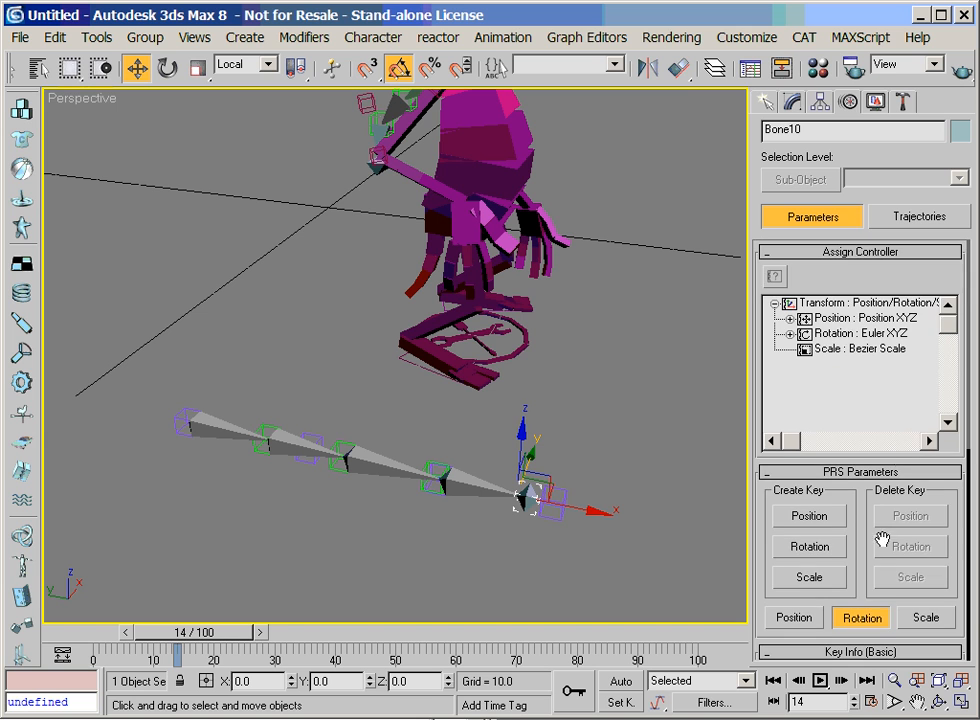
click(840, 318)
click(774, 276)
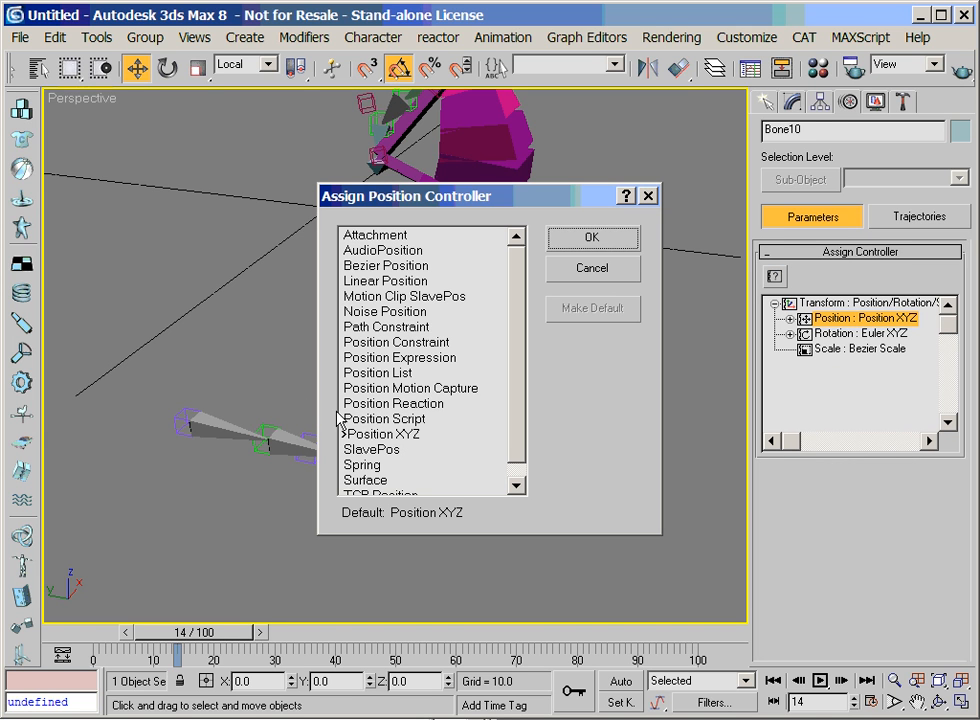
click(446, 345)
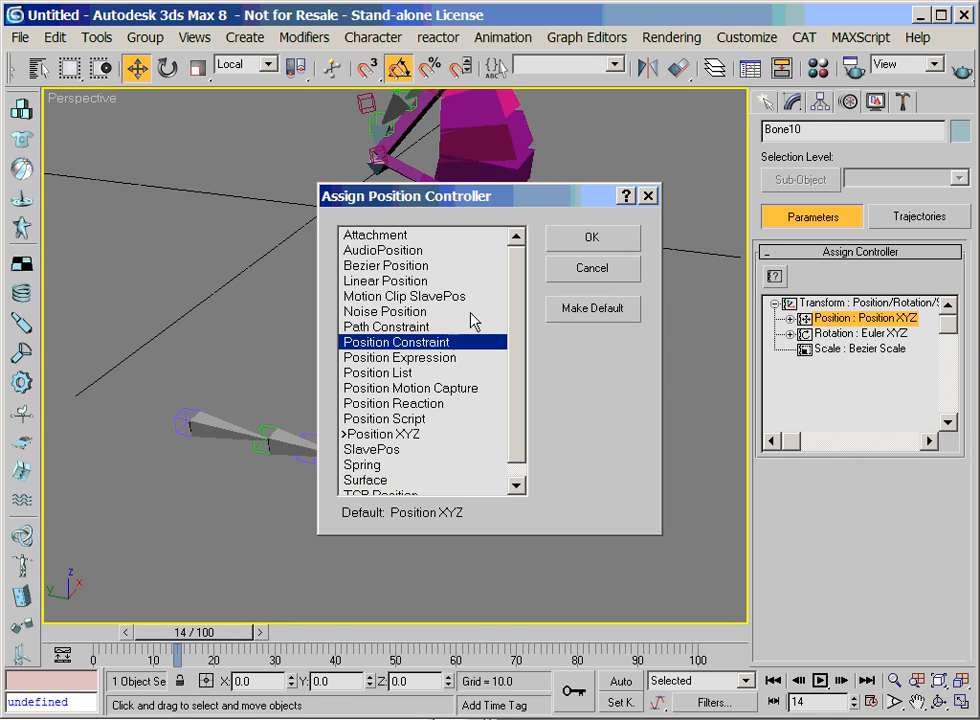
click(577, 242)
Add the helper at the curve's end, Point11, as Bone10's position target
scroll(865, 545, down, 5)
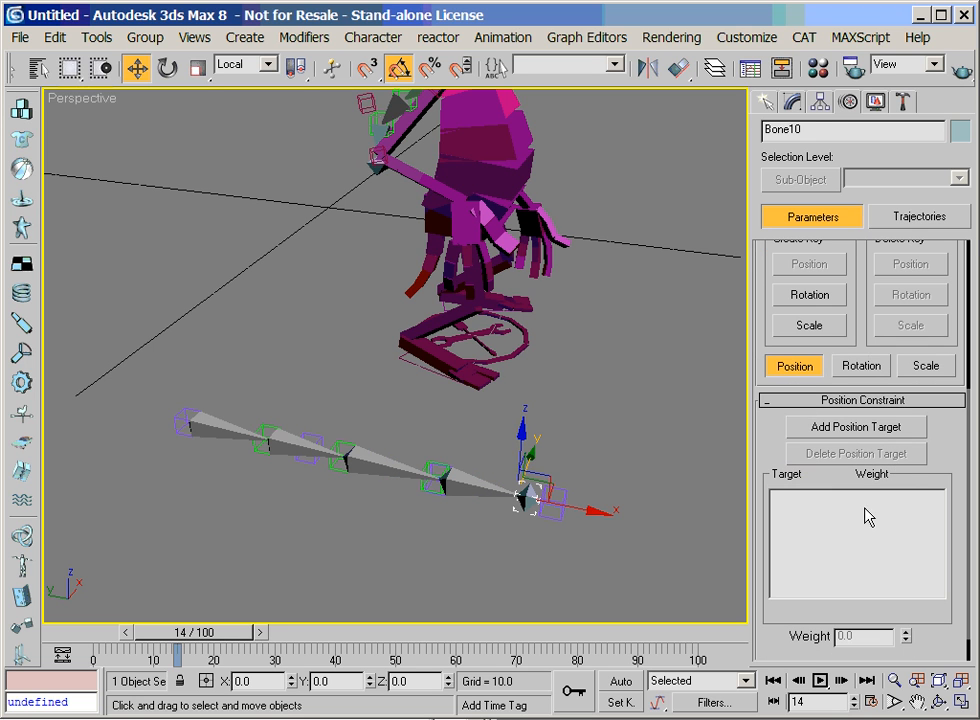
click(845, 430)
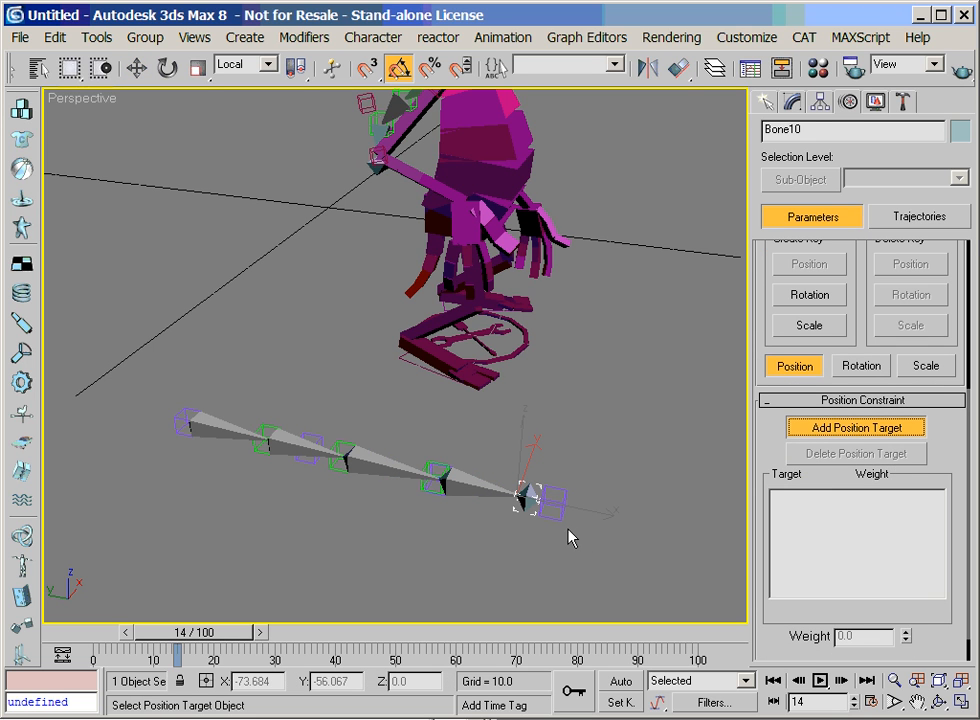
click(548, 518)
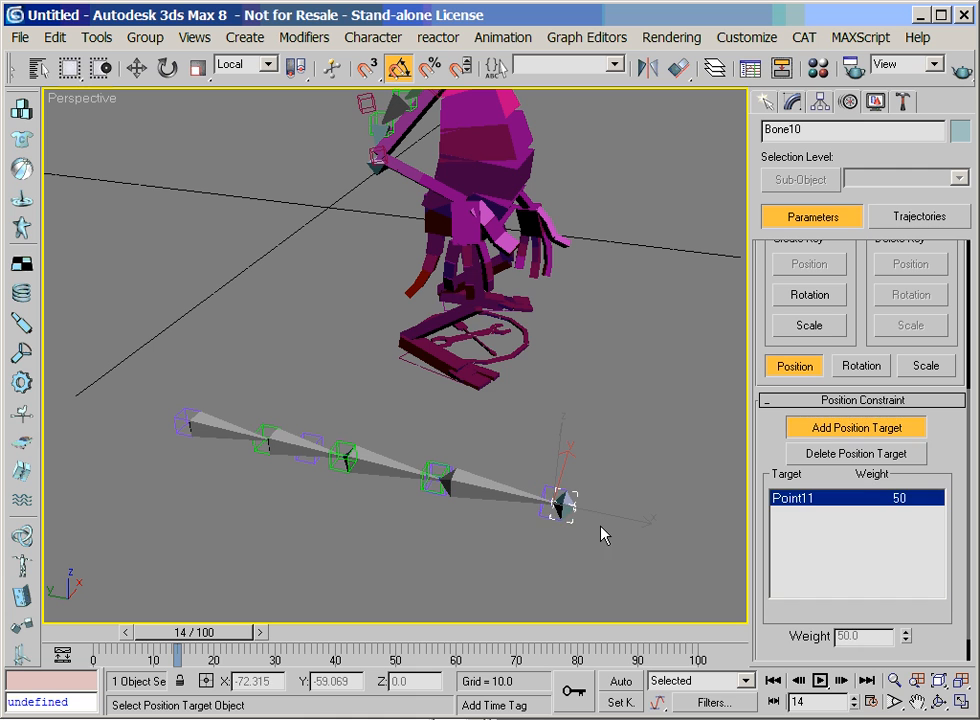
right_click(564, 549)
Move the end helper Point11 upward to bend the curve and test the bone chain
click(557, 527)
click(526, 478)
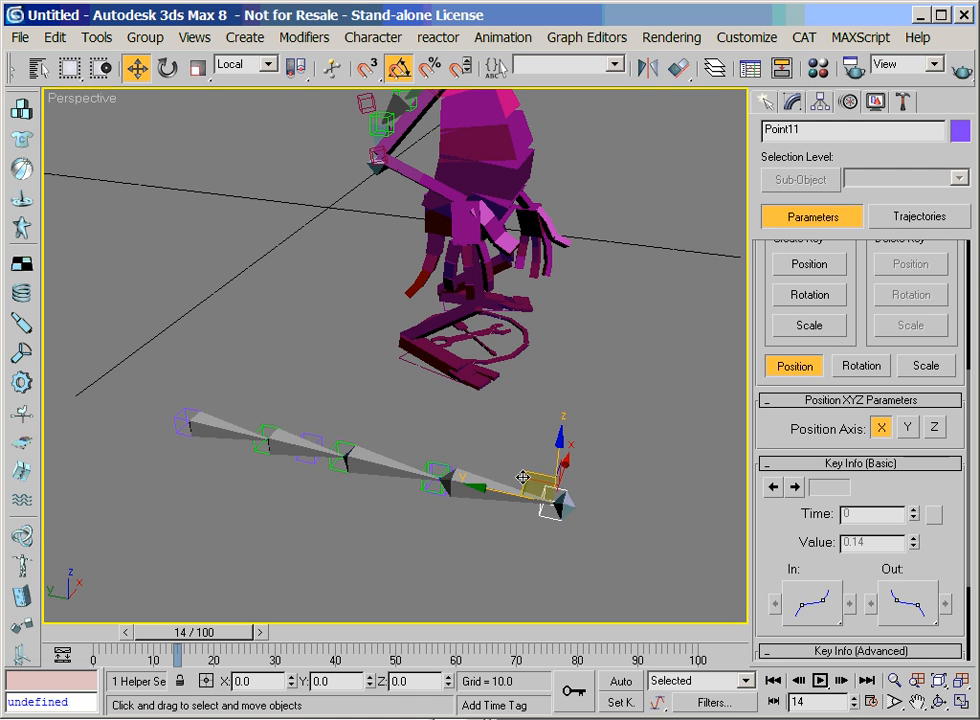
drag(526, 484, 508, 375)
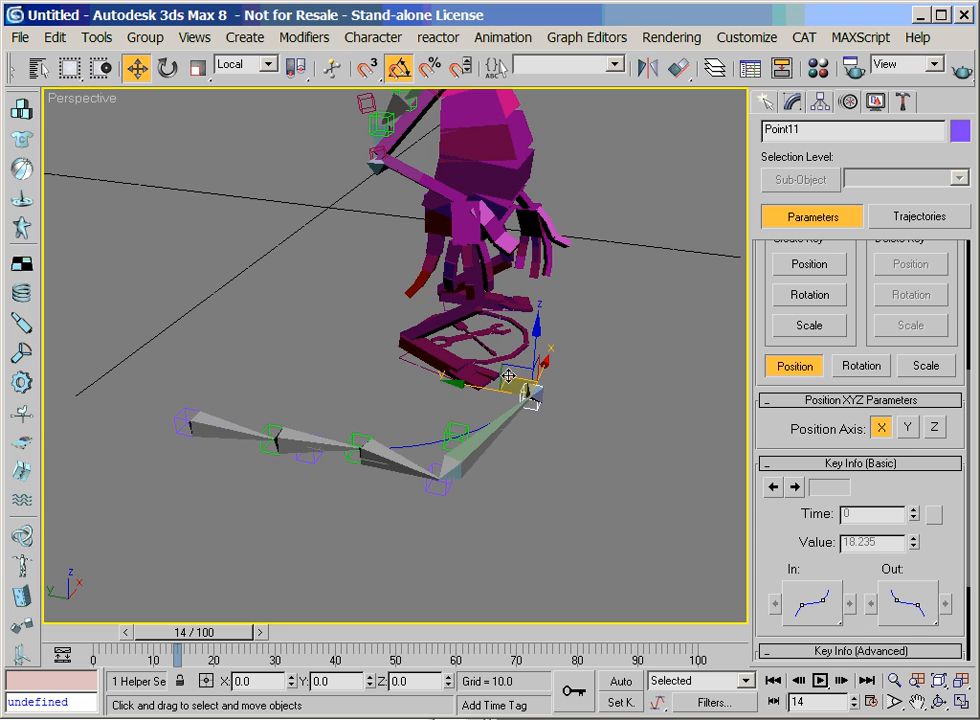
Replace Bone09's position target Point10 with the last green helper on the curve, Point14
click(464, 466)
scroll(843, 527, up, 5)
drag(868, 564, 850, 358)
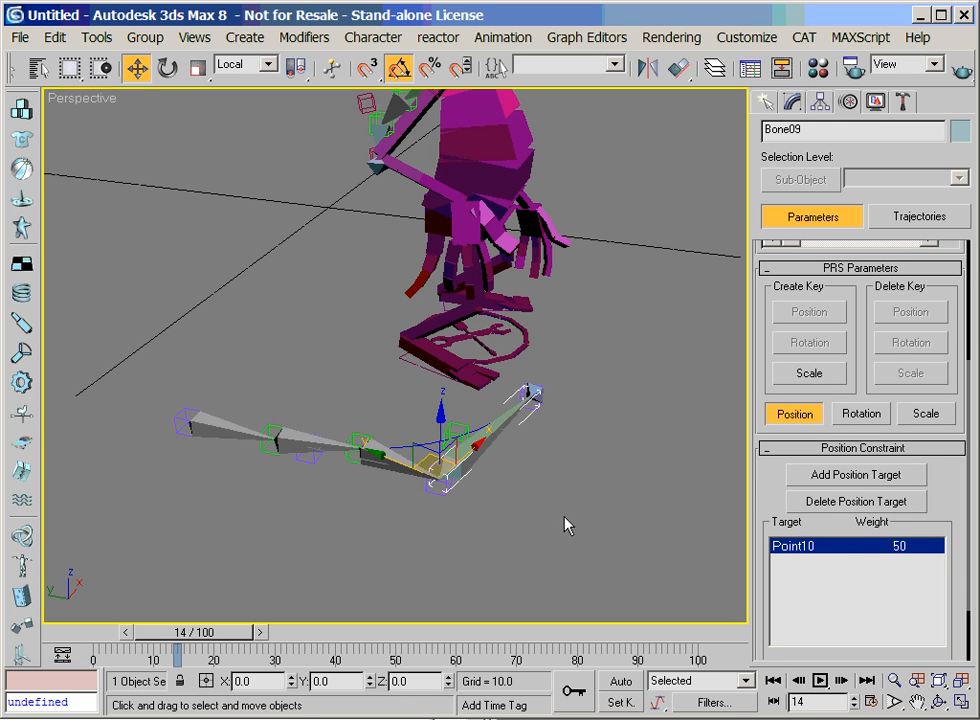
click(815, 482)
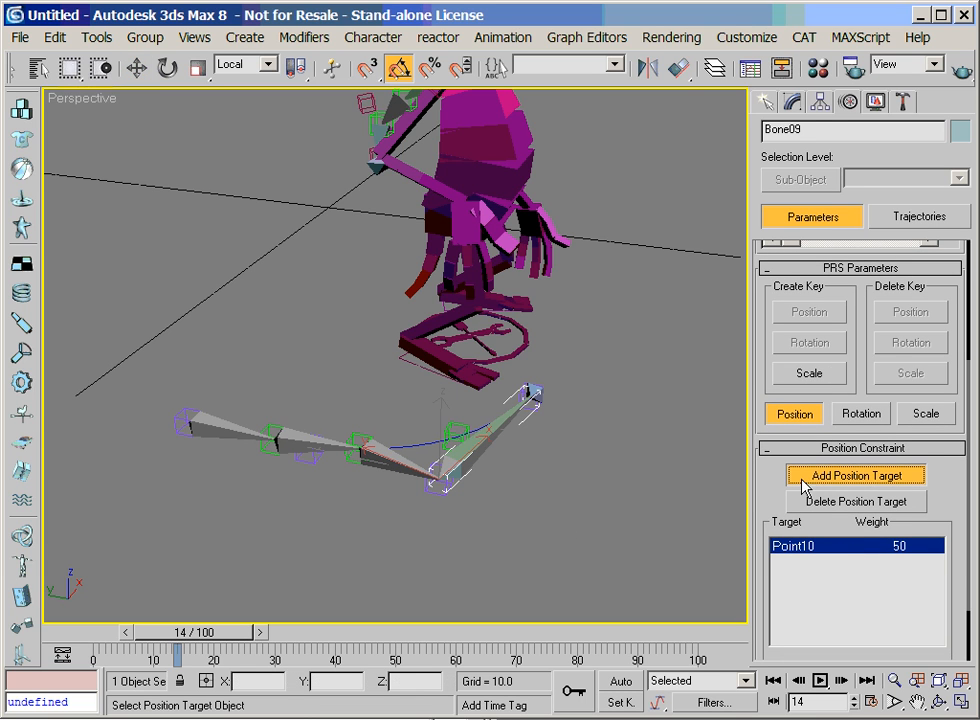
click(458, 432)
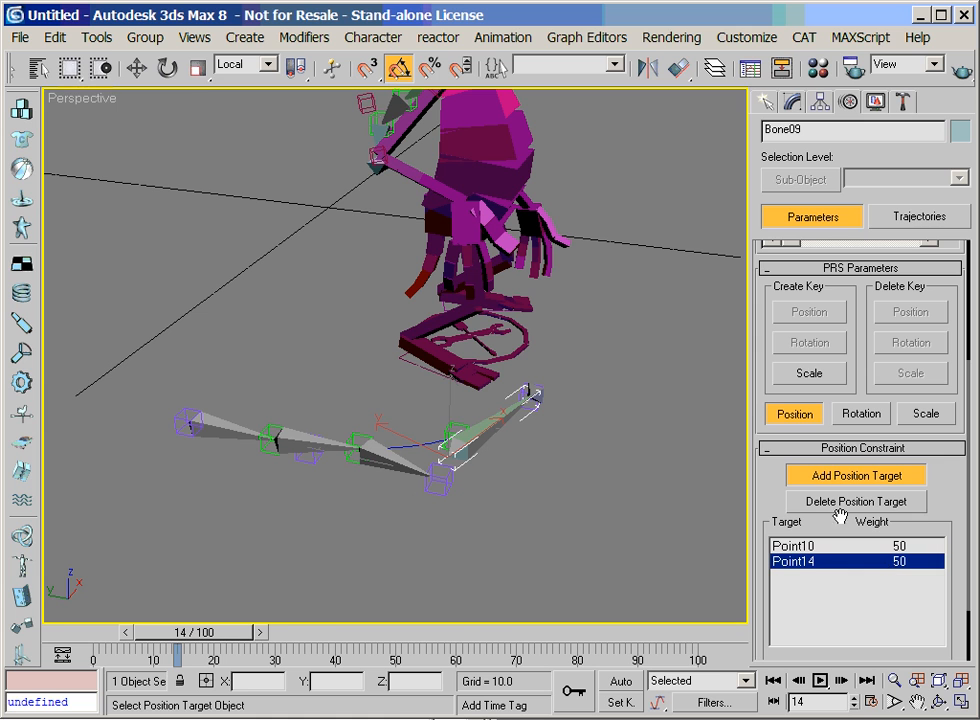
click(880, 546)
click(829, 503)
key(w)
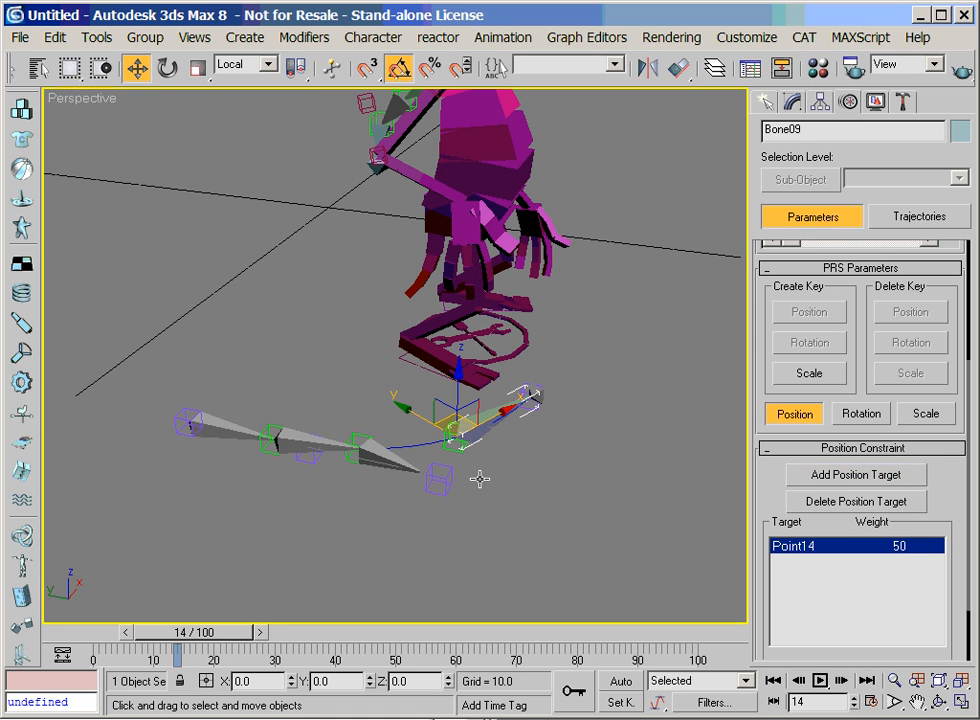
Replace Bone08's LookAt target Point10 with the green helper Point14
click(400, 473)
click(392, 460)
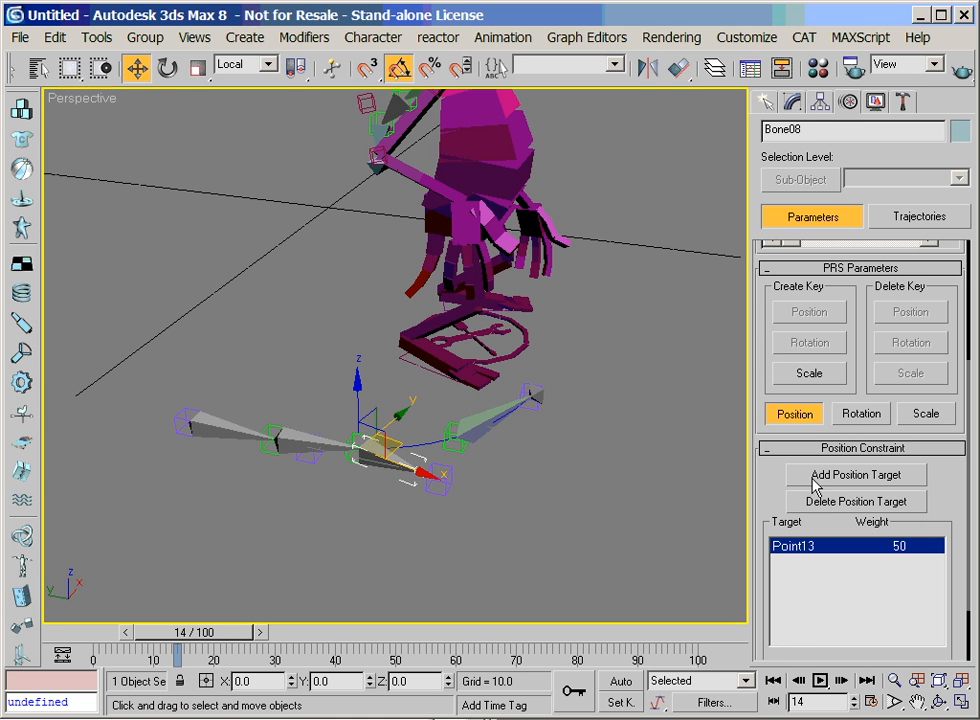
click(860, 413)
scroll(800, 530, down, 5)
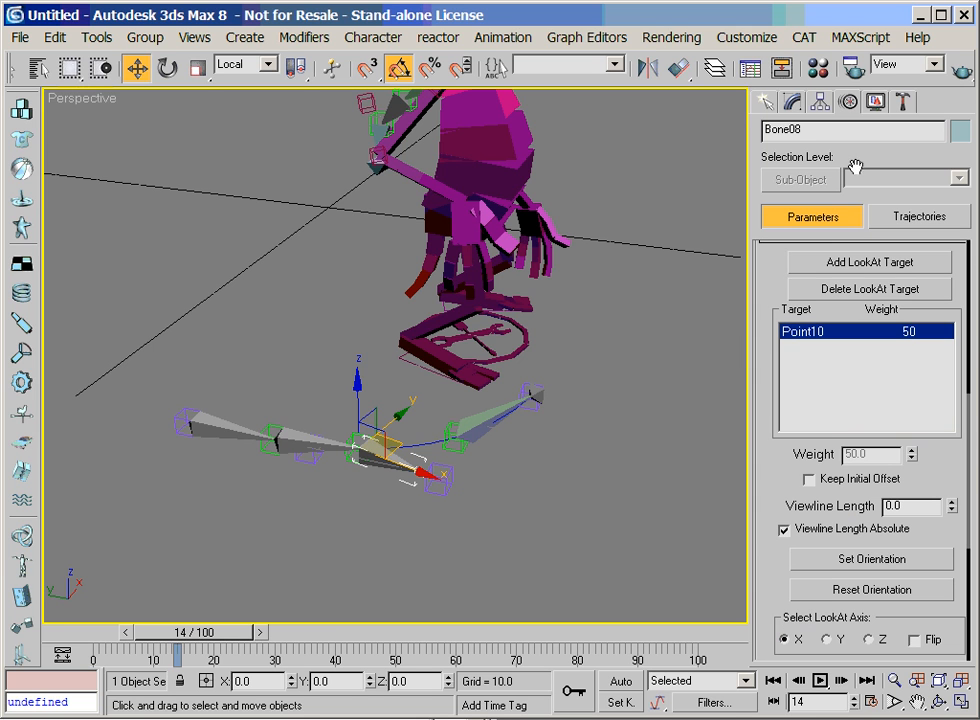
click(868, 263)
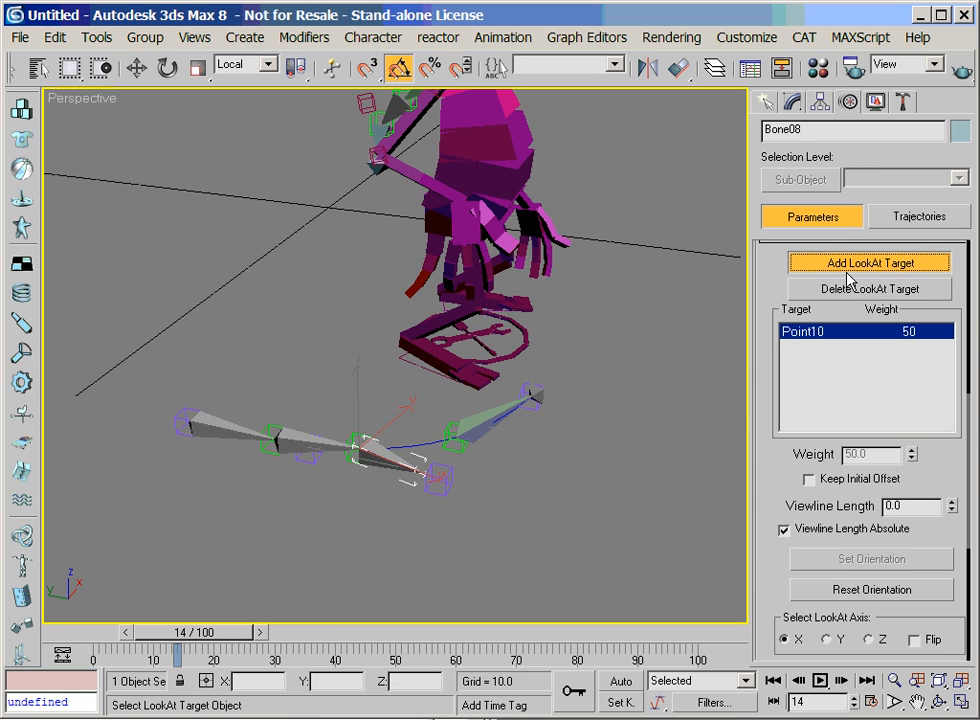
click(458, 451)
click(841, 333)
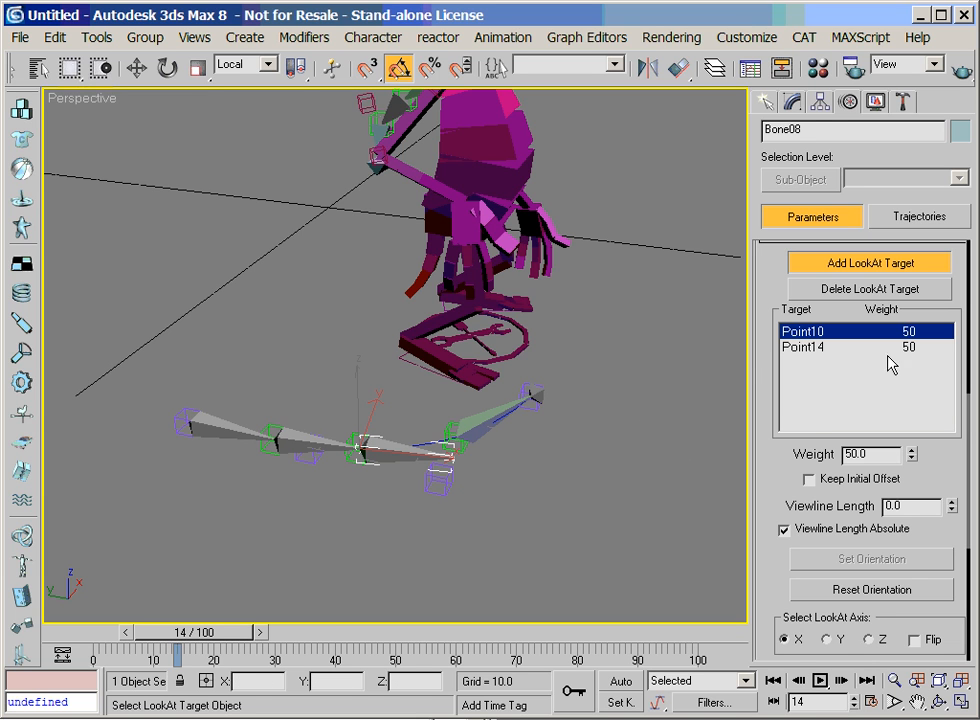
click(928, 289)
right_click(474, 531)
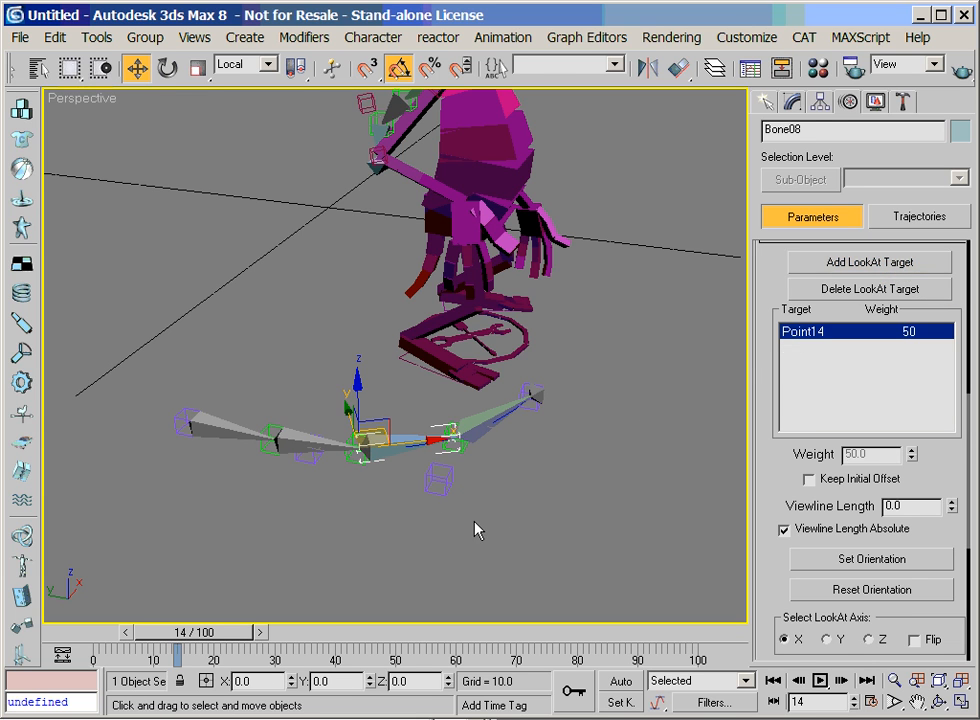
Move the curve's handle helper Point10 and end helper Point11 to test how the bone chain bends
click(432, 488)
drag(431, 470, 398, 502)
click(516, 436)
click(409, 520)
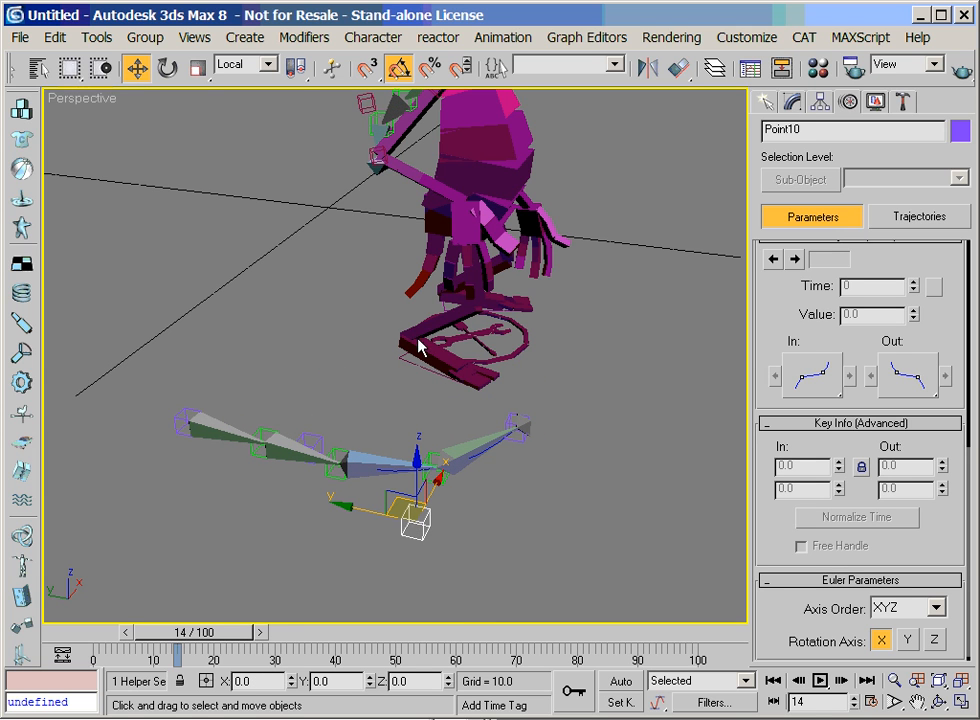
Link the handle helper Point10 to the end helper Point11 as its parent
click(16, 70)
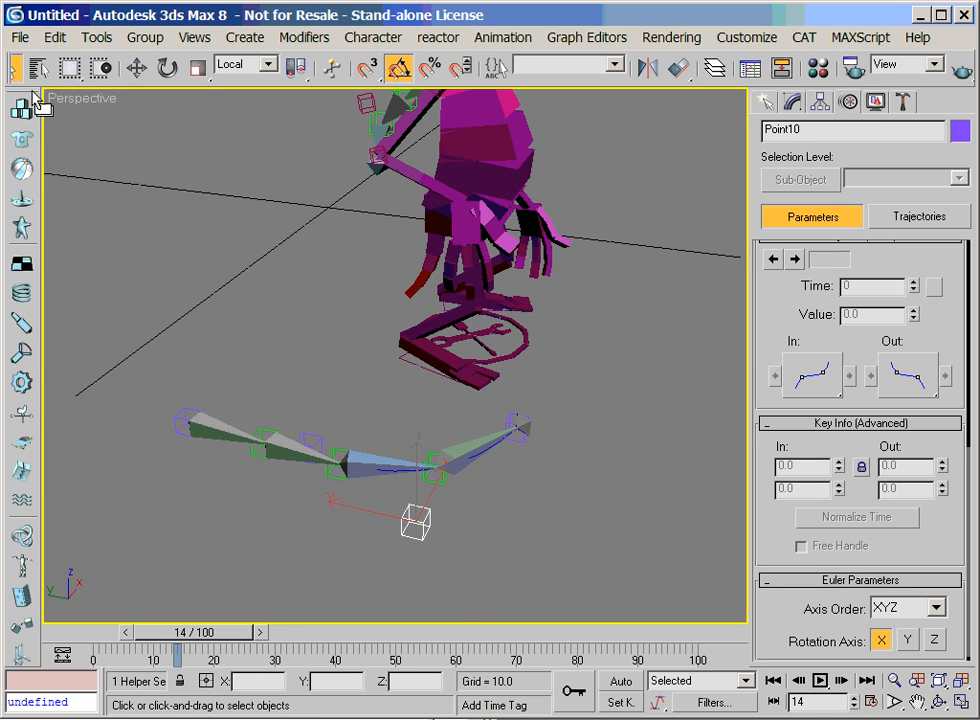
drag(42, 87, 300, 84)
click(93, 67)
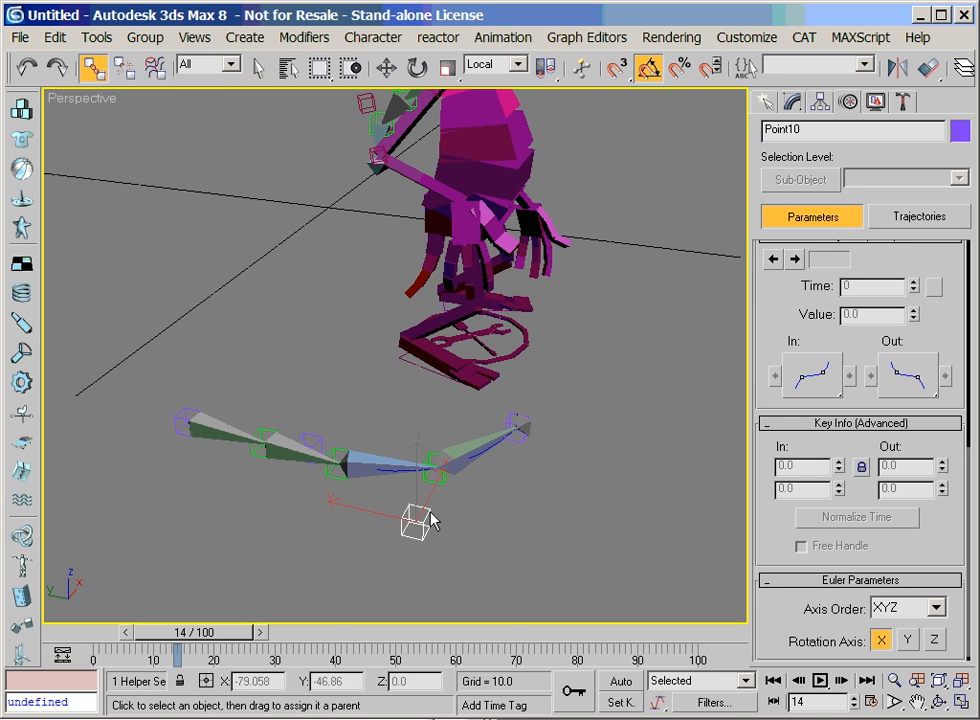
drag(421, 527, 521, 444)
Move the end helper Point11 and its linked handle Point10 to straighten the bone chain
click(516, 442)
right_click(510, 441)
click(540, 469)
drag(428, 519, 542, 464)
click(487, 433)
Align the curve's start helper Point08 to the elbow helper Point04 in position and orientation, pivot to pivot
click(191, 412)
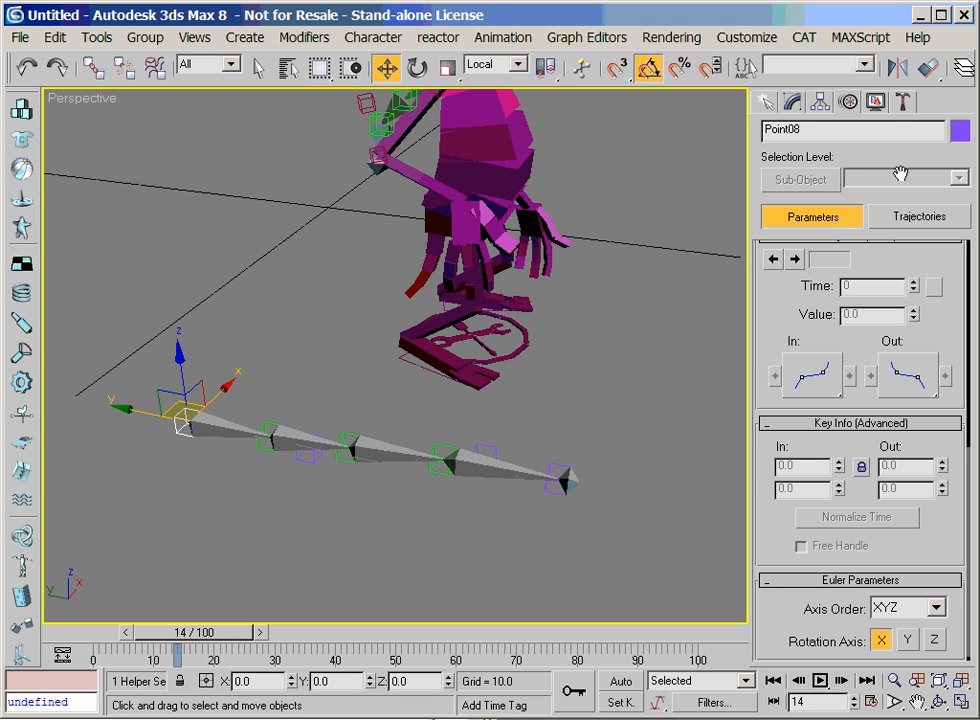
click(927, 68)
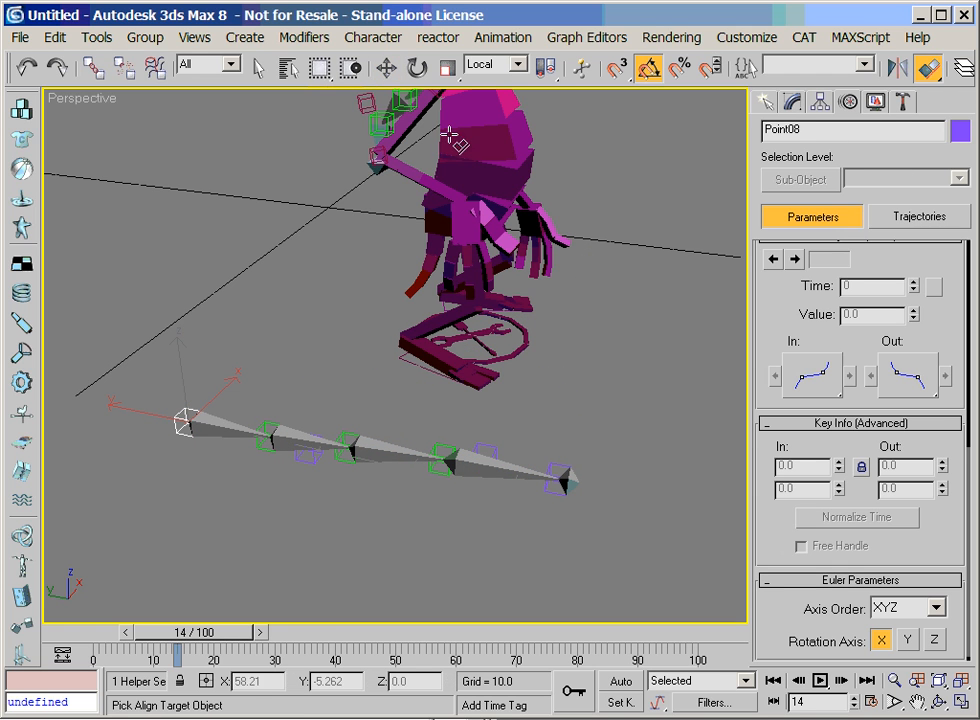
click(372, 153)
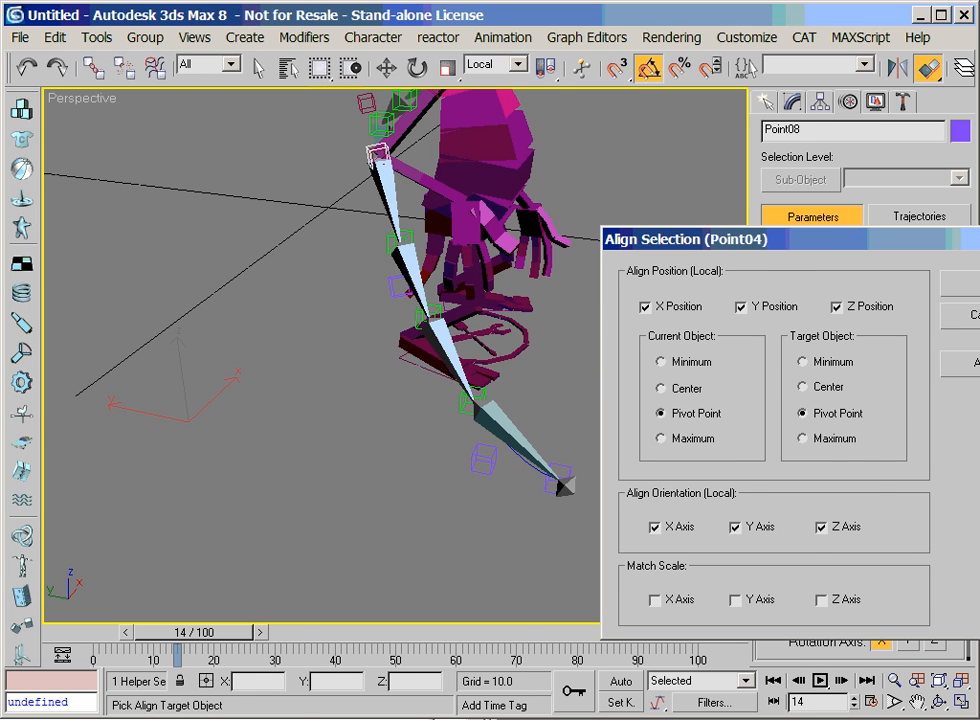
click(975, 284)
Align the end helper Point11 to AlienRArmPalm in position and orientation, pivot to pivot
click(561, 484)
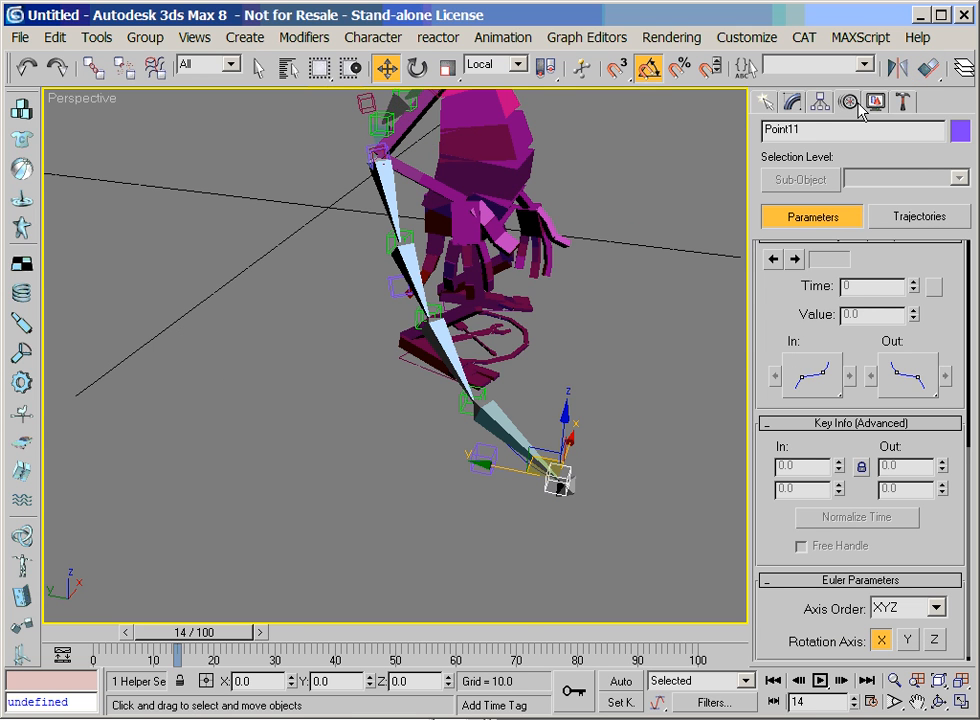
click(927, 67)
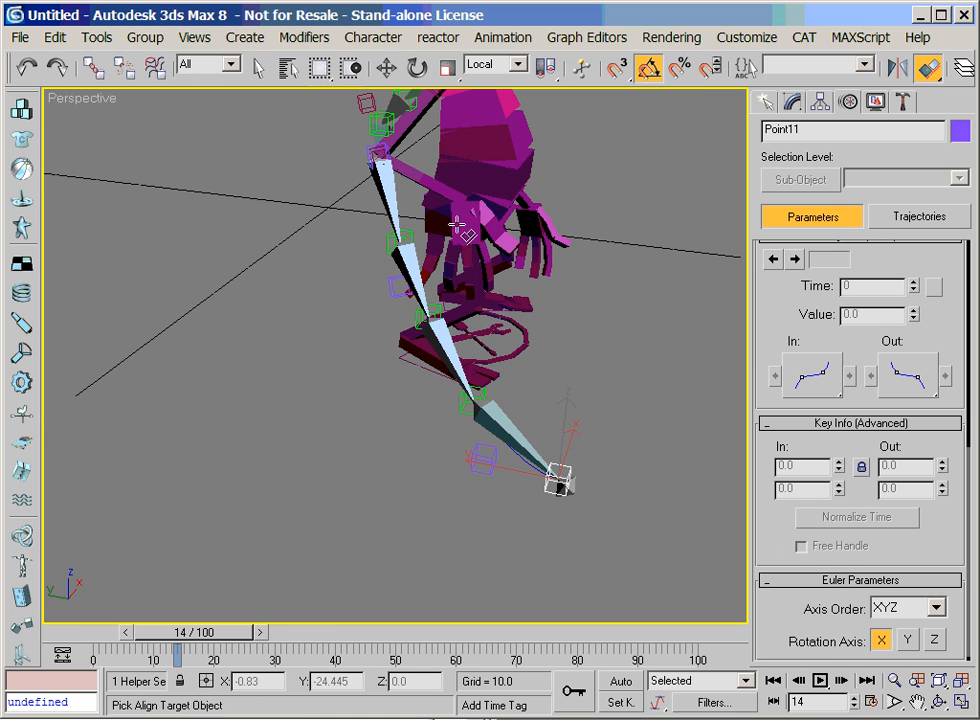
click(458, 205)
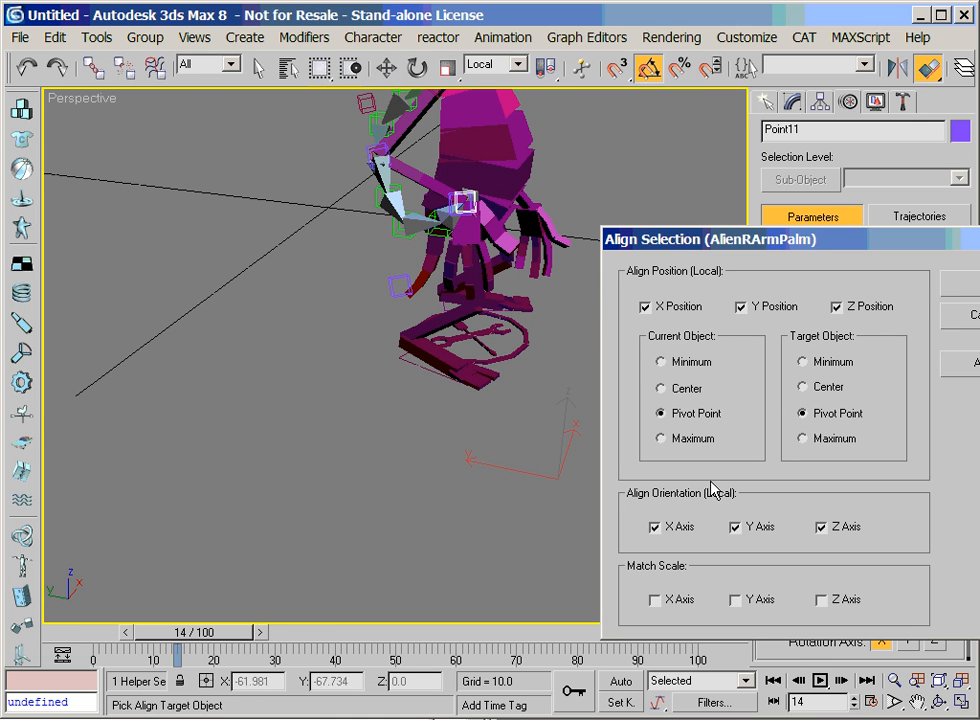
key(Return)
Link the end helper Point11 to AlienRArmPalm
key(z)
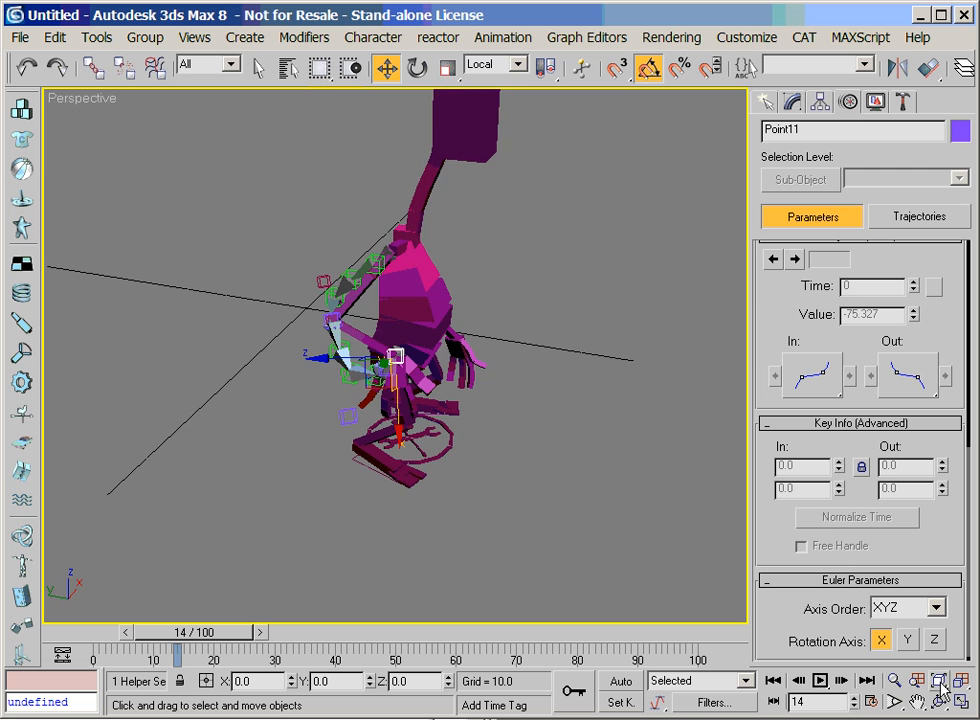
click(893, 680)
drag(532, 529, 541, 465)
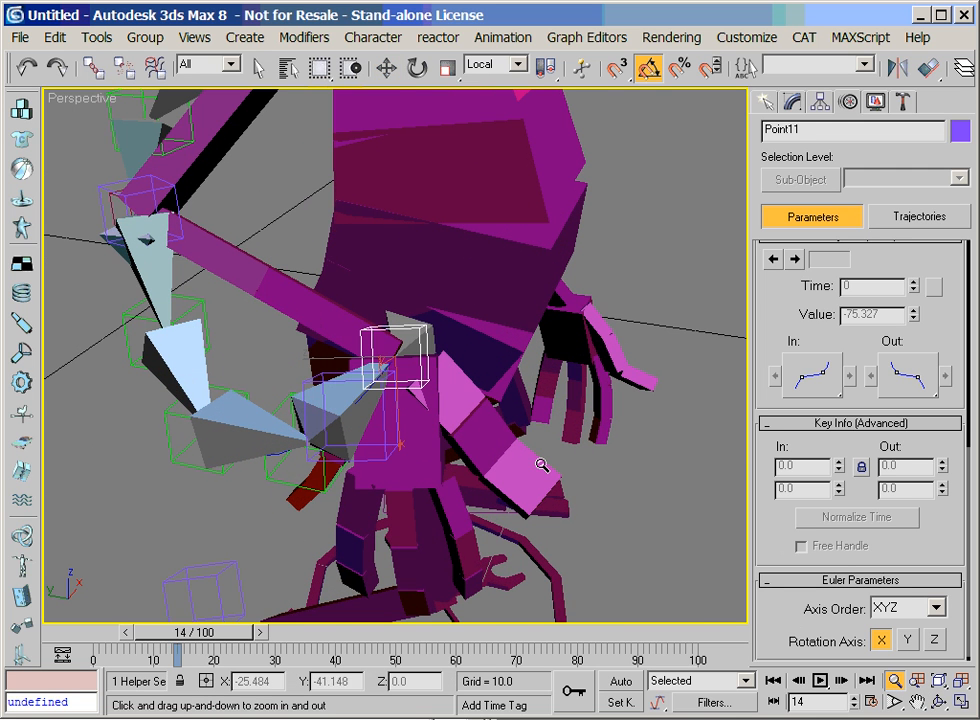
key(w)
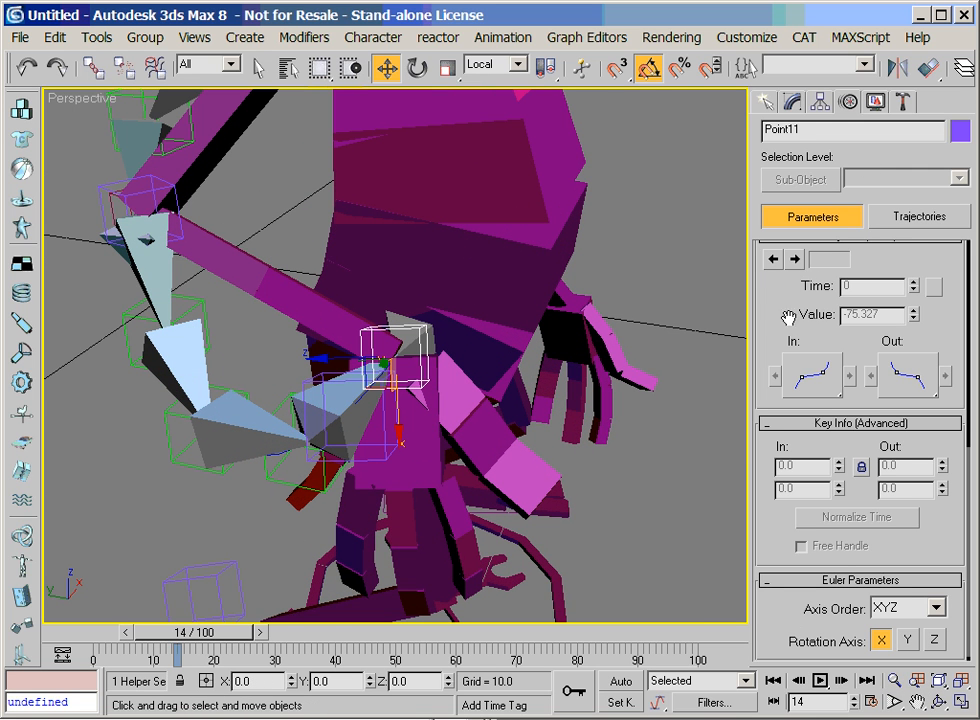
drag(788, 313, 820, 422)
click(101, 64)
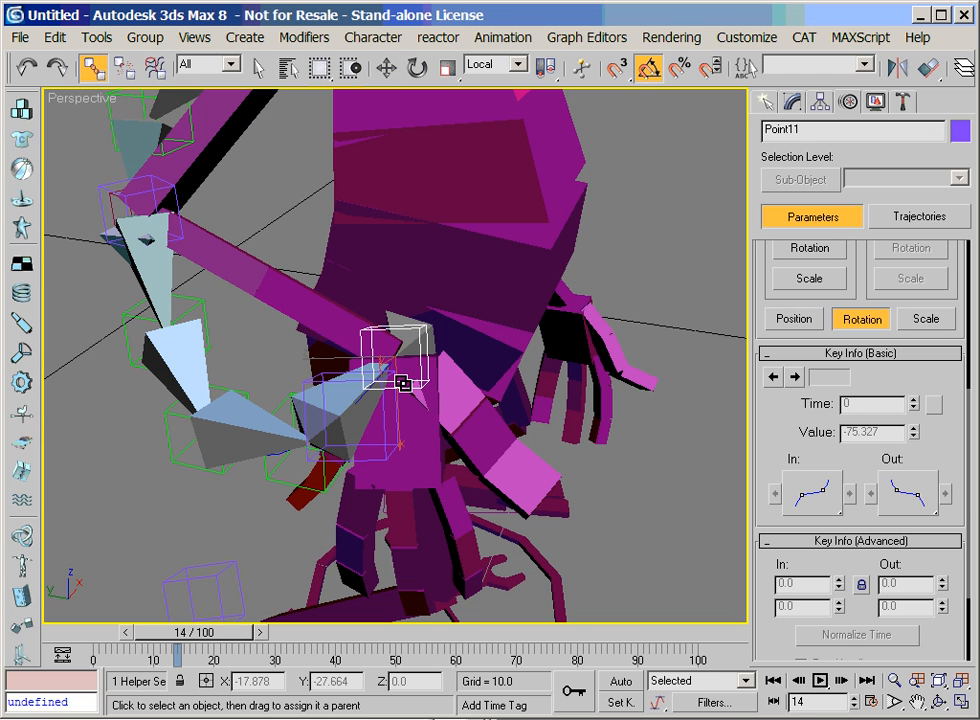
drag(399, 450, 426, 451)
Rotate the wrist helper Point11 to swing its handle and reshape the end of the forearm curve
click(417, 67)
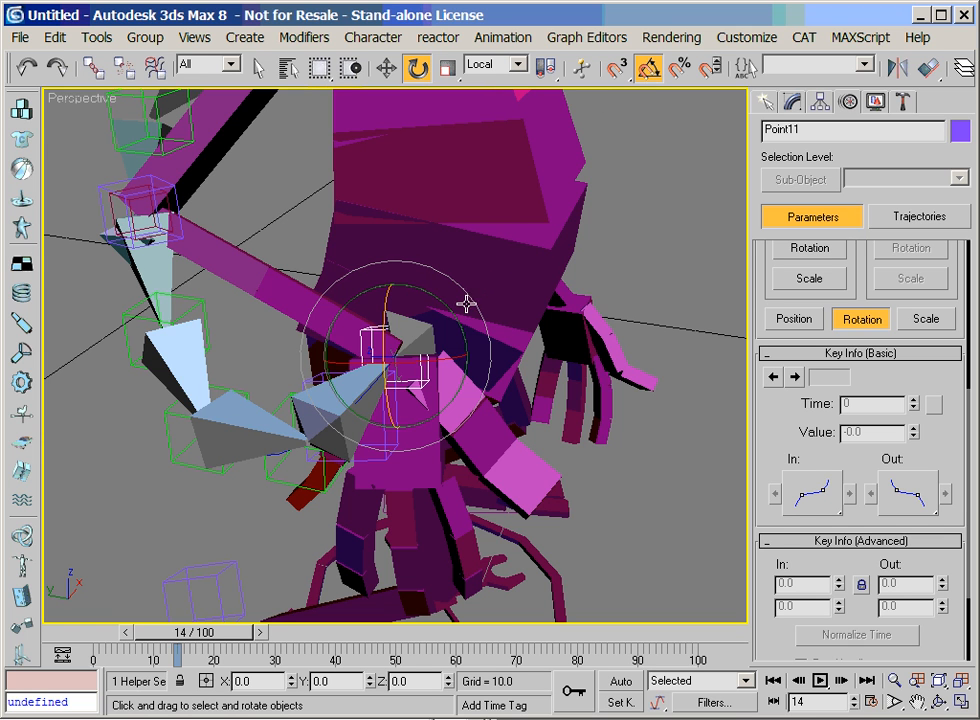
drag(431, 308, 495, 380)
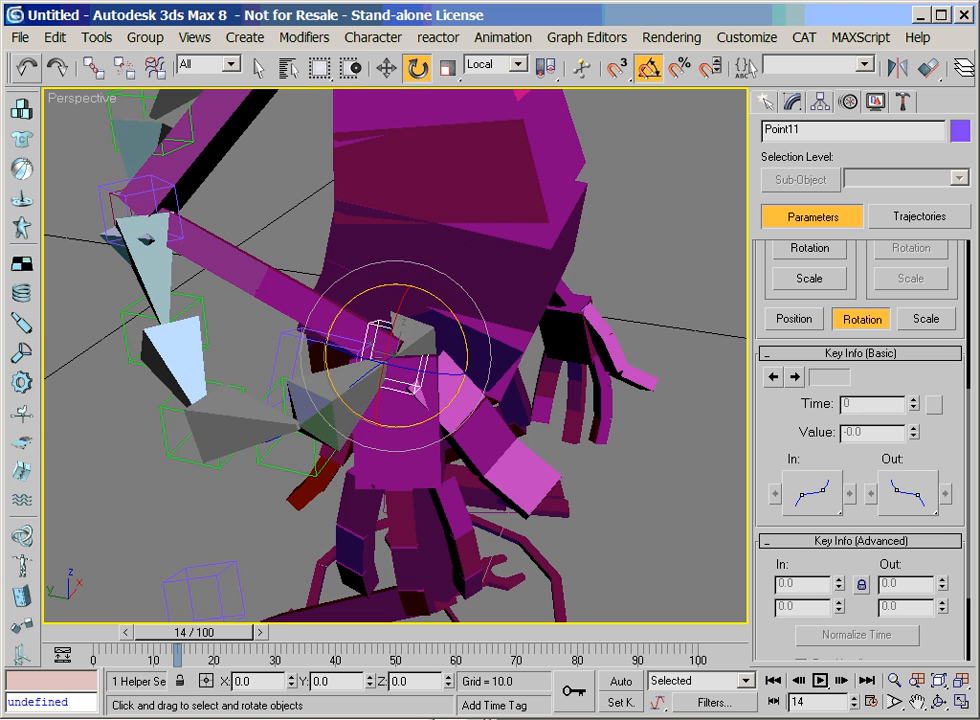
click(26, 67)
drag(438, 359, 363, 359)
drag(423, 291, 475, 375)
Rotate the elbow helper Point08 to reorient the start of the forearm curve, undoing the surplus rotation
click(104, 190)
mouse_move(192, 256)
mouse_down()
mouse_move(212, 223)
mouse_move(204, 257)
mouse_up()
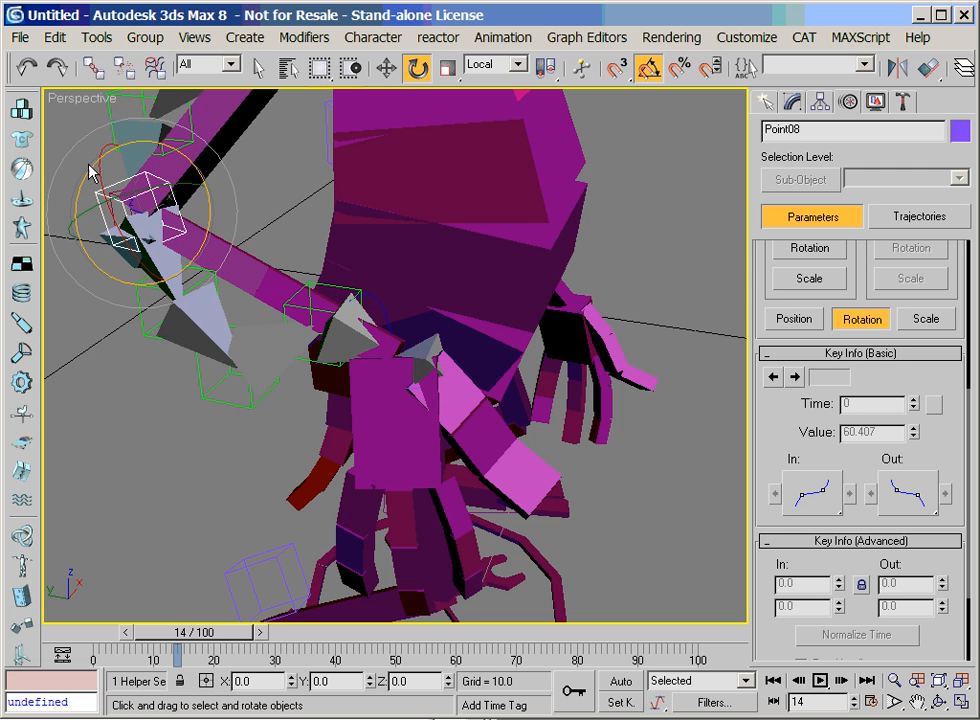
click(25, 70)
Move the handle helper Point09 up close to the elbow to flatten the forearm curve
click(898, 681)
drag(298, 400, 298, 455)
right_click(290, 456)
click(275, 500)
right_click(265, 490)
click(293, 514)
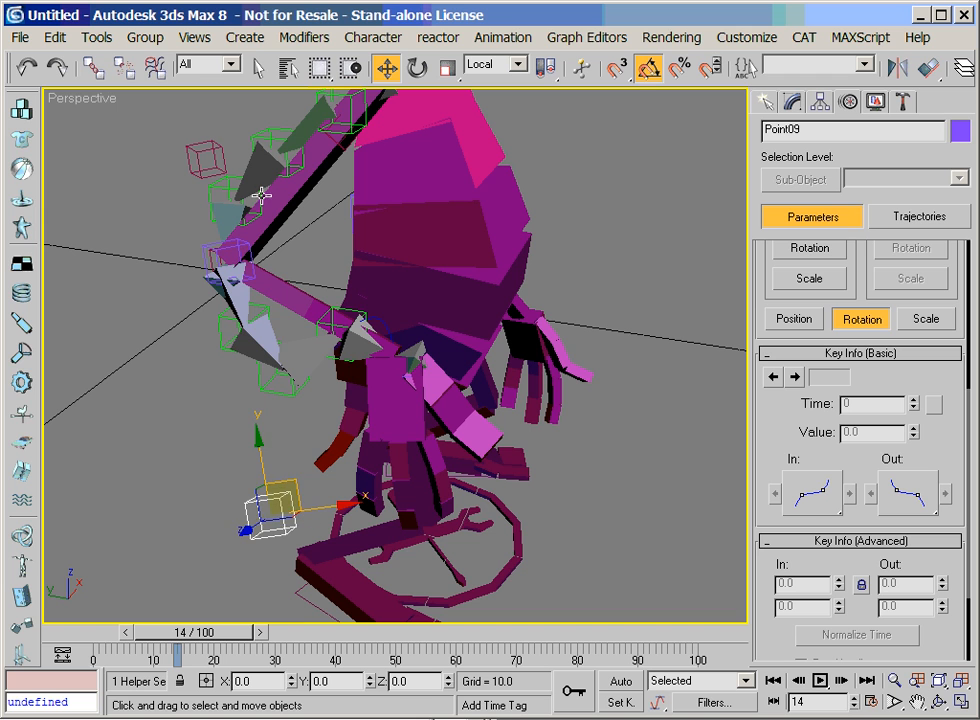
drag(262, 474, 259, 300)
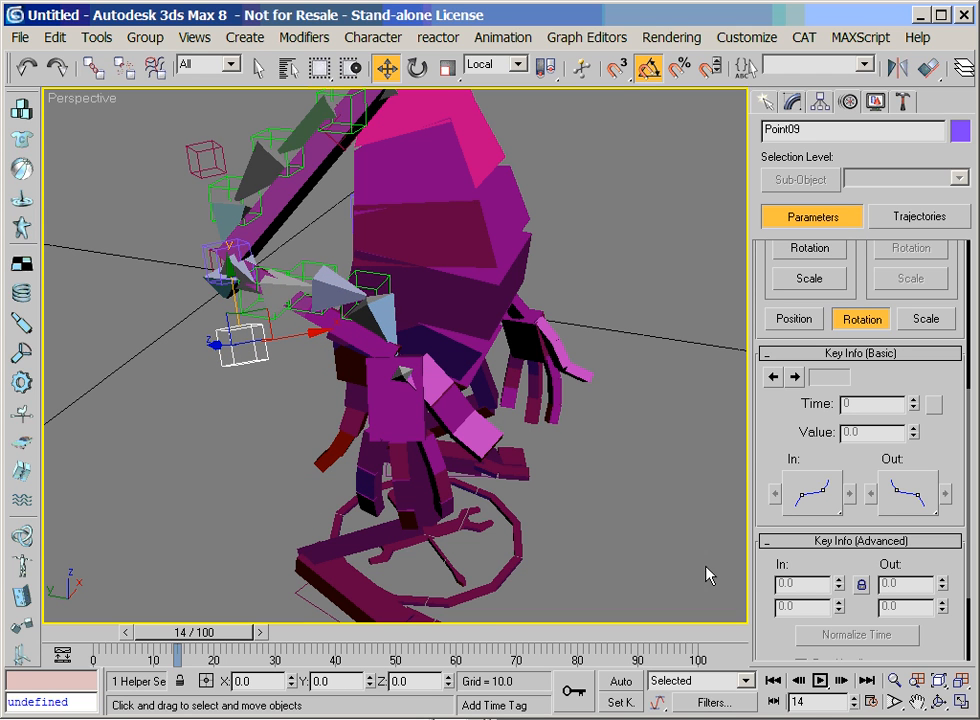
Try moving AlienRArmPalm to test how the forearm bones follow, and undo the move
click(894, 682)
drag(441, 500, 446, 462)
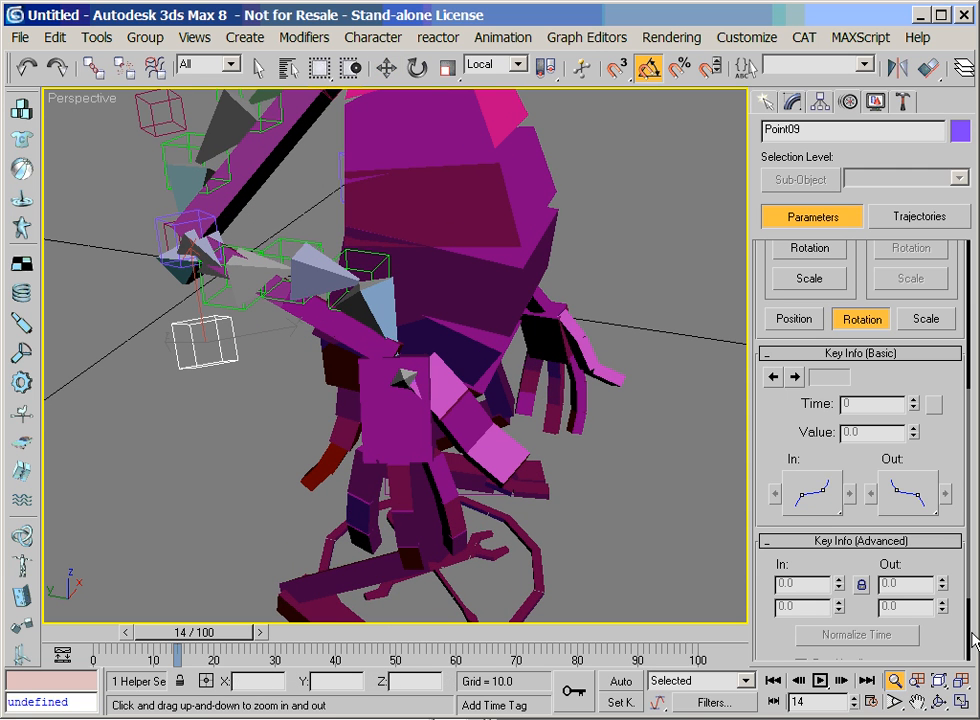
click(918, 697)
drag(575, 420, 663, 499)
right_click(664, 496)
click(467, 494)
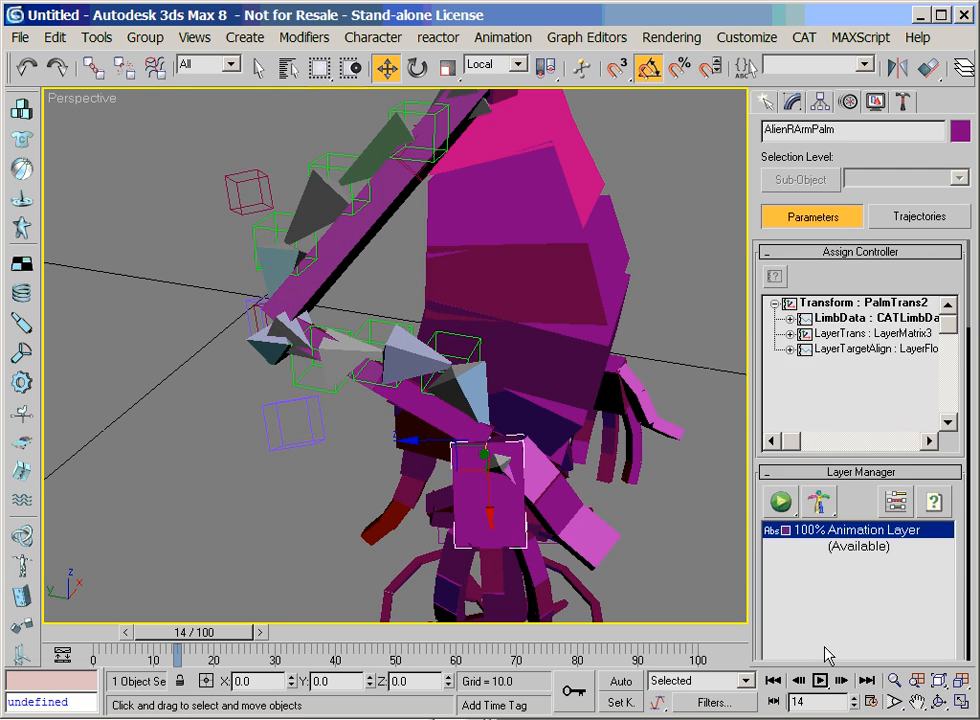
click(904, 684)
drag(389, 425, 428, 478)
right_click(428, 478)
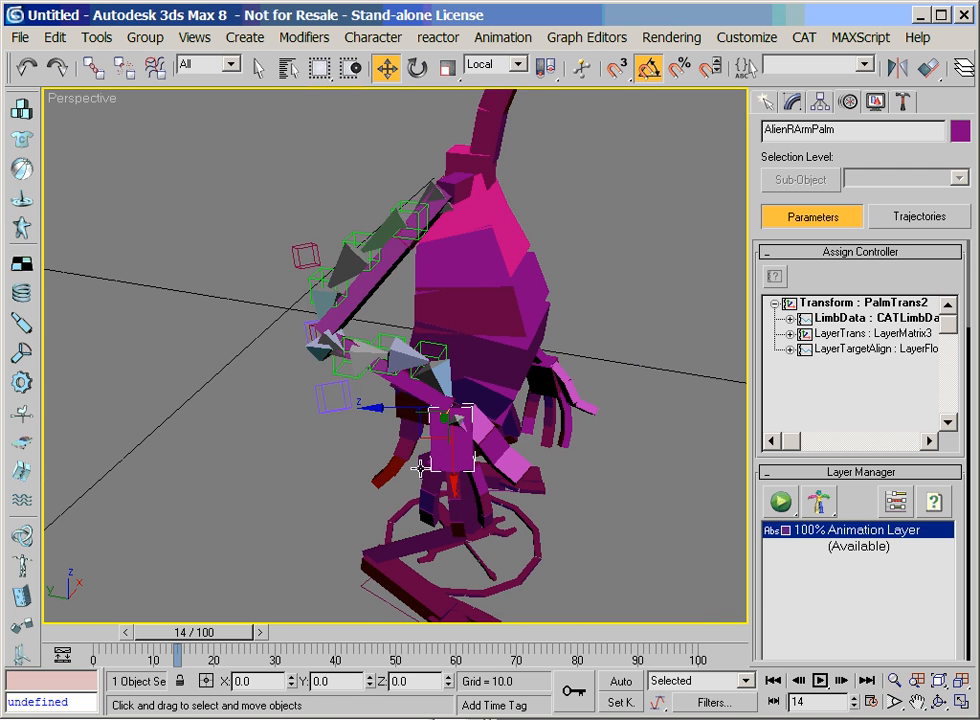
drag(421, 431, 390, 476)
click(28, 76)
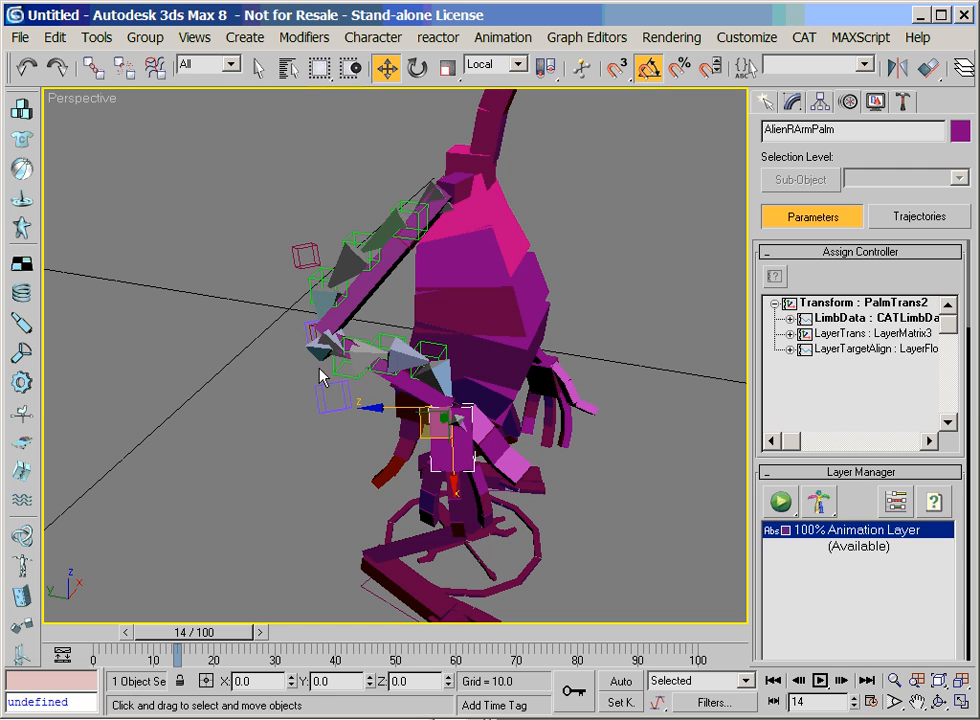
Try moving the elbow helper Point04 to test how the two arm curves respond
click(309, 338)
click(898, 685)
drag(322, 405, 324, 347)
right_click(324, 347)
drag(307, 290, 370, 278)
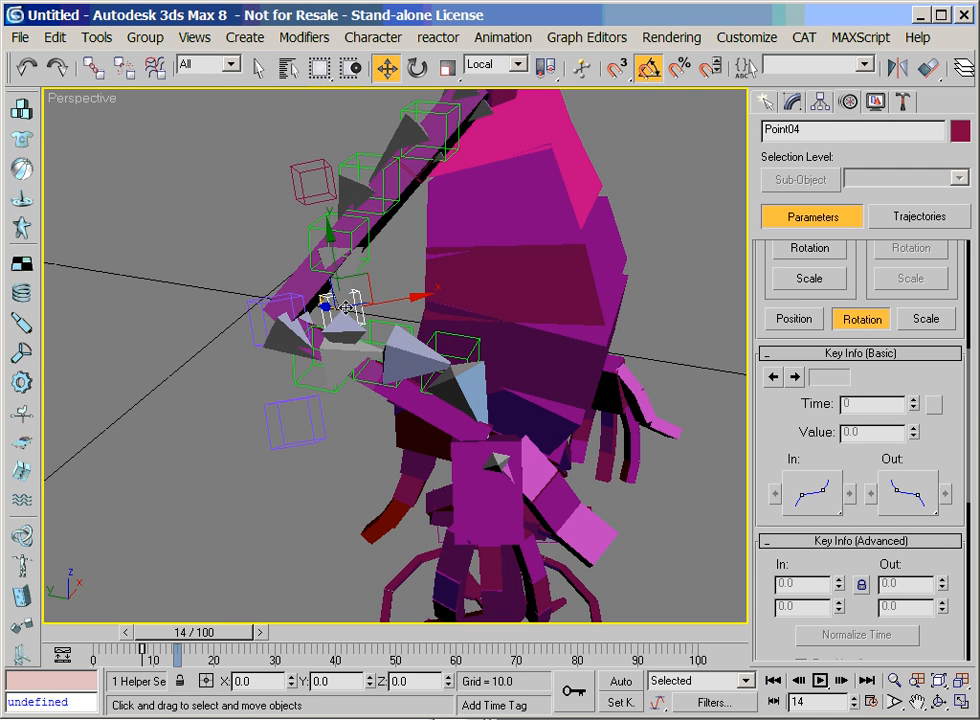
Link the forearm curve's start helper Point08 to the character's forearm bone
drag(267, 323, 249, 323)
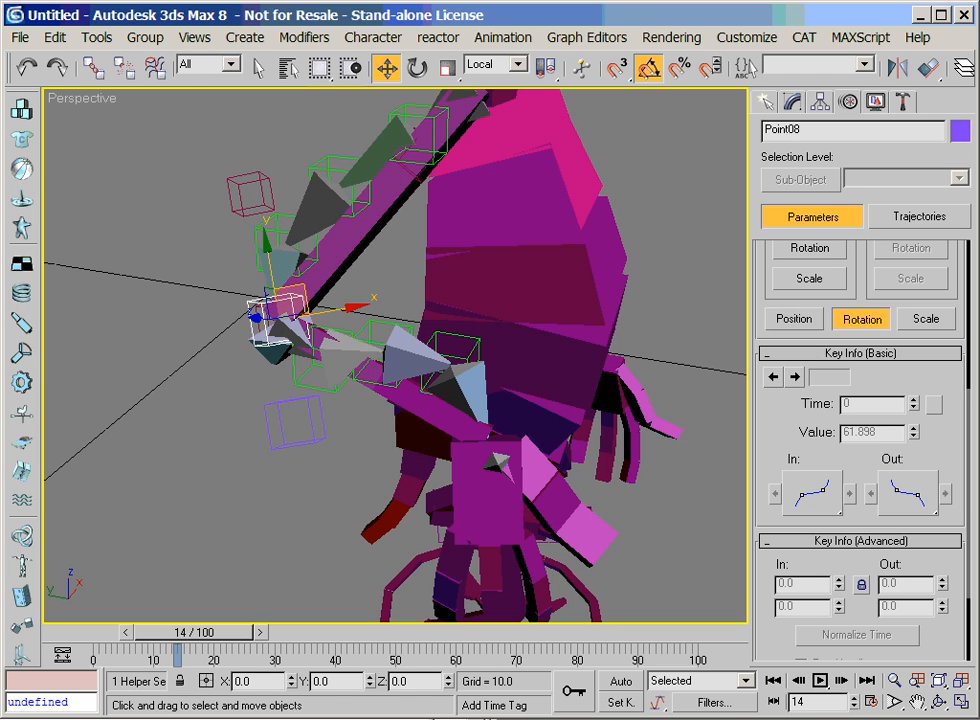
click(93, 67)
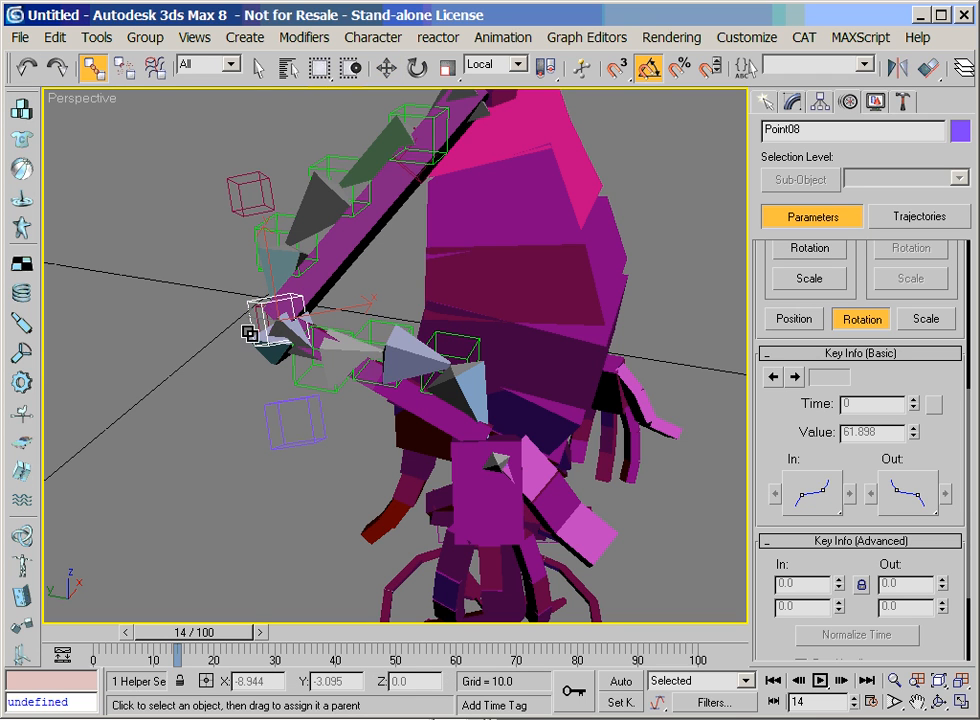
drag(262, 320, 318, 337)
Move AlienRArmPalm upward to test the linked forearm chain, and adjust the handle helper Point09
click(895, 682)
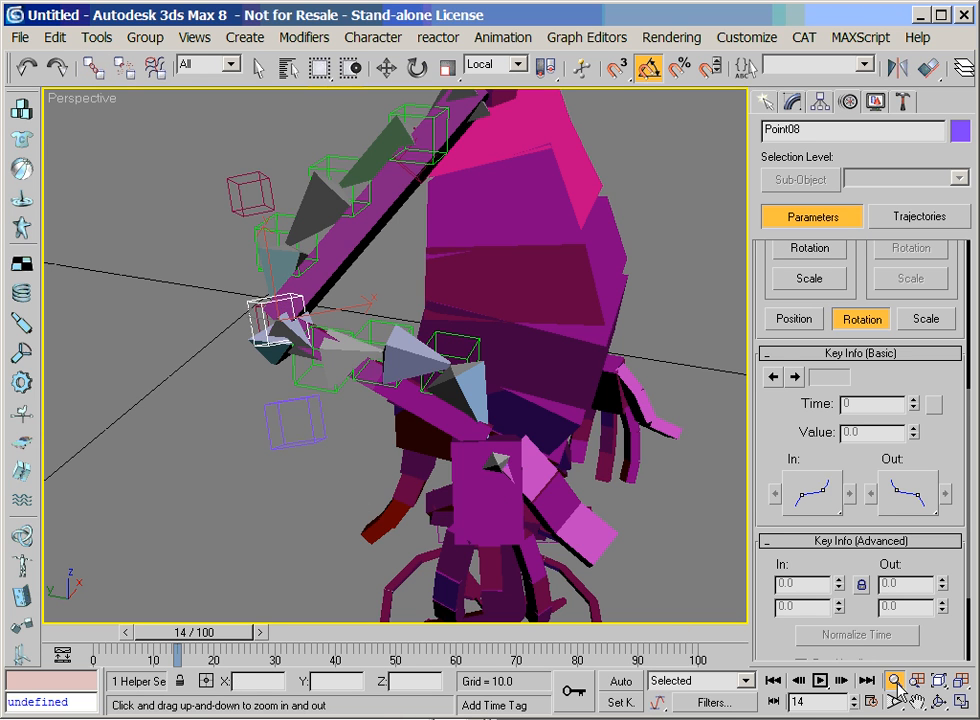
drag(290, 430, 290, 479)
right_click(290, 479)
click(433, 460)
right_click(459, 444)
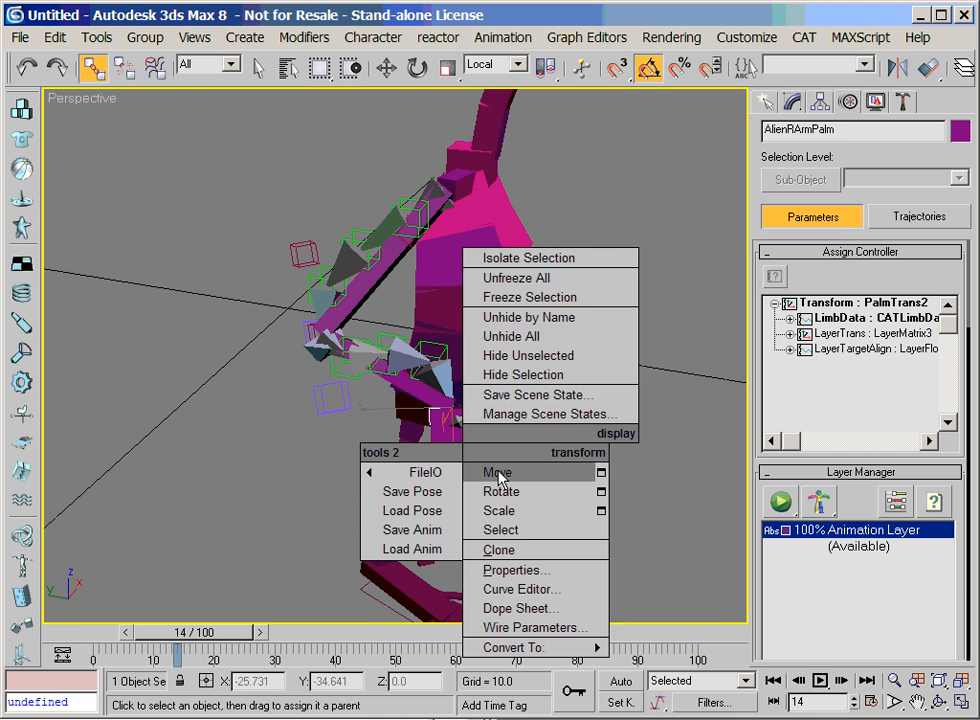
click(497, 472)
drag(436, 432, 424, 396)
click(326, 390)
mouse_move(313, 345)
mouse_down()
mouse_move(320, 428)
mouse_move(304, 343)
mouse_up()
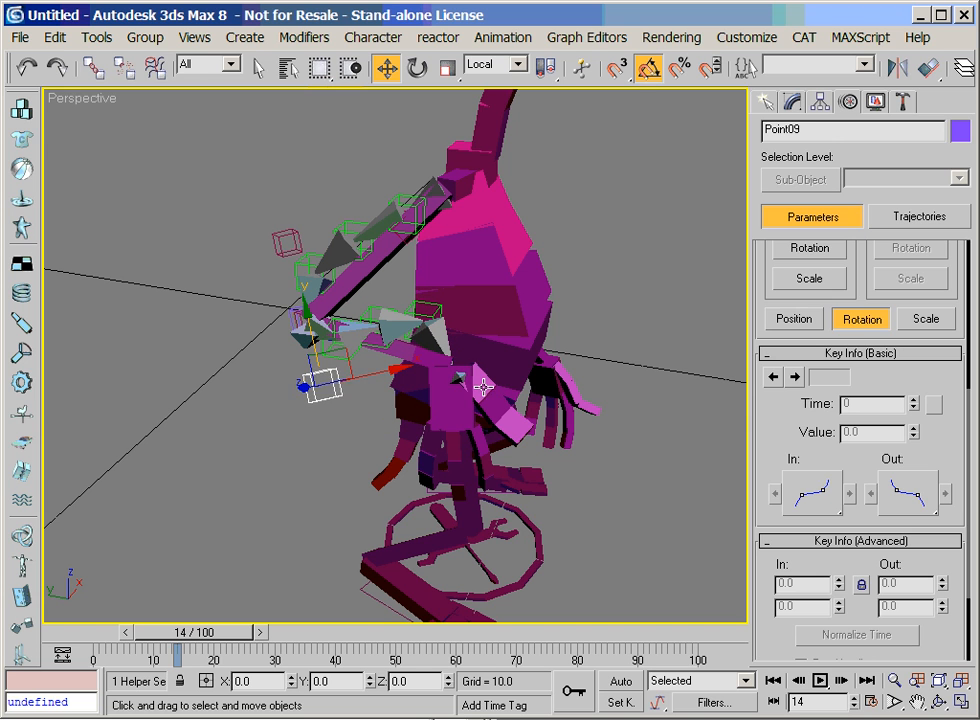
Delete the animation layer from the character's forearm bone AlienRArm21
click(347, 408)
click(326, 394)
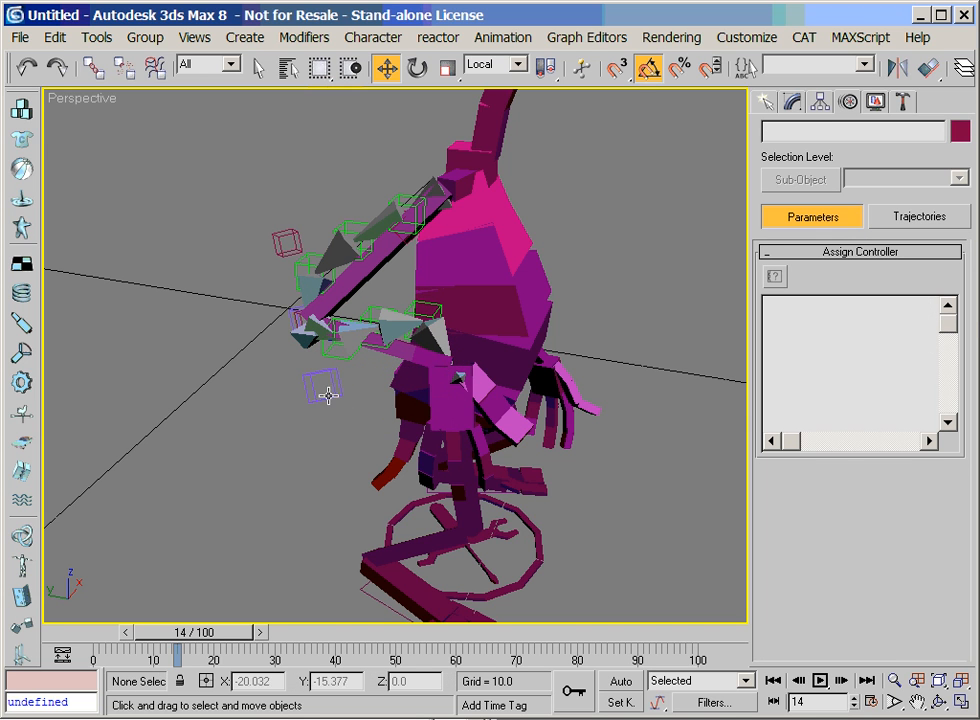
key(F3)
click(341, 326)
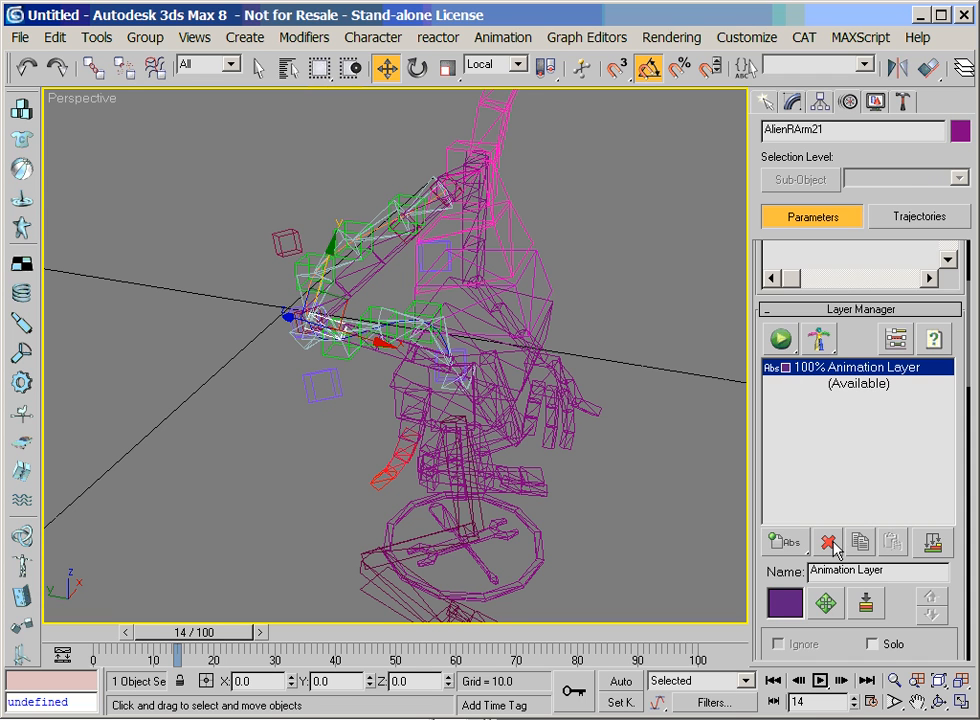
click(829, 542)
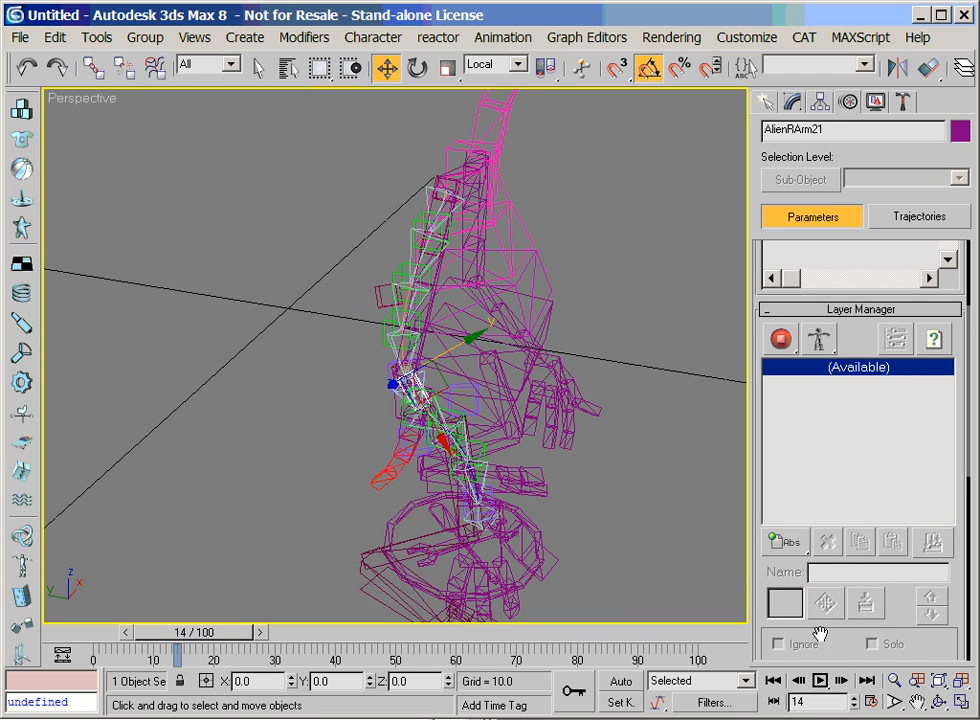
Add an extra bone to forearm segment AlienRArm21 and move it out beside the forearm
click(918, 702)
click(940, 704)
drag(433, 389, 422, 342)
key(w)
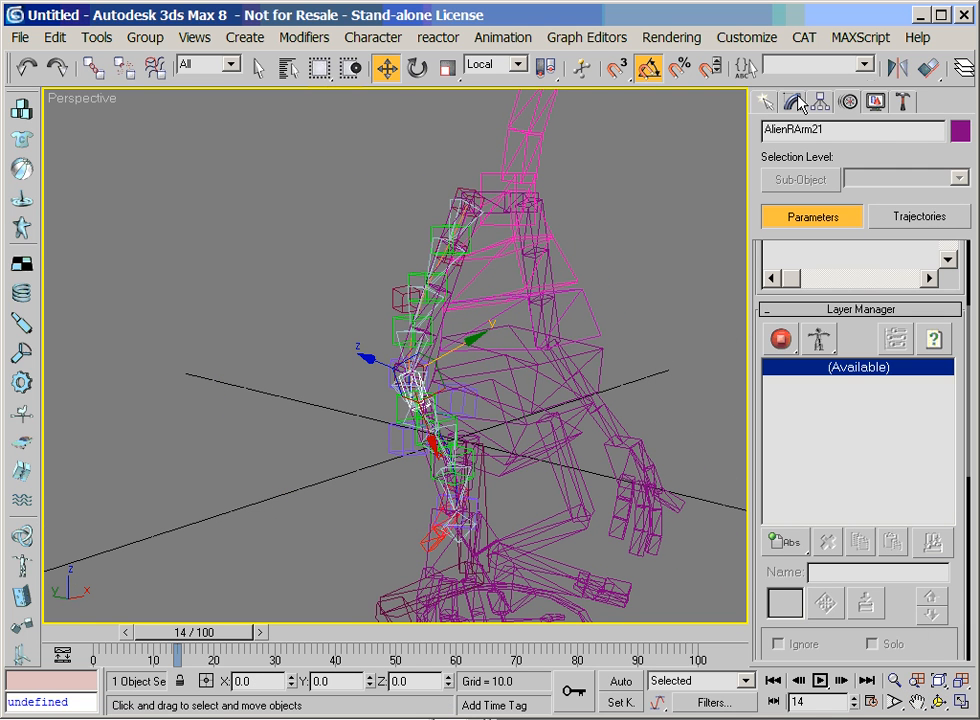
right_click(405, 389)
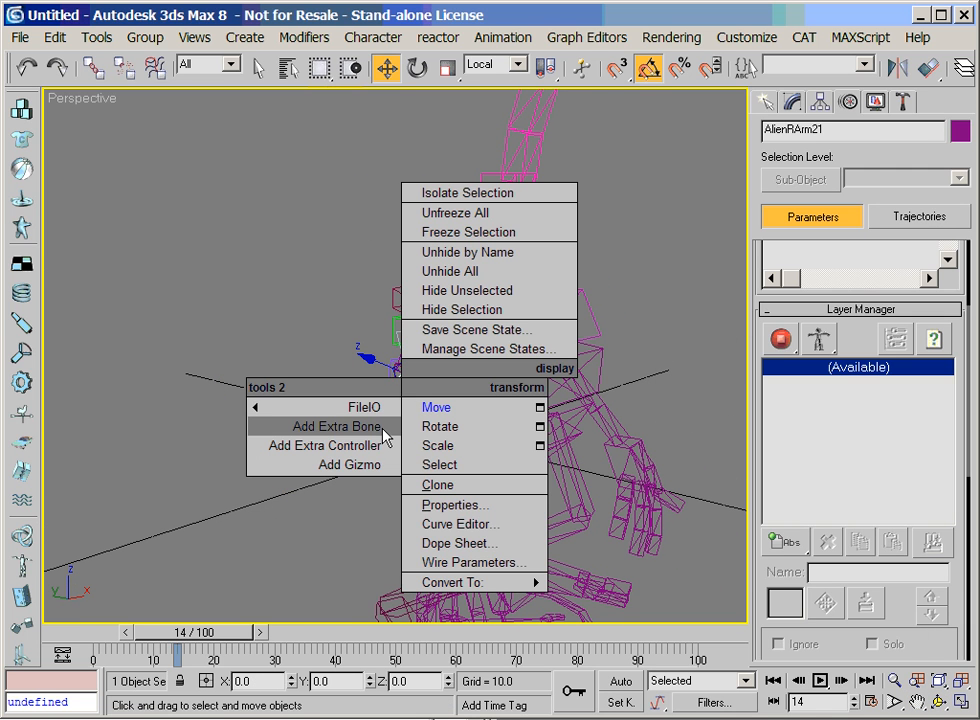
click(382, 428)
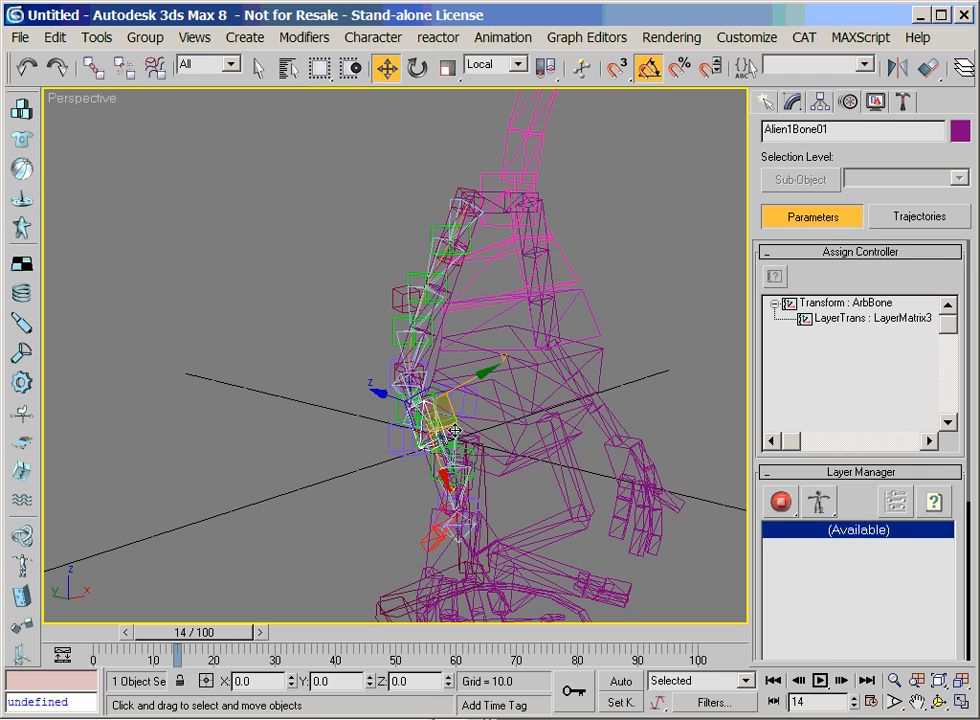
drag(453, 434, 427, 465)
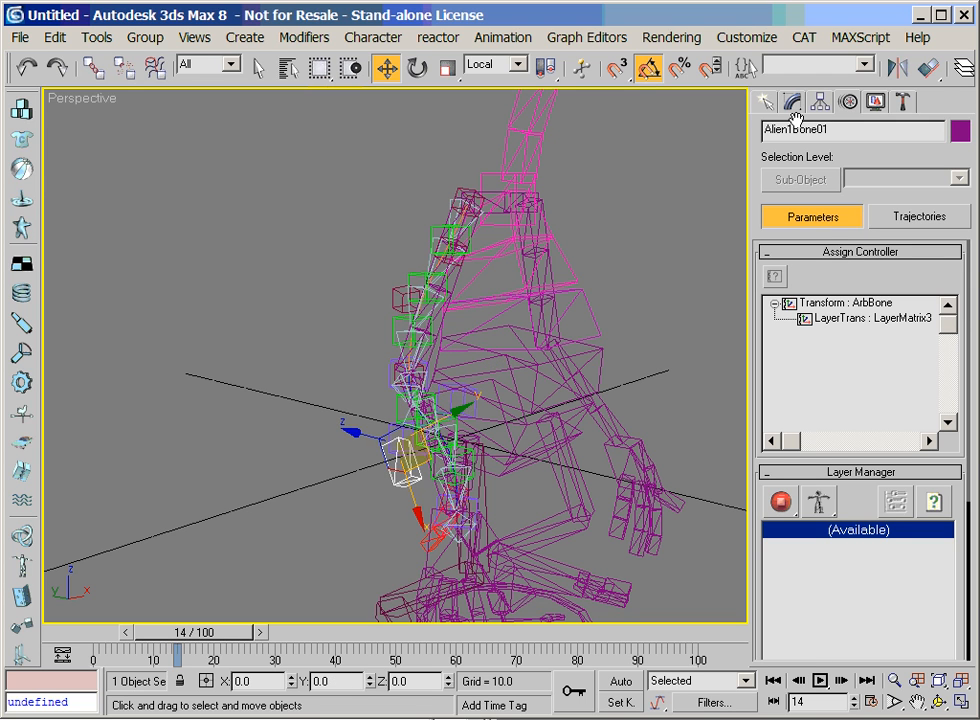
Set the extra forearm bone's Z size to 5
click(793, 103)
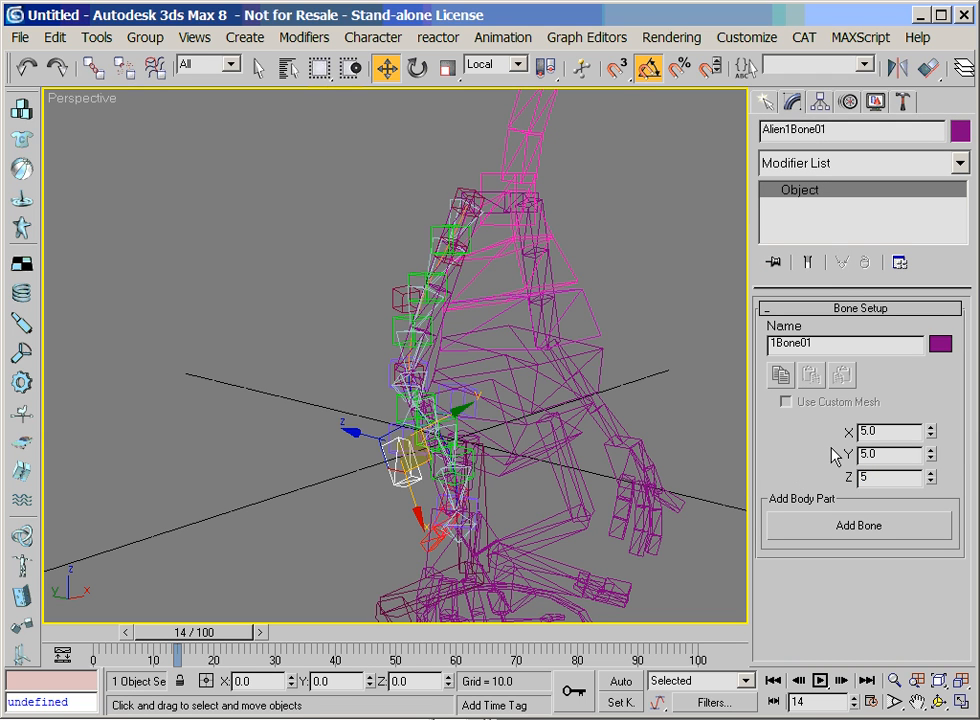
text(5)
key(Return)
Align the extra bone to helper Point09, matching pivot points in position and orientation on all axes
click(938, 703)
mouse_move(345, 395)
mouse_down()
mouse_move(599, 370)
mouse_move(686, 381)
mouse_move(685, 357)
mouse_move(354, 396)
mouse_up()
key(w)
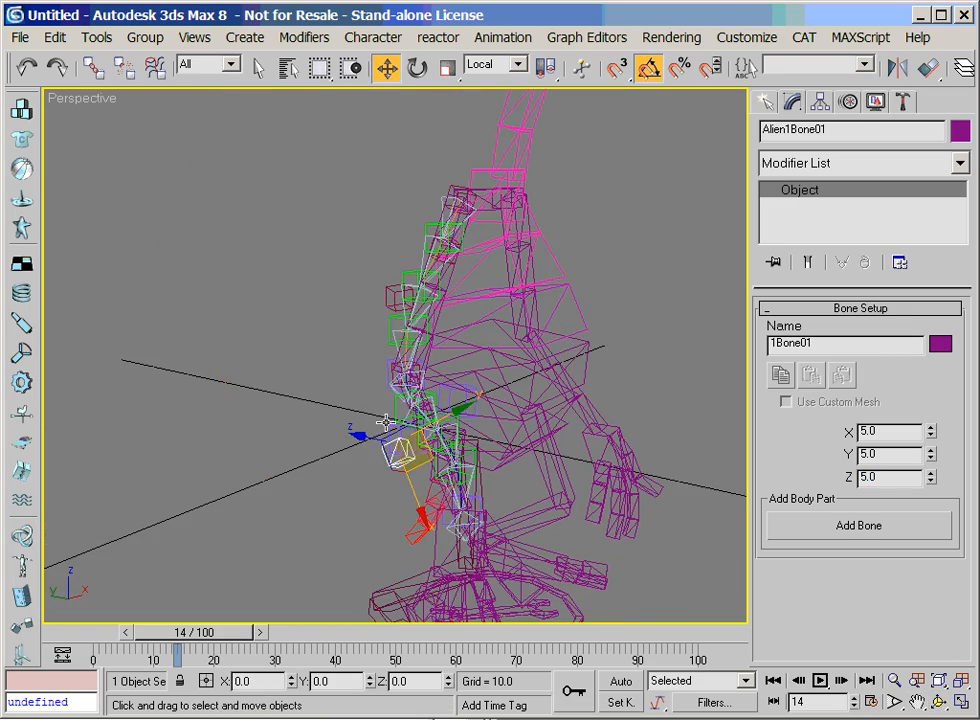
click(407, 437)
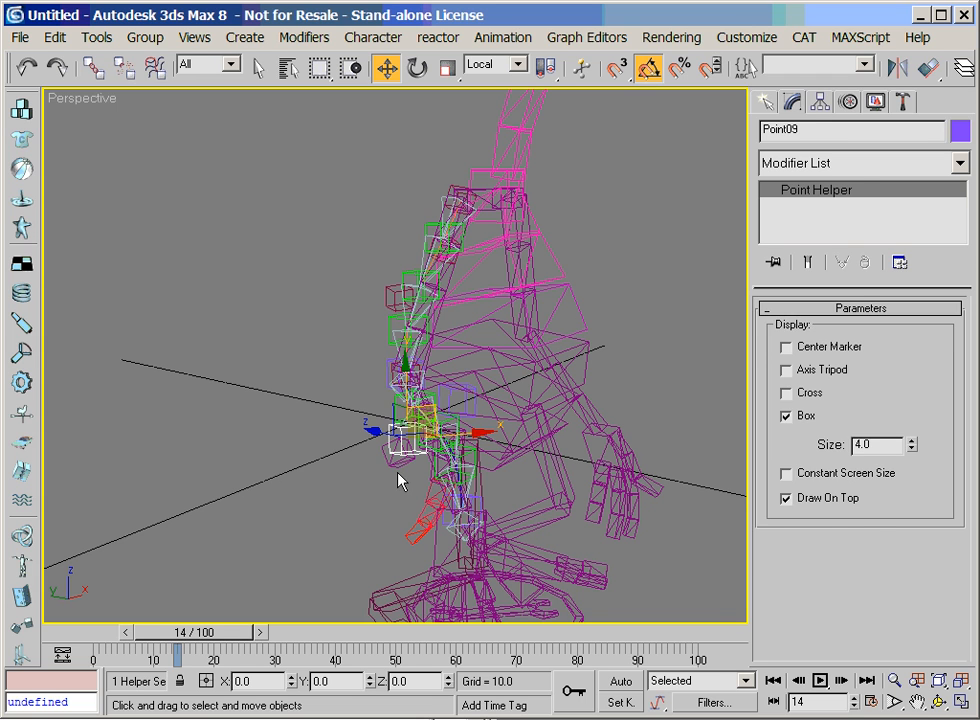
click(396, 467)
click(919, 75)
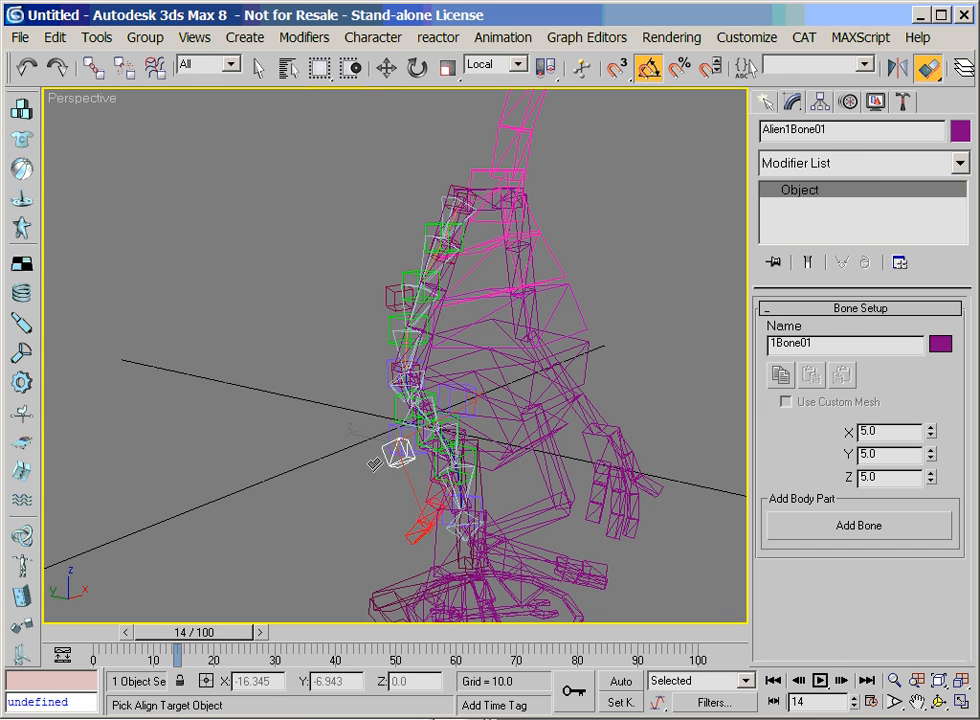
click(402, 437)
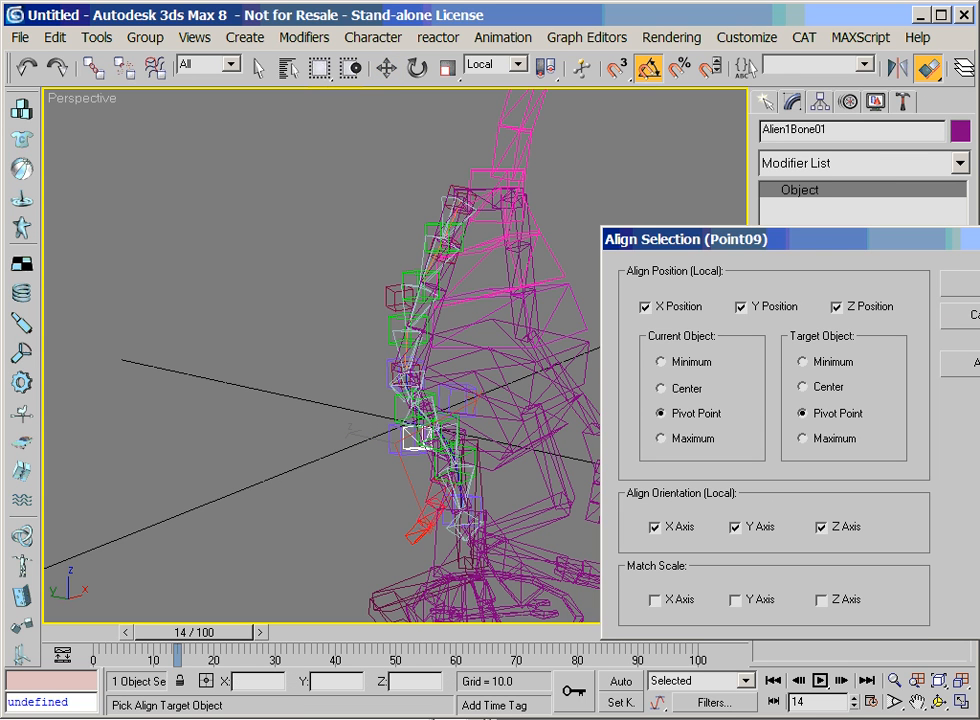
key(Return)
Link the forearm curve's handle helper Point09 to the extra bone aligned with it
click(938, 681)
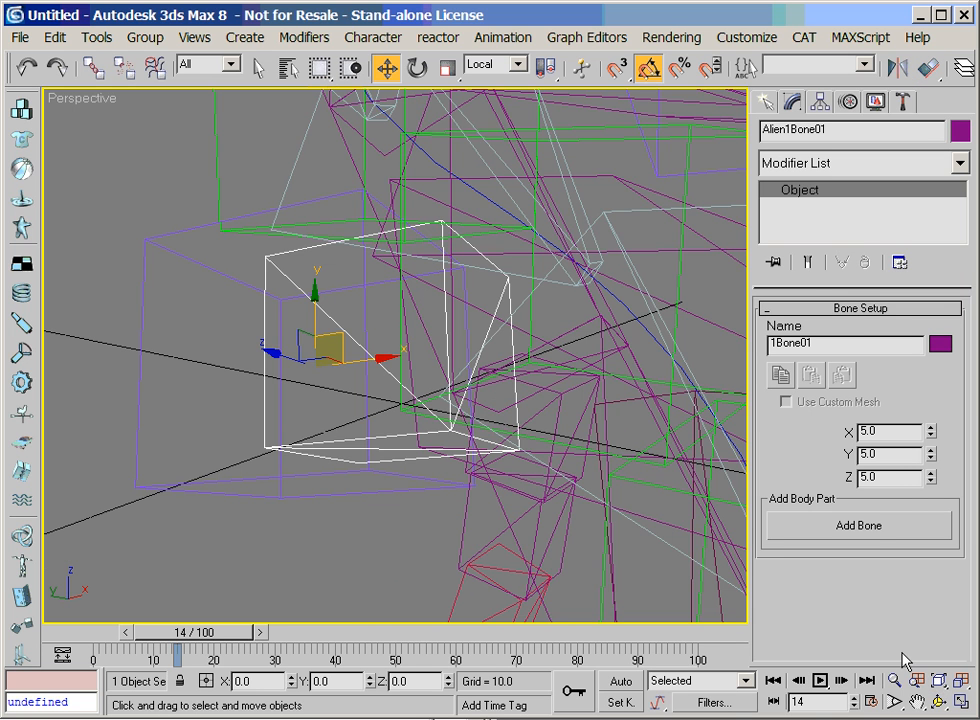
key(F3)
click(894, 682)
drag(458, 375, 429, 490)
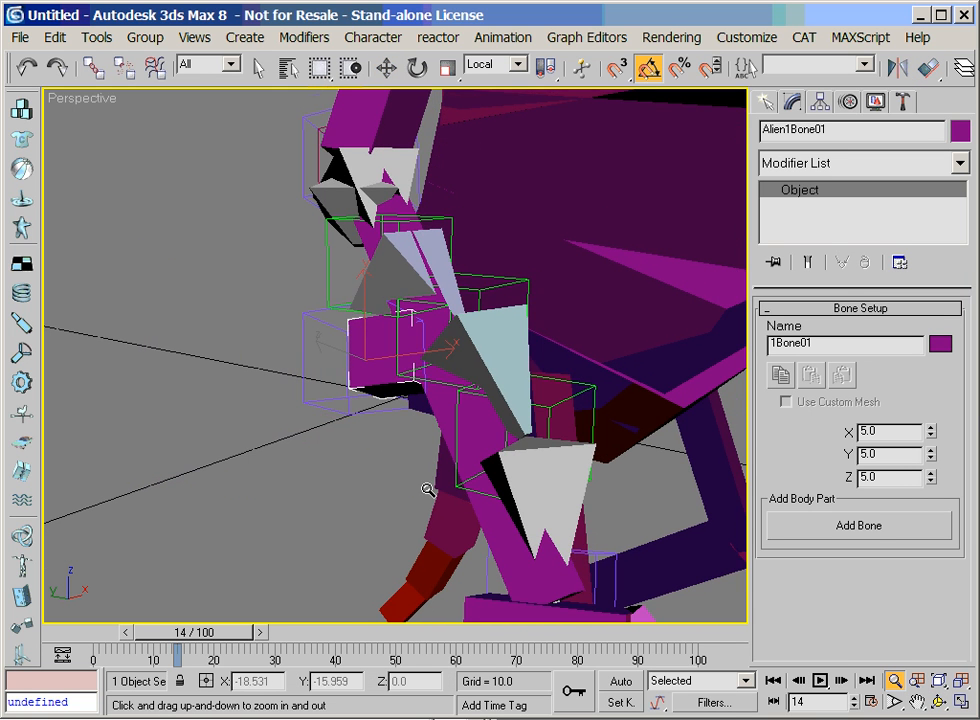
right_click(333, 457)
click(325, 405)
click(93, 67)
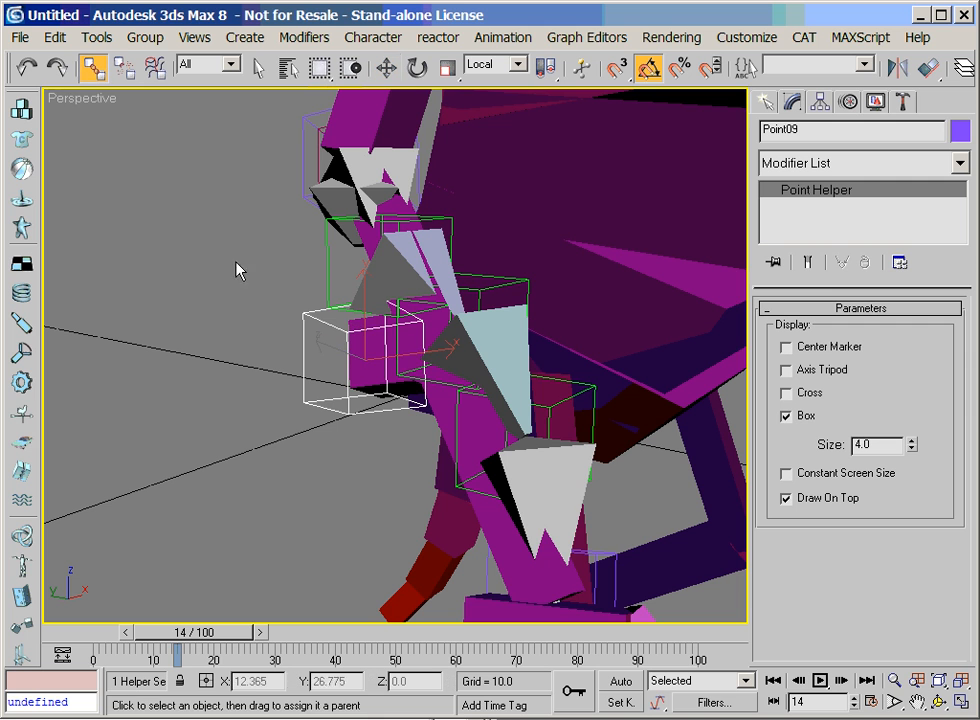
click(361, 370)
right_click(357, 365)
click(392, 393)
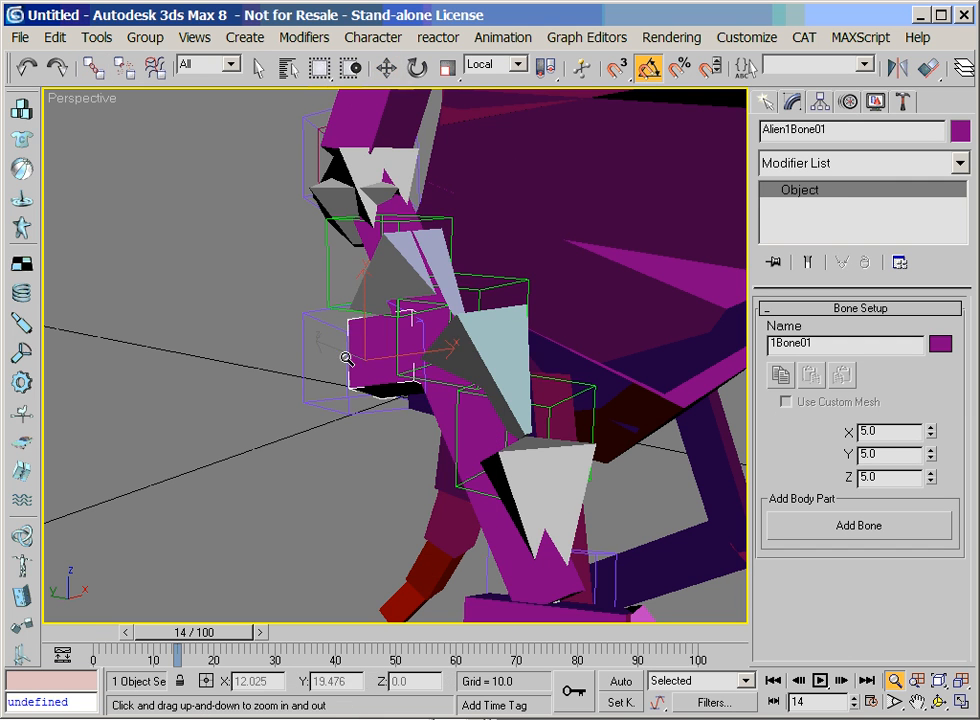
Add a second extra bone to forearm segment AlienRArm21
scroll(361, 462, down, 5)
drag(409, 325, 619, 470)
click(894, 680)
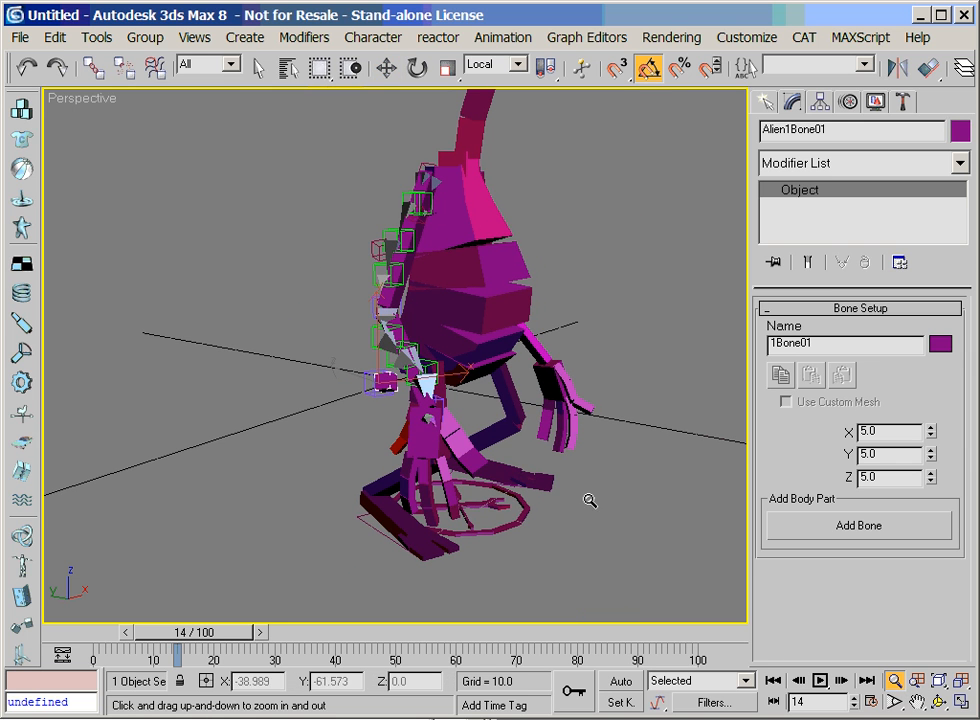
click(939, 702)
drag(560, 360, 370, 378)
right_click(370, 378)
click(895, 681)
drag(630, 474, 415, 290)
right_click(374, 270)
click(355, 234)
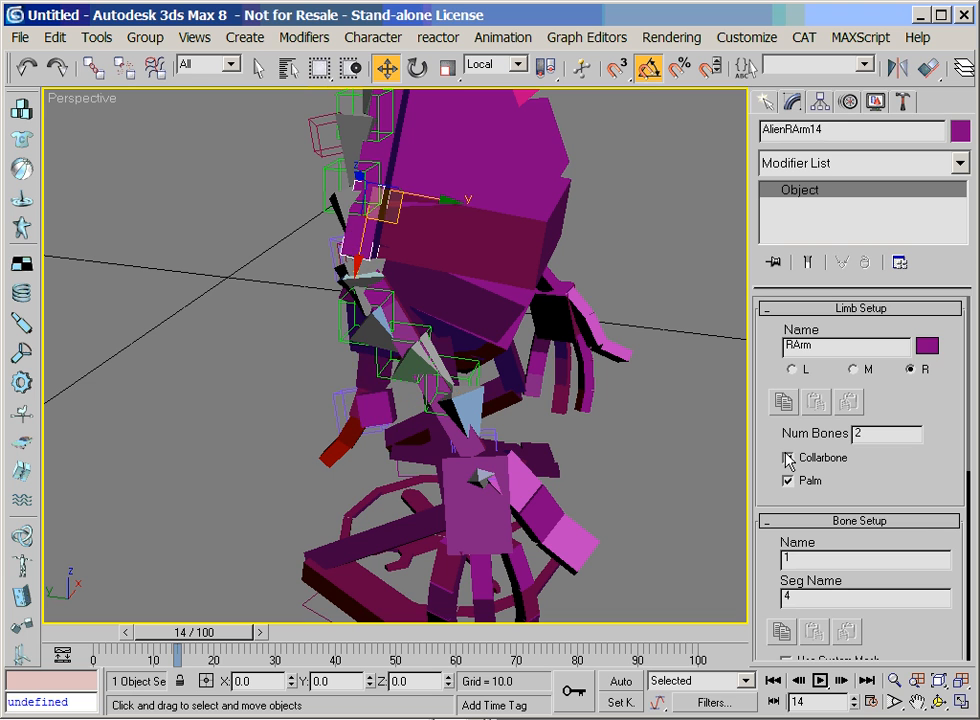
click(918, 702)
drag(523, 319, 521, 468)
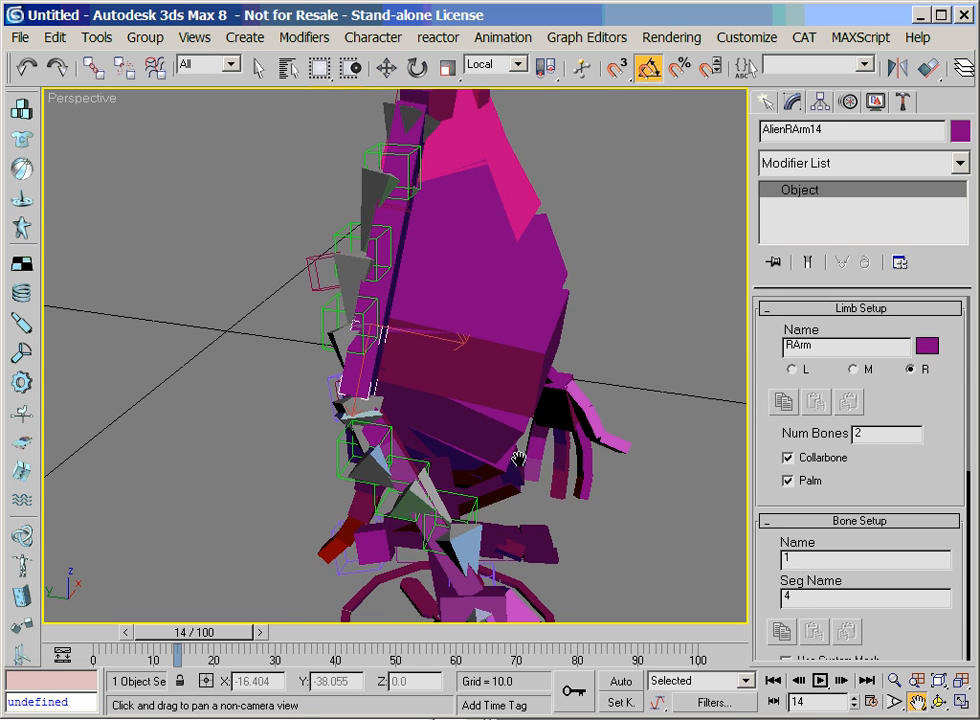
right_click(520, 460)
click(378, 435)
right_click(368, 428)
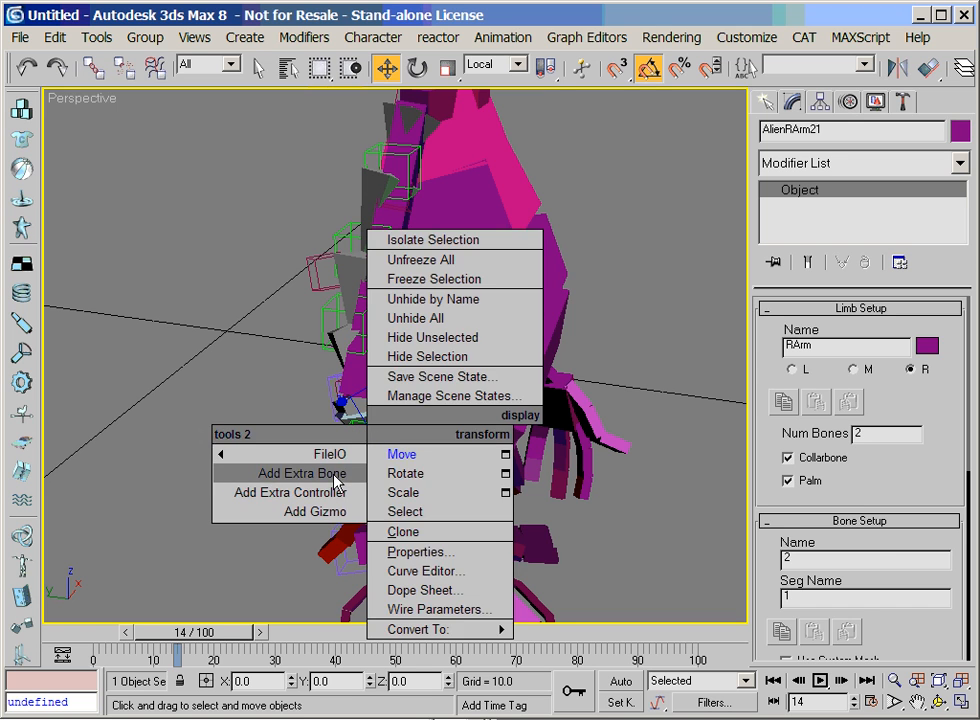
click(302, 473)
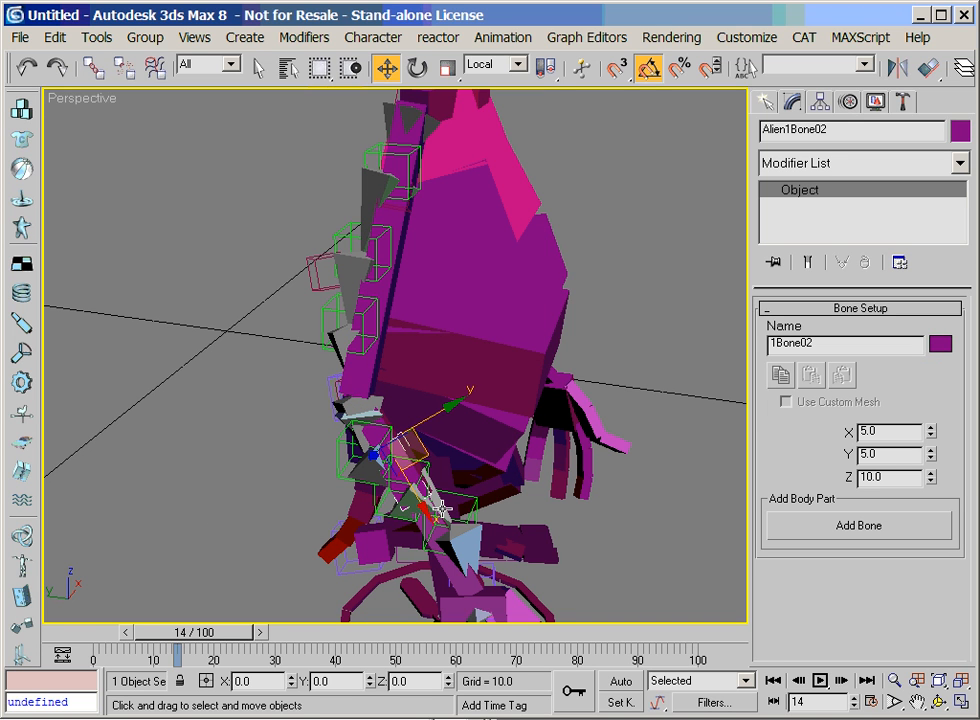
Move the second extra bone out beside the upper arm and set its Z size to 5
drag(426, 456, 309, 276)
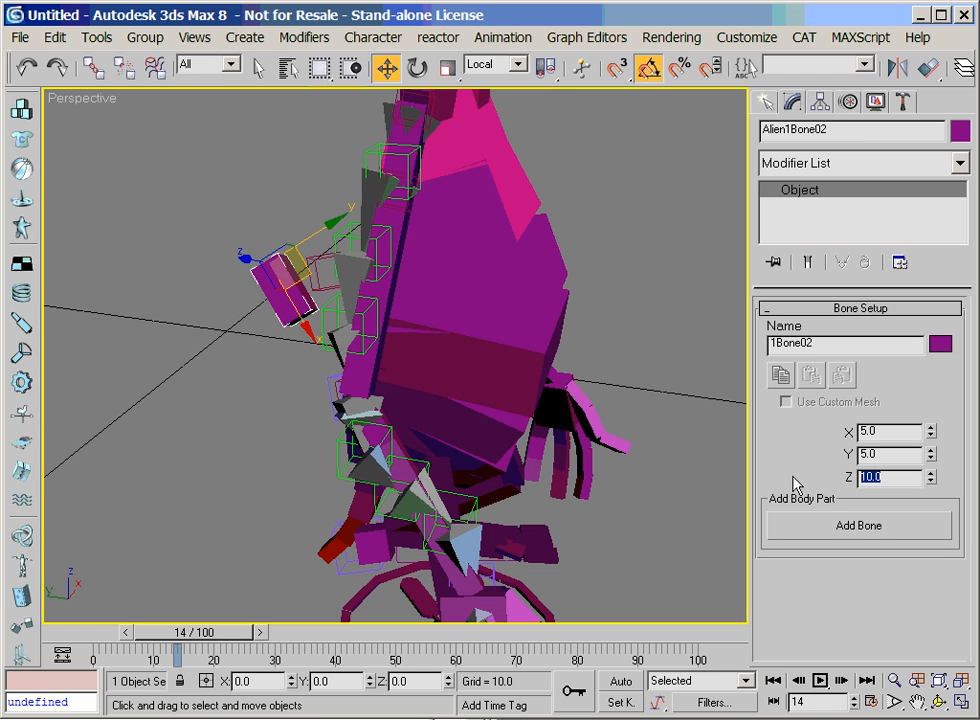
text(5)
key(Return)
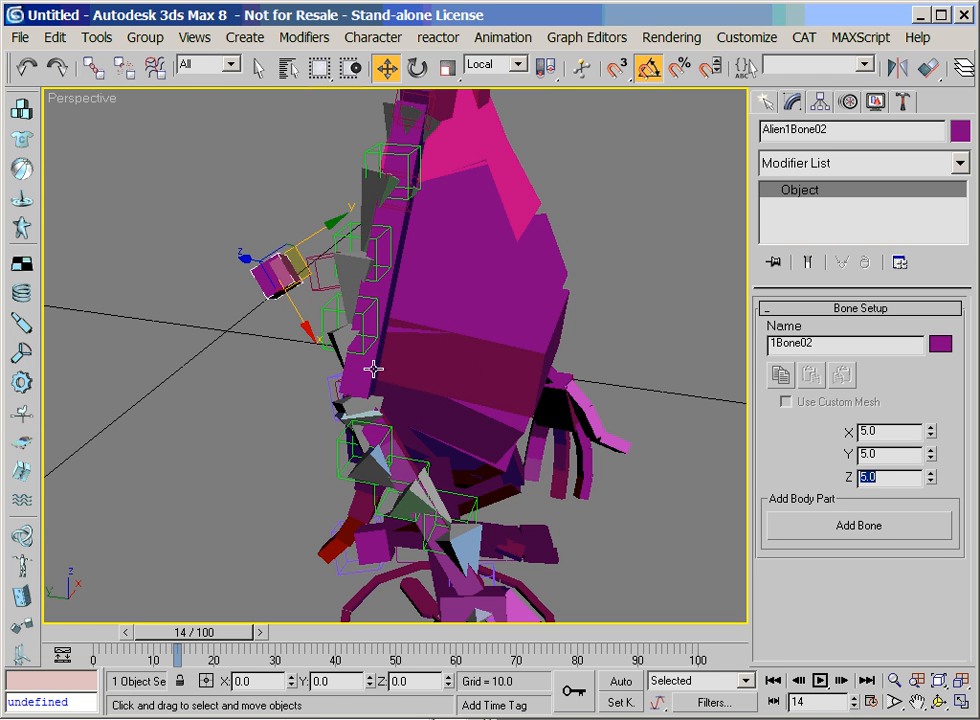
Try moving the upper arm's handle helper Point03, and undo the move
click(319, 287)
mouse_move(358, 246)
mouse_down()
mouse_move(306, 242)
mouse_move(363, 252)
mouse_up()
key(ctrl+z)
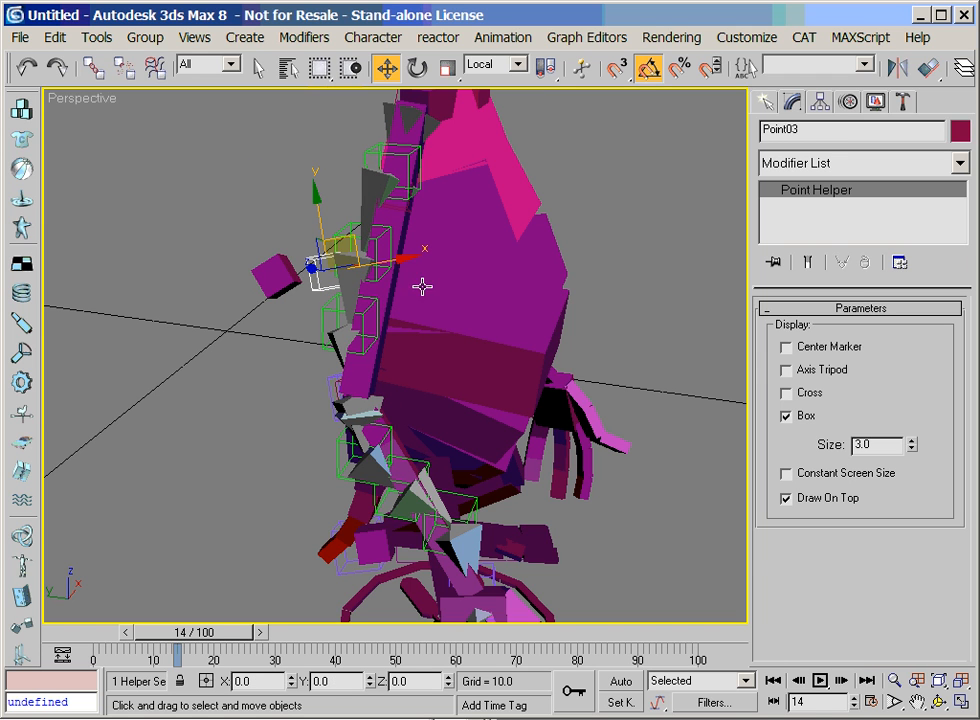
Align the second extra bone to helper Point03, matching pivot points in position and orientation on all axes
click(269, 291)
click(927, 68)
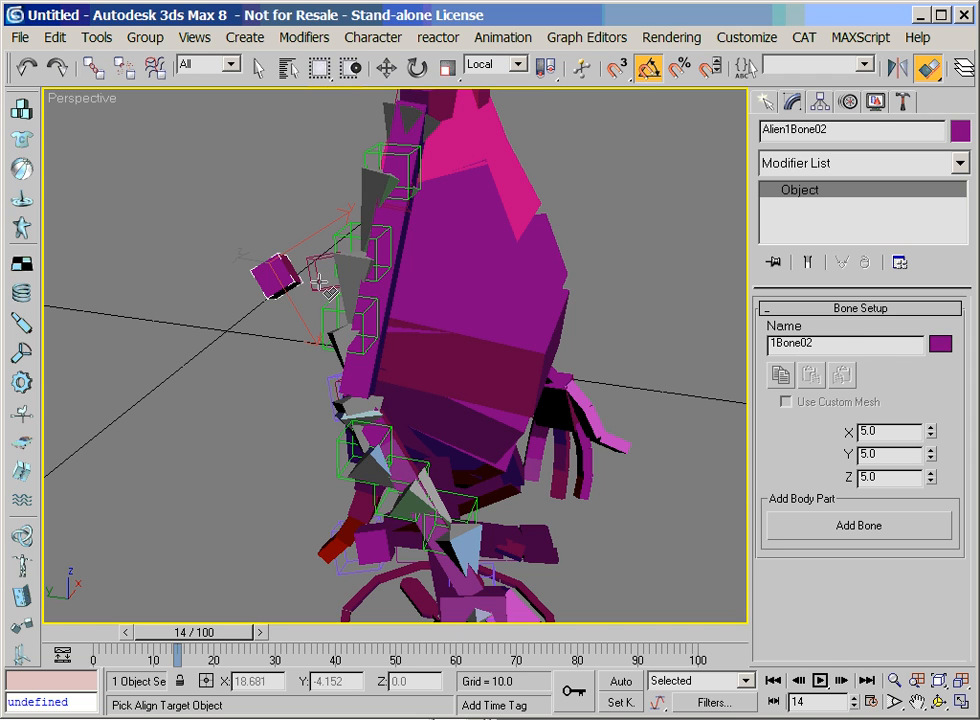
click(251, 223)
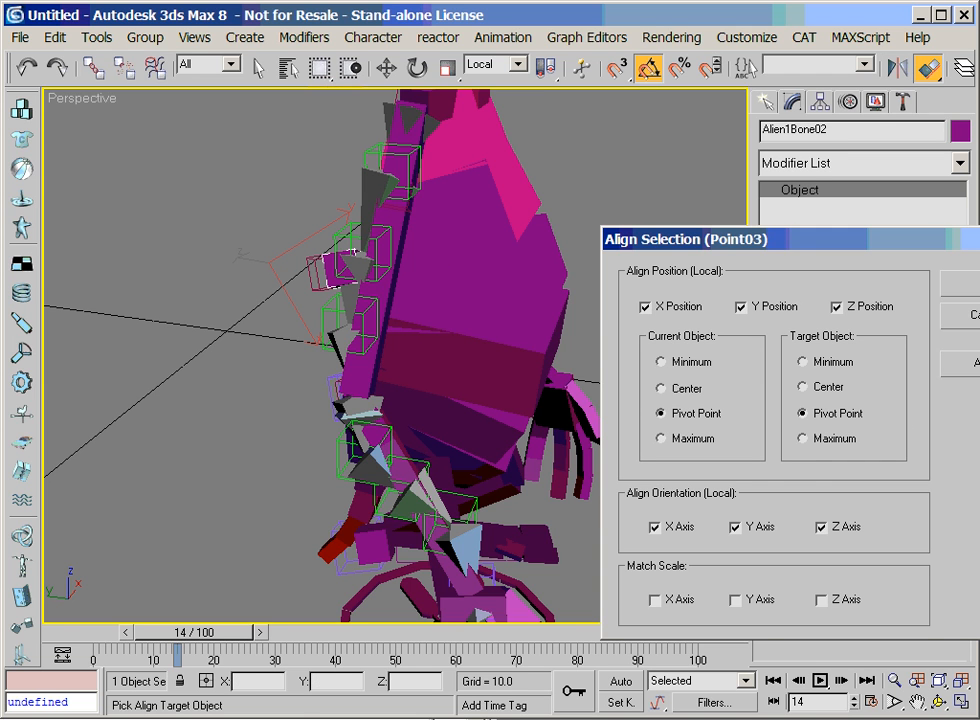
click(976, 284)
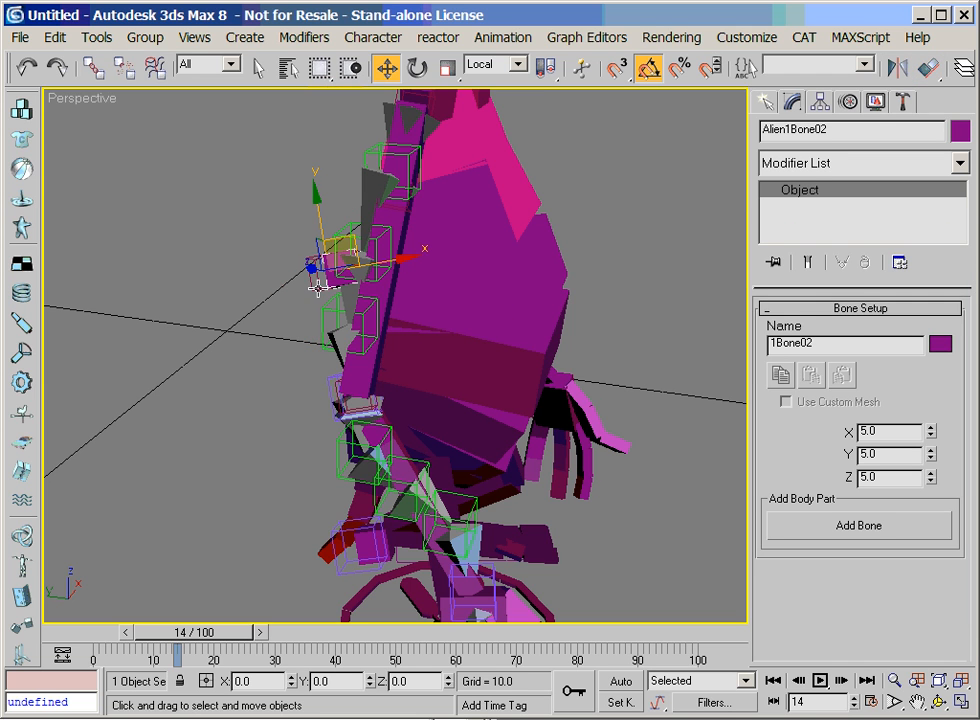
Link the upper-arm handle helper Point03 to the second extra bone
click(320, 286)
click(93, 67)
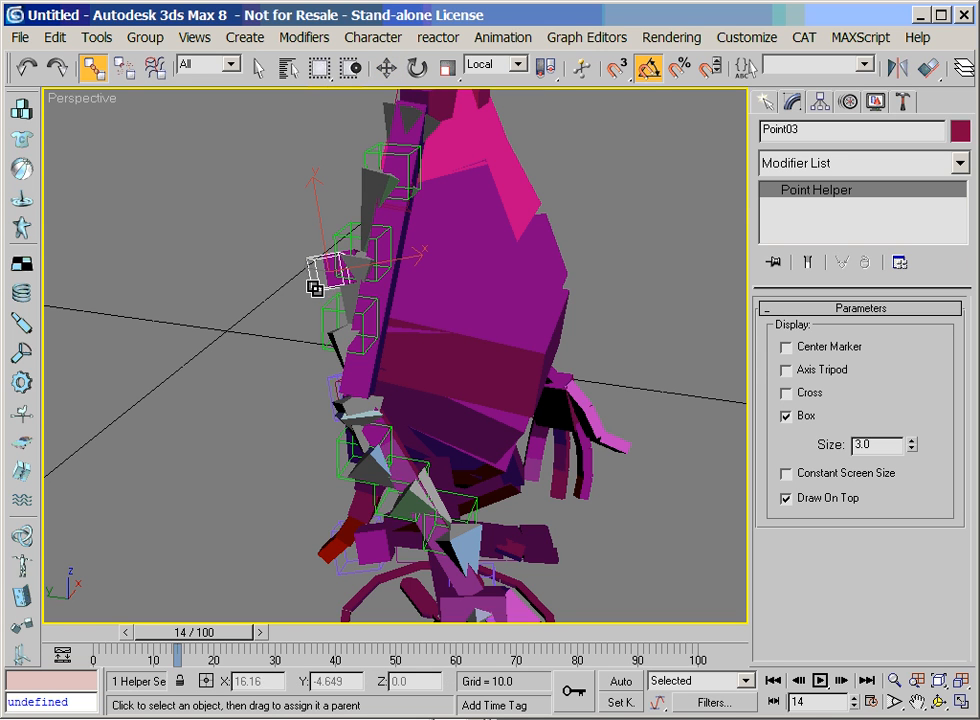
right_click(328, 271)
click(362, 300)
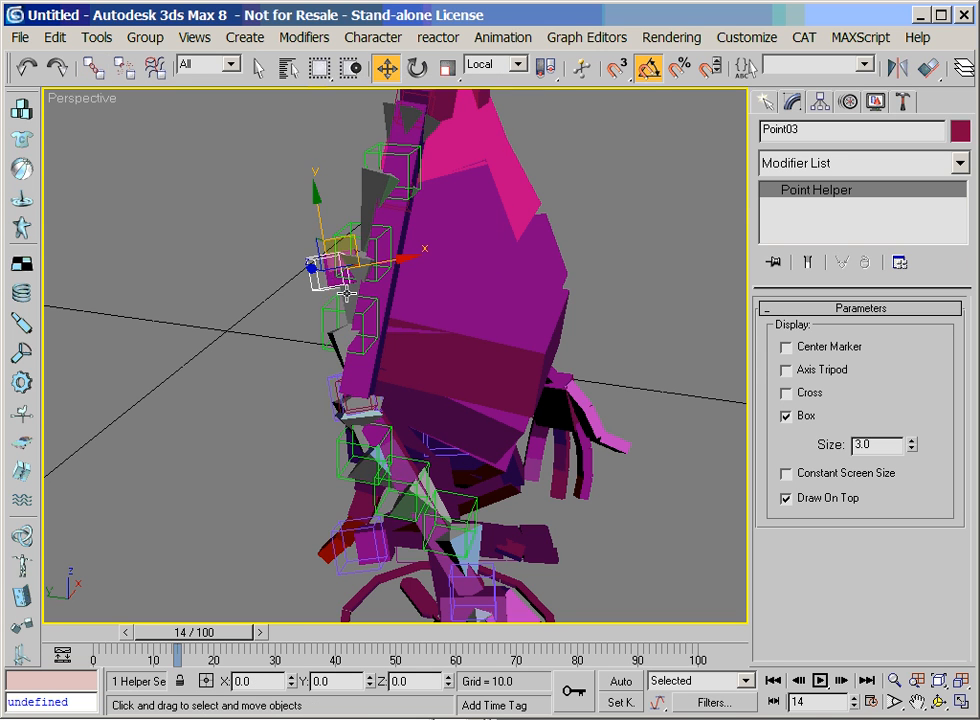
click(281, 358)
click(313, 285)
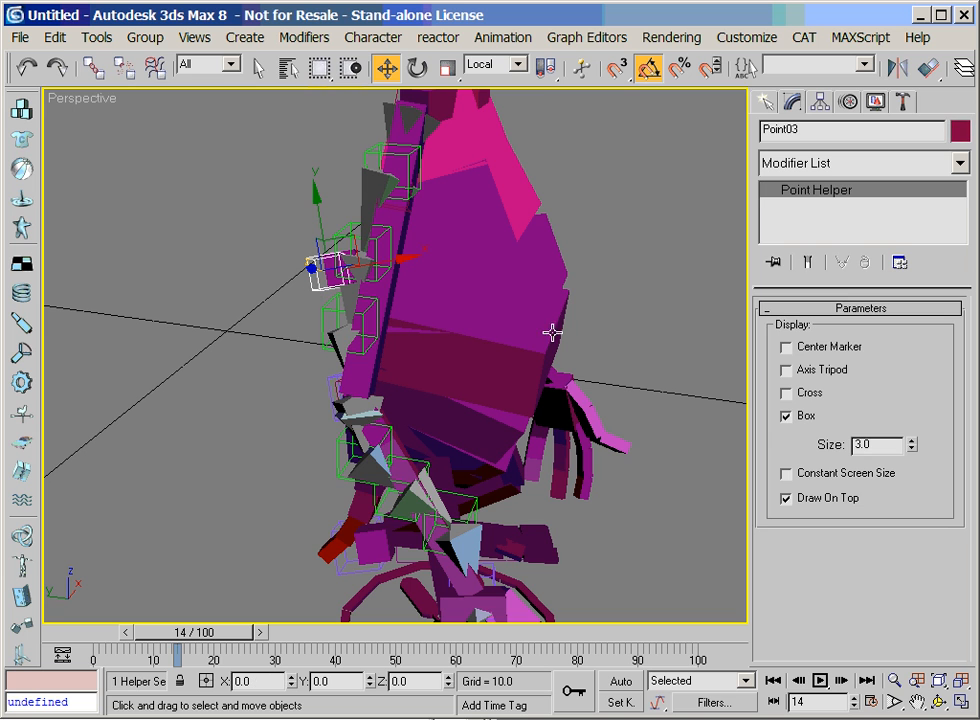
Set the helper size to 1 in the Spline IK Control of the upper-arm curve Curve01
key(F3)
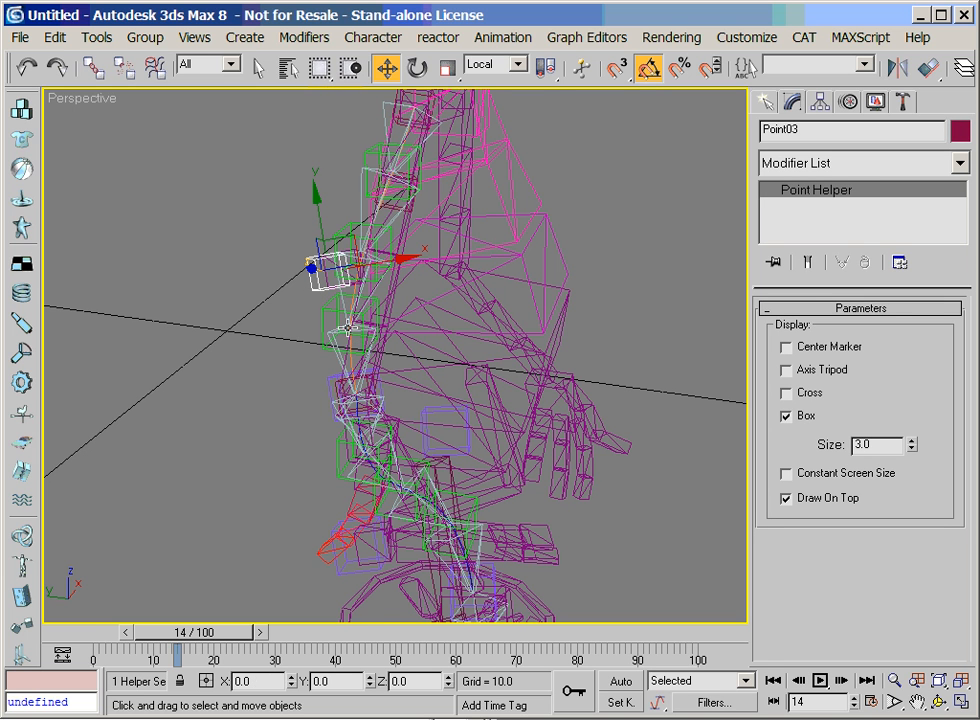
click(356, 358)
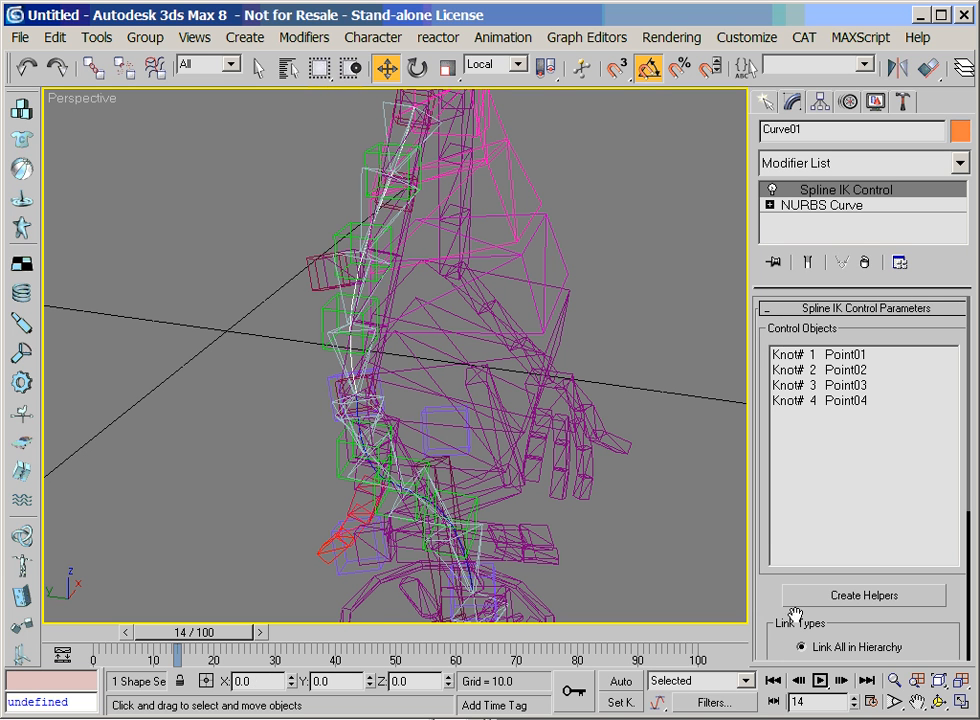
drag(803, 617, 830, 287)
click(941, 585)
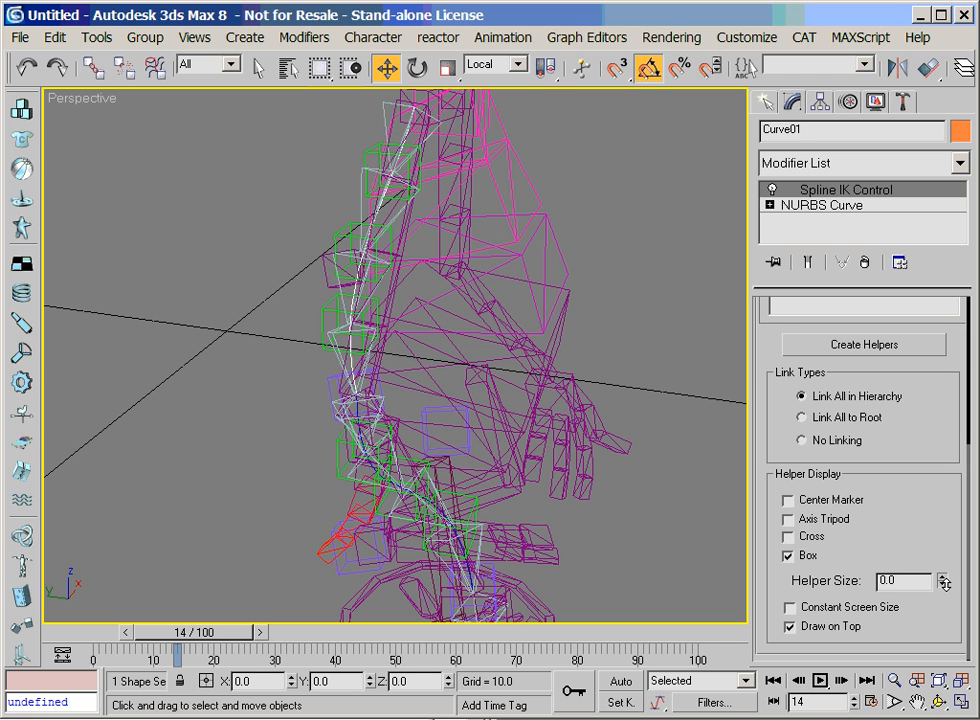
drag(911, 581, 825, 577)
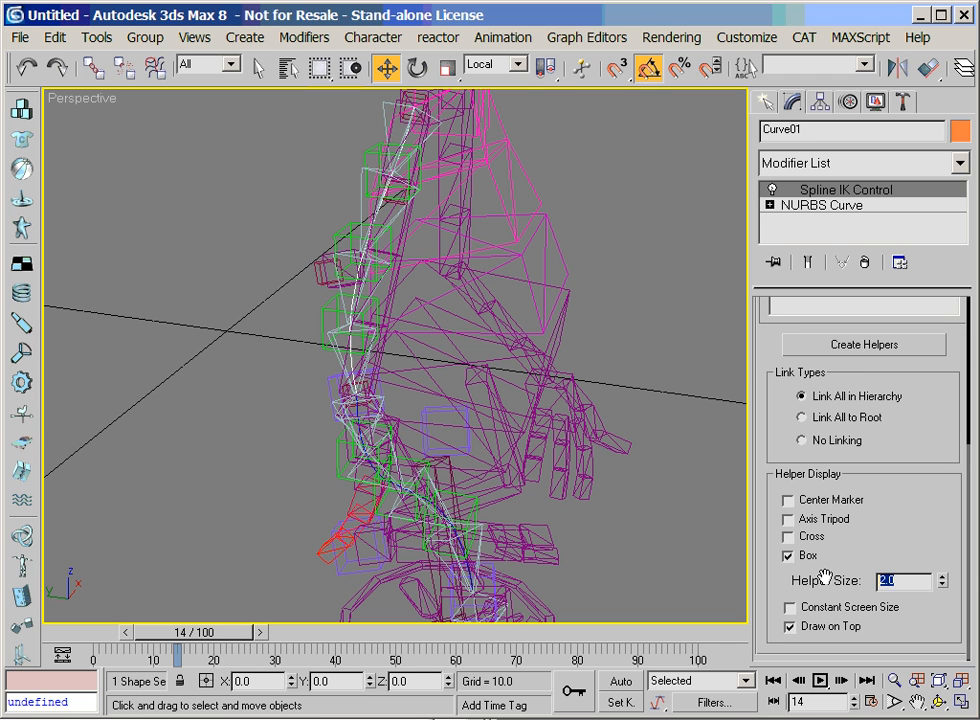
text(1)
key(Return)
click(258, 531)
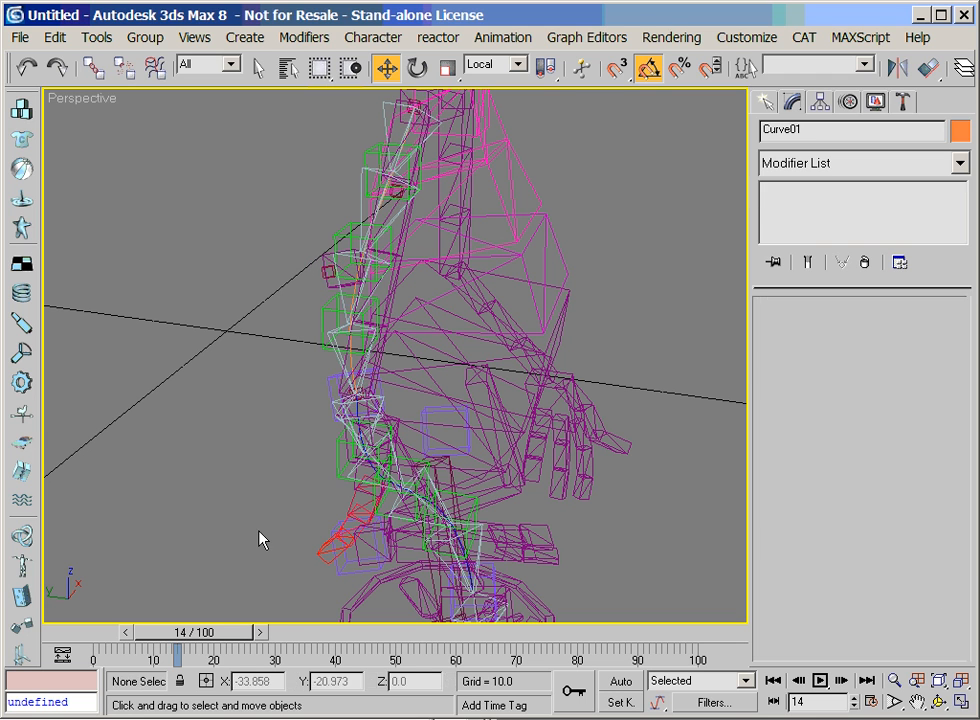
Set the helper size to 1 in the Spline IK Control of the forearm curve Curve02
click(355, 389)
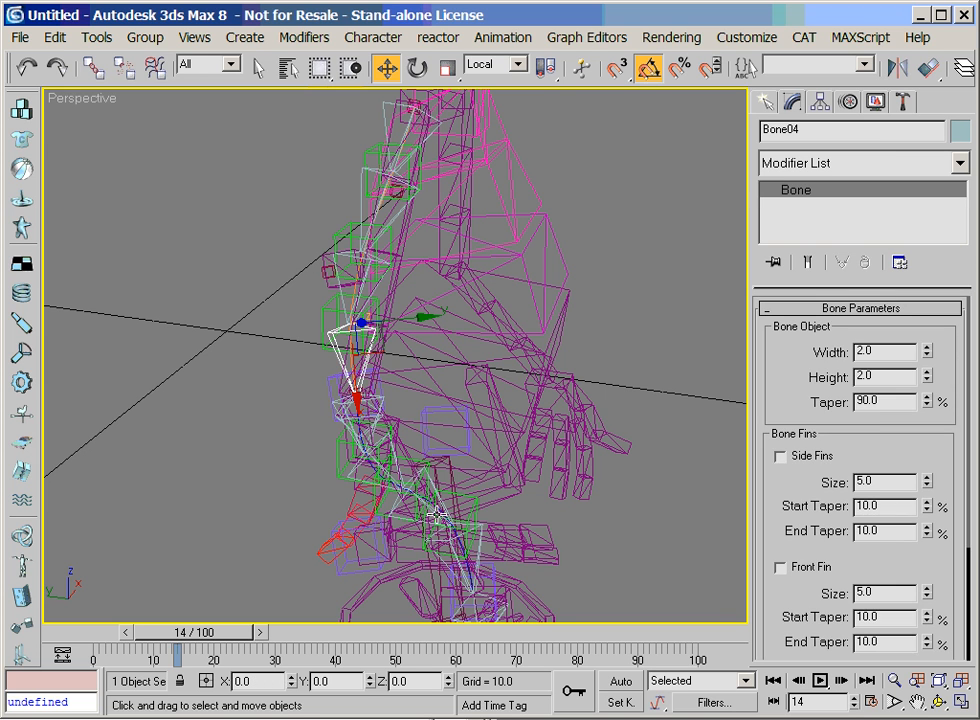
click(394, 478)
double_click(394, 479)
click(894, 682)
drag(440, 532, 431, 481)
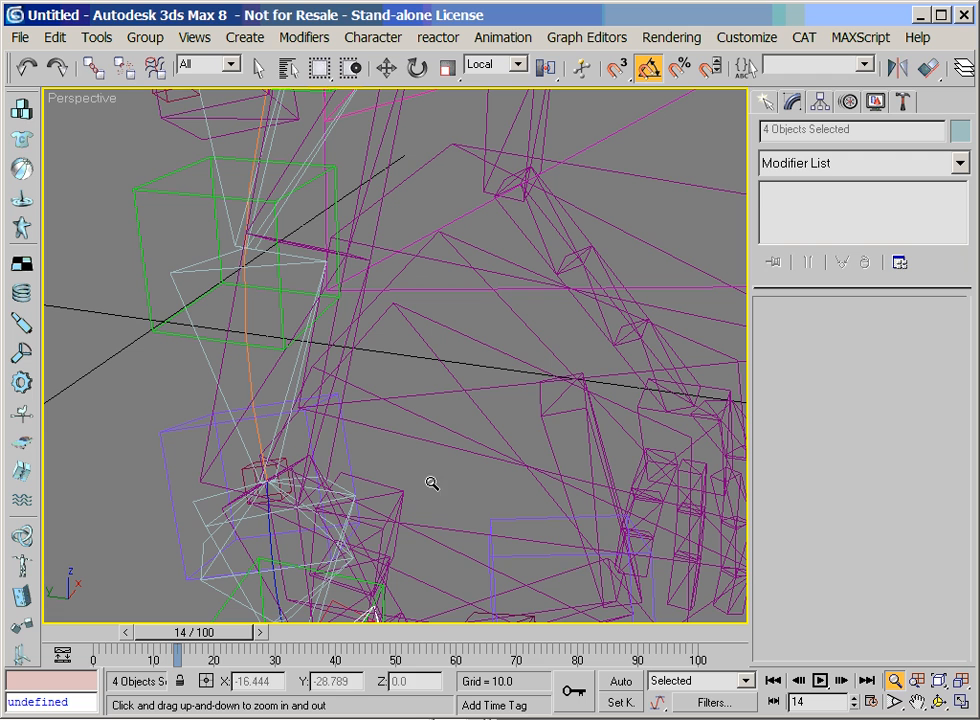
key(w)
click(281, 552)
scroll(762, 515, down, 5)
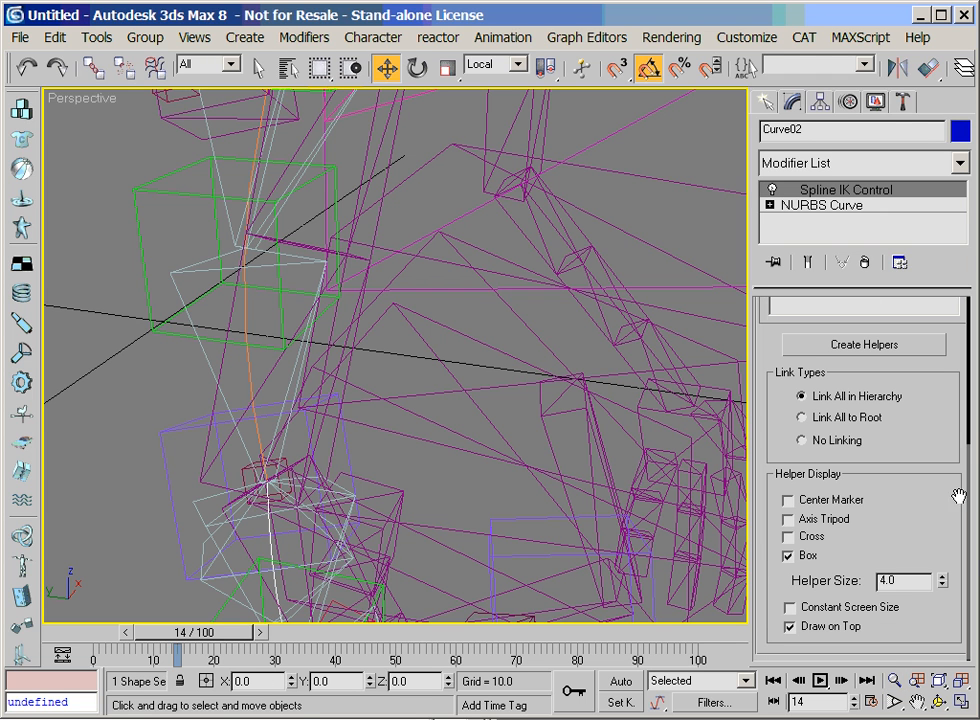
double_click(905, 581)
text(1)
key(Return)
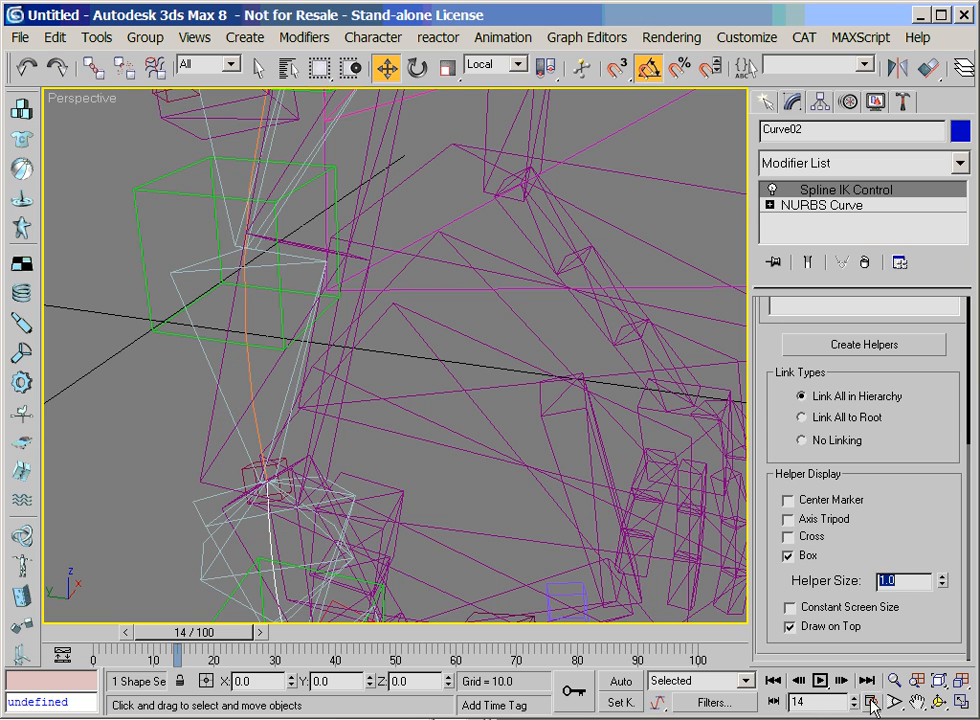
Set the box size of the green point helper Point07 on the upper arm to 0.2
key(alt+z)
drag(340, 360, 318, 484)
key(w)
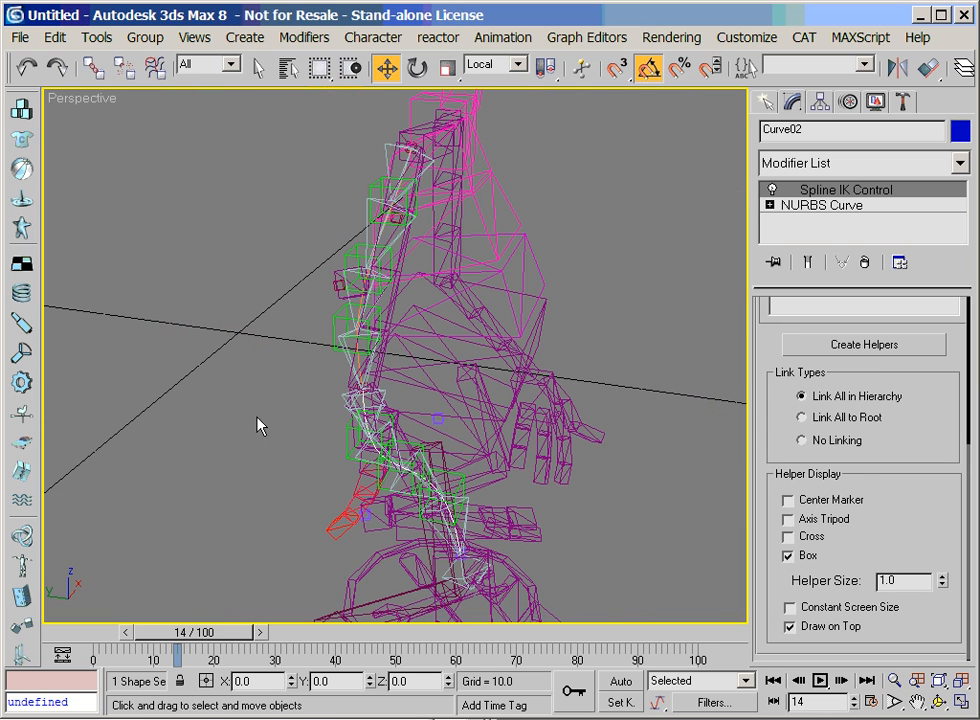
click(354, 357)
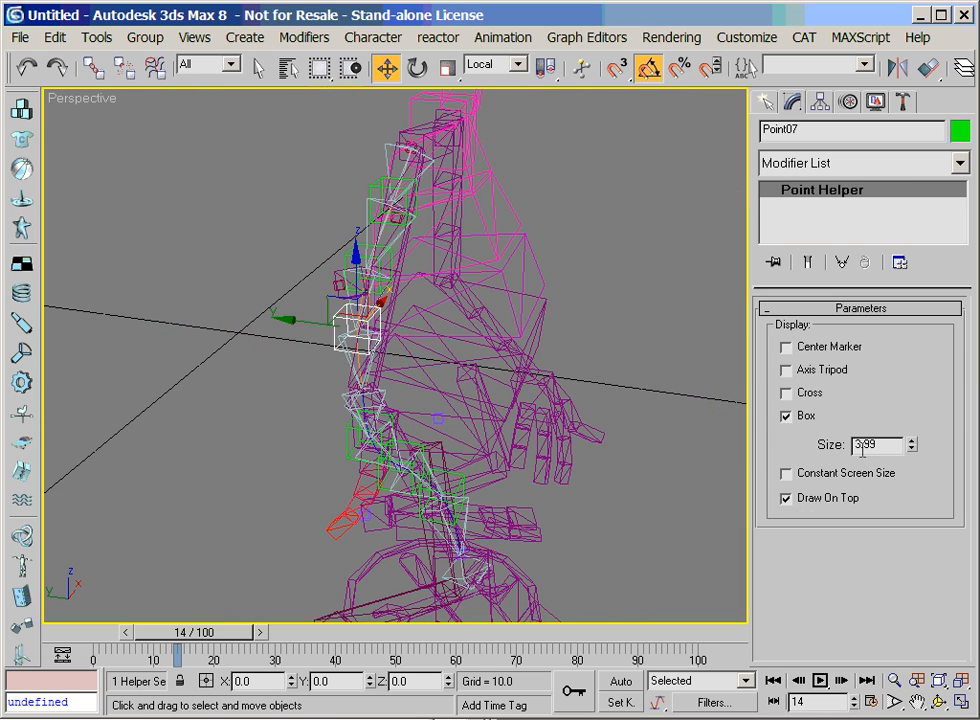
drag(882, 446, 793, 446)
text(0.2)
key(Return)
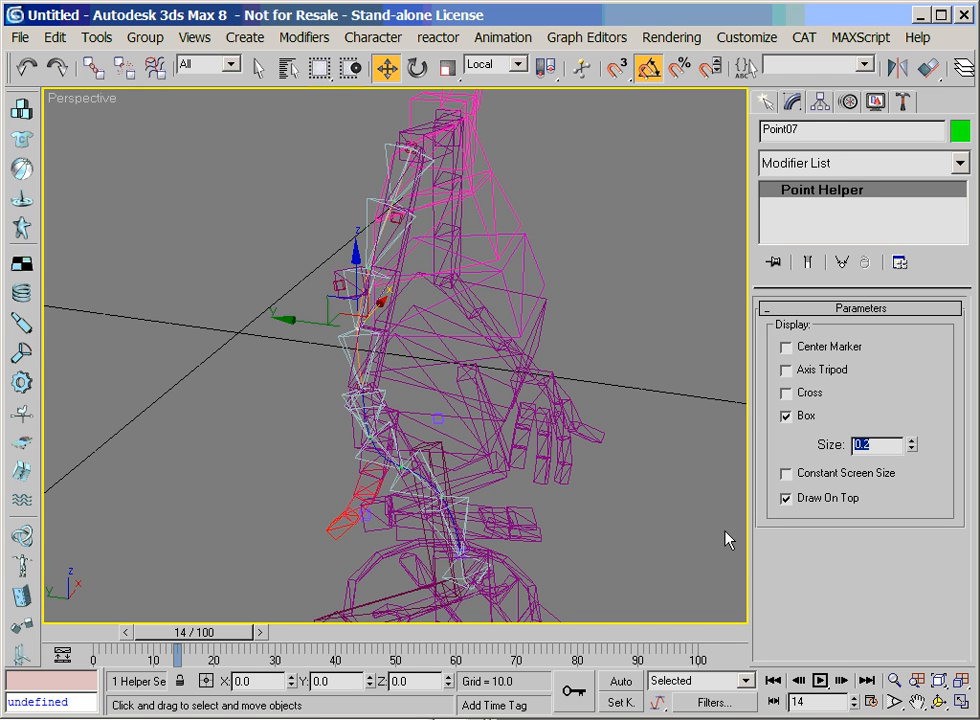
In shaded display, add an extra bone to the right palm AlienRArmPalm and move it up beside the forearm
key(ctrl+r)
mouse_move(377, 327)
mouse_down()
mouse_move(455, 385)
mouse_move(486, 357)
mouse_move(405, 375)
mouse_move(383, 367)
mouse_move(396, 376)
mouse_move(541, 365)
mouse_move(409, 343)
mouse_move(433, 368)
mouse_move(383, 370)
mouse_move(448, 365)
mouse_move(407, 346)
mouse_move(424, 361)
mouse_up()
key(F3)
key(w)
click(374, 586)
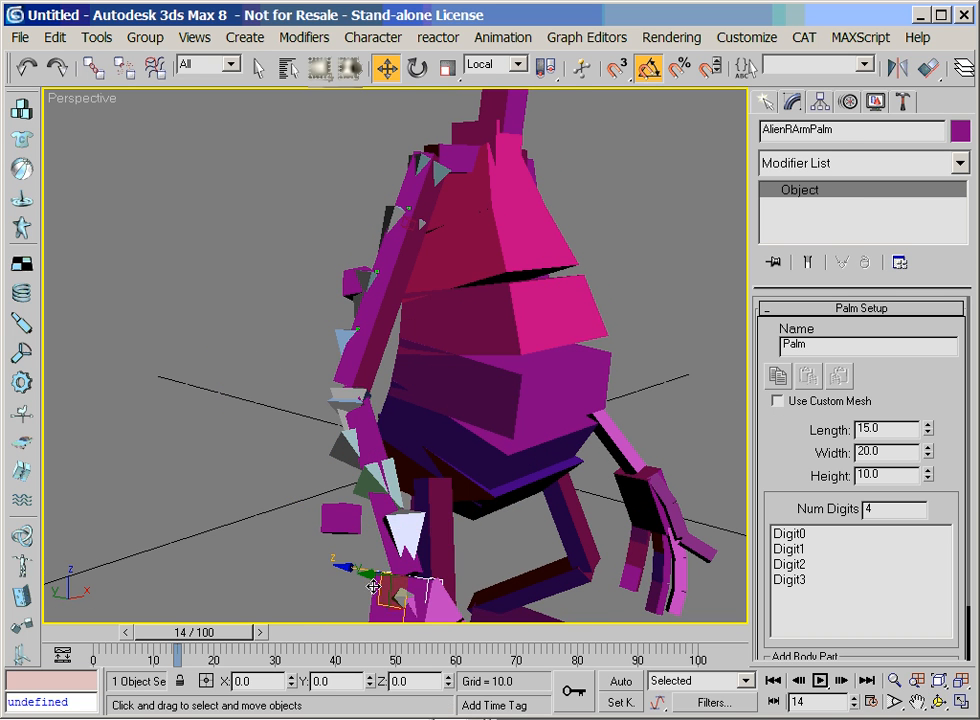
right_click(369, 578)
click(338, 632)
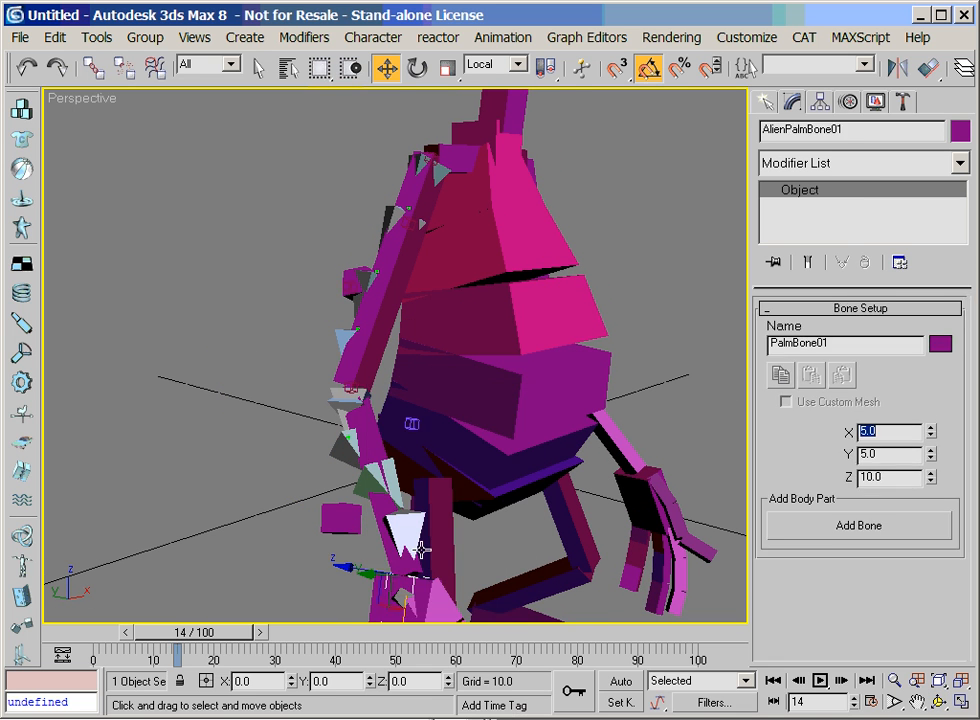
middle_drag(398, 618, 414, 596)
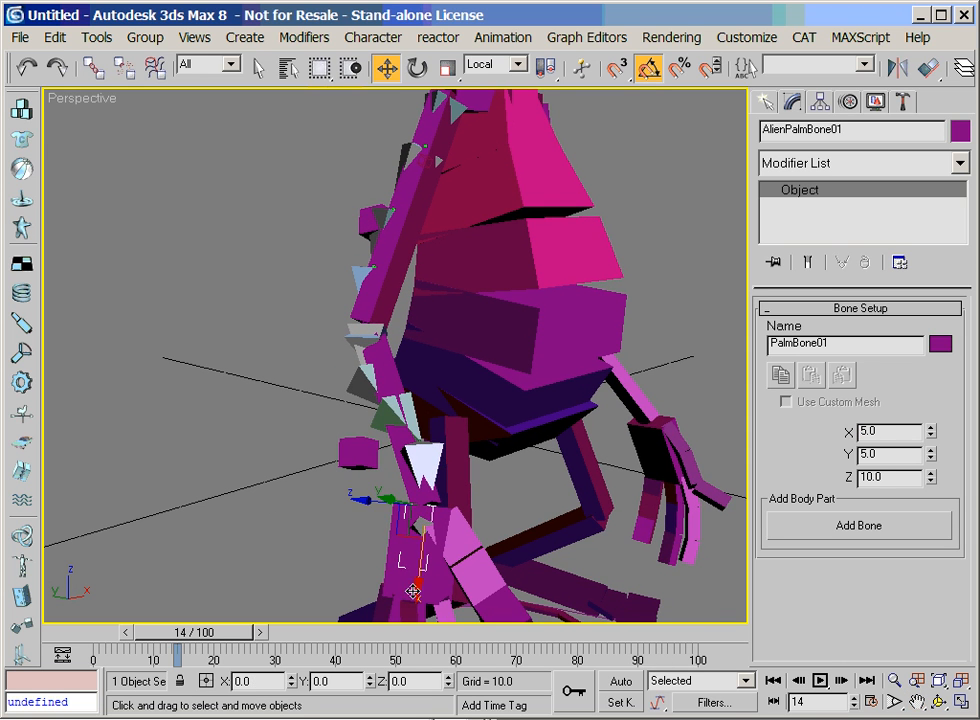
drag(418, 578, 438, 480)
Set the extra palm bone's X, Y and Z dimensions to 3 and move it further up toward the elbow
double_click(903, 480)
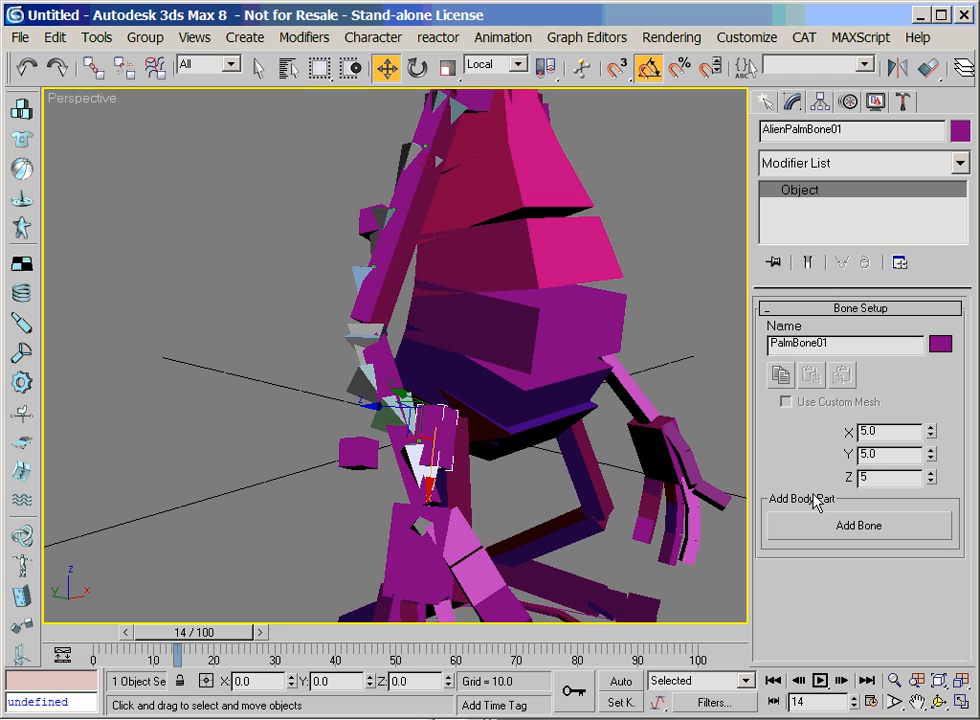
key(Return)
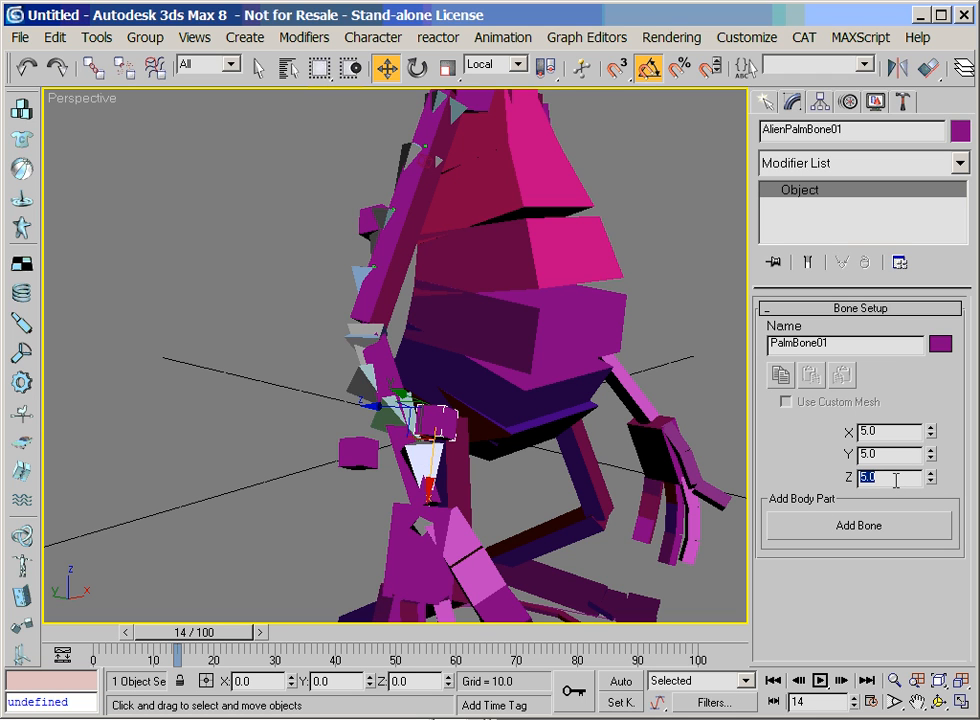
text(3)
key(shift+Tab)
text(3)
key(shift+Tab)
text(3)
key(Return)
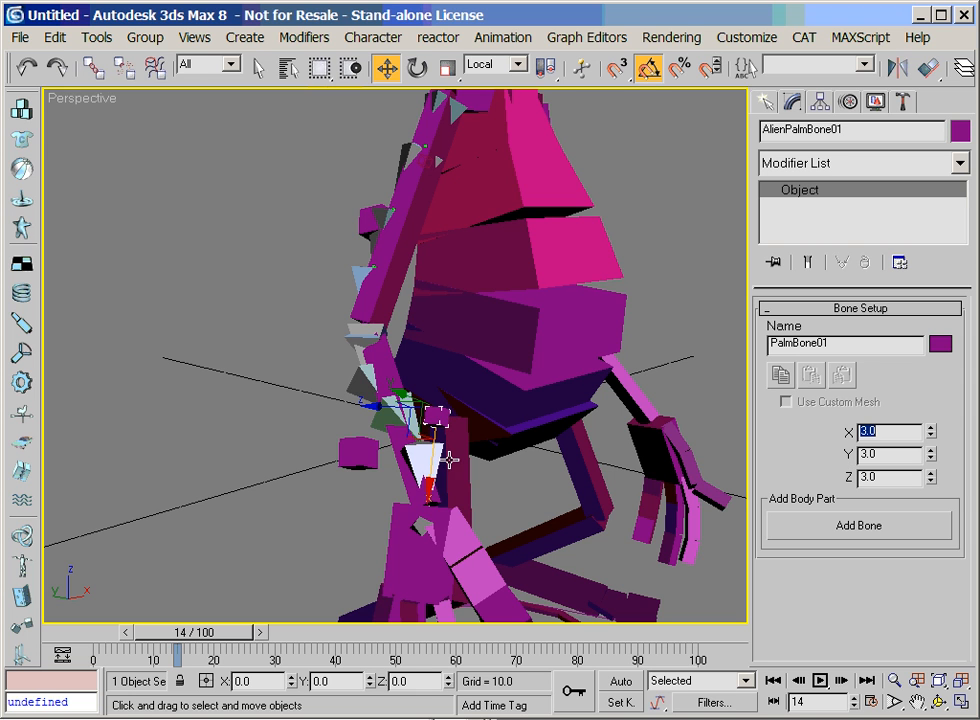
drag(428, 481, 511, 485)
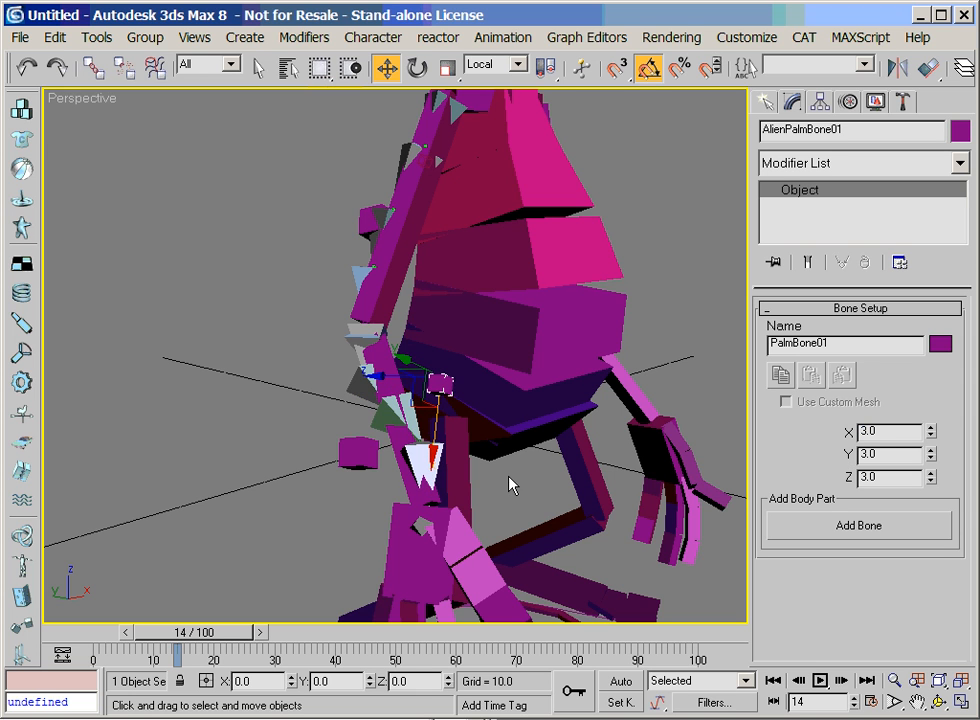
Align helper Point10 to the extra palm bone, matching pivot points in position and orientation on all axes
key(F3)
click(500, 490)
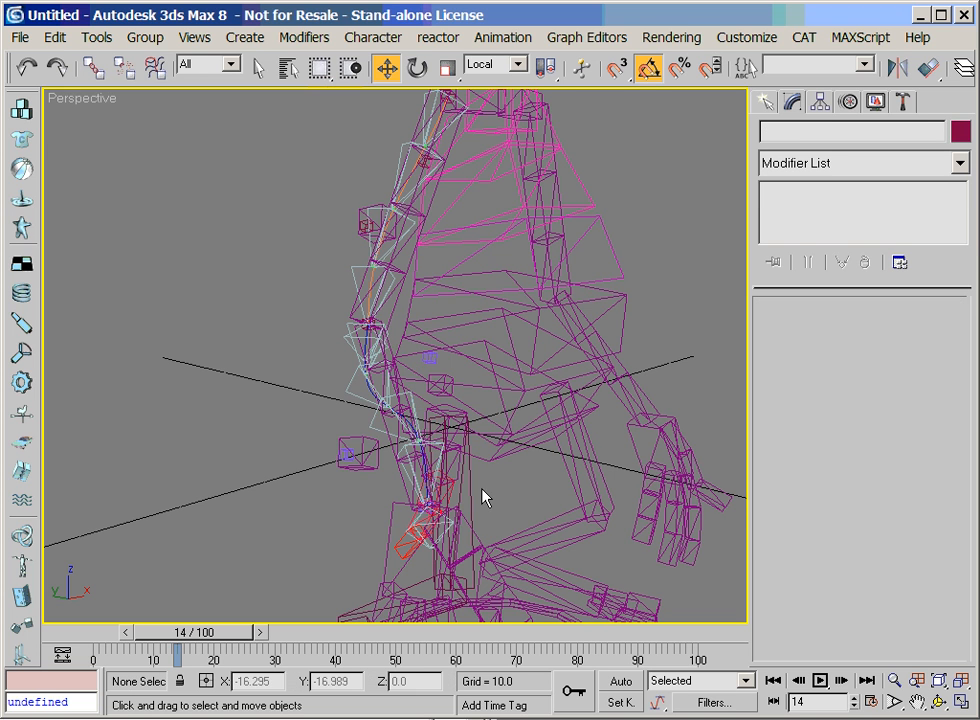
click(402, 525)
click(432, 359)
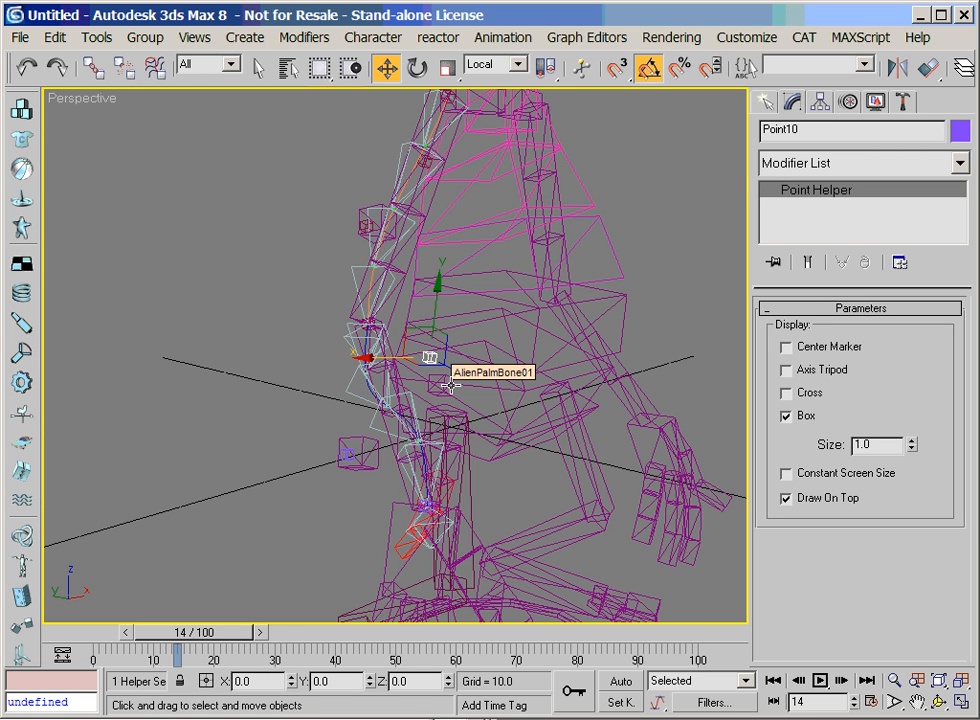
click(929, 67)
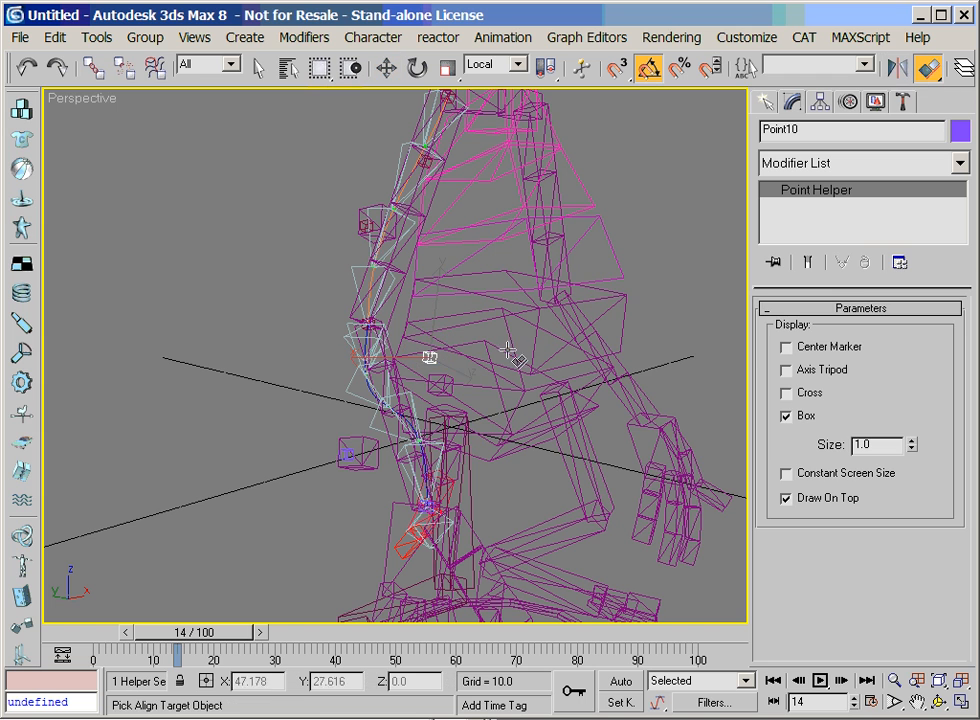
click(350, 299)
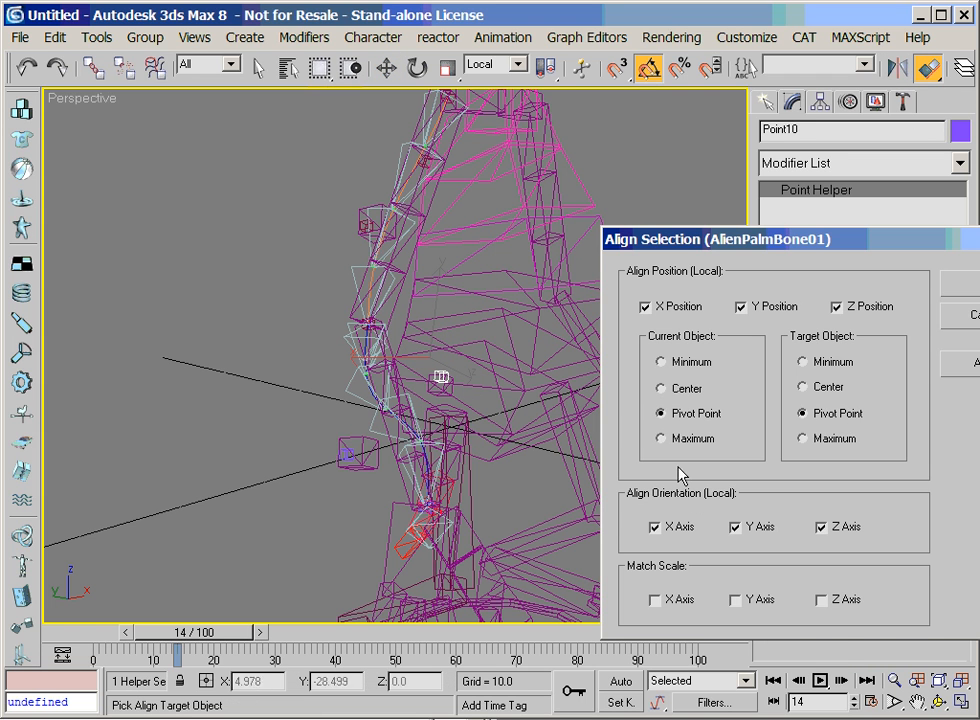
click(960, 283)
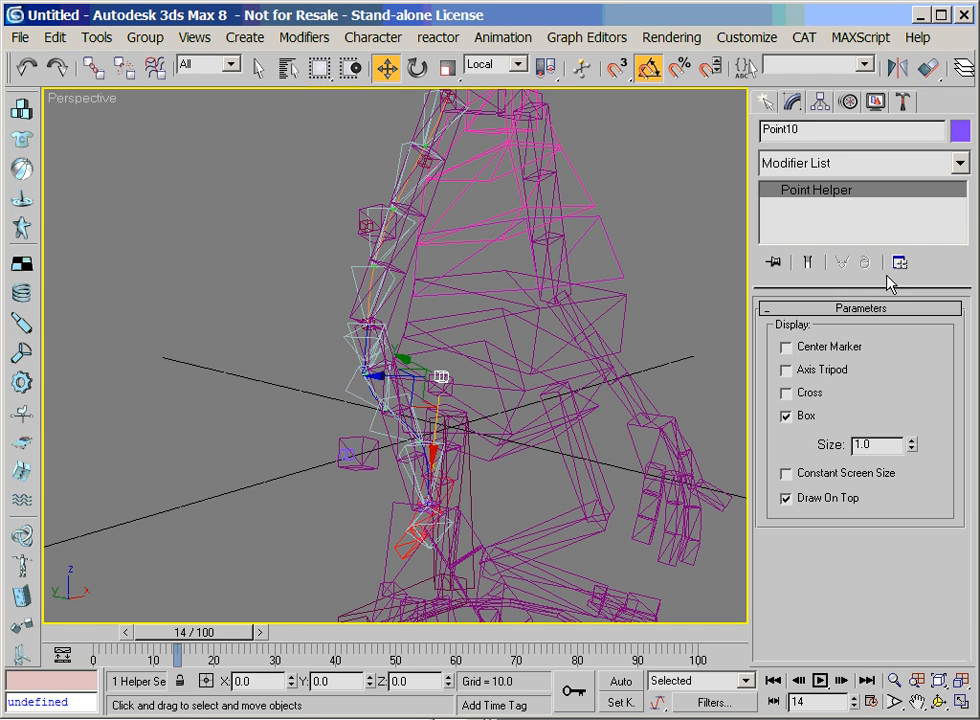
Link helper Point10 to the extra palm bone and try moving that bone in shaded display
click(93, 67)
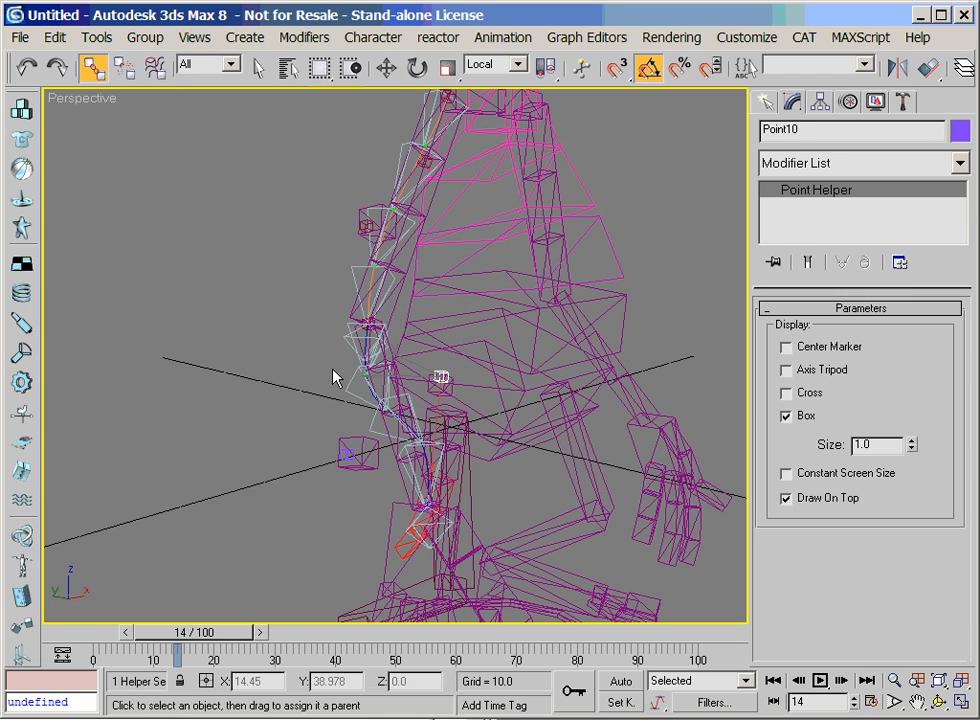
right_click(439, 382)
click(453, 409)
key(F3)
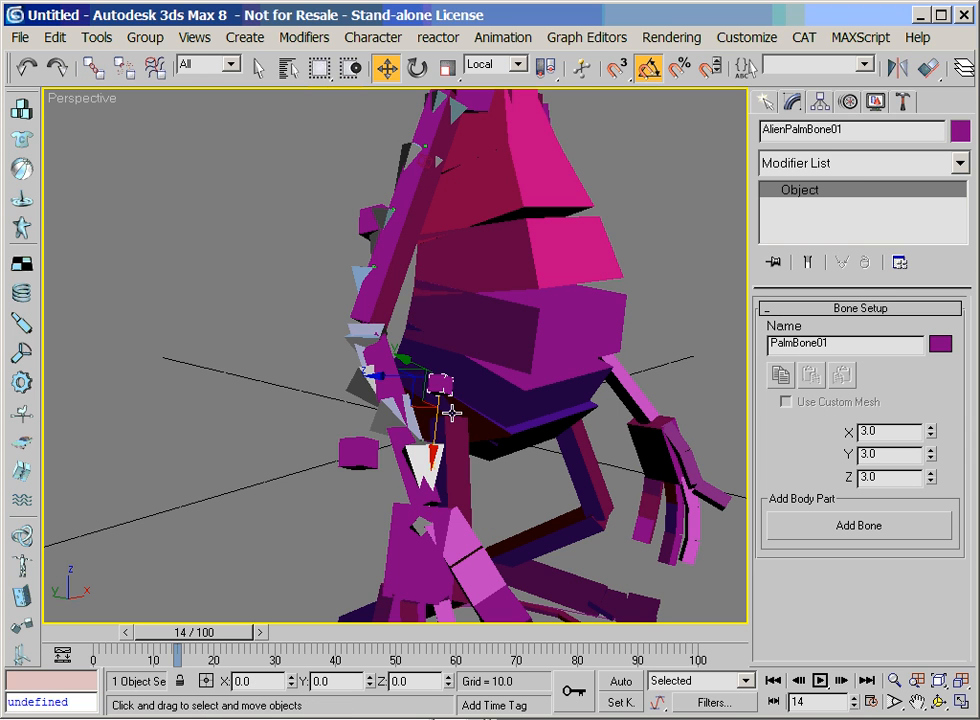
drag(434, 431, 405, 437)
Select the upper arm's first chain bone Bone01 and examine its rotation LookAt constraint
key(ctrl+r)
key(ctrl+p)
drag(499, 339, 406, 429)
key(w)
click(370, 252)
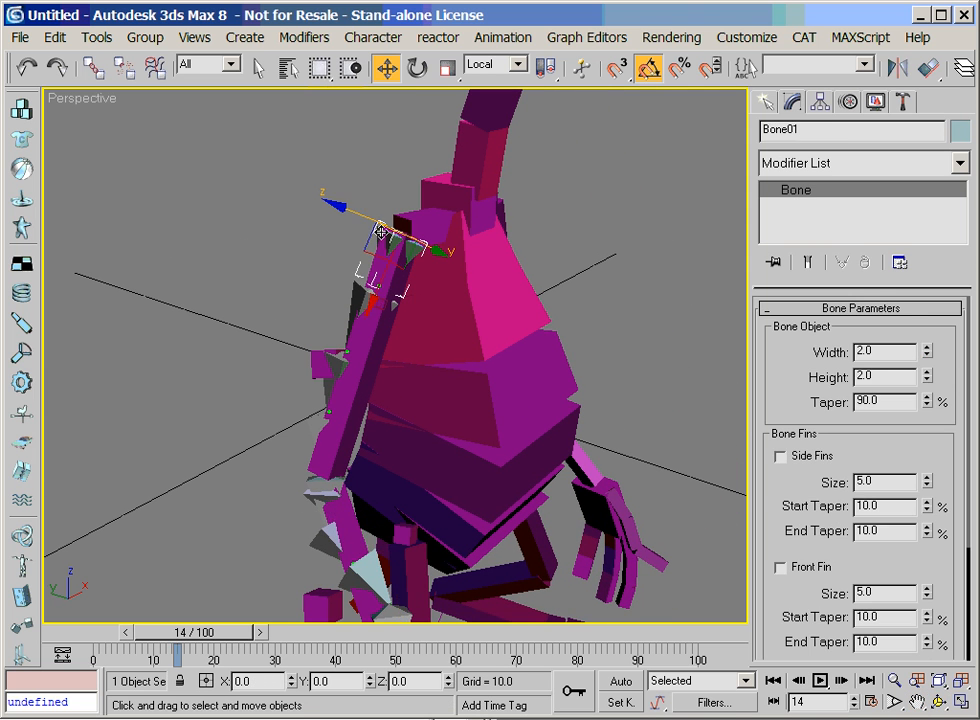
click(856, 102)
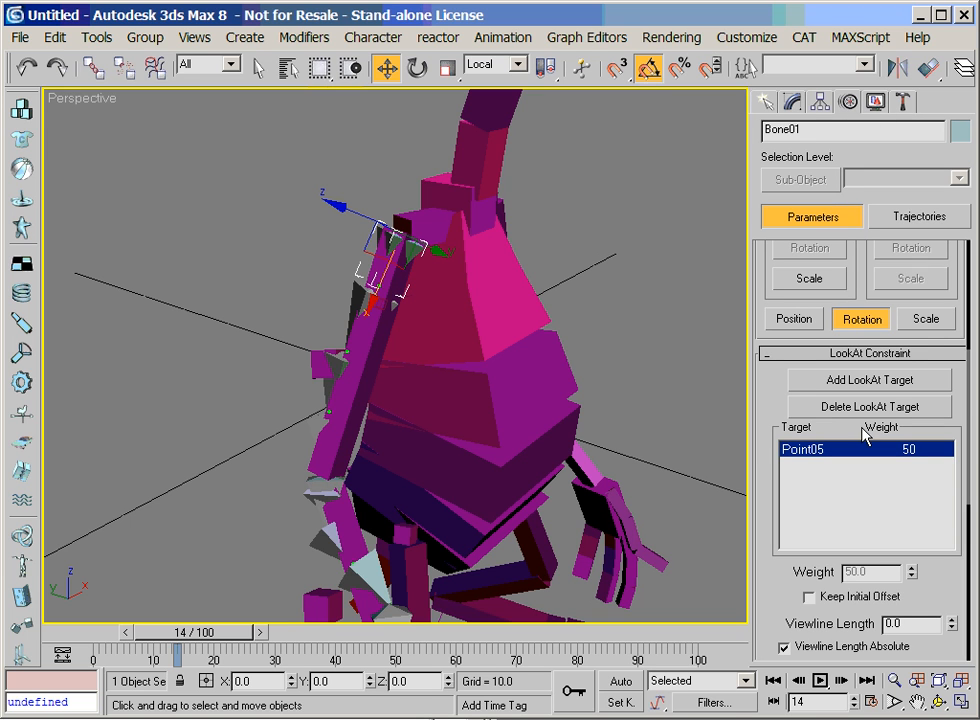
click(894, 680)
drag(469, 380, 468, 324)
key(w)
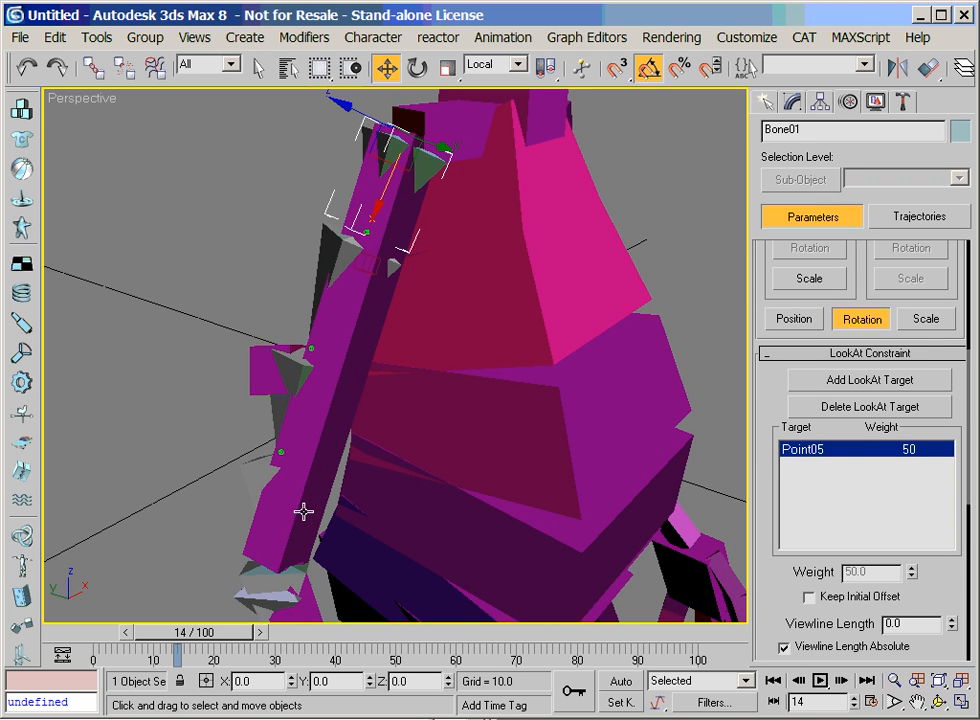
Turn on edged faces and check the CAT upper-arm segments one after another
key(F4)
click(313, 407)
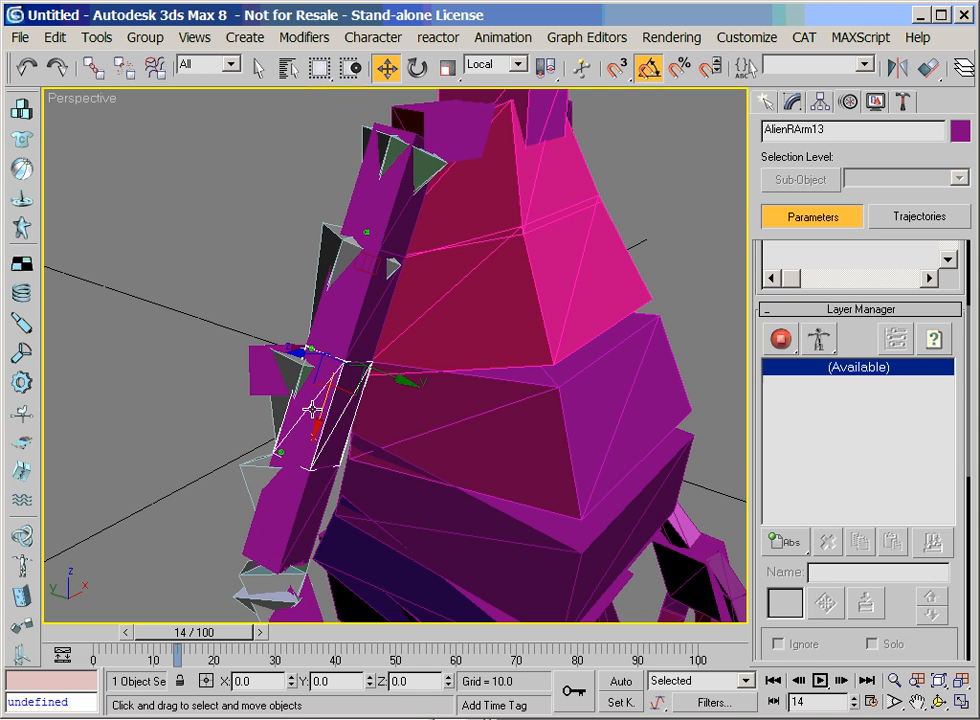
click(362, 275)
click(388, 232)
click(330, 437)
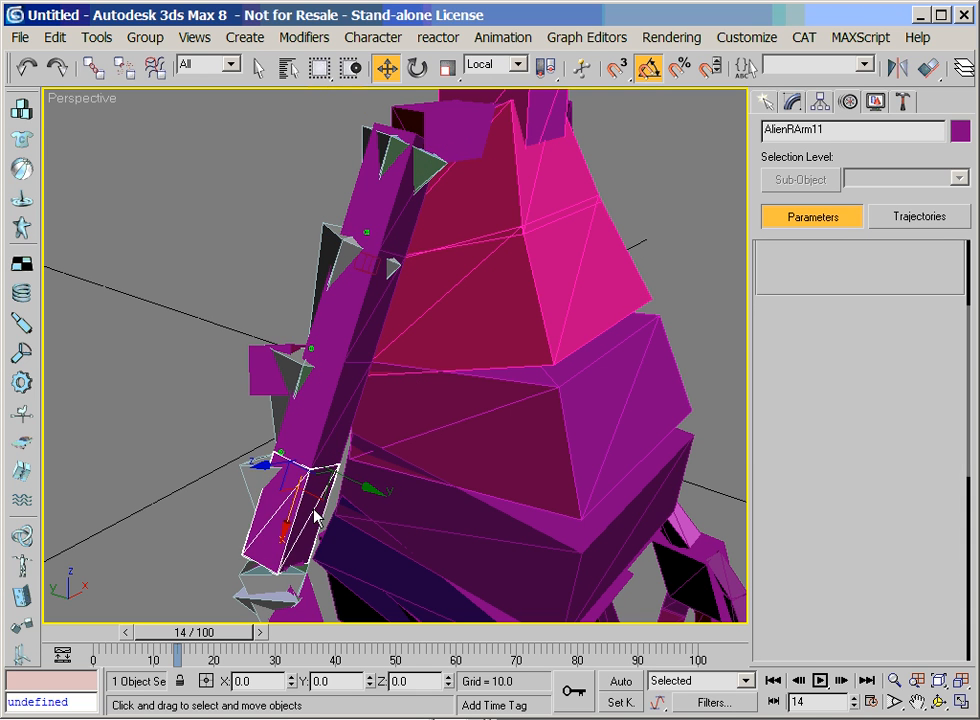
click(352, 348)
Add an absolute animation layer to the CAT rig and switch the rig to animation mode
click(893, 685)
drag(316, 470, 330, 575)
right_click(332, 556)
mouse_move(786, 545)
mouse_down()
mouse_move(792, 567)
mouse_move(786, 543)
mouse_up()
drag(788, 343, 786, 408)
Rotate the forearm's first segment AlienRArm21 in the Local and the Parent reference coordinate systems
click(357, 476)
right_click(357, 479)
click(386, 518)
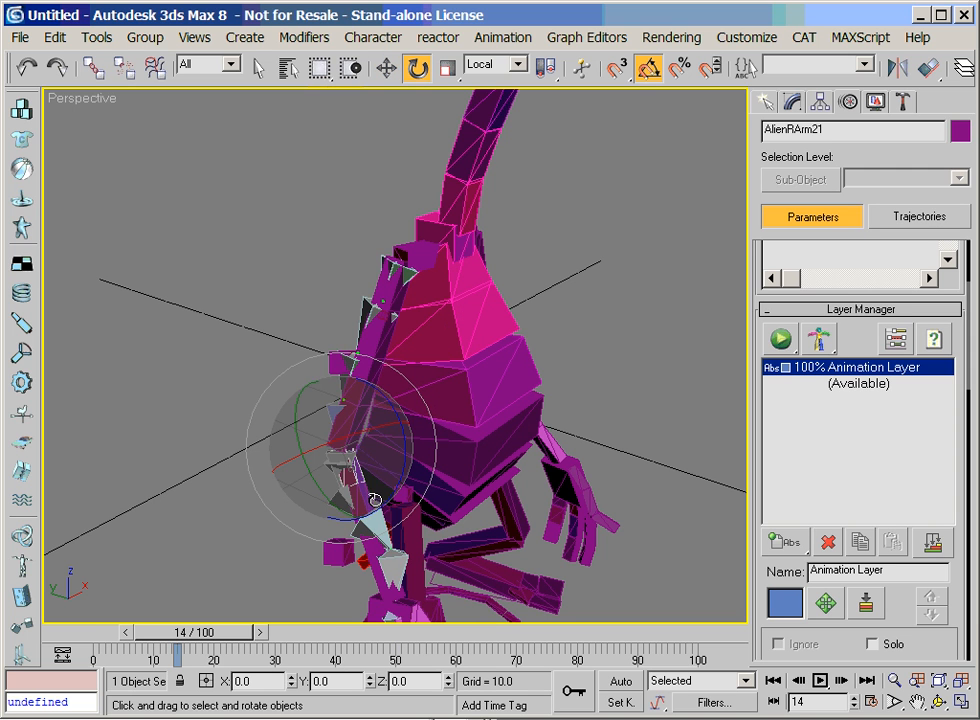
mouse_move(369, 429)
mouse_down()
mouse_move(332, 430)
mouse_move(451, 411)
mouse_move(352, 437)
mouse_move(372, 434)
mouse_up()
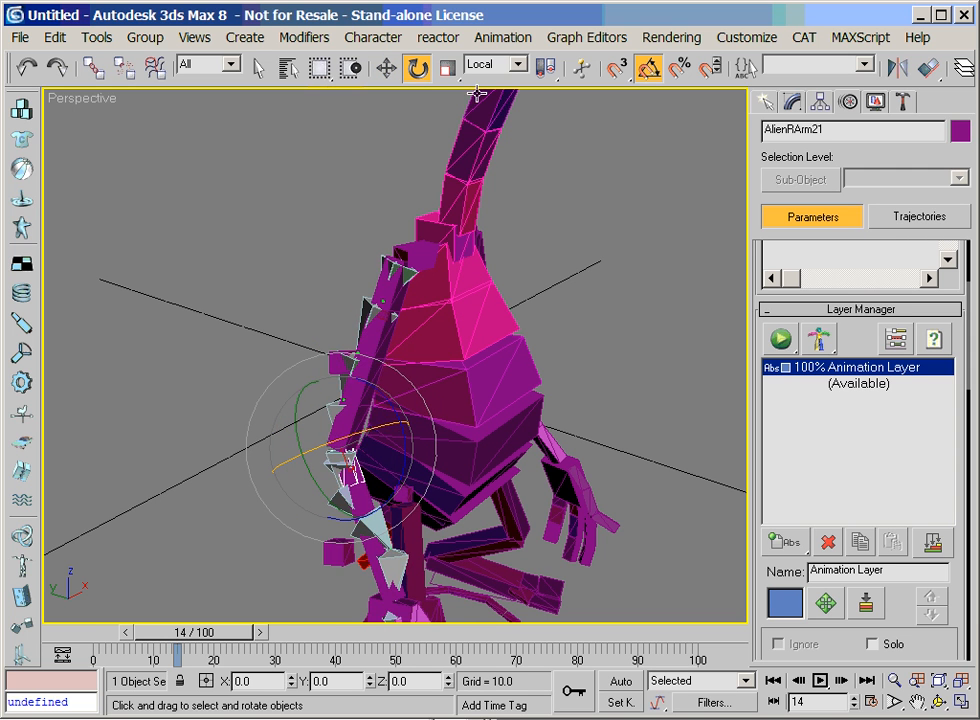
click(492, 64)
click(497, 122)
mouse_move(376, 469)
mouse_down()
mouse_move(320, 466)
mouse_move(376, 465)
mouse_up()
Try rotating Bone01 at the shoulder, and show its rotation controller parameters
key(alt+z)
drag(551, 494, 493, 428)
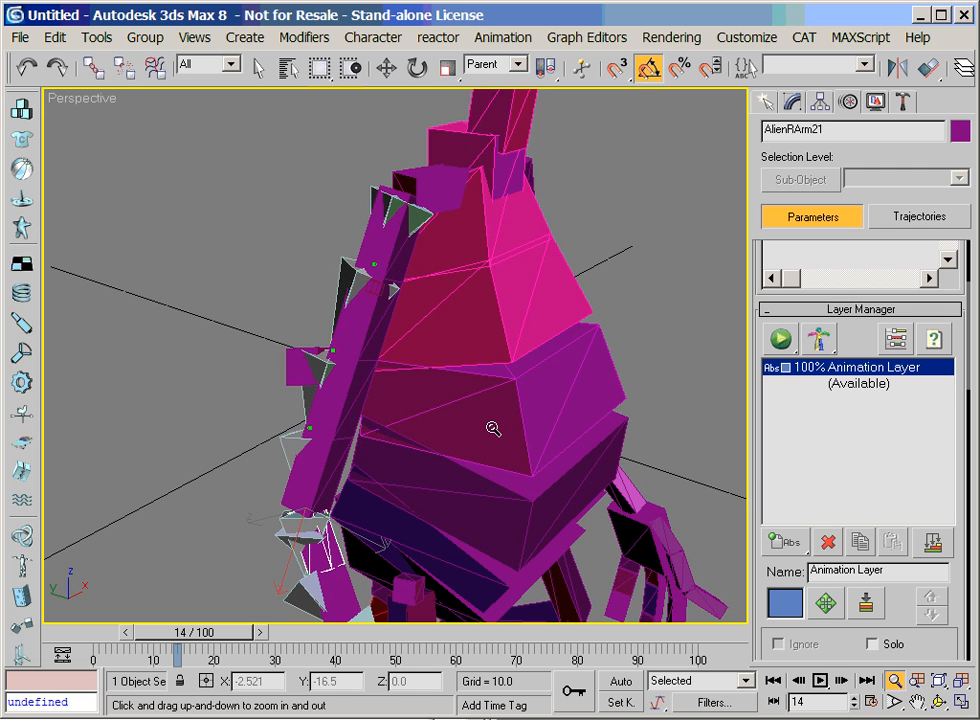
key(e)
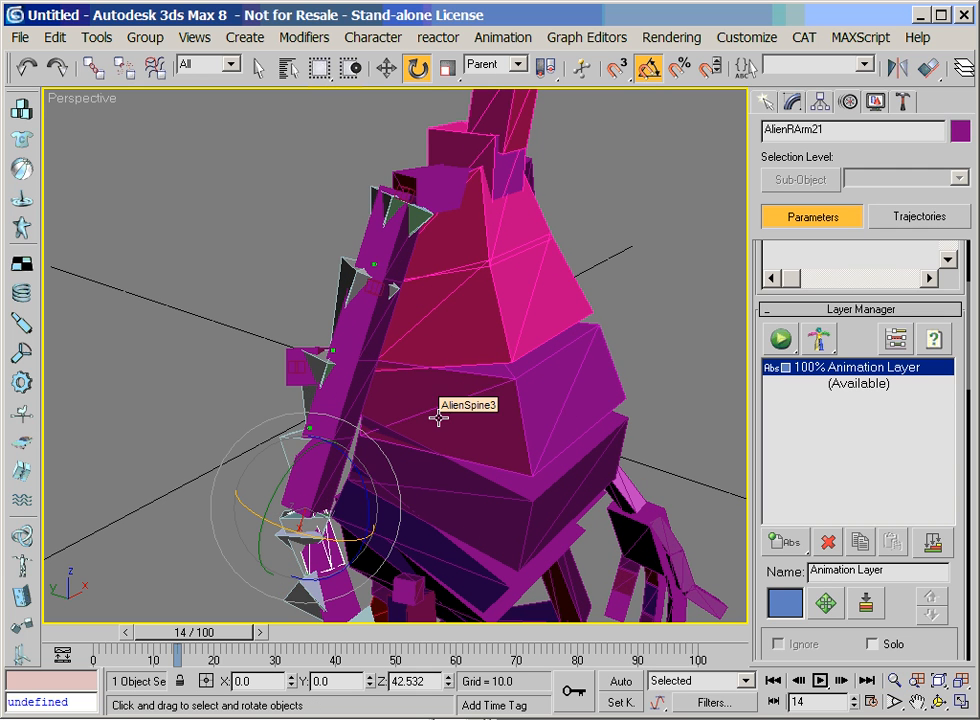
click(380, 195)
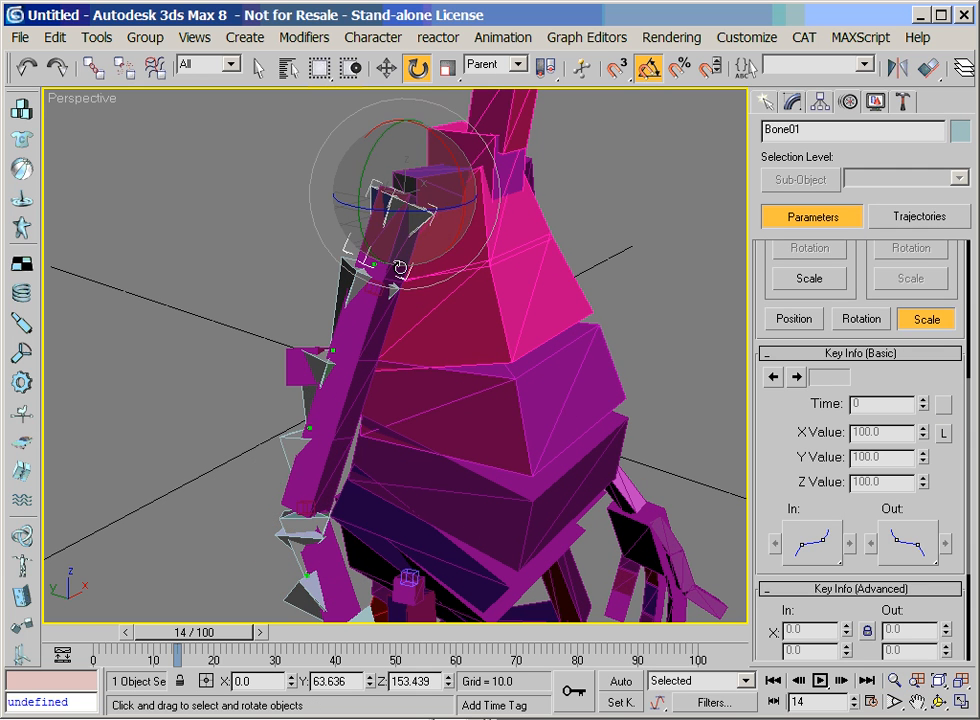
drag(384, 243, 775, 145)
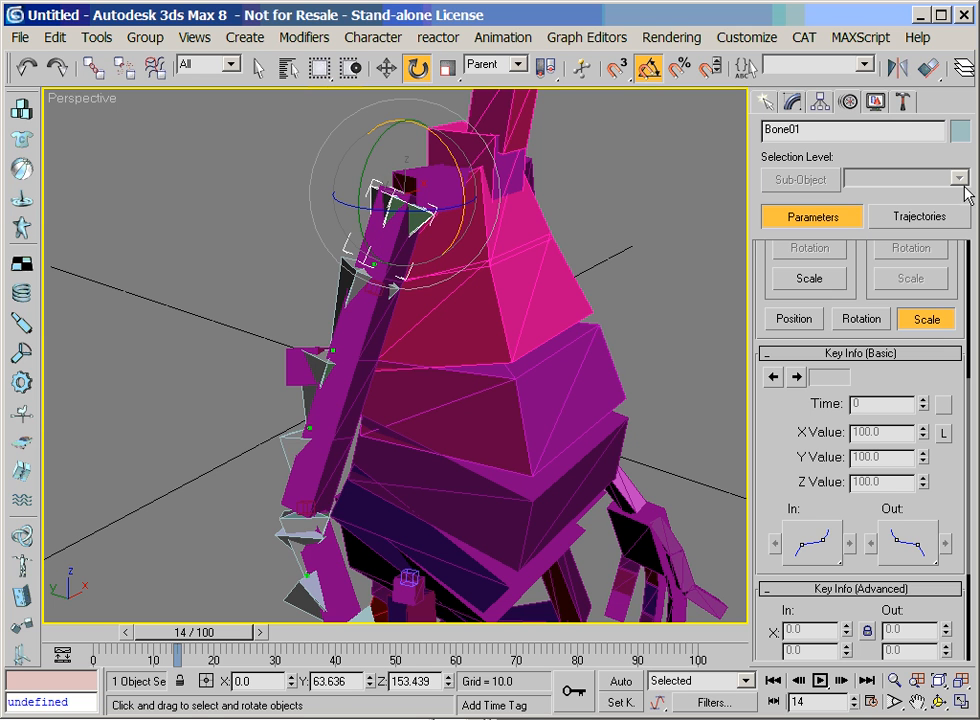
click(861, 318)
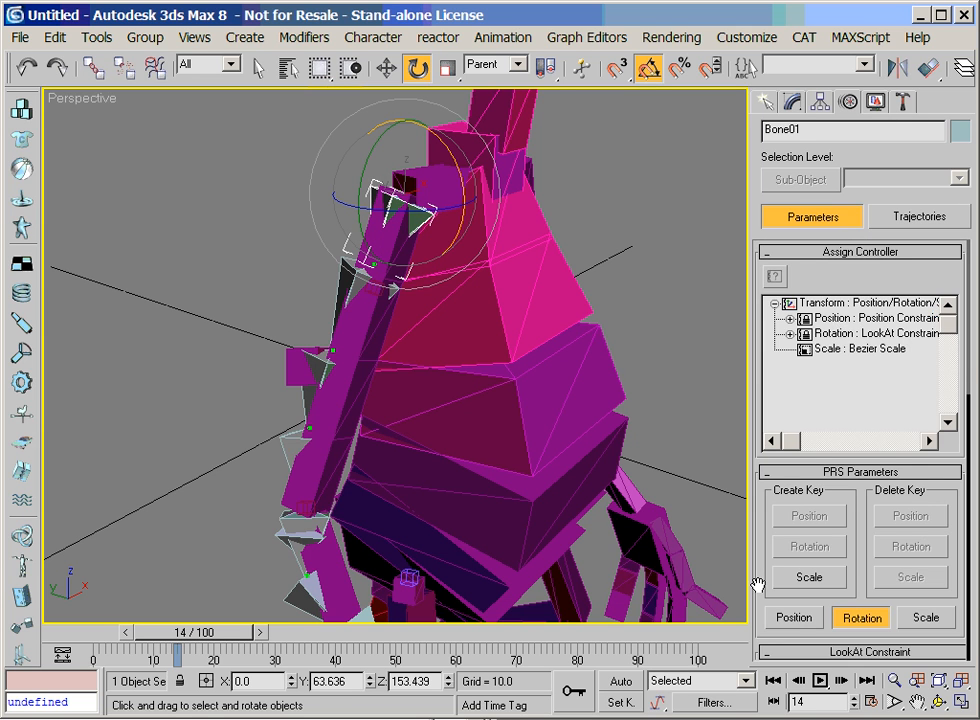
Turn off the World upnode in Bone01's LookAt constraint, pick upper-arm segment AlienRArm11 as upnode, and select that segment
scroll(838, 473, down, 5)
drag(763, 510, 777, 271)
click(804, 476)
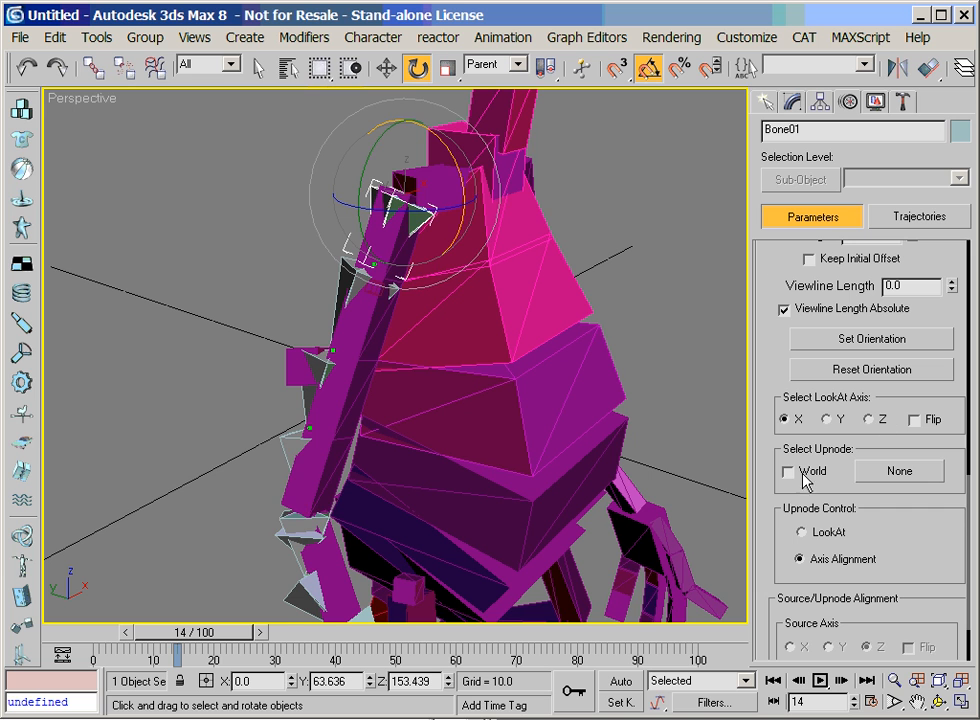
click(886, 478)
key(ctrl+r)
drag(445, 365, 392, 352)
right_click(391, 352)
click(357, 245)
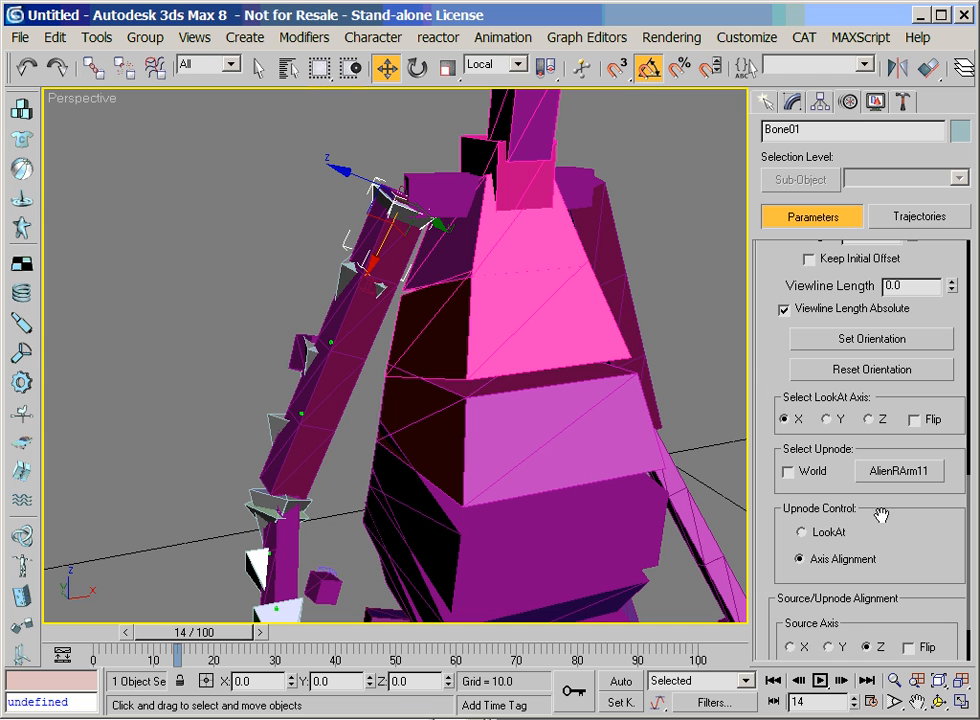
click(403, 263)
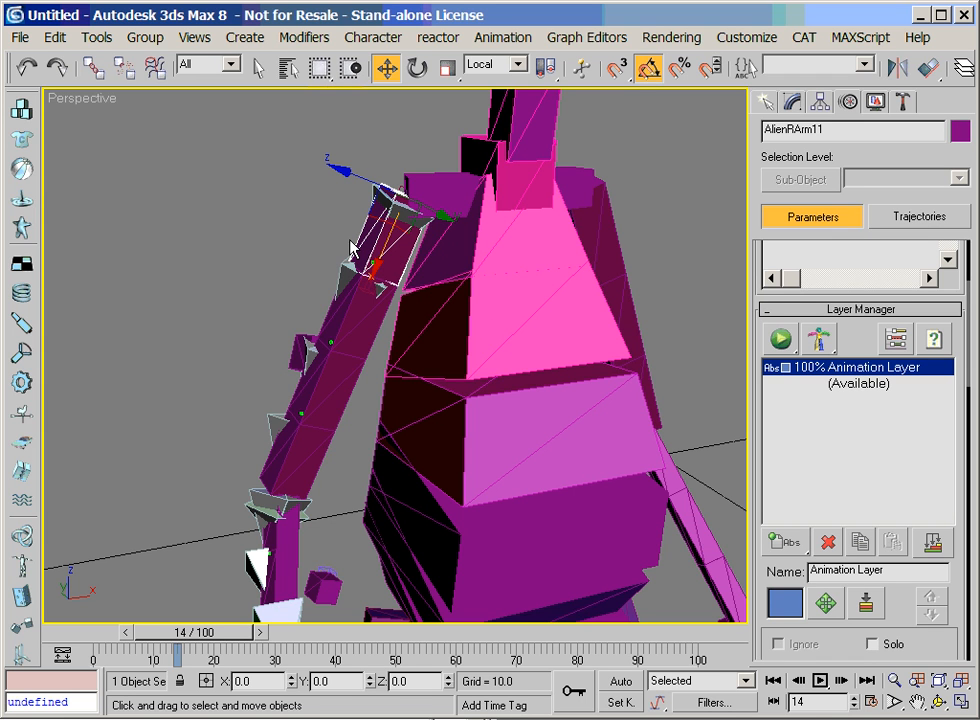
Align Bone01's source axis Y with the upnode's Y axis in its LookAt constraint
click(390, 205)
drag(779, 545, 832, 490)
click(831, 568)
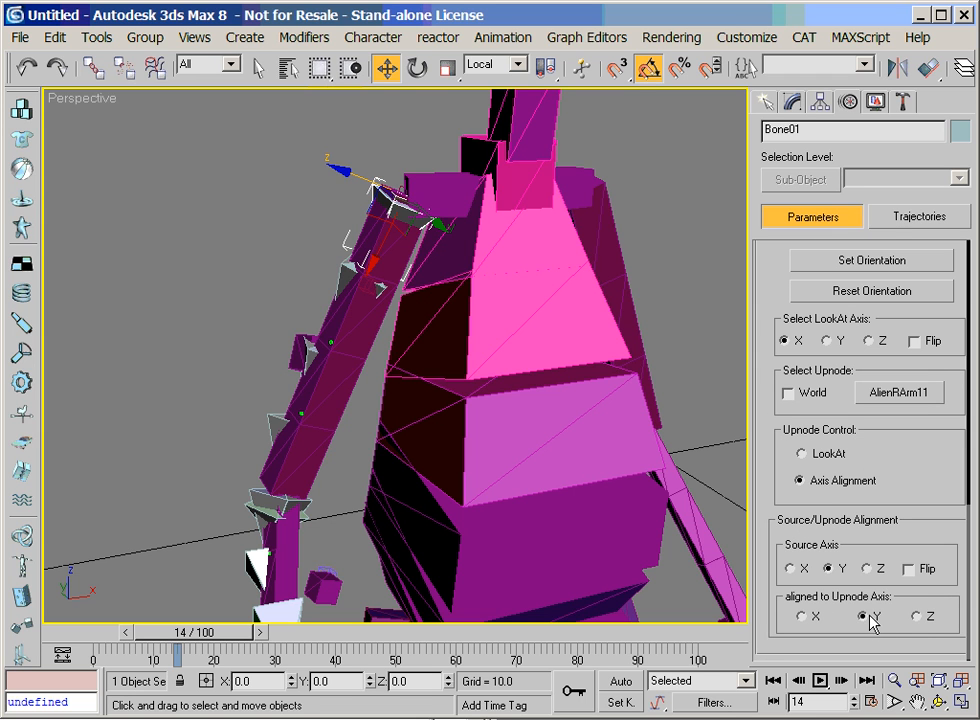
Turn off Bone02's World upnode, pick AlienRArm12 as its LookAt upnode, and align source axis Y with upnode axis Y
click(360, 293)
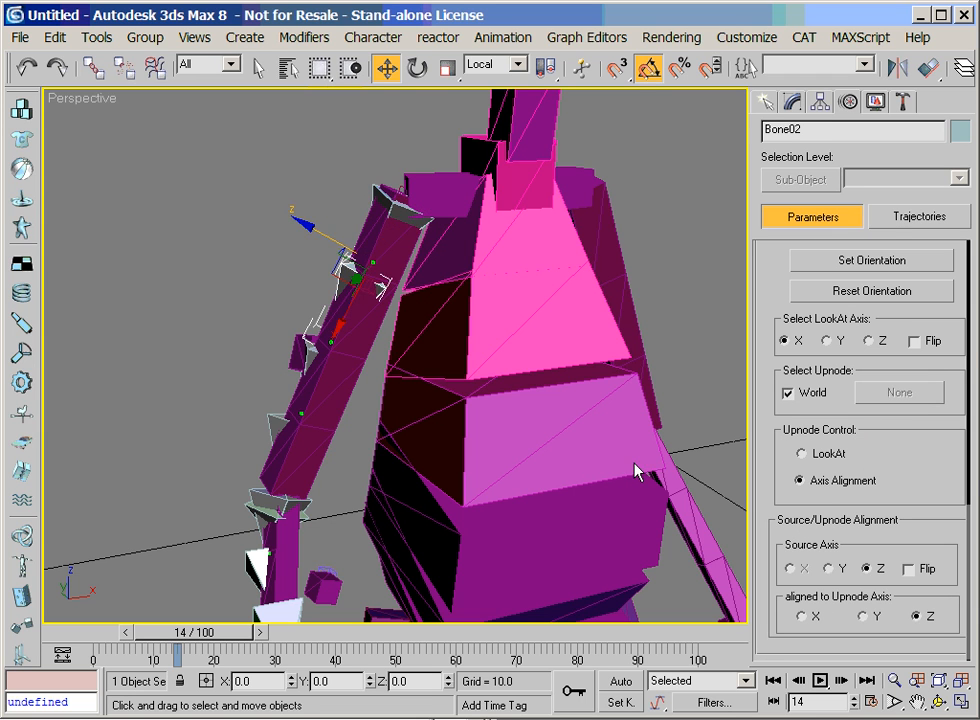
click(788, 393)
click(896, 392)
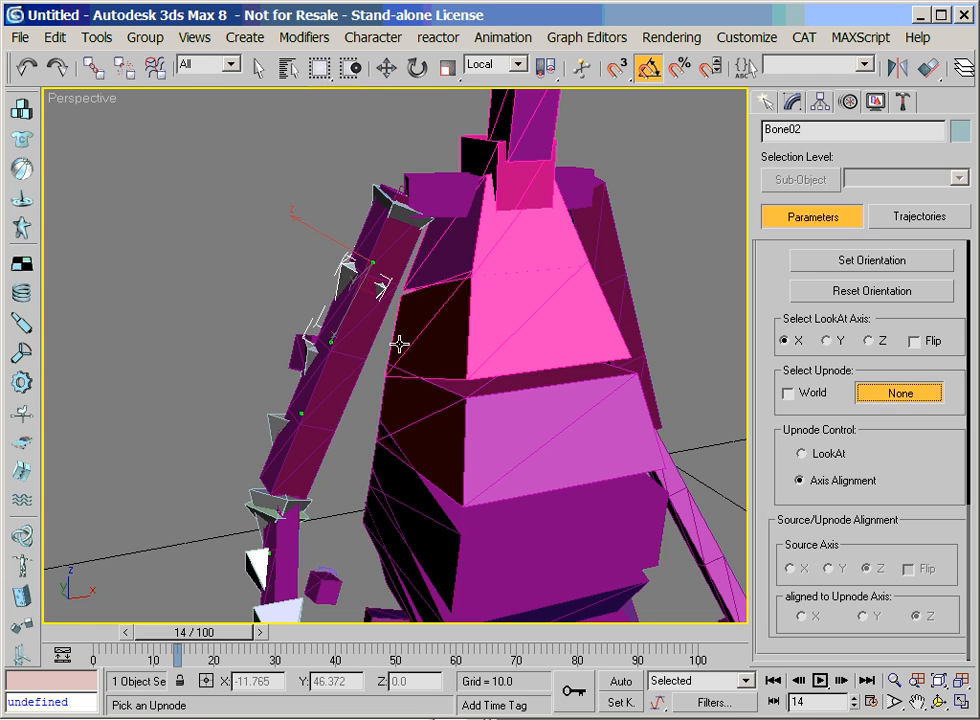
click(293, 259)
click(845, 569)
click(865, 617)
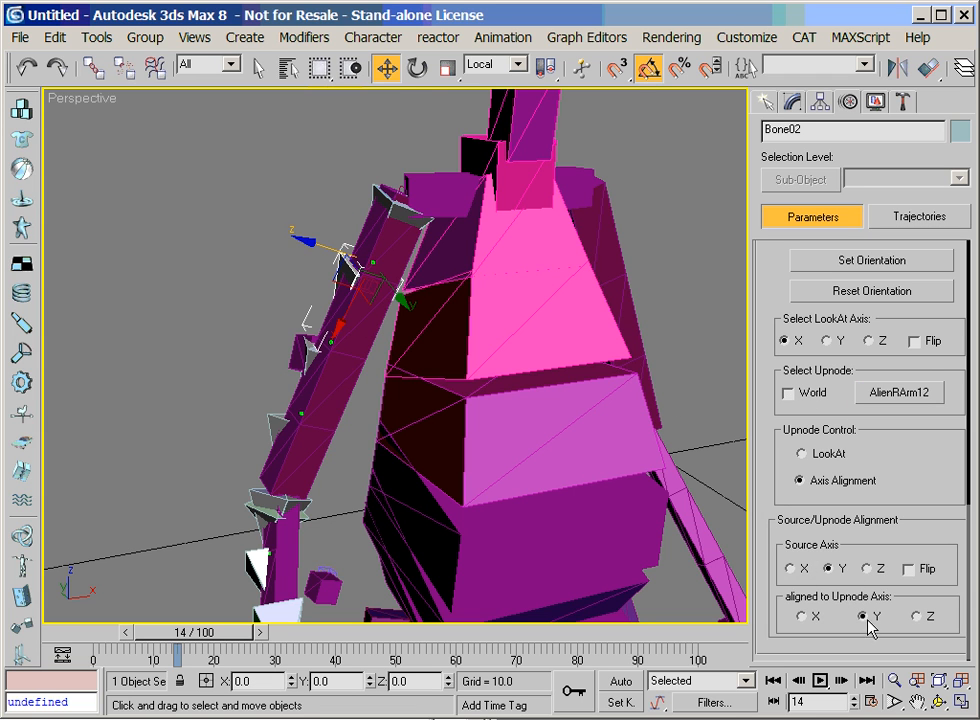
Pick AlienRArm13 as Bone03's LookAt upnode and align its source axis Y with upnode axis Y
click(308, 347)
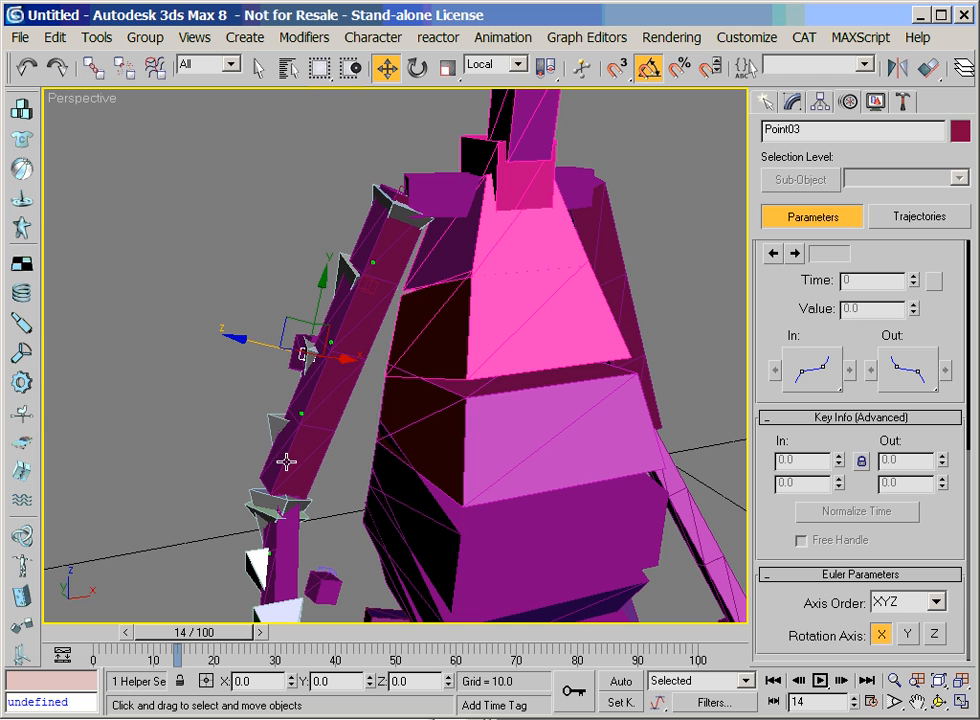
click(353, 268)
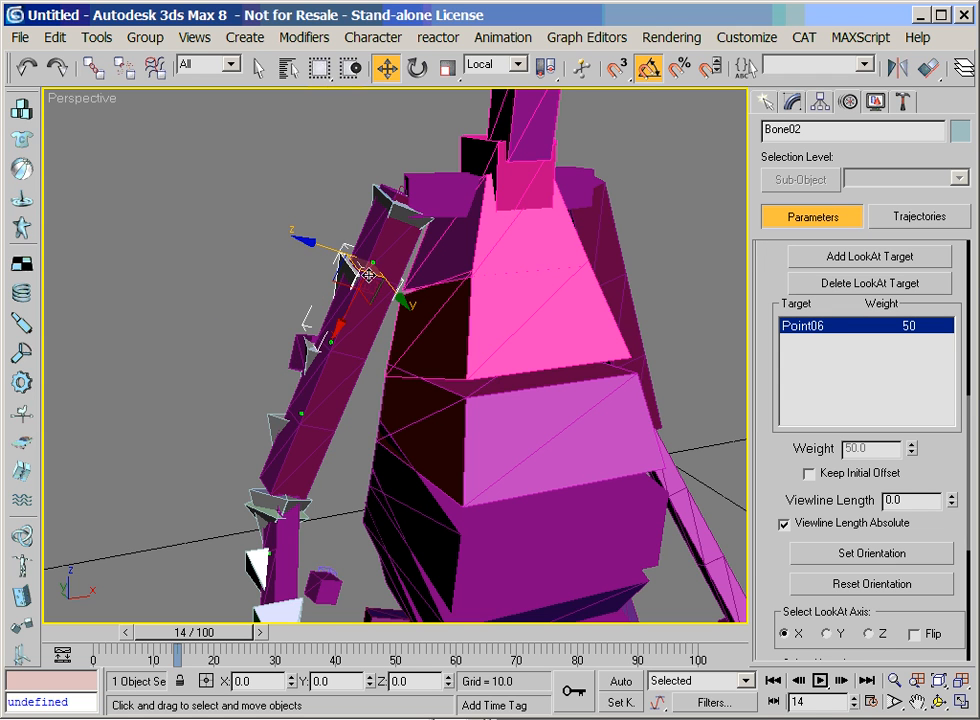
key(Page_Down)
scroll(801, 487, down, 5)
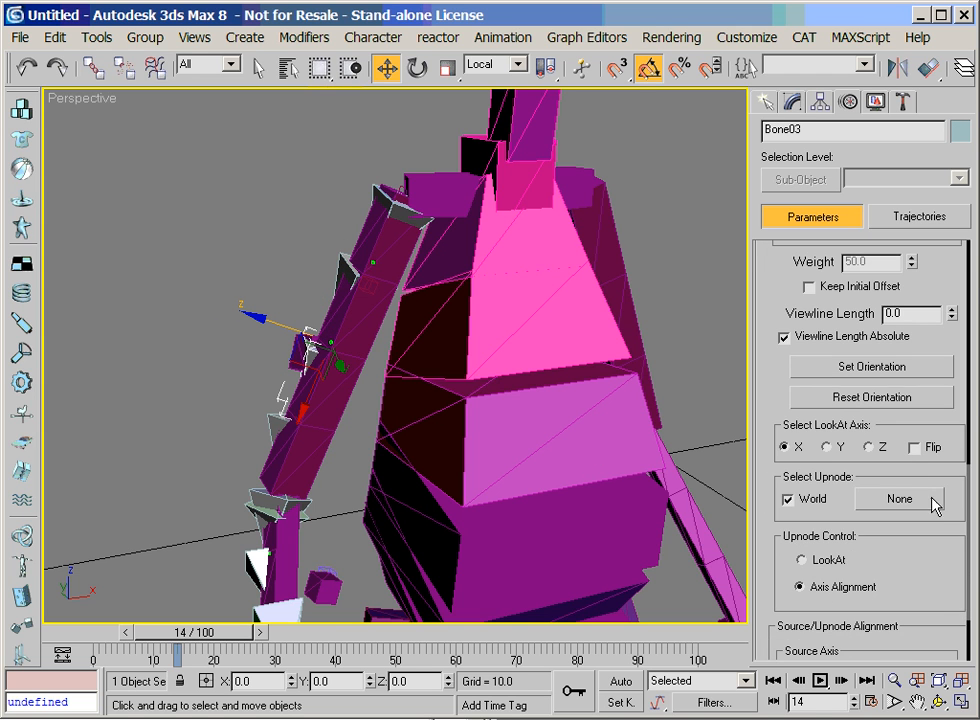
click(901, 499)
click(373, 405)
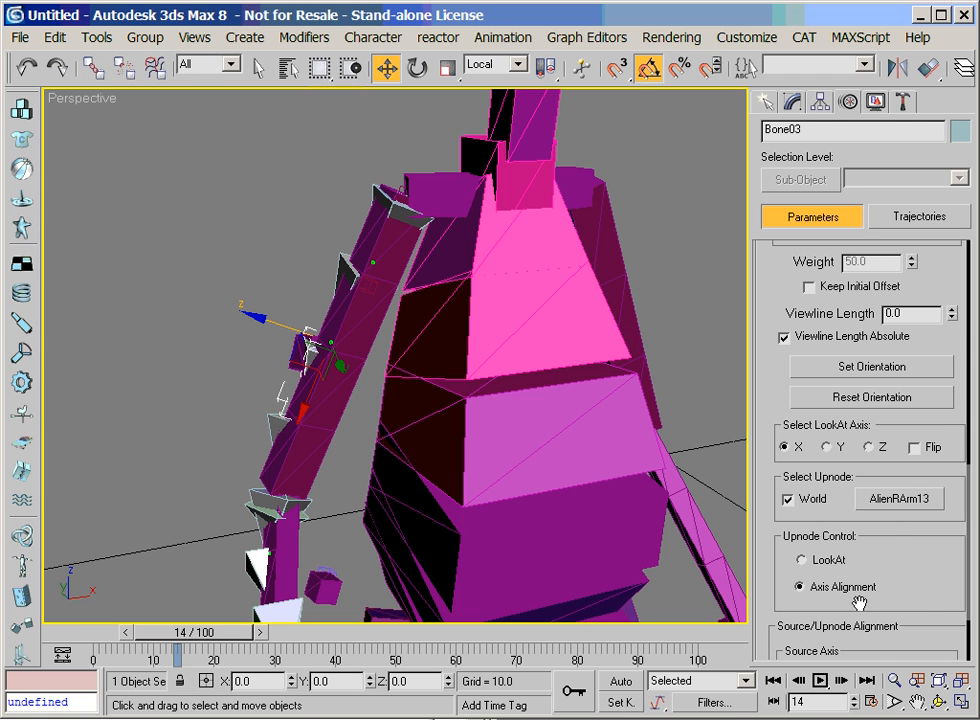
scroll(933, 609, down, 3)
click(829, 568)
click(862, 616)
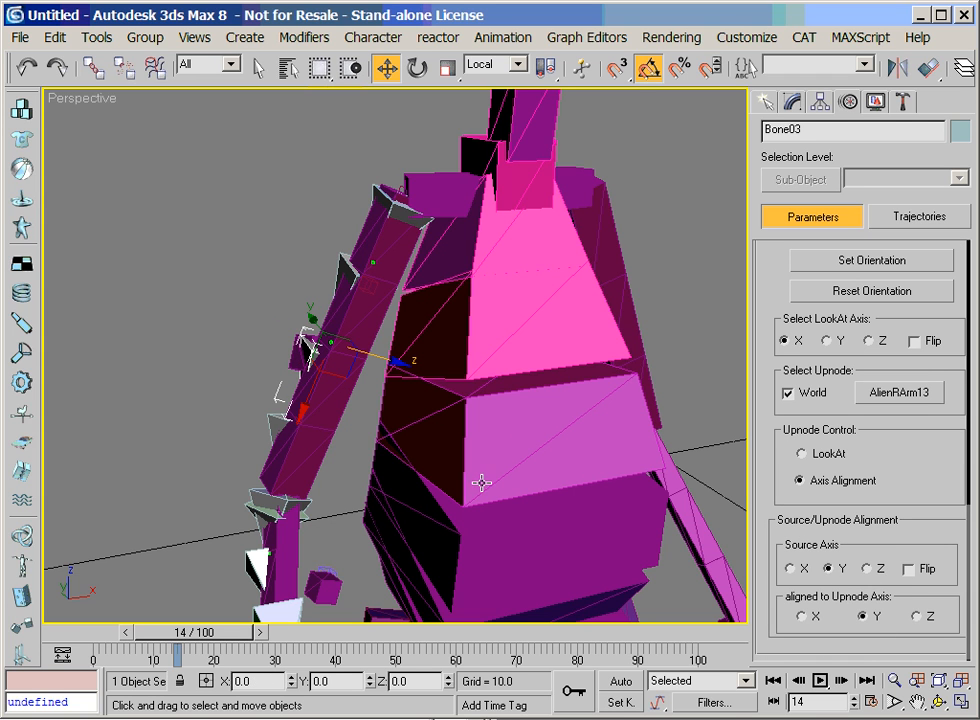
Pick AlienRArm14 as Bone04's LookAt upnode and align its source axis Y with upnode axis Y
click(298, 440)
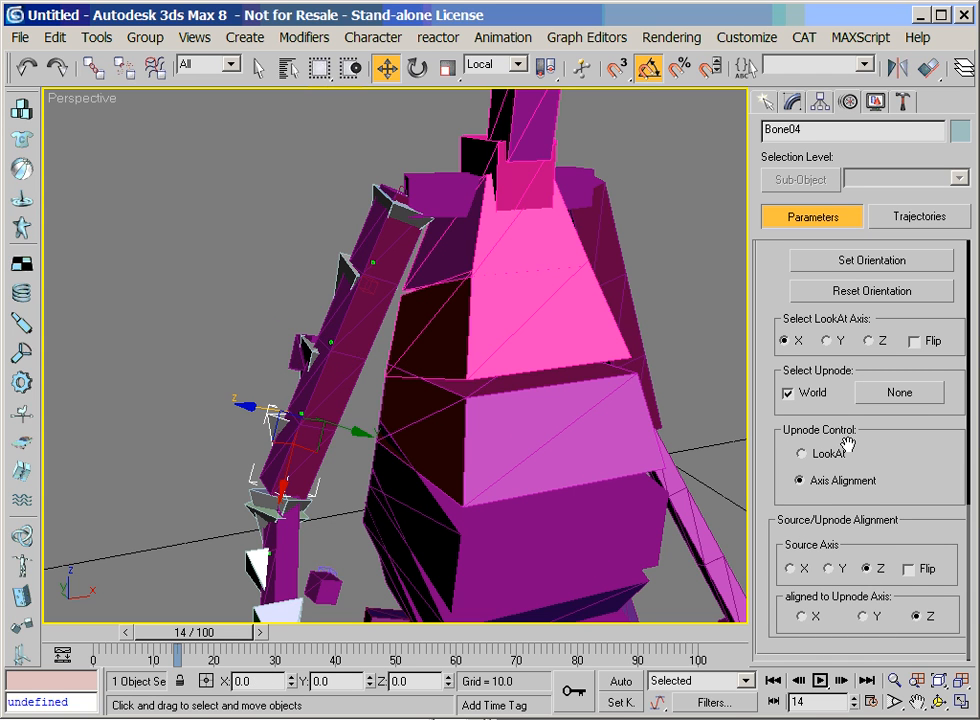
click(862, 392)
click(313, 466)
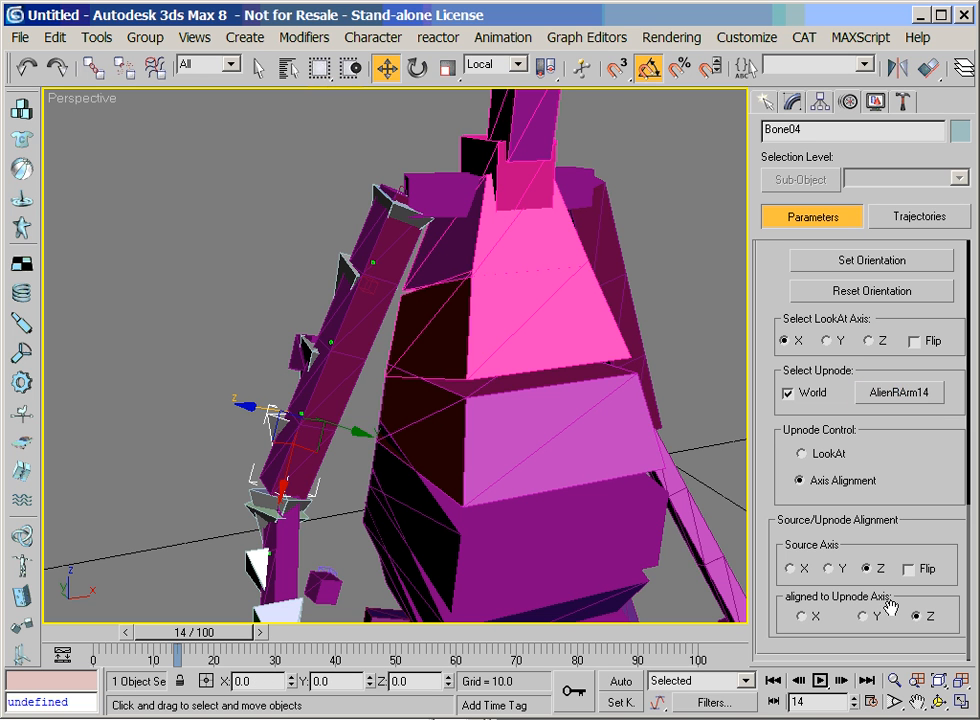
click(843, 570)
click(876, 617)
Set the width of Bone05, the short end bone at the elbow, to 0.2
click(943, 703)
mouse_move(290, 345)
mouse_down()
mouse_move(464, 357)
mouse_move(335, 345)
mouse_move(440, 343)
mouse_move(429, 354)
mouse_move(350, 346)
mouse_move(290, 388)
mouse_move(284, 328)
mouse_up()
key(ctrl+p)
key(w)
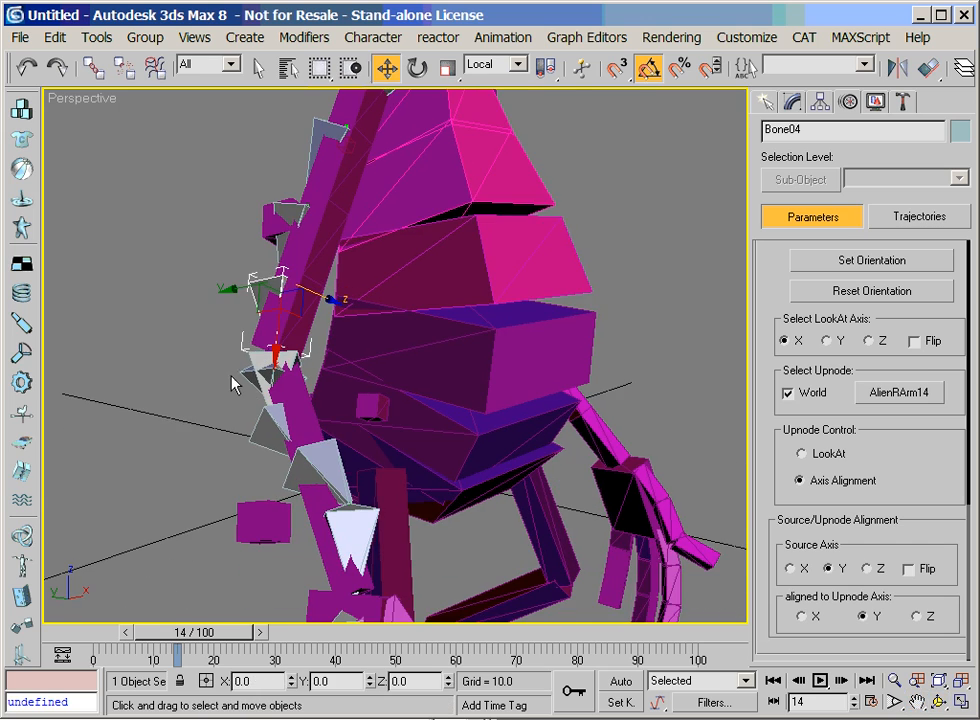
click(262, 398)
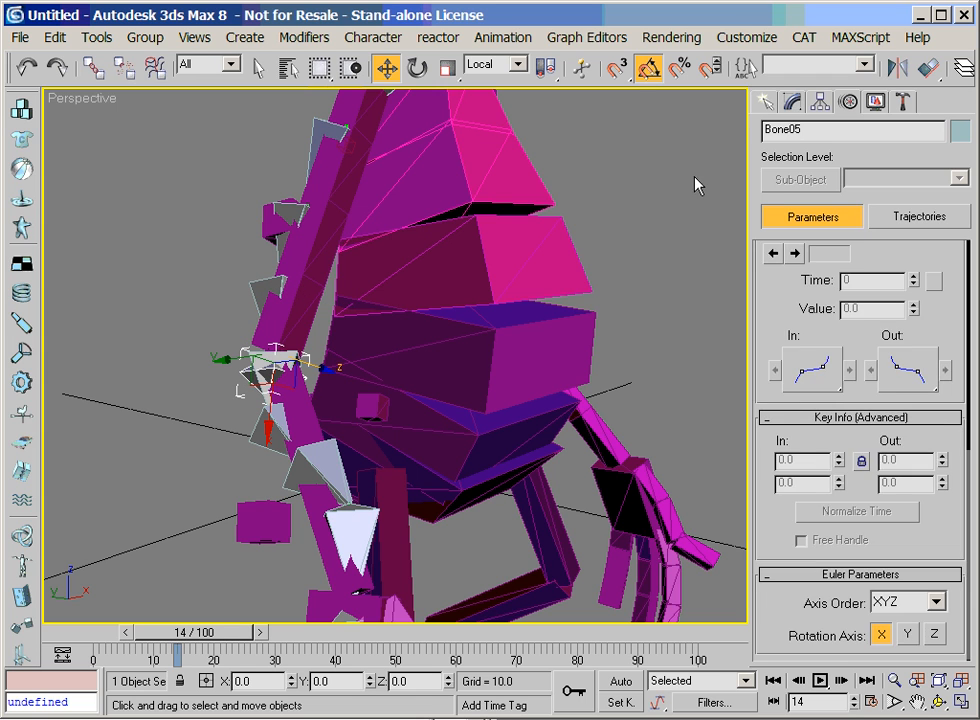
click(791, 101)
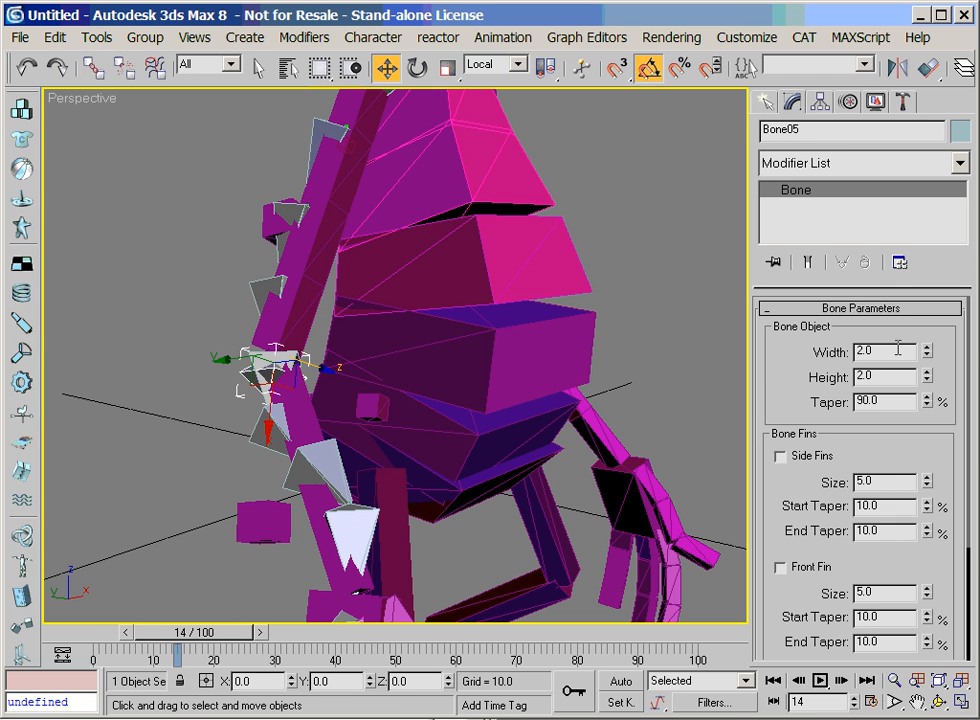
drag(911, 348, 810, 352)
text(.2)
key(Tab)
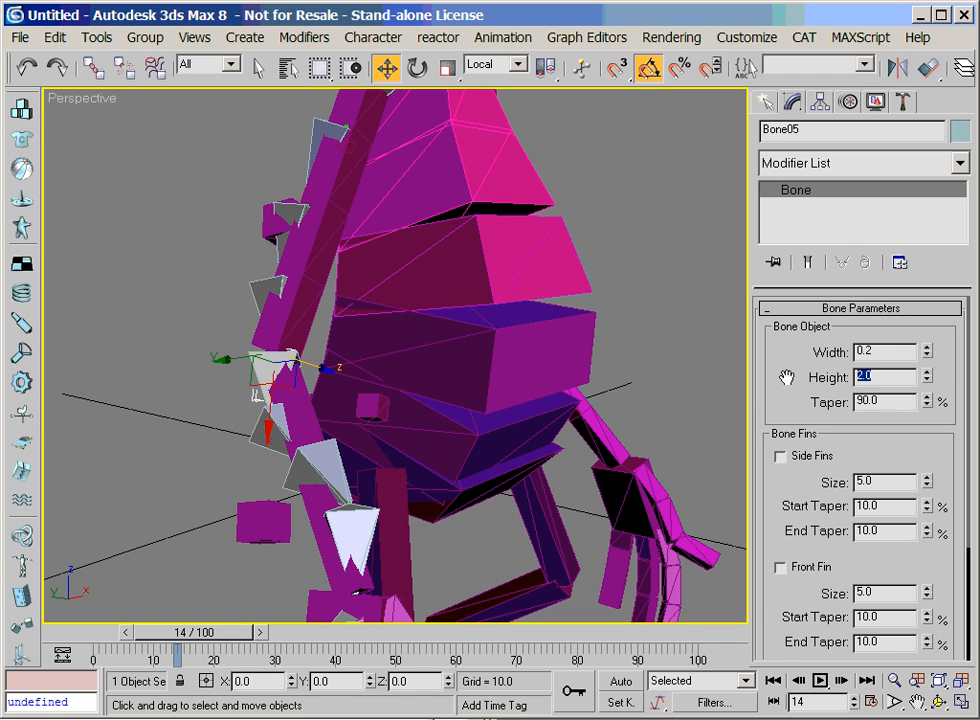
key(Return)
Pick AlienRArm21 instead of the World as Bone06's LookAt upnode and align its source axis Y with upnode axis Y
click(240, 440)
click(258, 405)
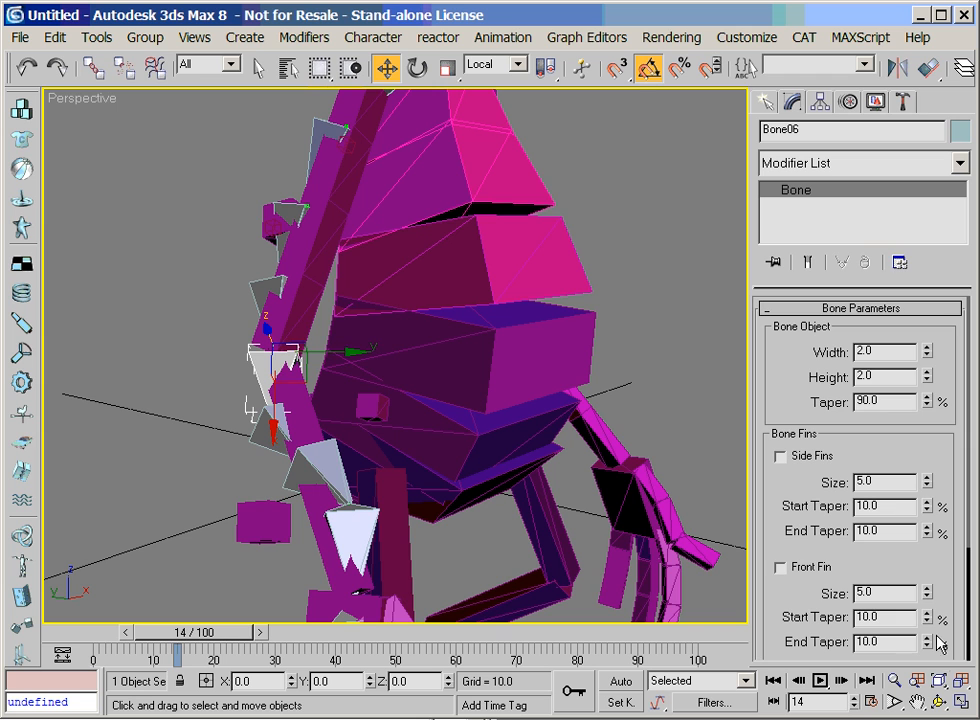
click(852, 101)
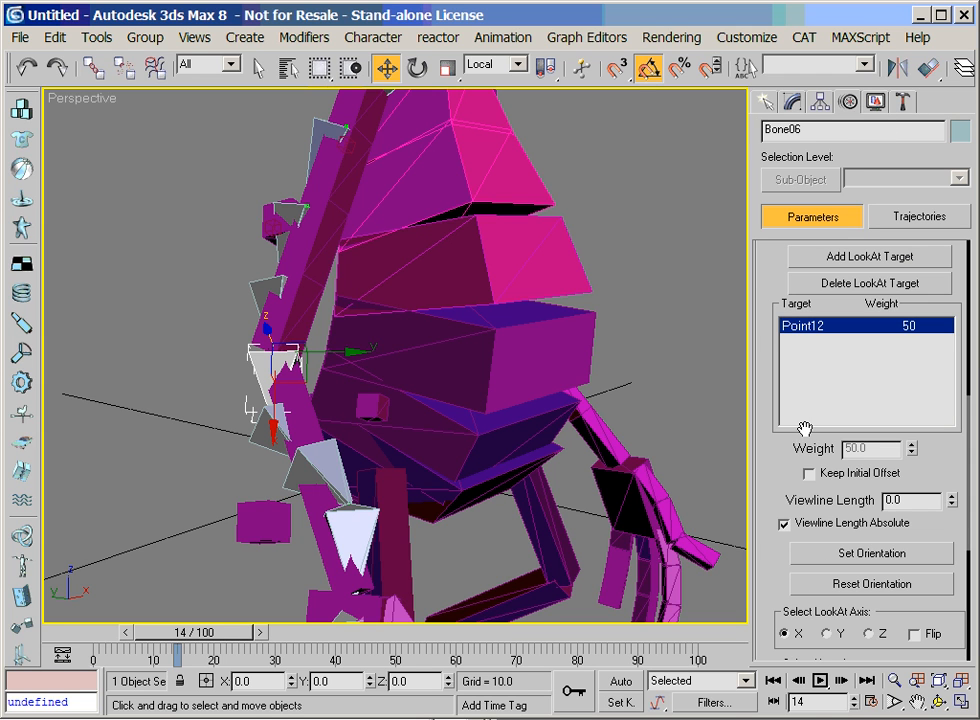
drag(771, 302, 760, 124)
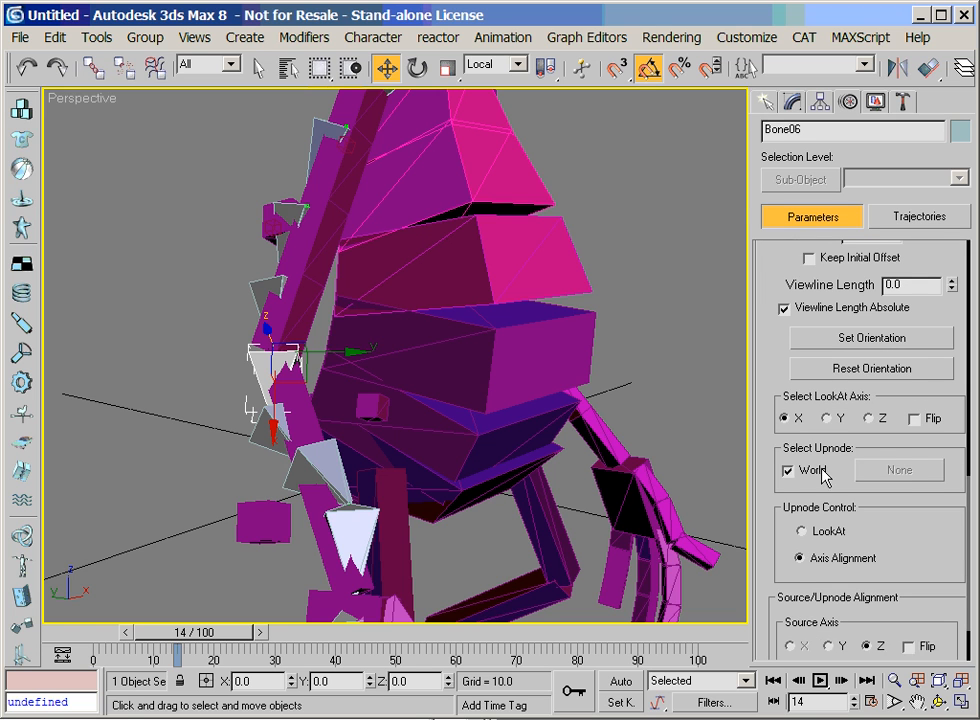
click(905, 472)
click(303, 386)
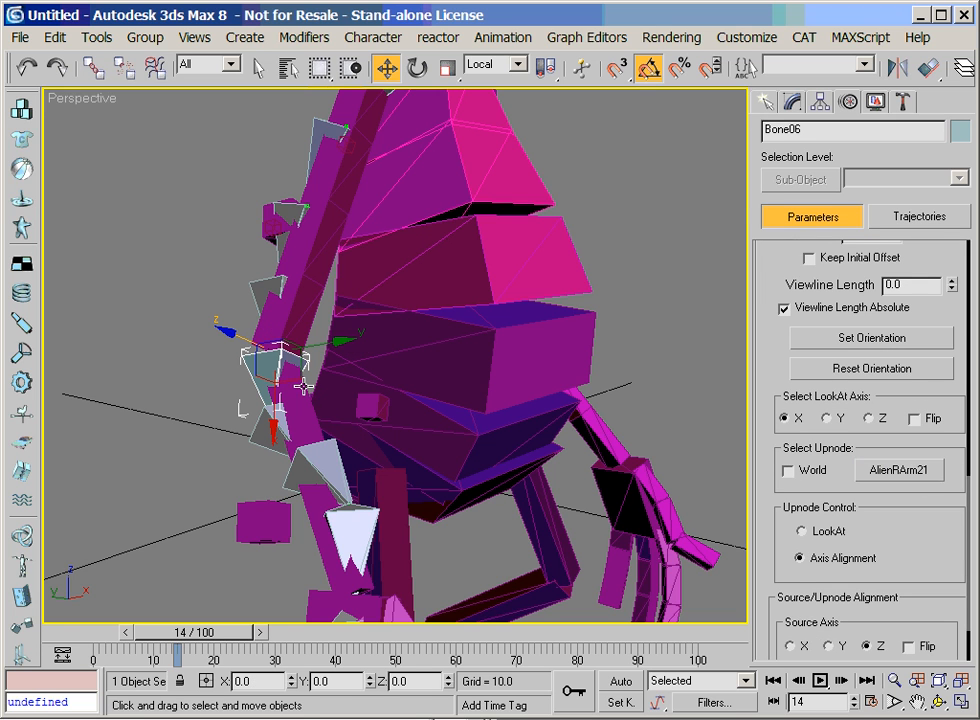
drag(818, 598, 805, 501)
click(829, 570)
click(866, 618)
Pick AlienRArm22 as Bone07's LookAt upnode and align its source axis Y with upnode axis Y
click(895, 680)
drag(333, 495, 337, 462)
click(917, 700)
drag(268, 454, 283, 326)
key(w)
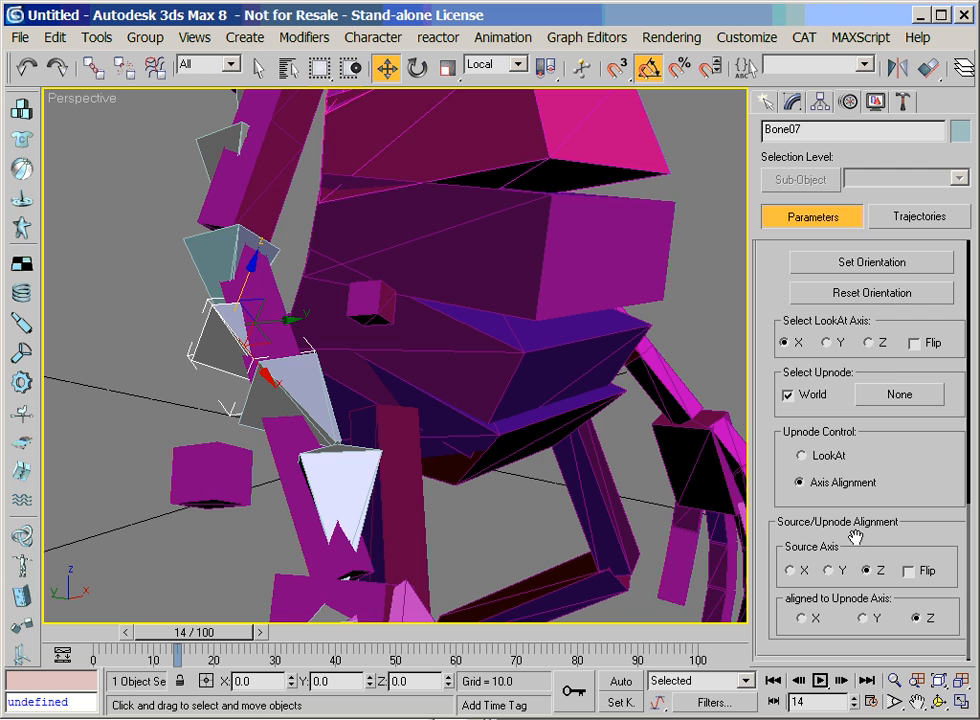
click(895, 402)
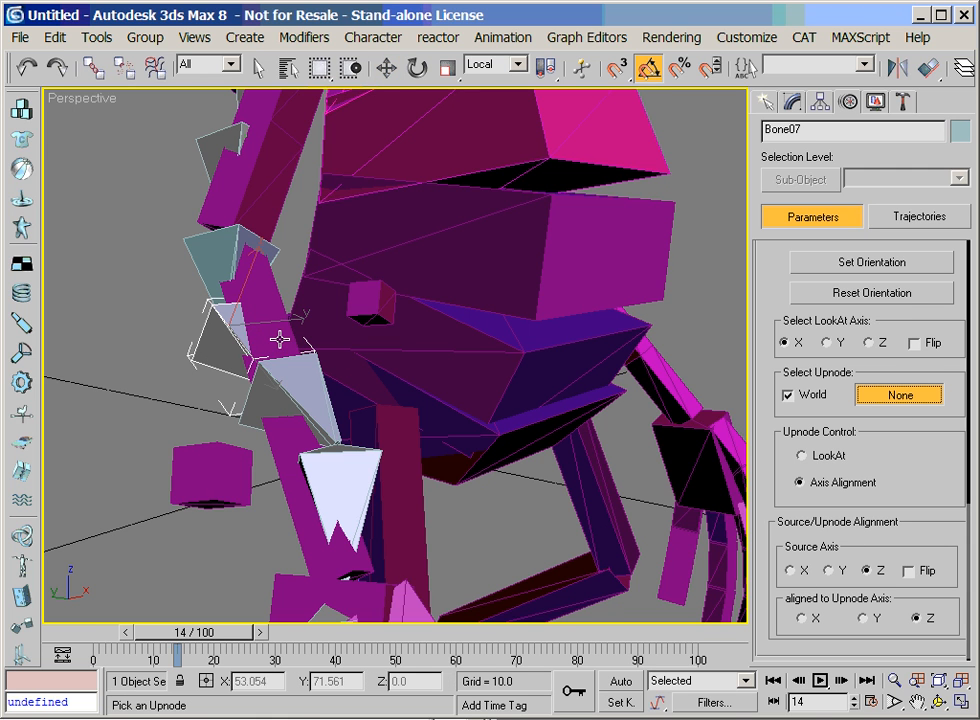
click(279, 338)
key(F3)
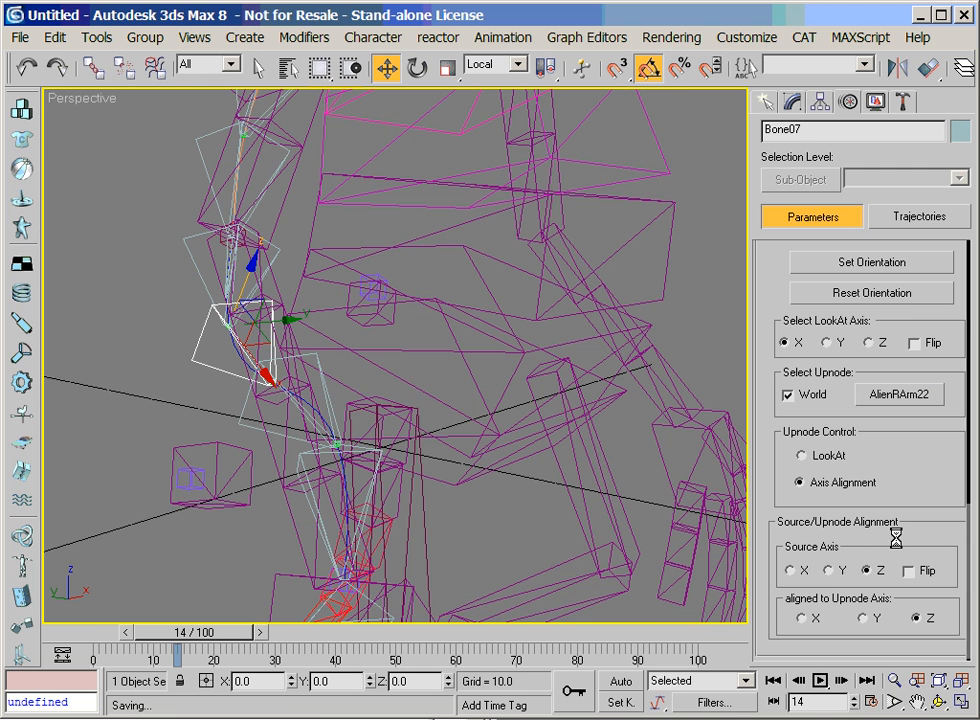
key(F3)
click(840, 572)
click(864, 618)
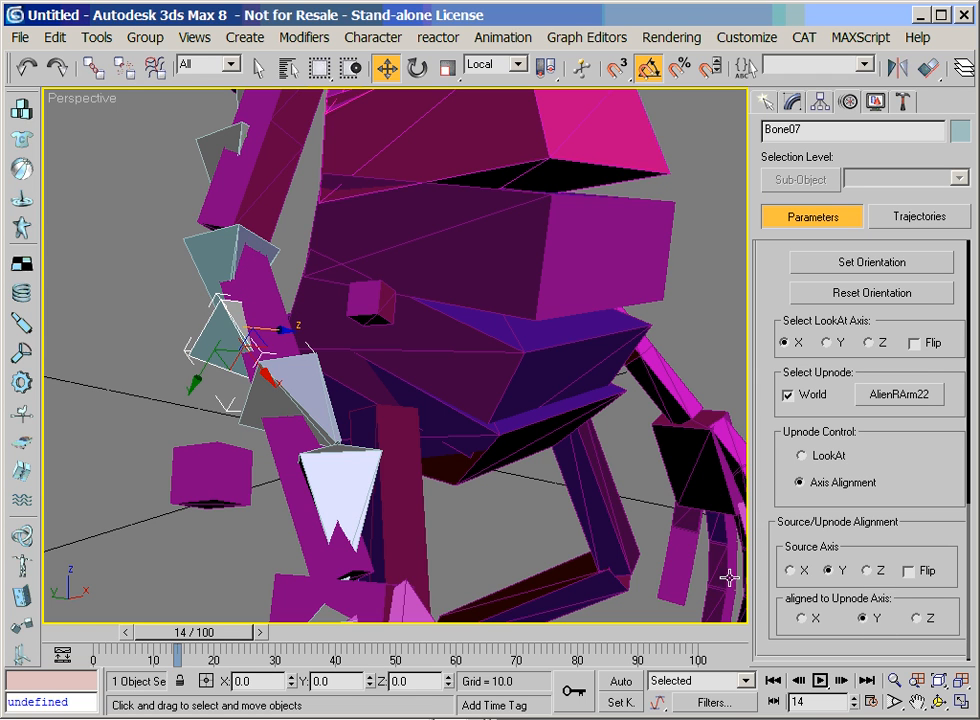
Make AlienRArm23 Bone08's upnode with World off and Y aligned to Y, and recheck the LookAt settings of Bone07 and Bone06
click(330, 404)
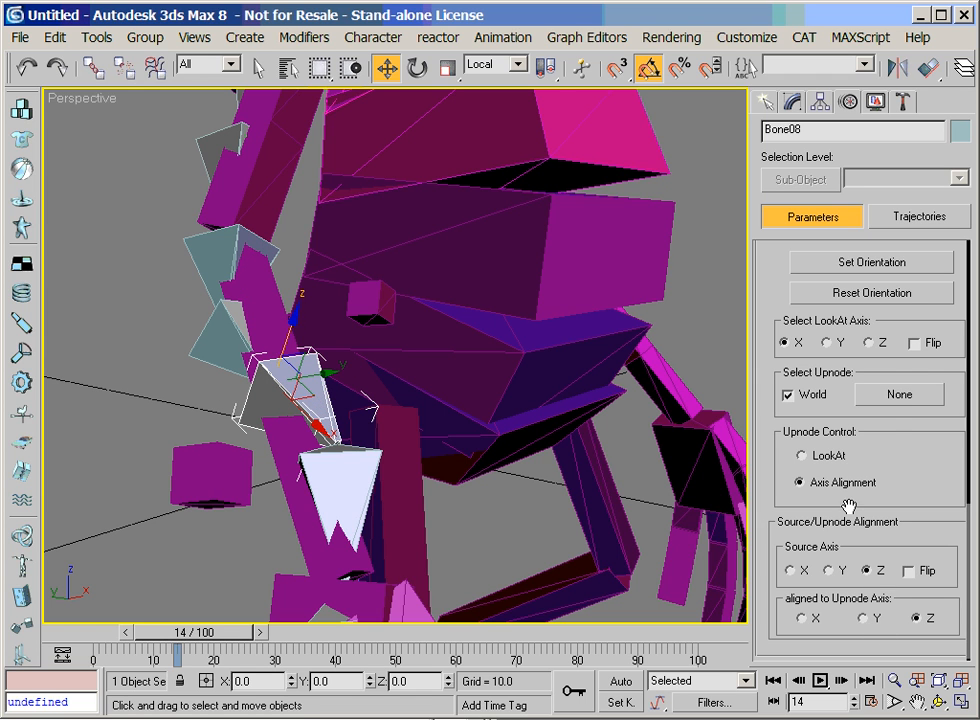
click(885, 404)
click(216, 354)
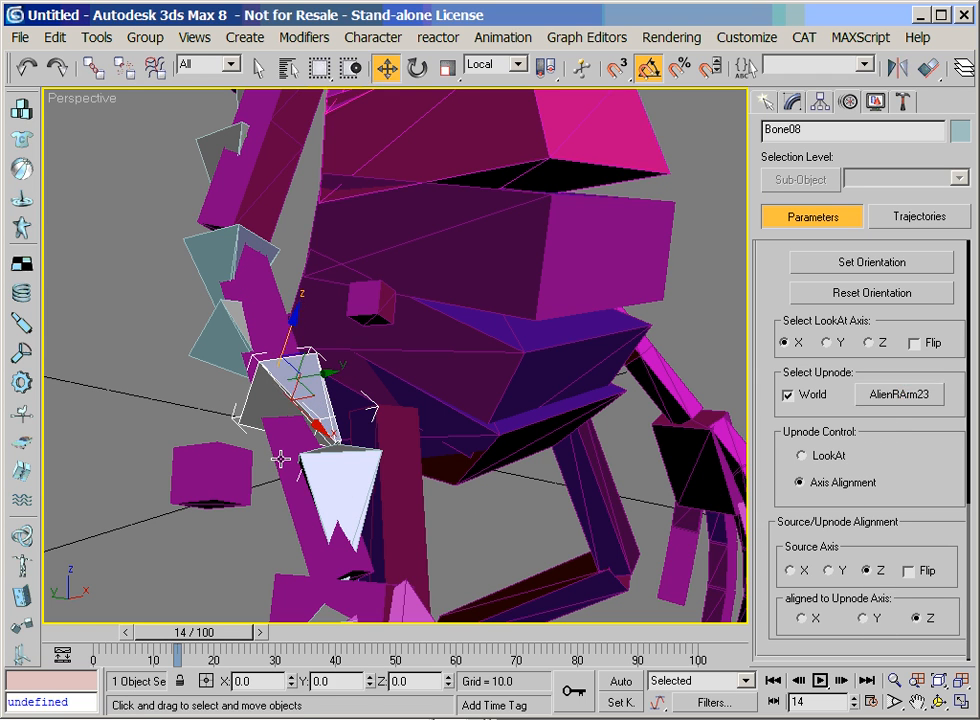
click(788, 395)
click(836, 572)
click(870, 620)
click(259, 321)
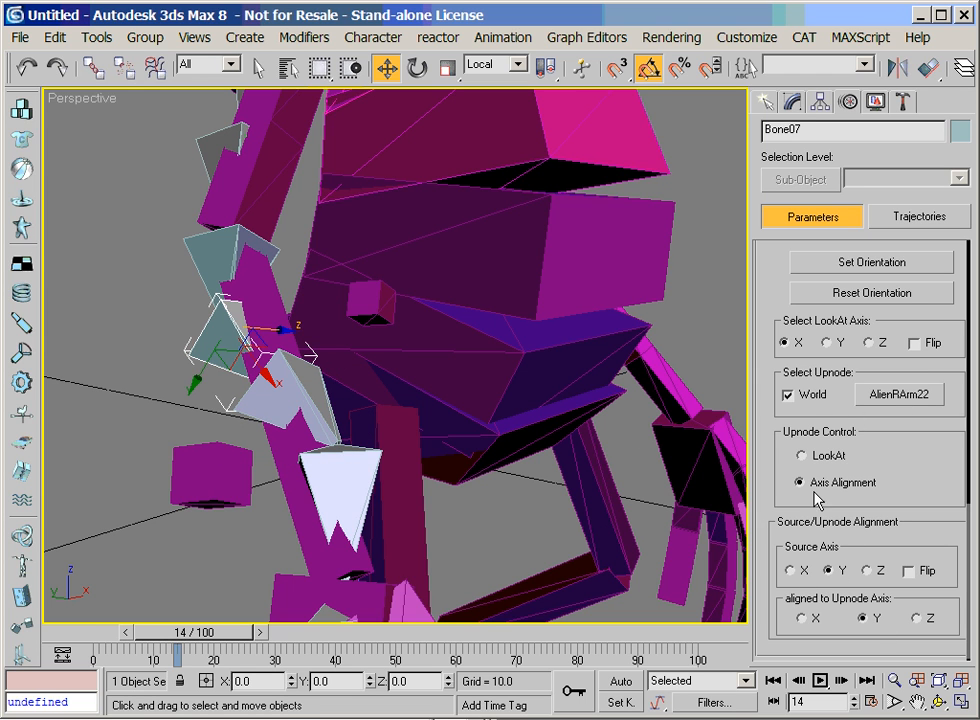
click(224, 283)
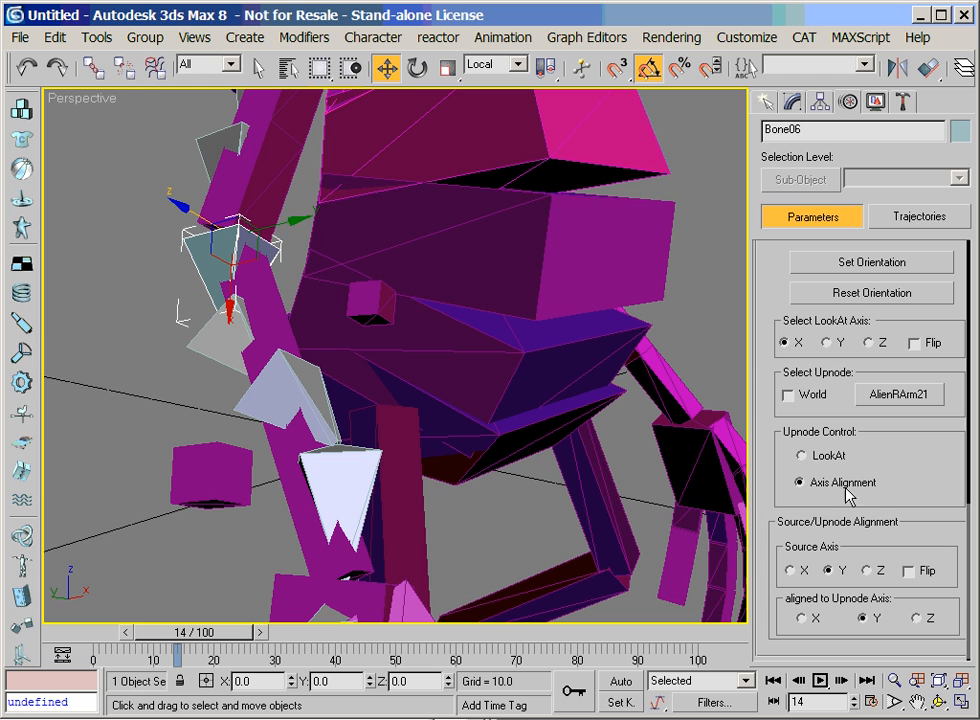
Pick AlienRArm24 as Bone09's LookAt upnode, turn off World, and align source axis Y with upnode axis Y
click(336, 471)
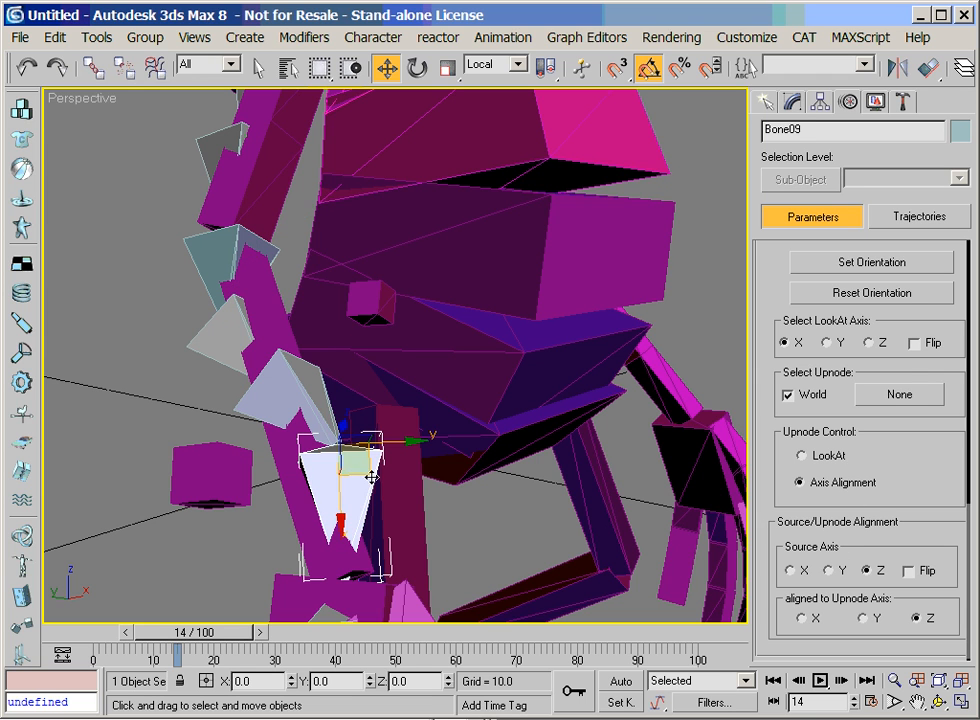
click(896, 400)
click(230, 397)
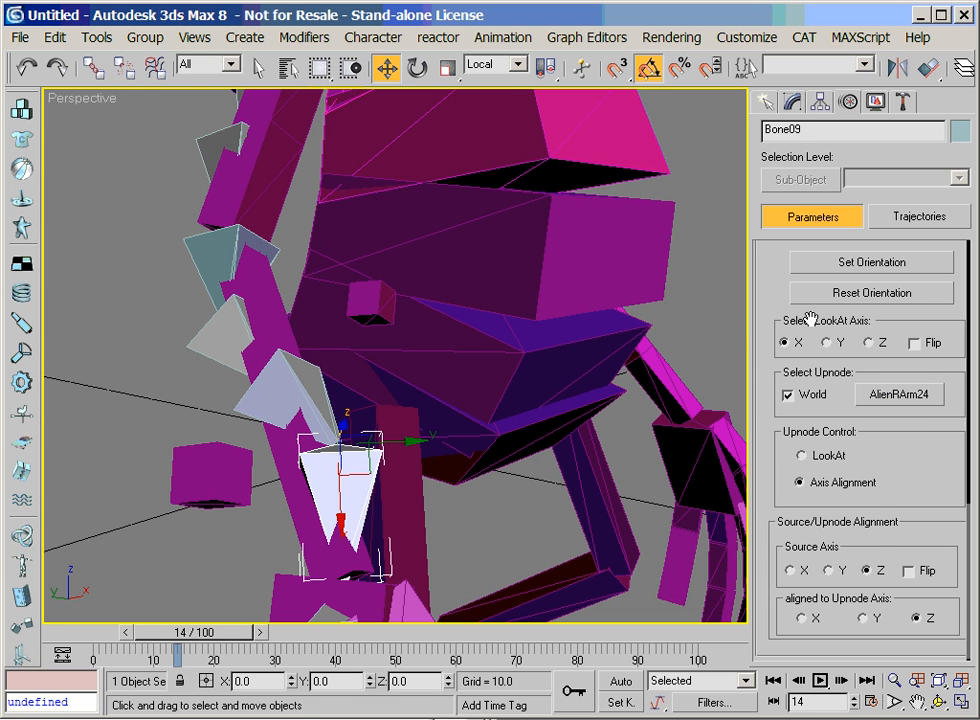
click(788, 394)
click(828, 571)
click(863, 619)
Try moving the right palm and the upper-arm handle Alien1Bone02 upward to test how the bone chains follow
click(895, 681)
drag(335, 348, 363, 443)
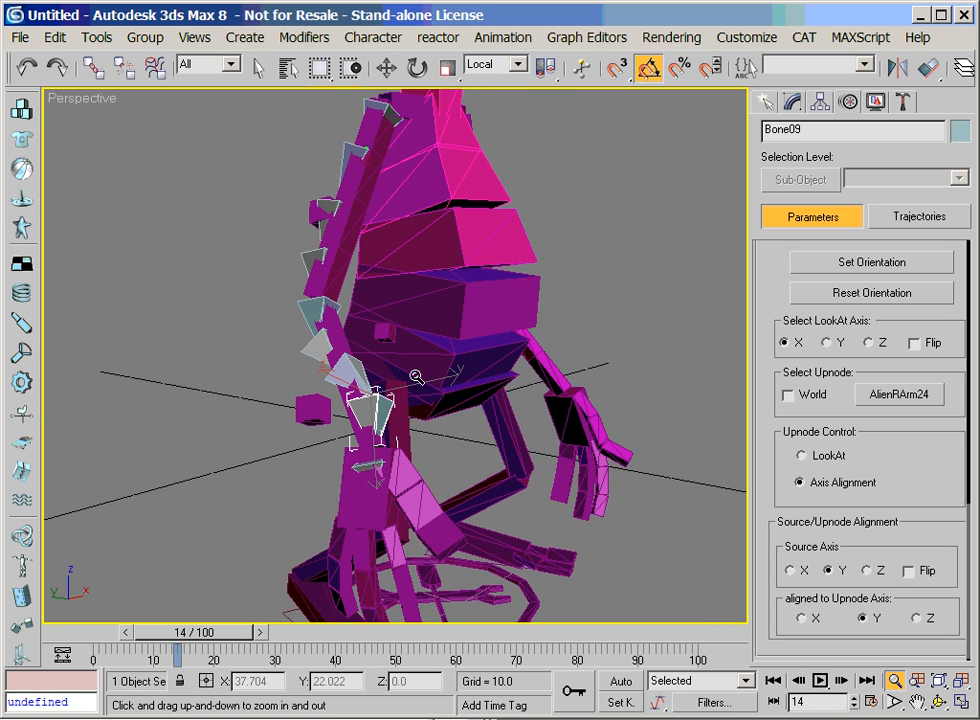
key(w)
key(F3)
key(F3)
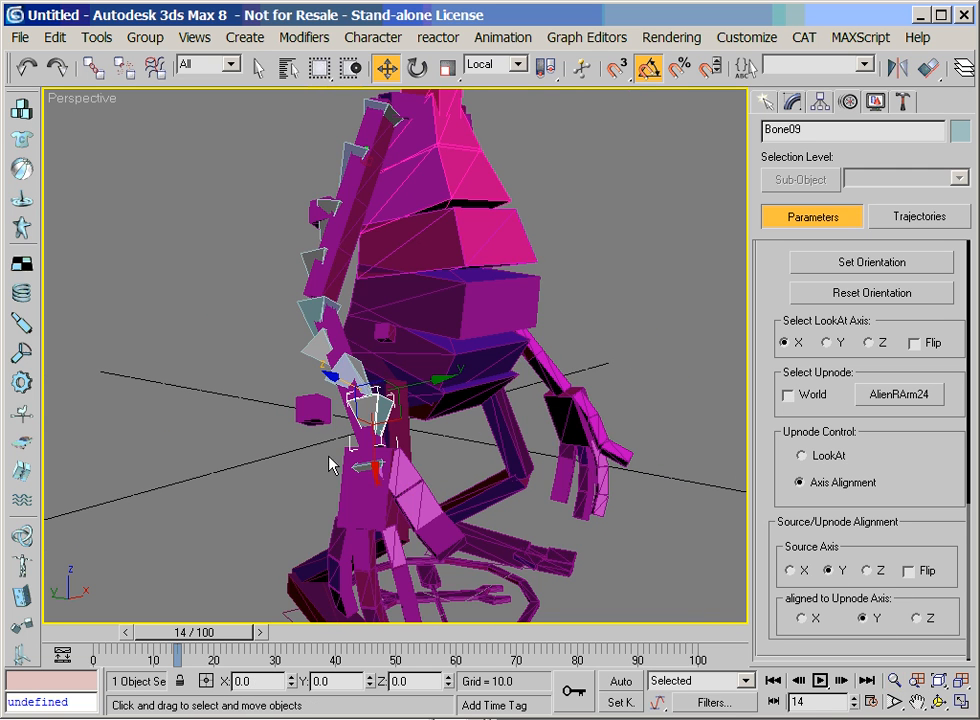
click(343, 482)
drag(340, 478, 340, 408)
click(263, 204)
drag(265, 197, 275, 160)
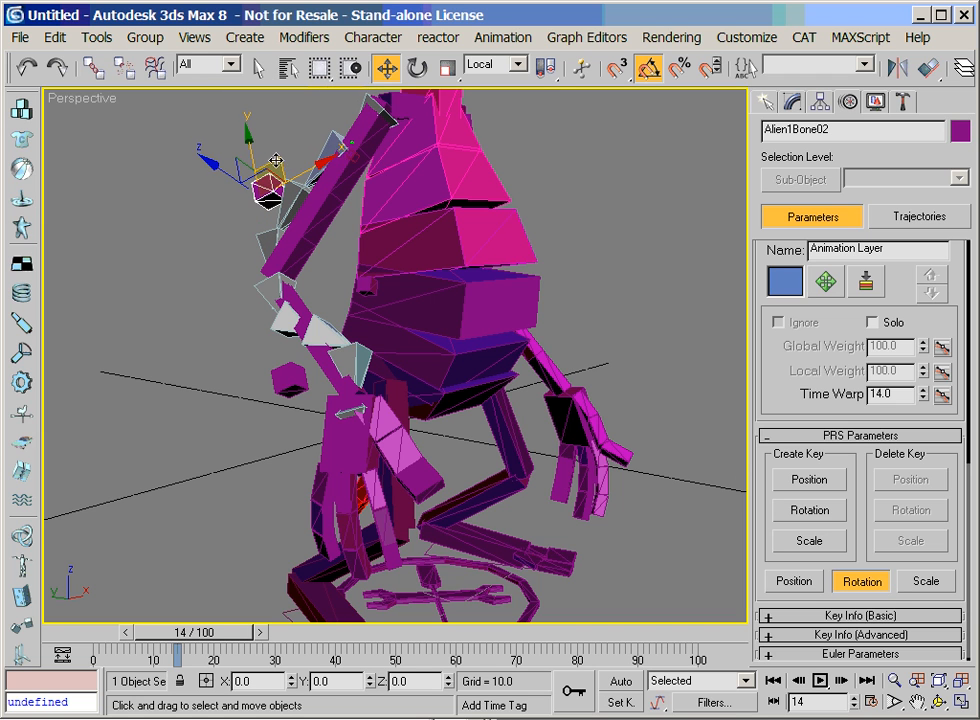
Delete the absolute animation layer from the CAT rig, starting from upper-arm segment AlienRArm11
click(371, 144)
click(827, 543)
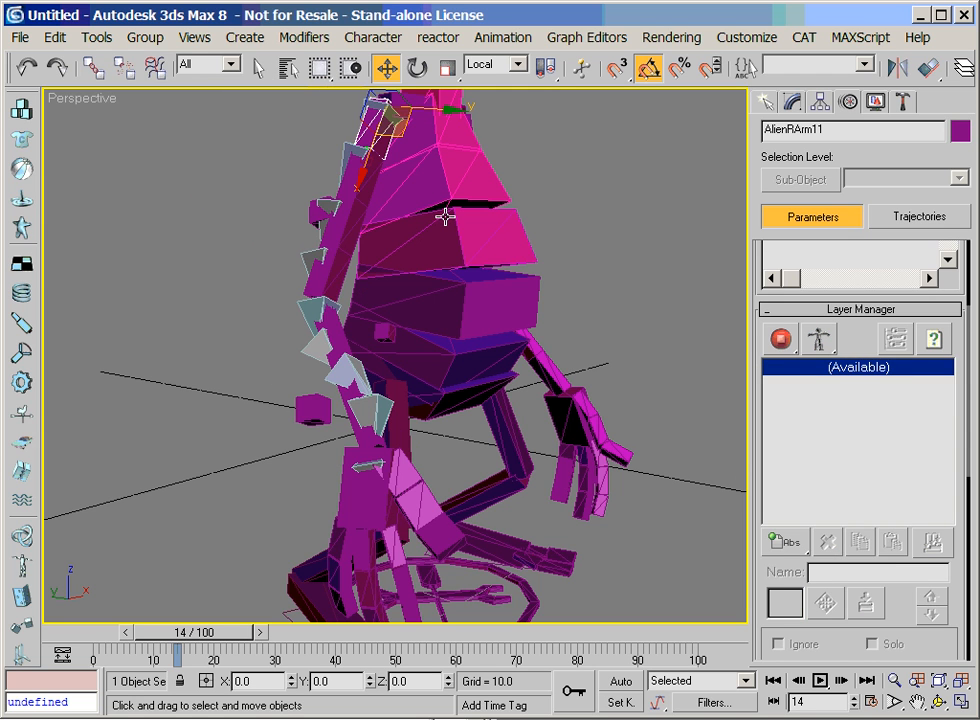
Add an extra bone to the upper-arm segment AlienRArm11
click(916, 701)
middle_drag(646, 459, 622, 608)
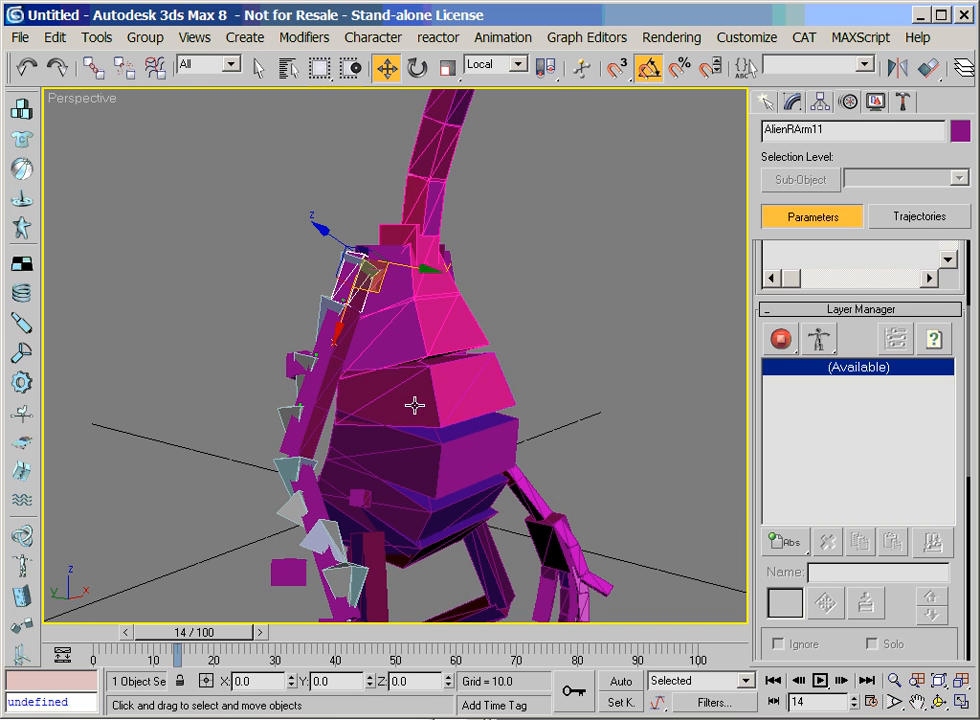
click(793, 104)
right_click(371, 281)
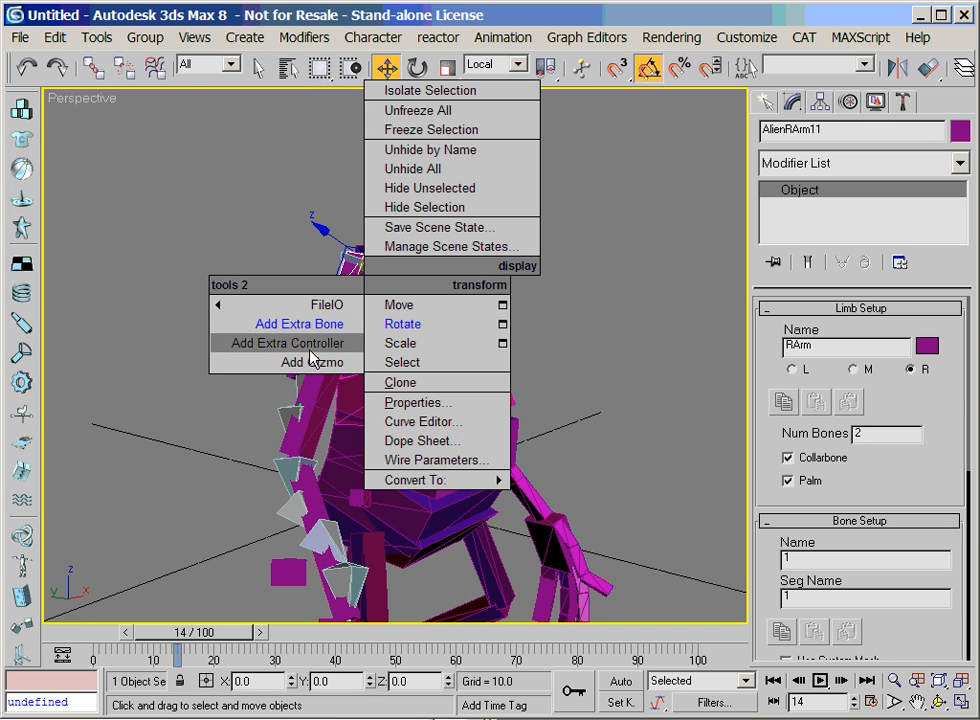
click(313, 341)
click(345, 325)
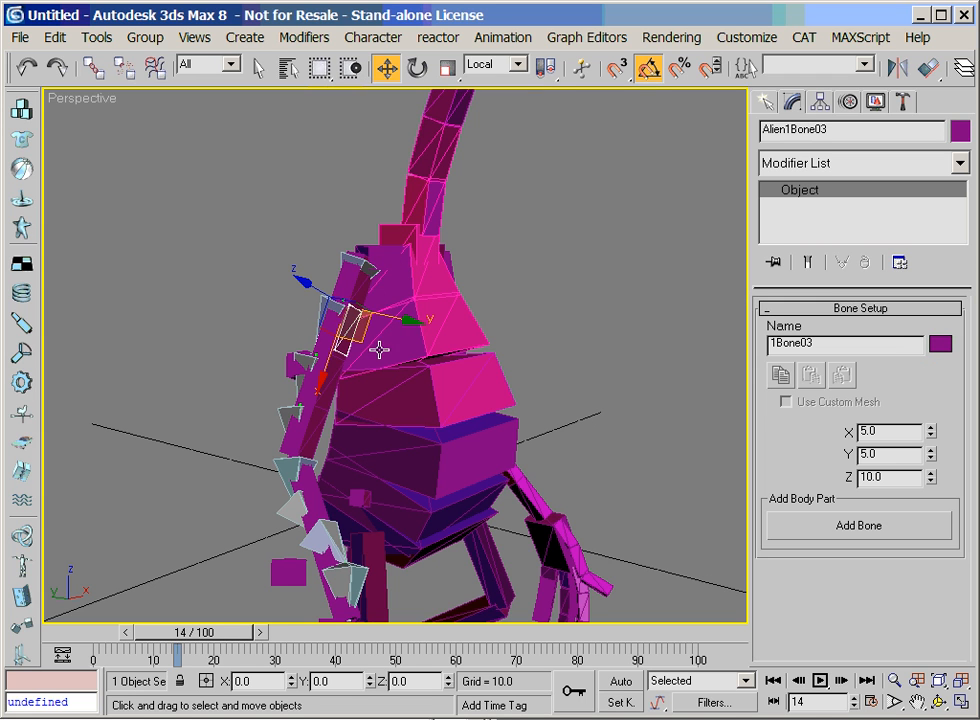
Set the new extra bone Alien1Bone03's X, Y and Z sizes to 3 and move it down along the upper arm
drag(893, 477, 842, 434)
text(33)
key(Return)
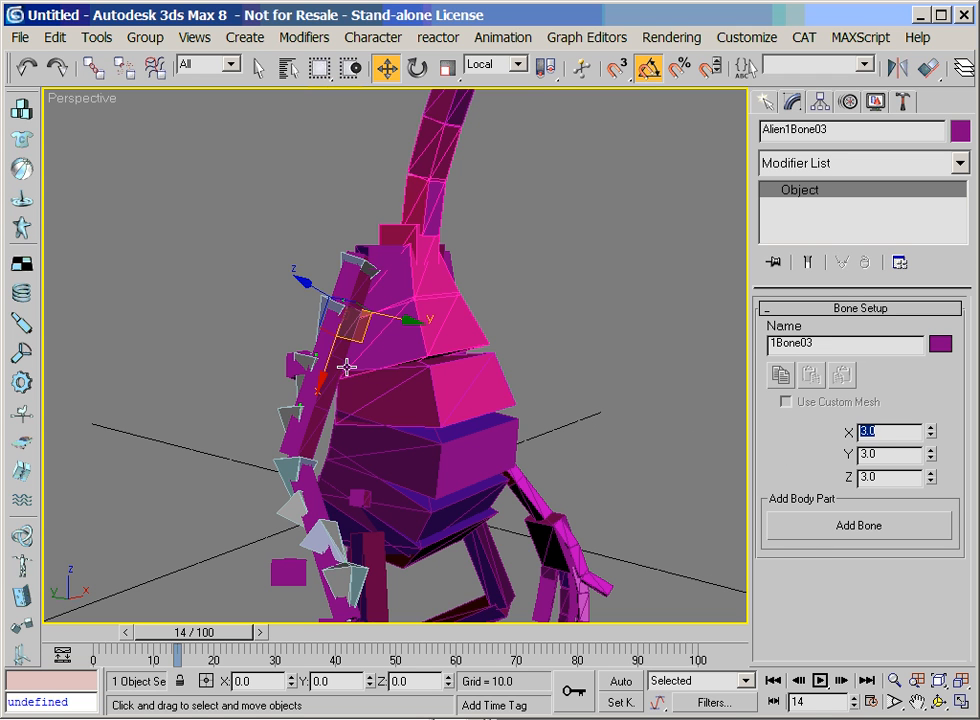
drag(332, 357, 317, 391)
Align helper Point02 to extra bone Alien1Bone03 in X, Y and Z position, pivot point to pivot point
key(F3)
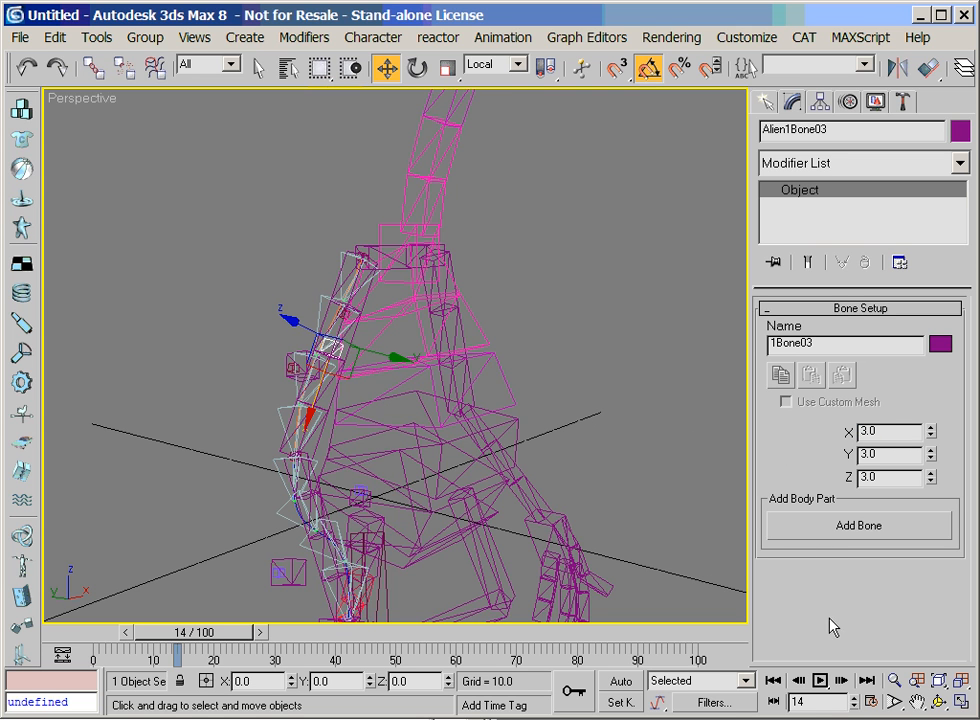
click(894, 682)
drag(398, 393, 415, 330)
right_click(415, 330)
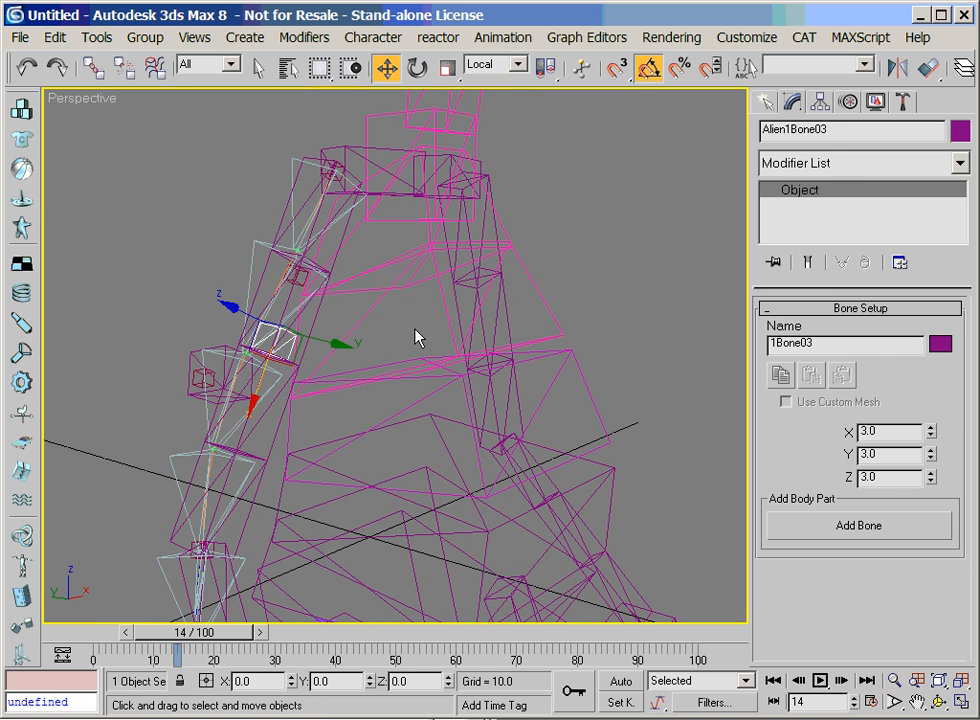
click(297, 281)
drag(311, 229, 295, 253)
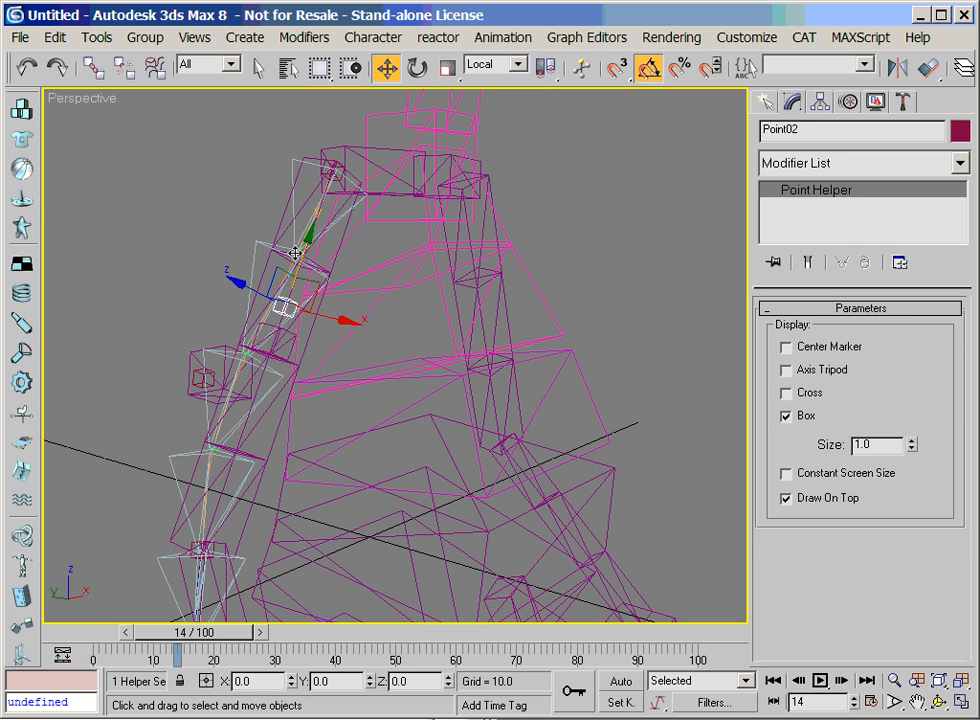
click(928, 67)
click(292, 350)
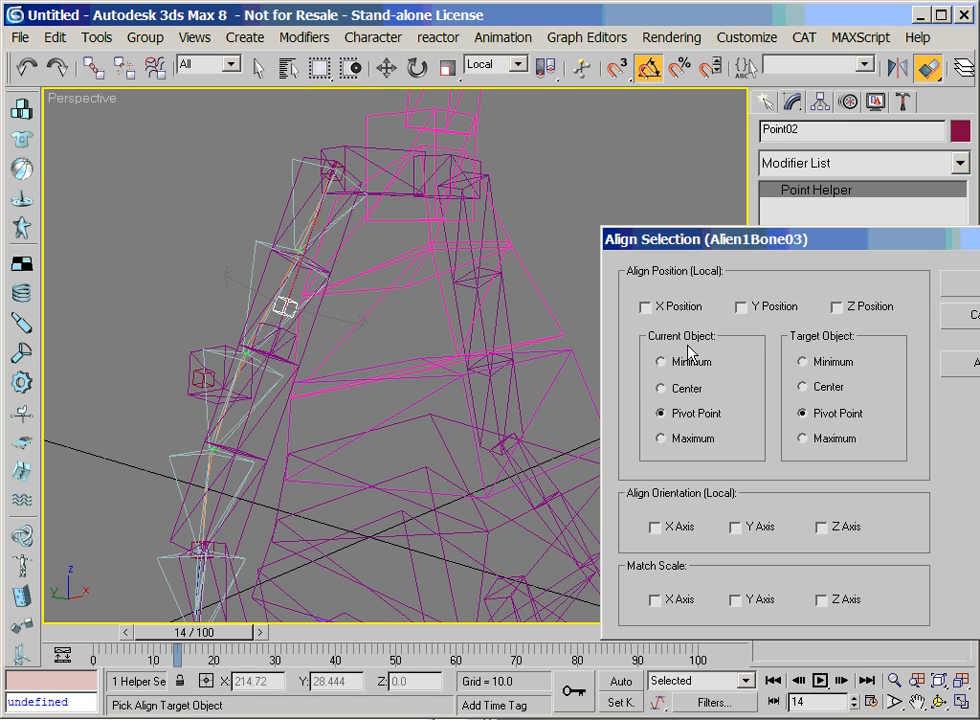
click(645, 307)
click(742, 307)
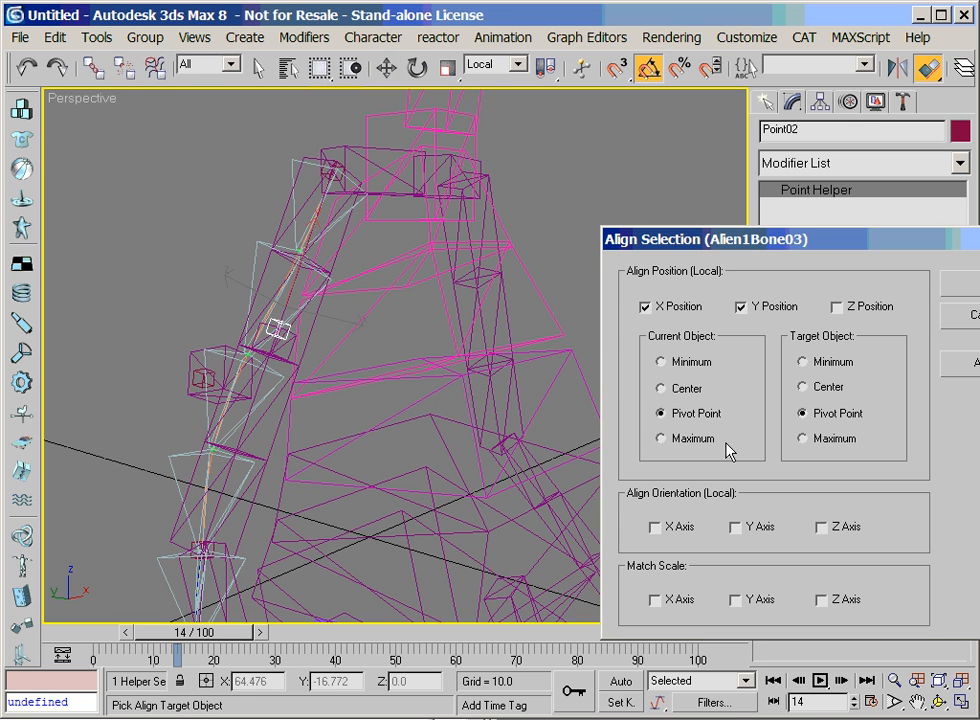
click(960, 287)
Link helper Point02 to extra bone Alien1Bone03 as its parent
click(894, 680)
drag(330, 420, 251, 263)
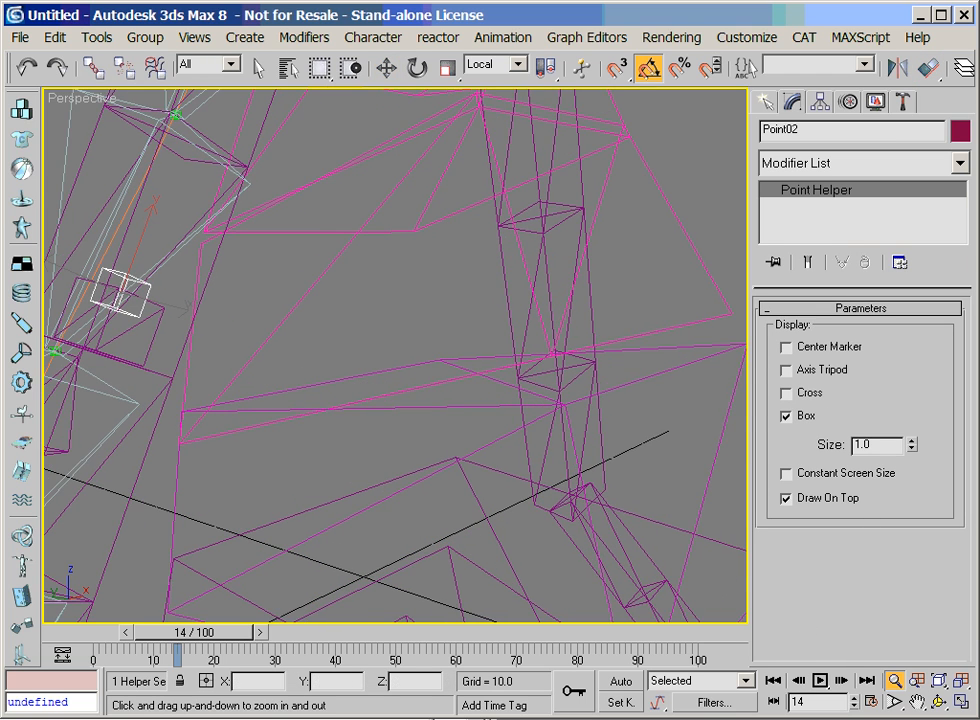
click(917, 703)
drag(255, 387, 457, 475)
right_click(457, 475)
click(97, 73)
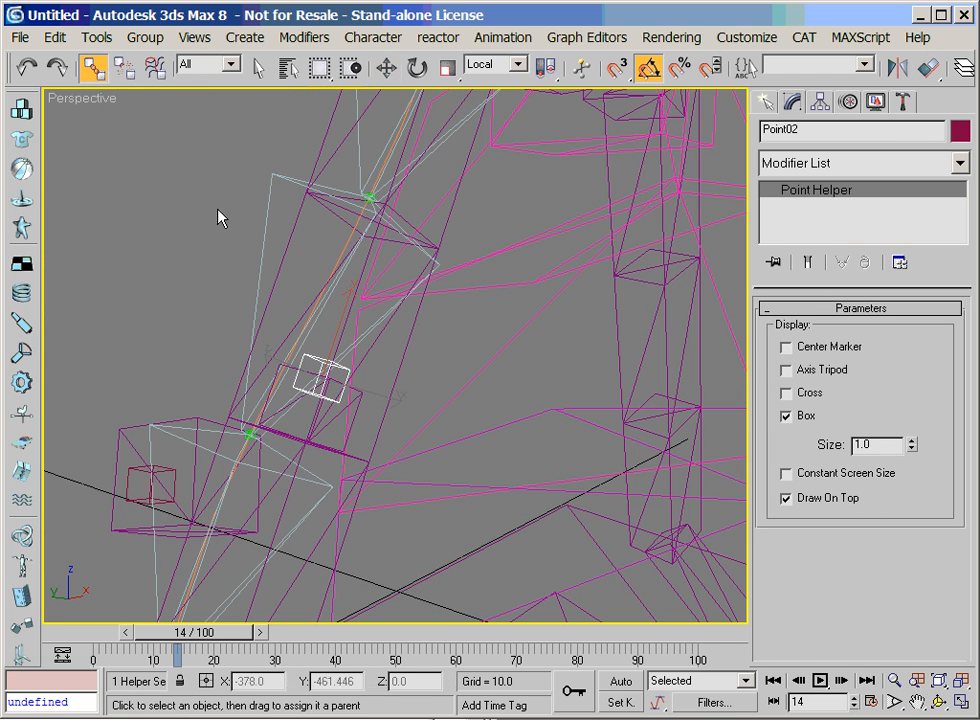
drag(358, 408, 360, 410)
Rotate forearm segment AlienRArm21 to bend and twist the lower arm, then clear the selection
click(894, 681)
mouse_move(440, 330)
mouse_down()
mouse_move(430, 428)
mouse_move(472, 484)
mouse_up()
click(916, 702)
drag(376, 494, 359, 436)
right_click(322, 429)
click(351, 401)
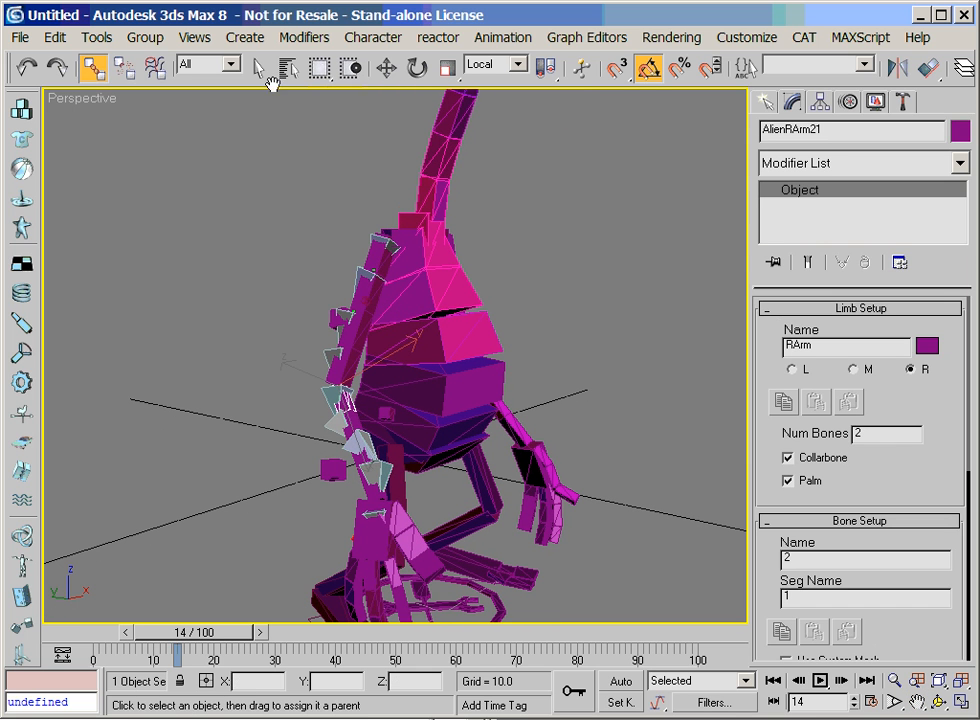
click(417, 67)
drag(363, 400, 332, 390)
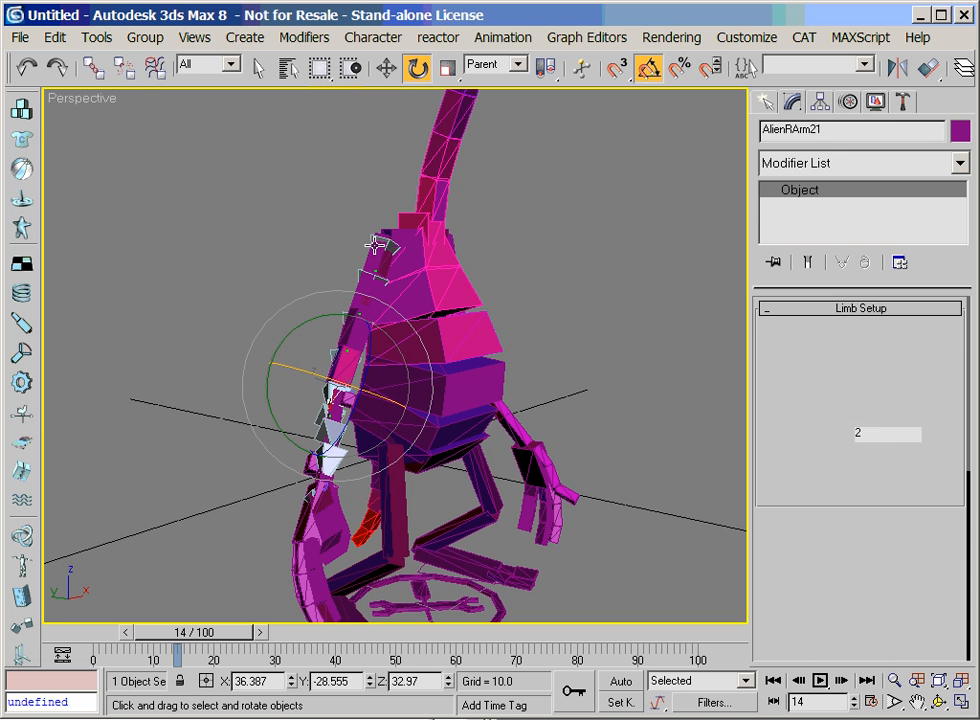
click(368, 270)
click(358, 316)
click(333, 390)
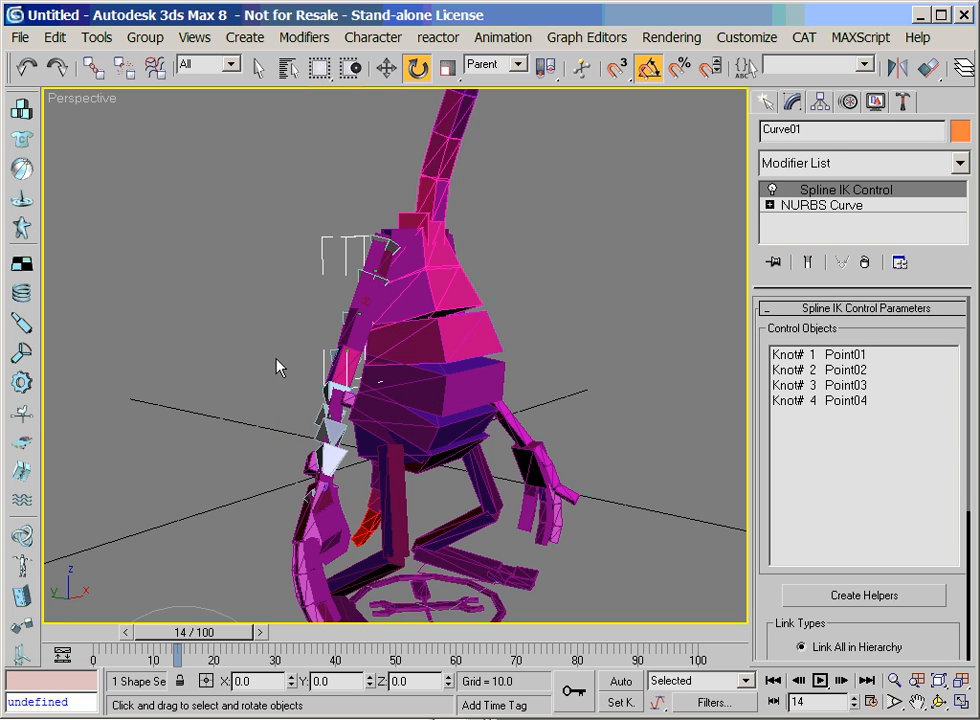
click(310, 369)
Try an end tangent of 0.57 on the upper arm's bone twist weight curve, working from segment AlienRArm13
click(938, 702)
drag(416, 407, 590, 414)
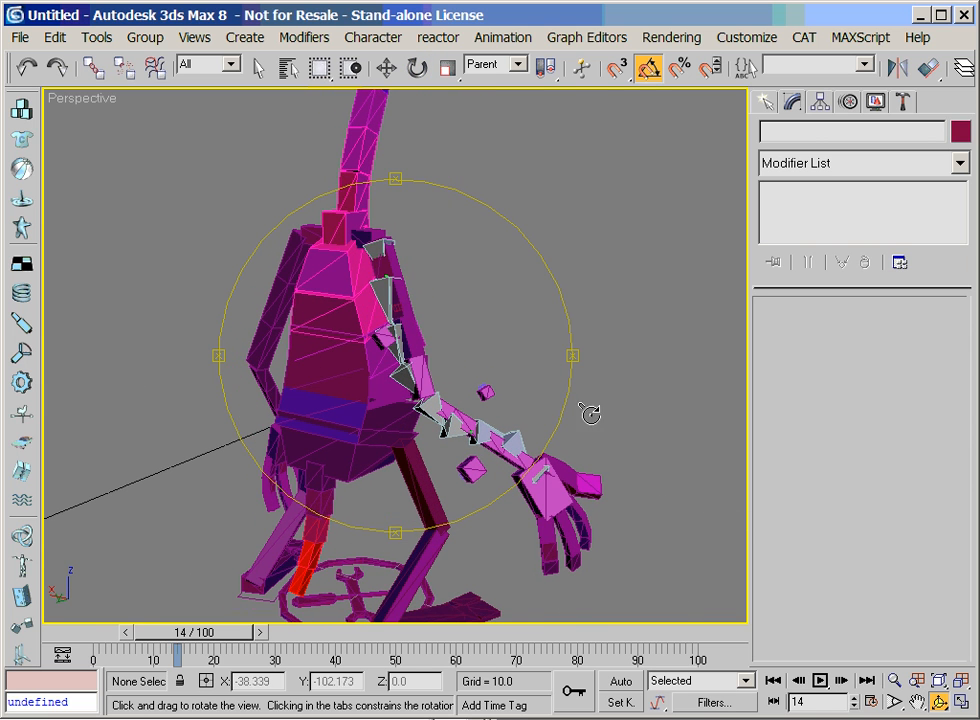
key(e)
click(400, 330)
drag(772, 486, 814, 179)
drag(785, 436, 795, 285)
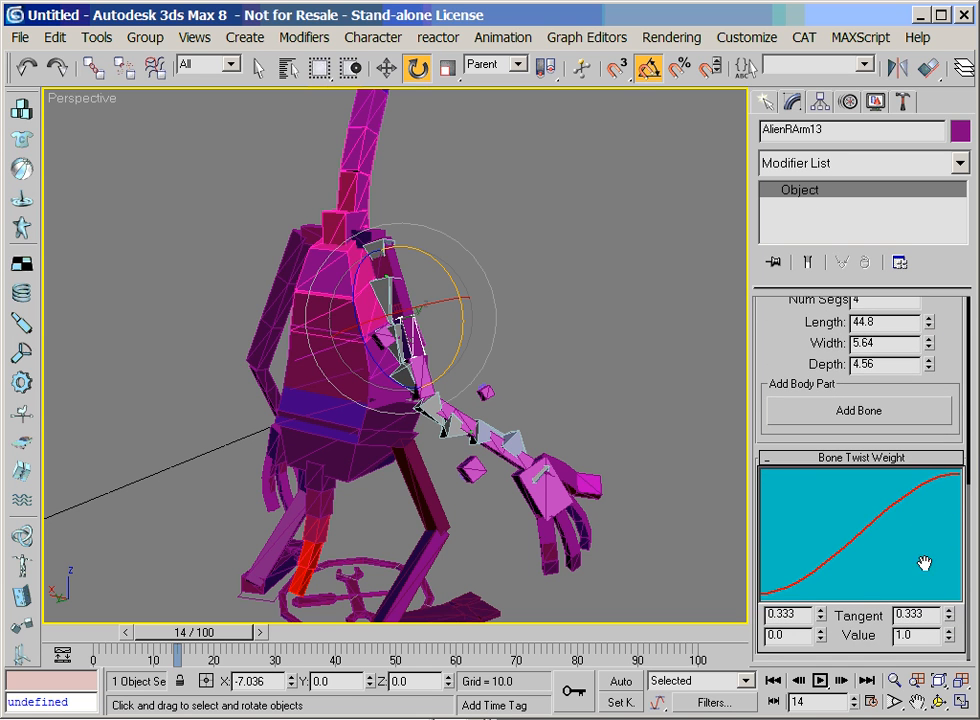
drag(949, 617, 944, 569)
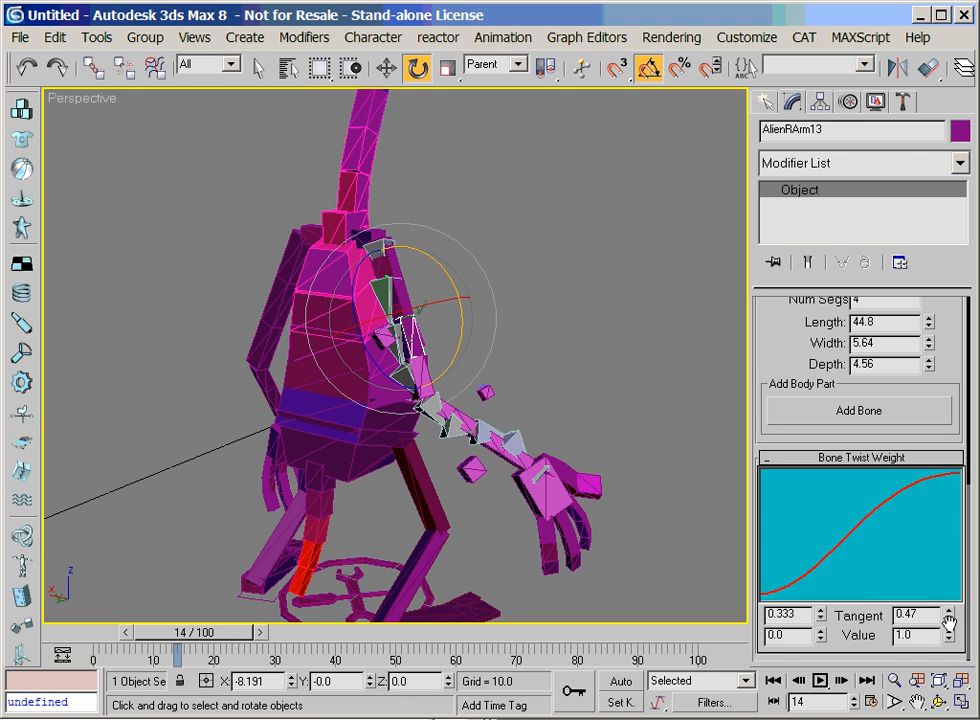
drag(949, 617, 900, 594)
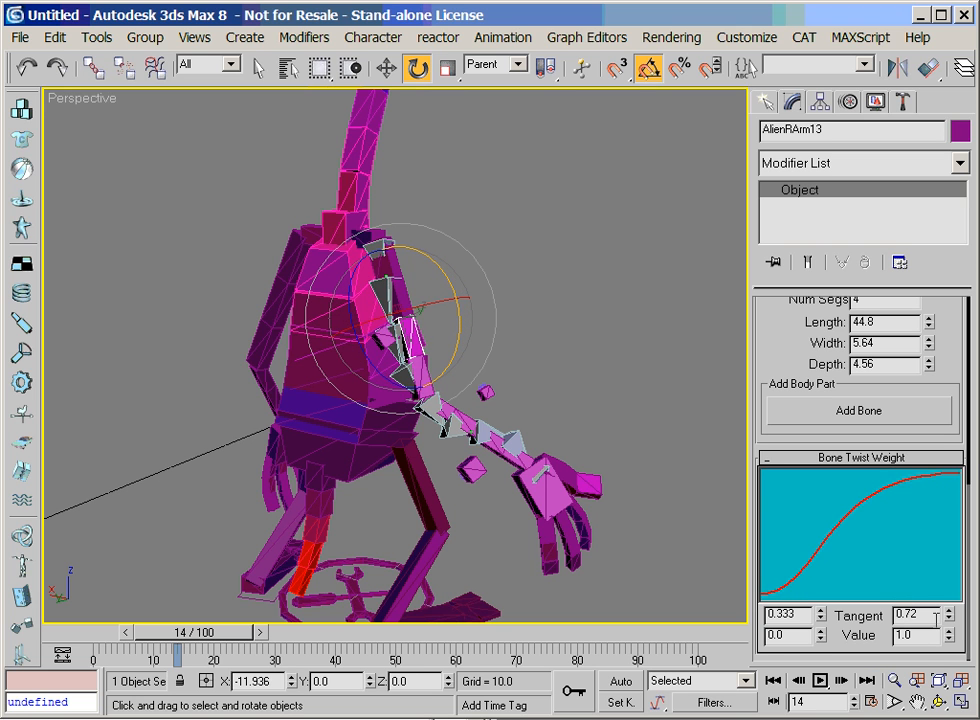
Turn off the World upnode in Bone03's LookAt settings so that it uses AlienRArm13
click(893, 682)
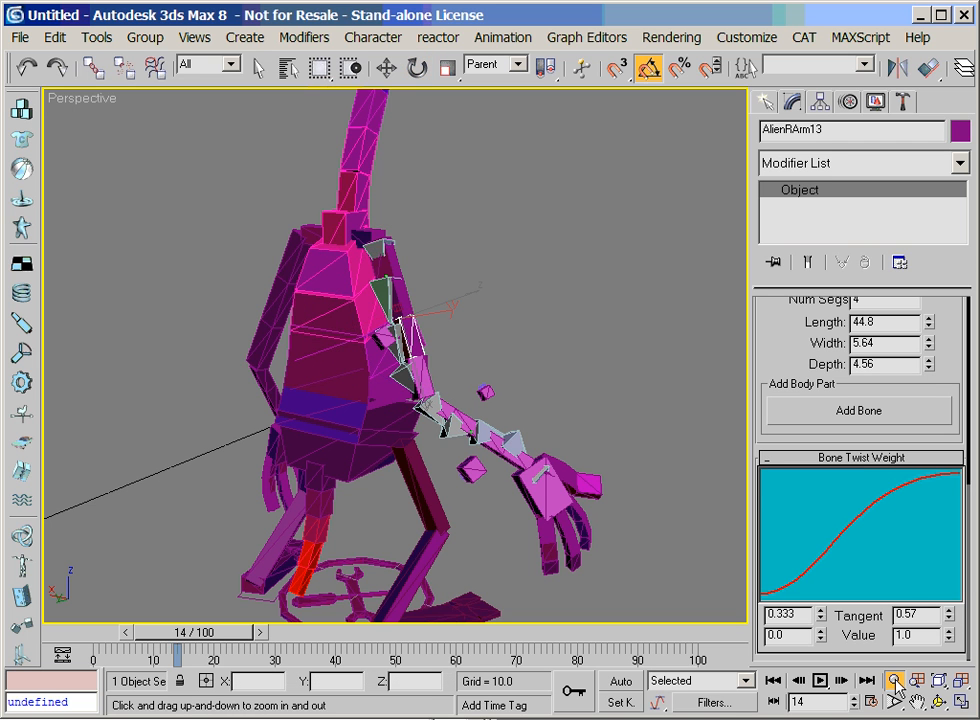
drag(481, 418, 485, 354)
right_click(496, 344)
click(423, 346)
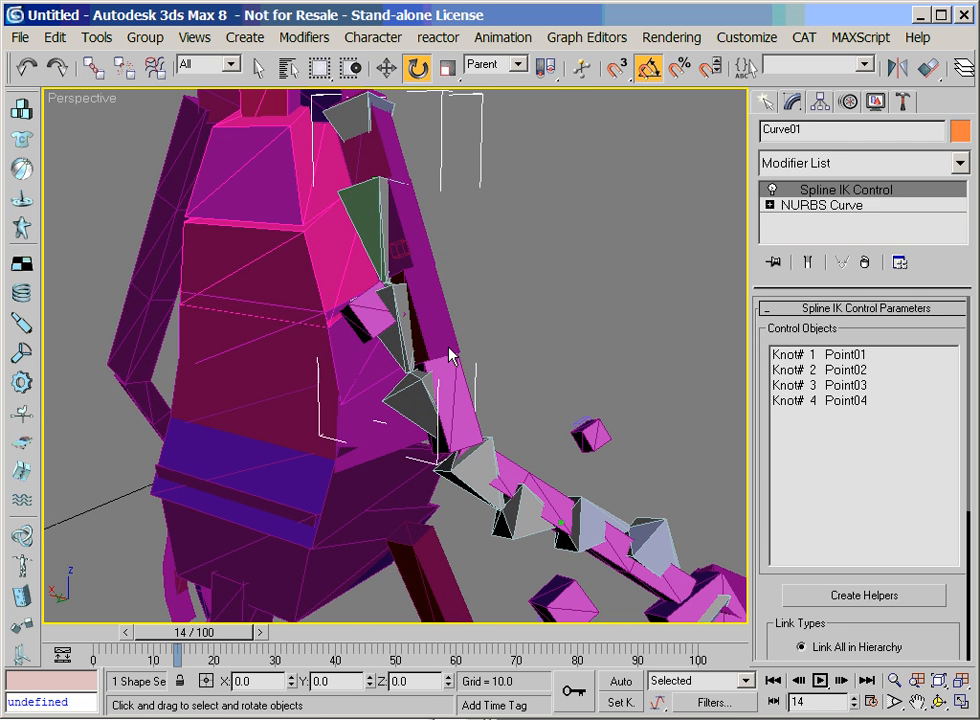
click(567, 381)
click(400, 320)
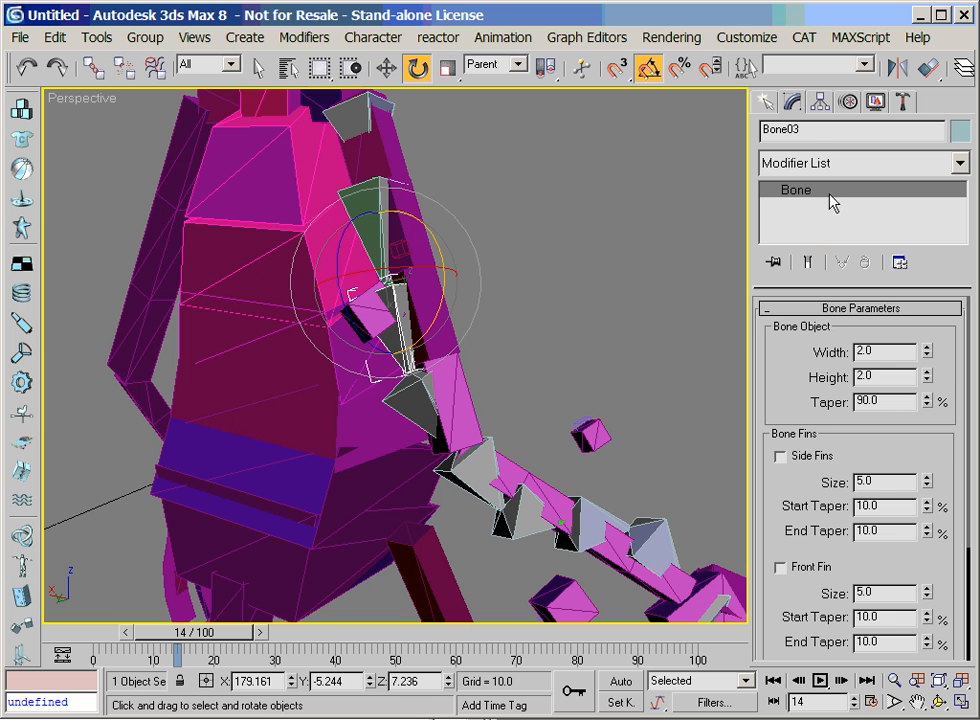
click(850, 101)
scroll(794, 543, up, 8)
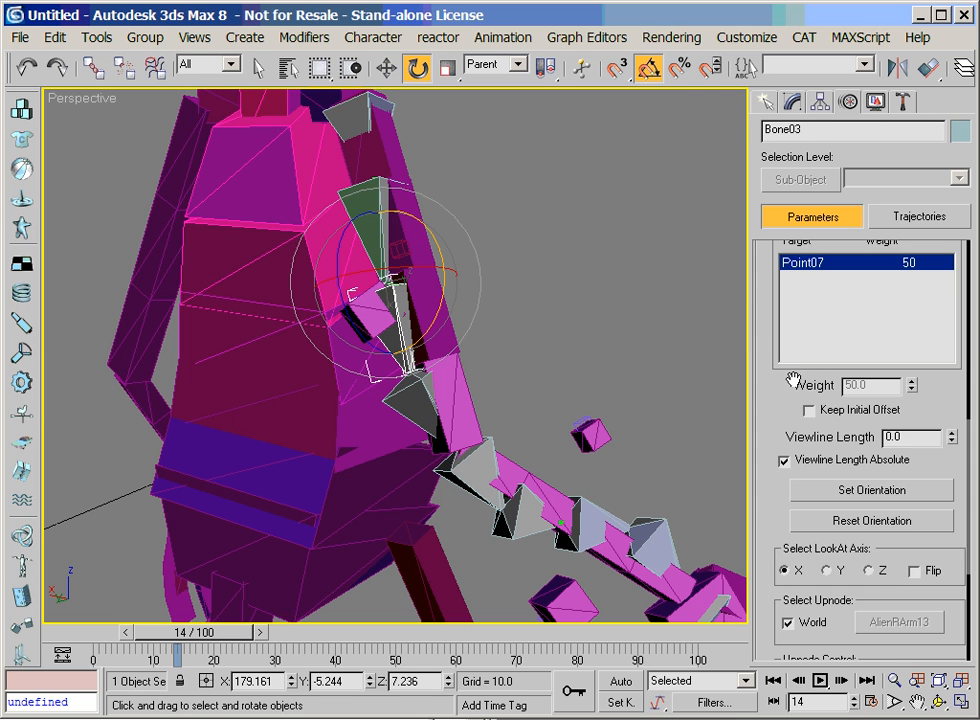
scroll(800, 560, down, 5)
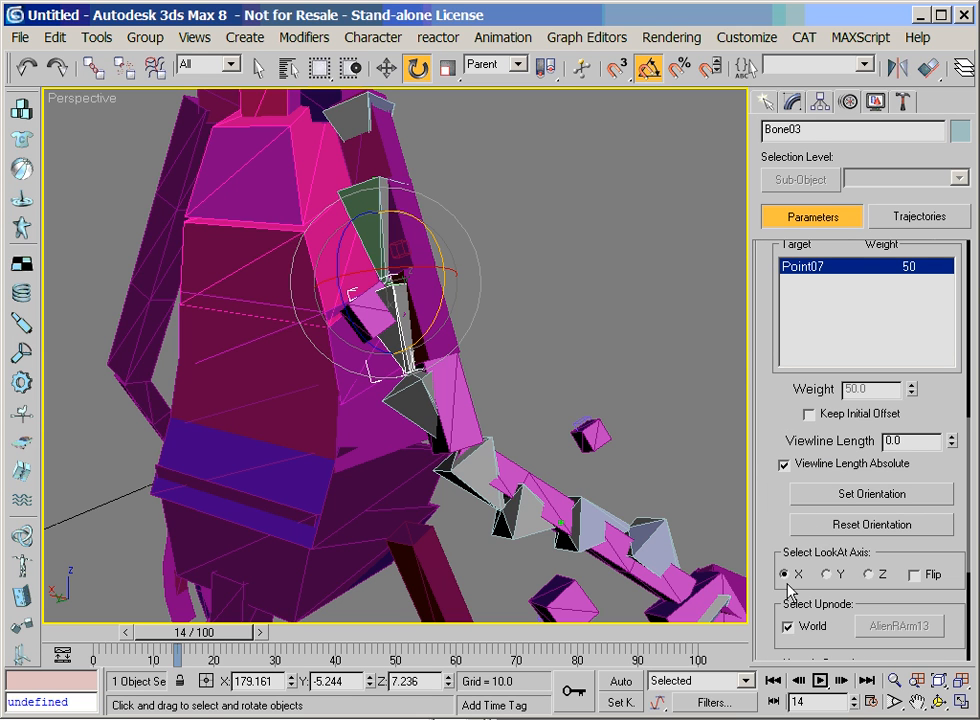
click(791, 622)
Turn off the World upnode for Bone04 so that it uses AlienRArm14, and clear the selection
drag(793, 618, 762, 415)
click(418, 418)
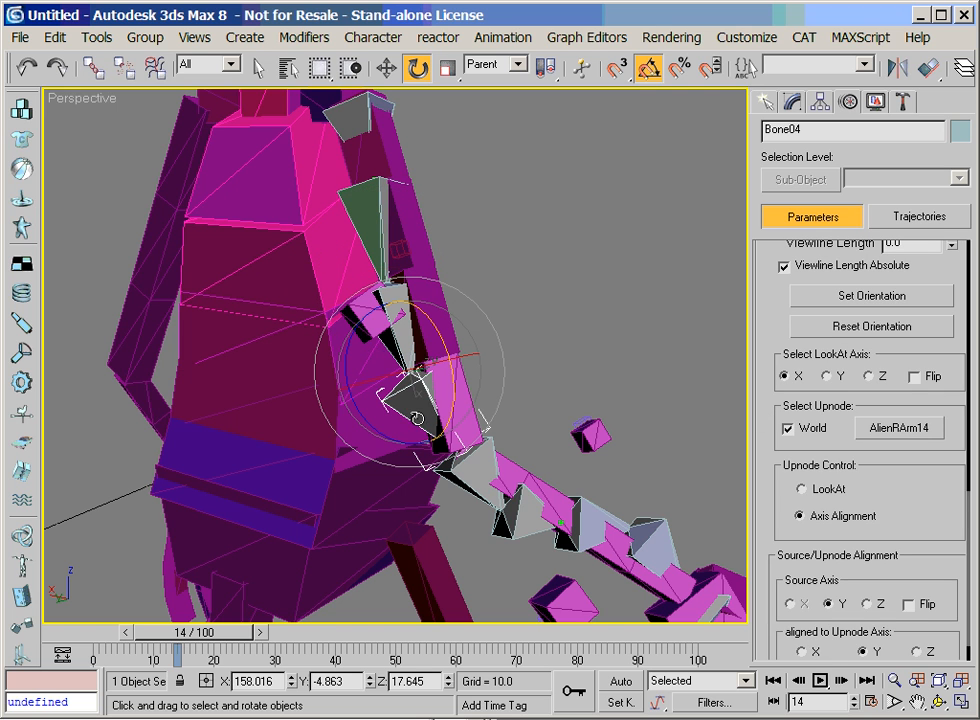
click(806, 430)
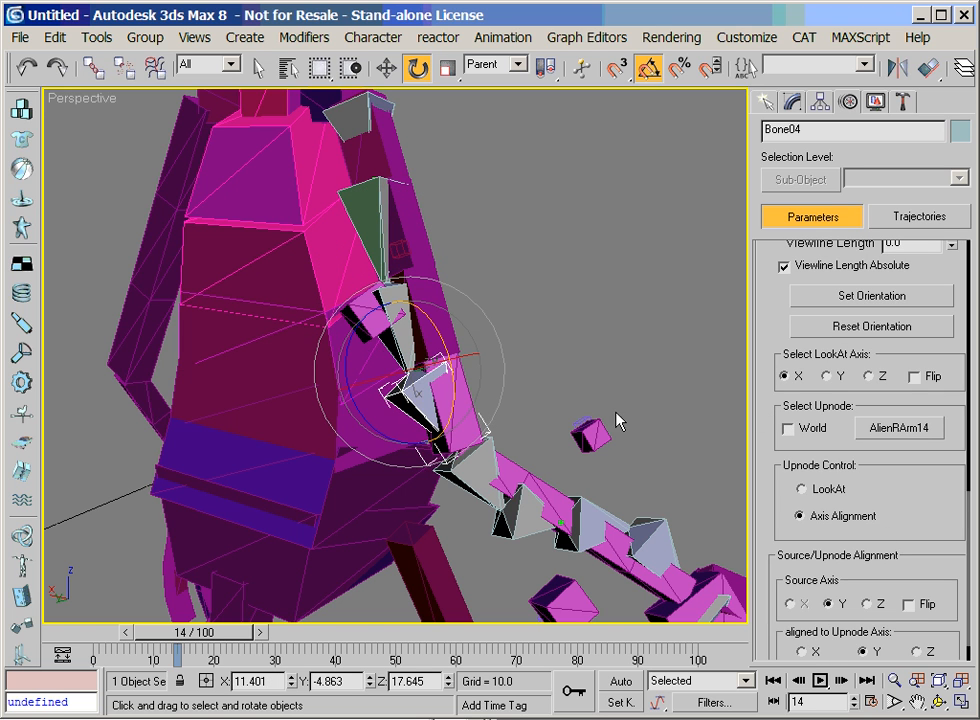
click(557, 385)
Set the upper arm's bone twist weight end tangent to 0.91 through AlienRArm14, and rotate AlienRArm21 to test the twist
click(470, 398)
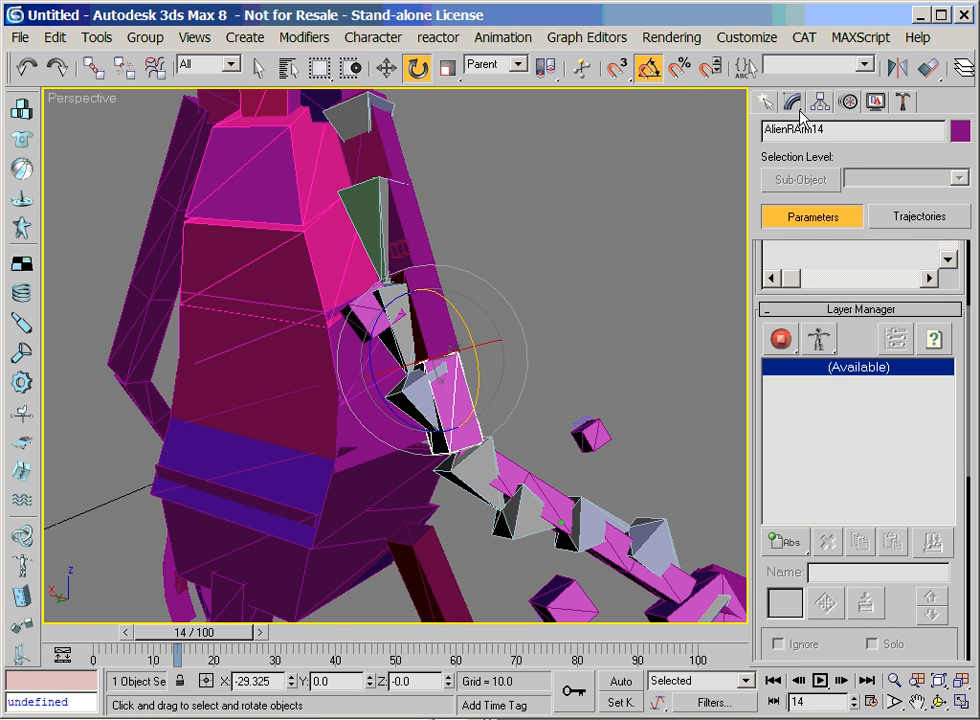
click(791, 101)
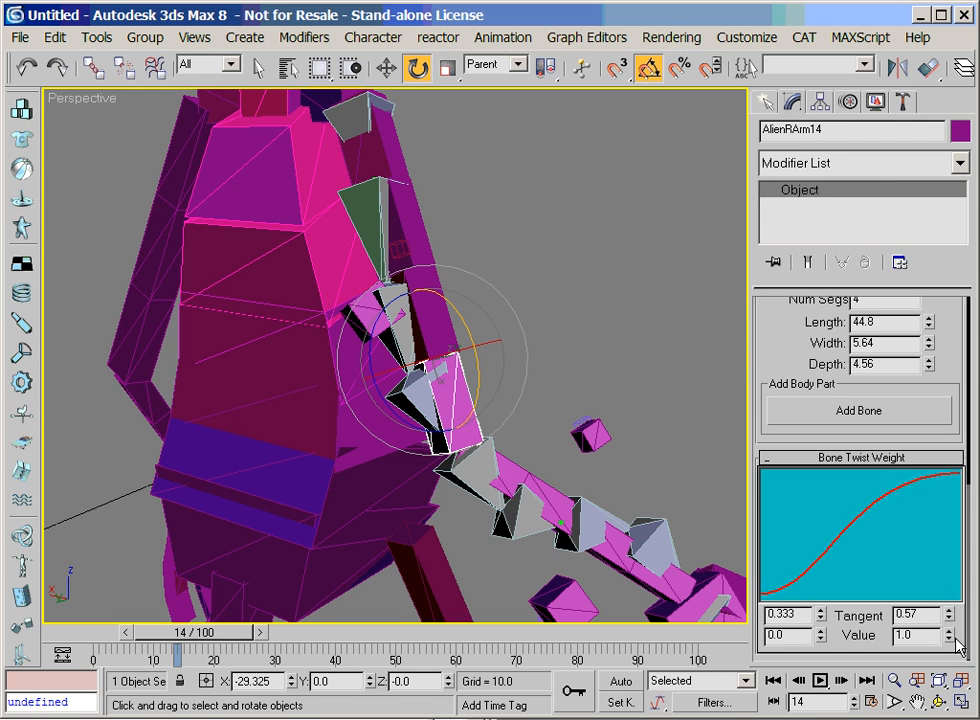
drag(948, 618, 950, 624)
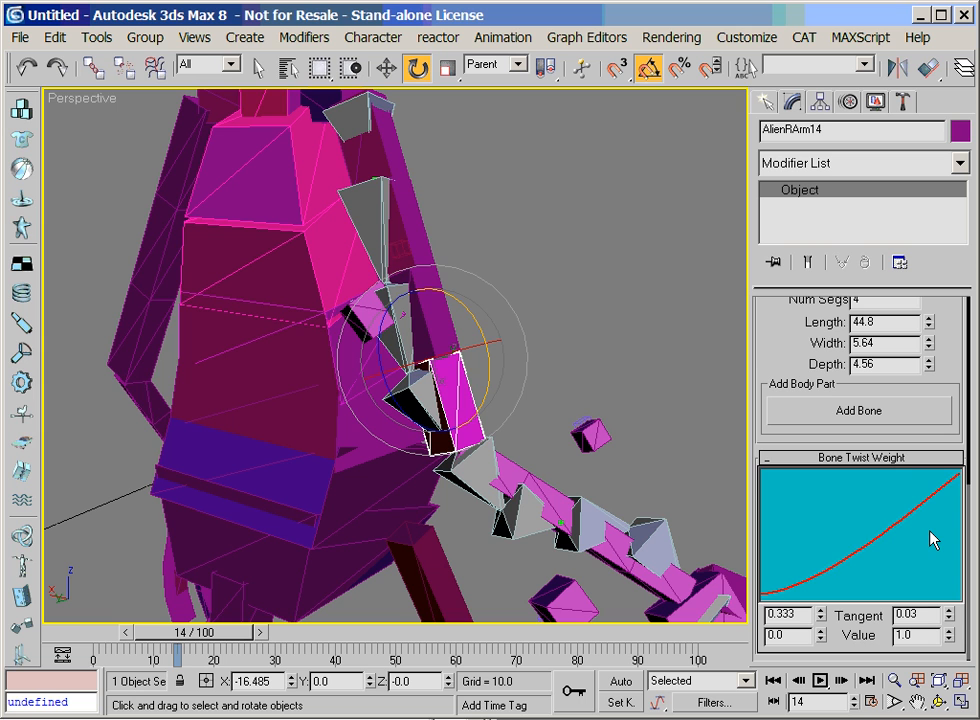
drag(948, 625, 948, 619)
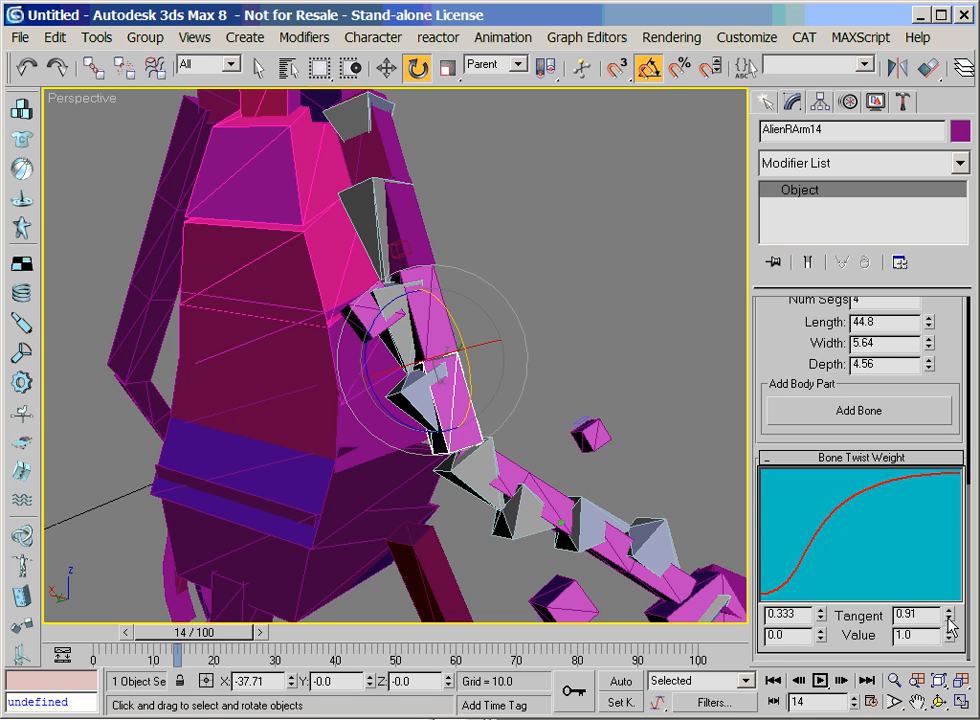
click(510, 463)
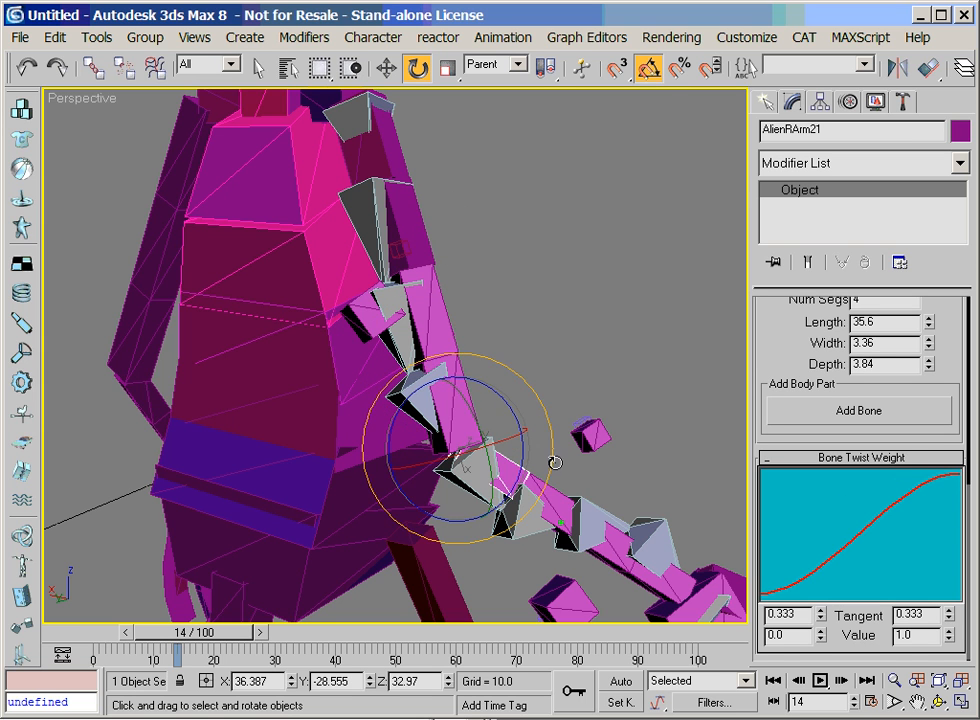
drag(515, 437, 527, 398)
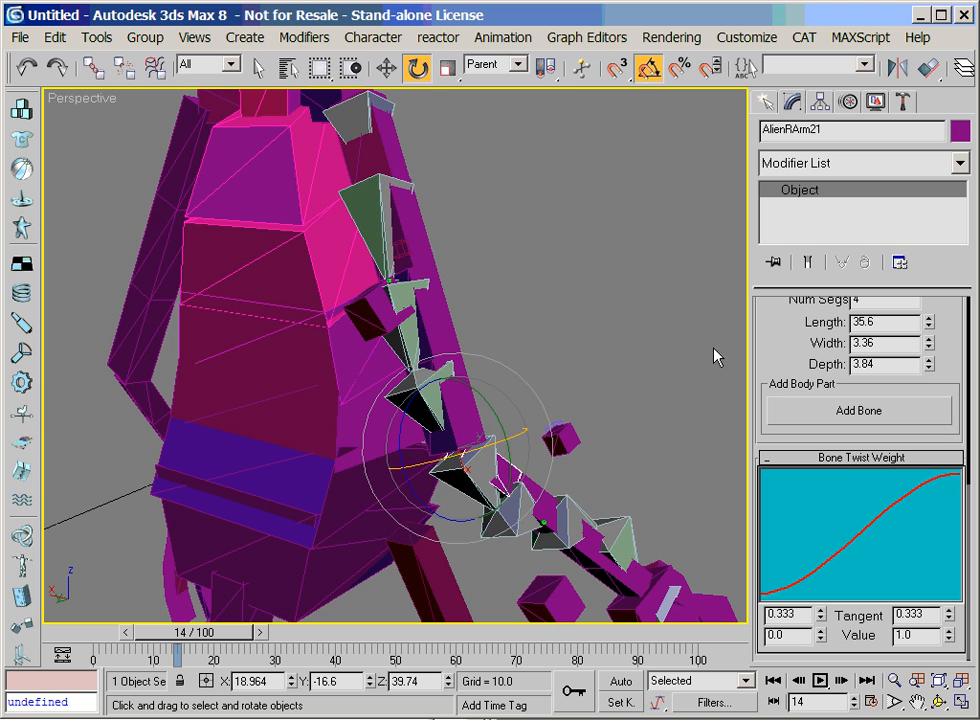
Switch the viewport to wireframe to reach the extra bone inside the upper arm
click(891, 682)
drag(379, 330, 453, 356)
key(F3)
right_click(467, 277)
click(411, 285)
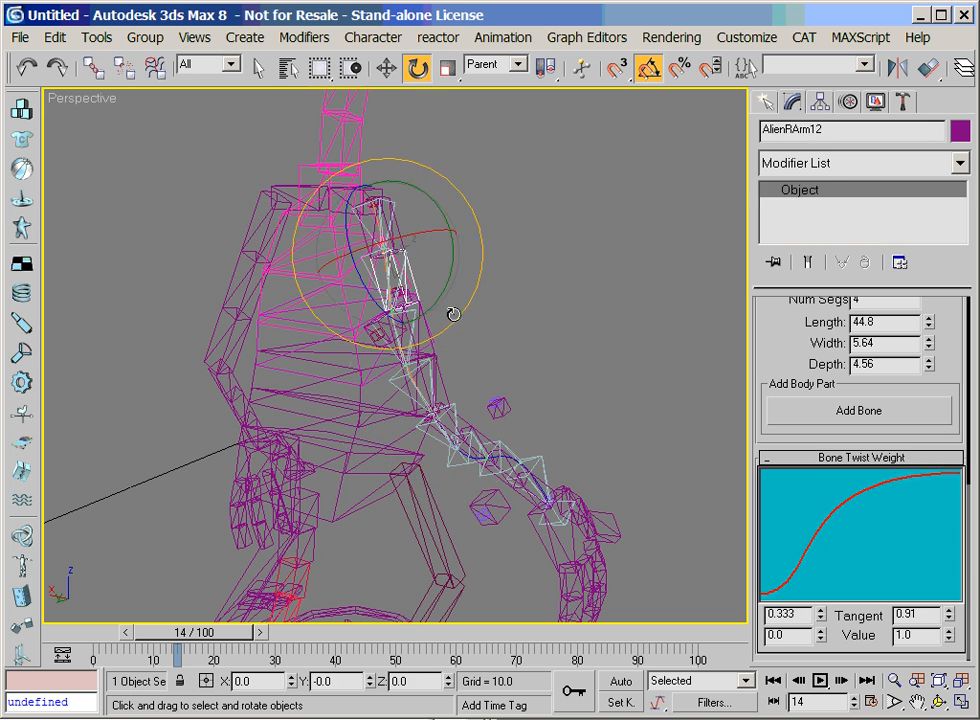
key(F3)
click(527, 322)
key(F3)
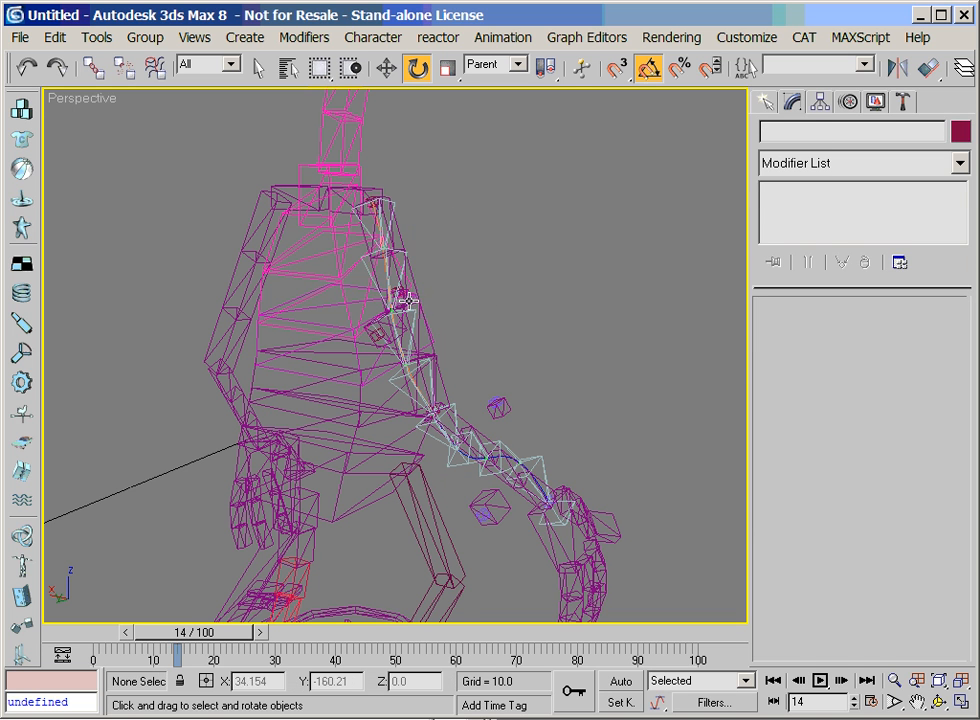
double_click(409, 299)
click(413, 315)
Select the extra bone Alien1Bone03 inside the upper arm and move it up toward the shoulder
click(894, 683)
drag(418, 332, 142, 295)
click(938, 703)
key(e)
click(336, 354)
click(437, 296)
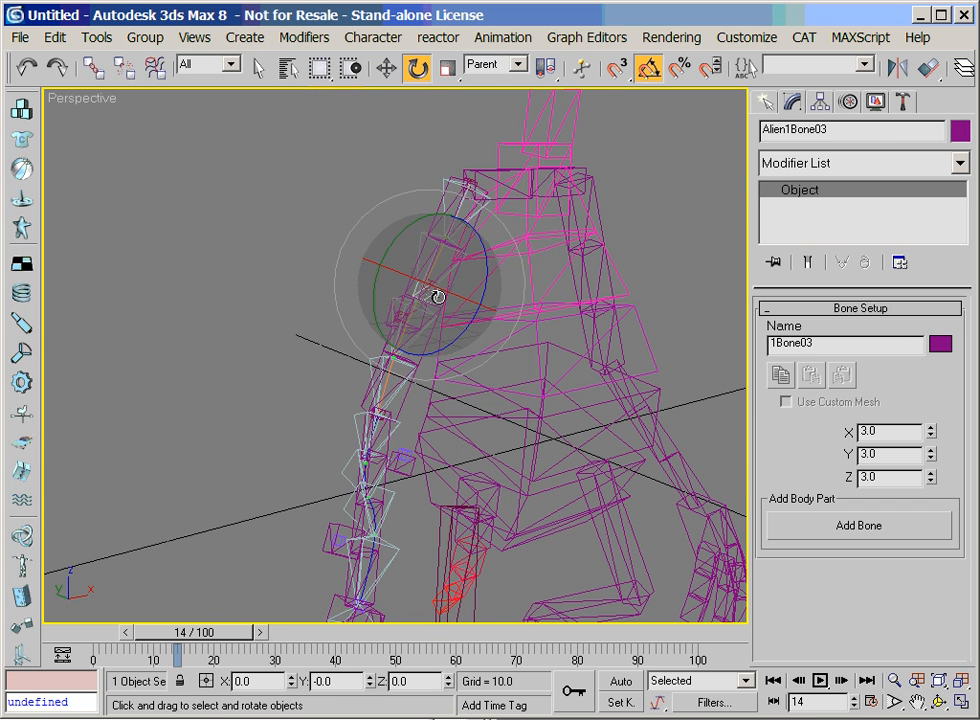
key(w)
drag(414, 323, 429, 291)
Add a Circle gizmo to Alien1Bone03 and reduce its radius so that it fits closely around the upper arm
right_click(428, 262)
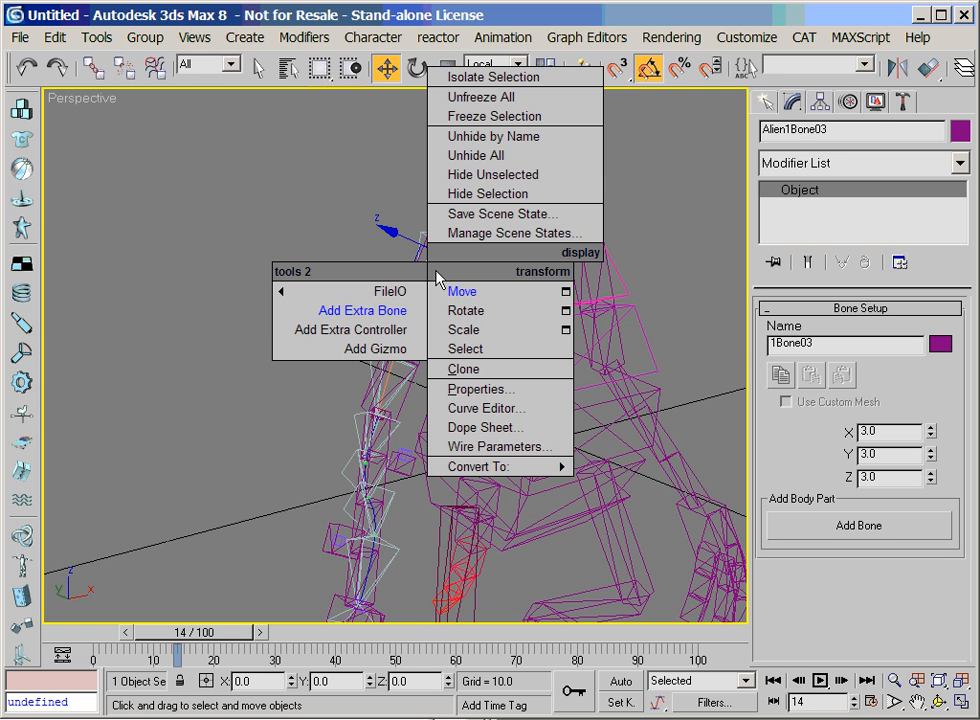
click(403, 350)
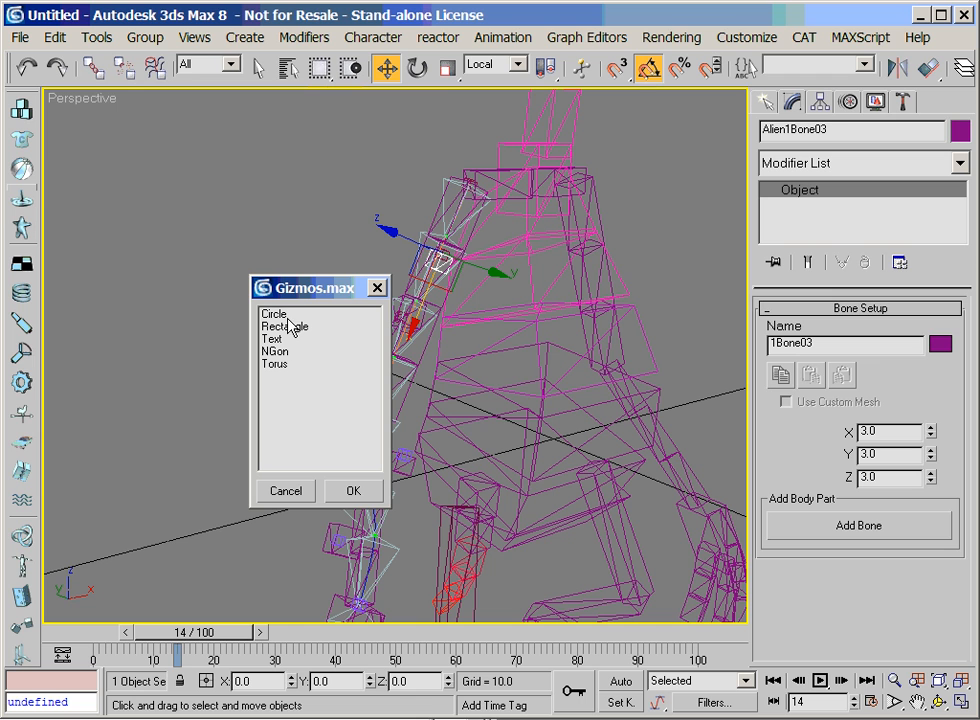
click(287, 316)
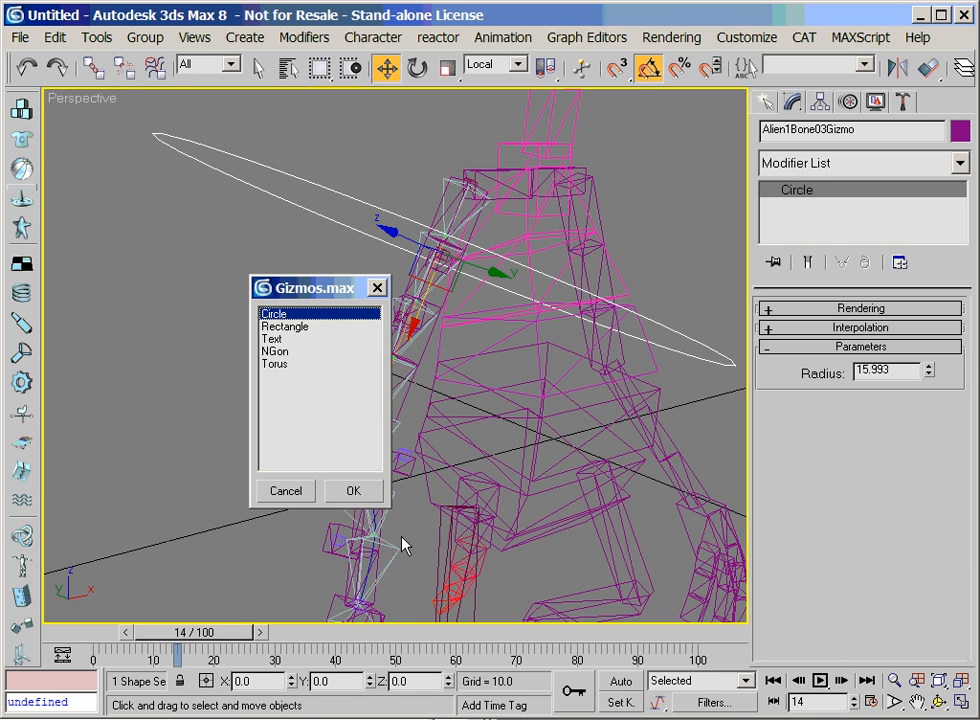
click(350, 491)
drag(929, 370, 928, 447)
Hide the CAT segments of the right arm from AlienRArm12 downward, three in the upper arm and three in the forearm
key(ctrl+r)
drag(263, 285, 567, 357)
right_click(551, 300)
click(476, 283)
click(468, 292)
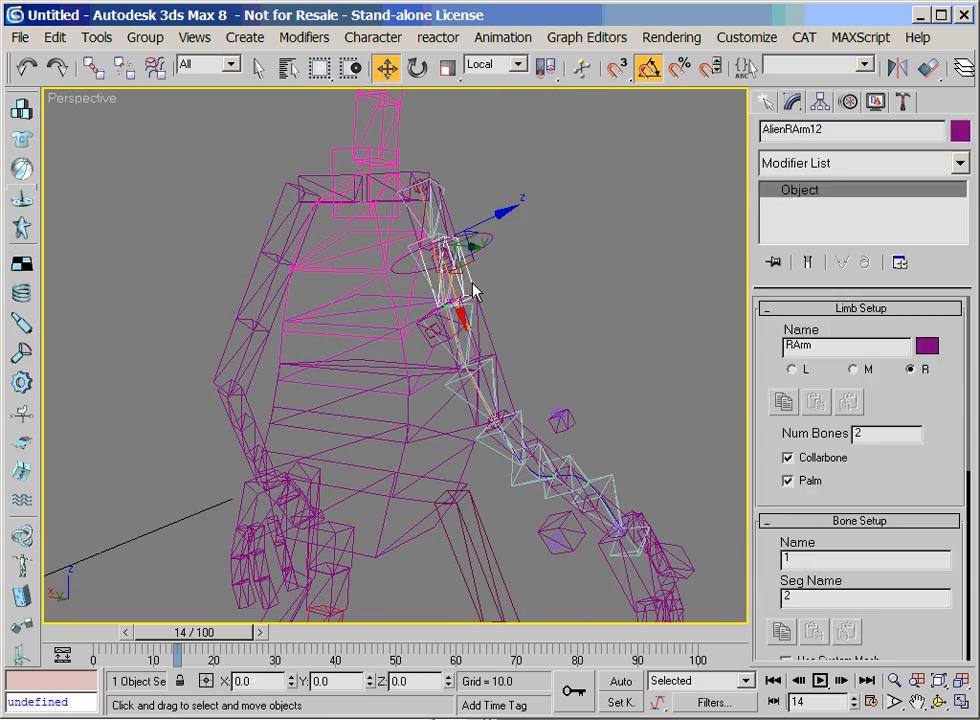
ctrl+click(521, 396)
ctrl+click(528, 405)
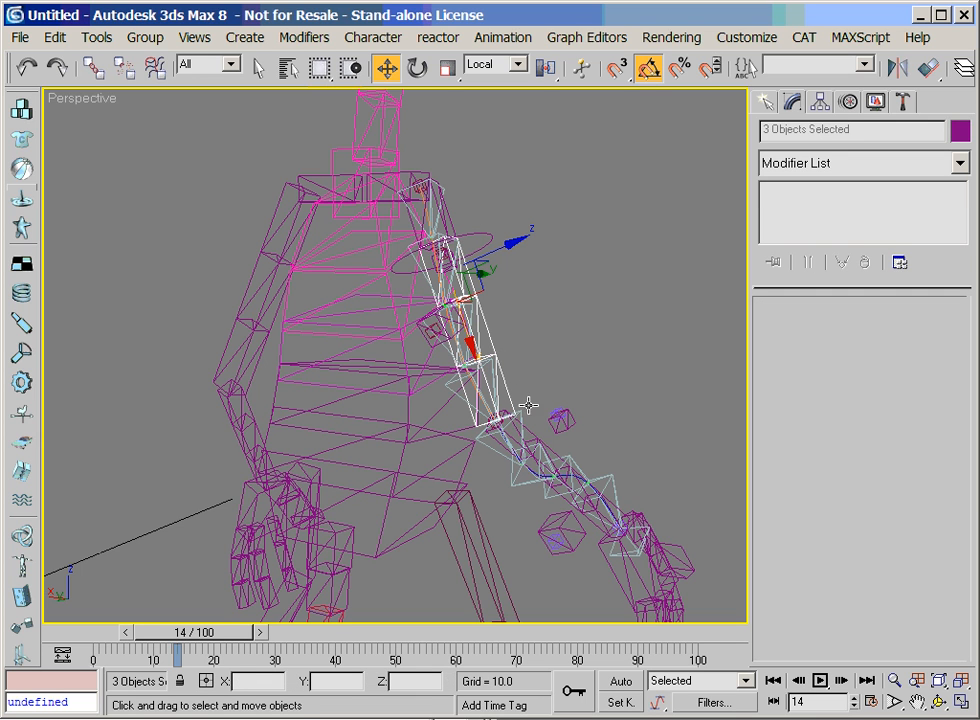
ctrl+click(558, 456)
ctrl+click(586, 479)
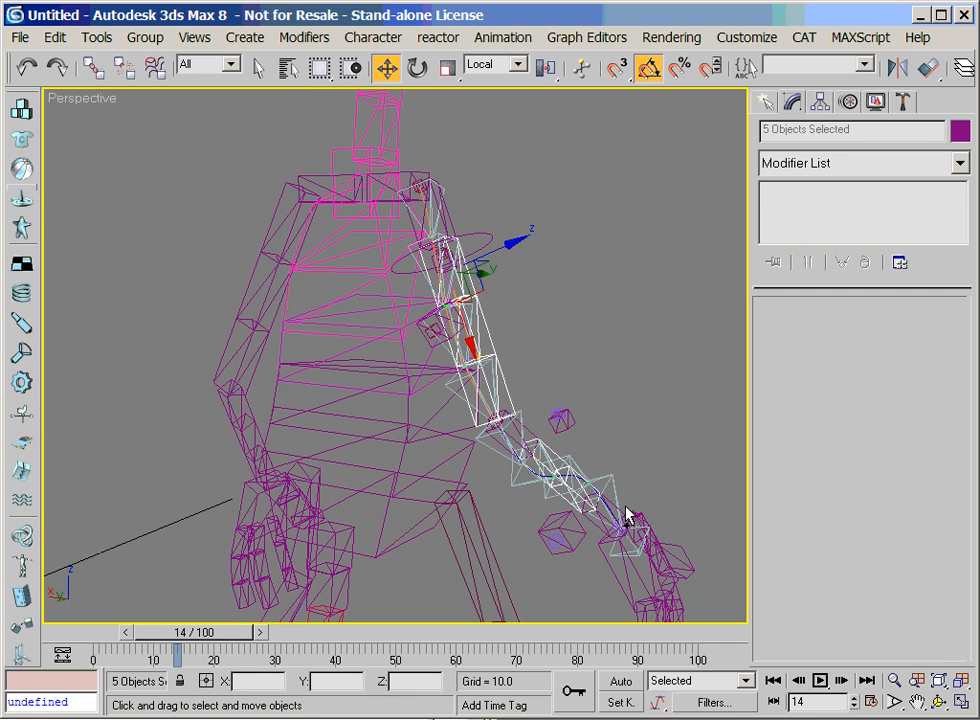
ctrl+click(612, 506)
click(875, 102)
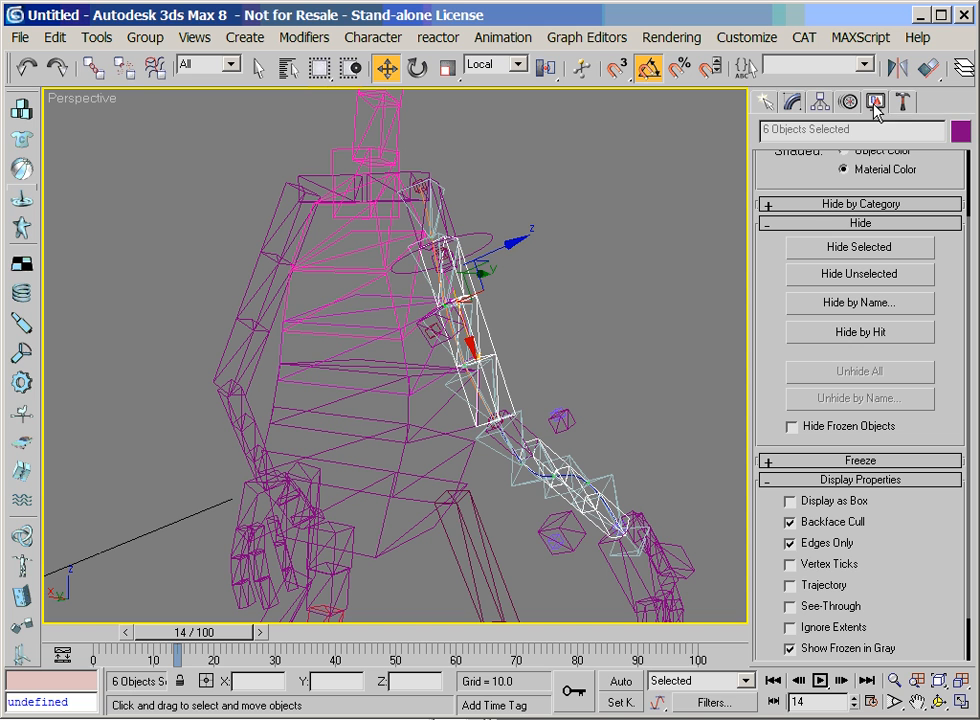
click(836, 246)
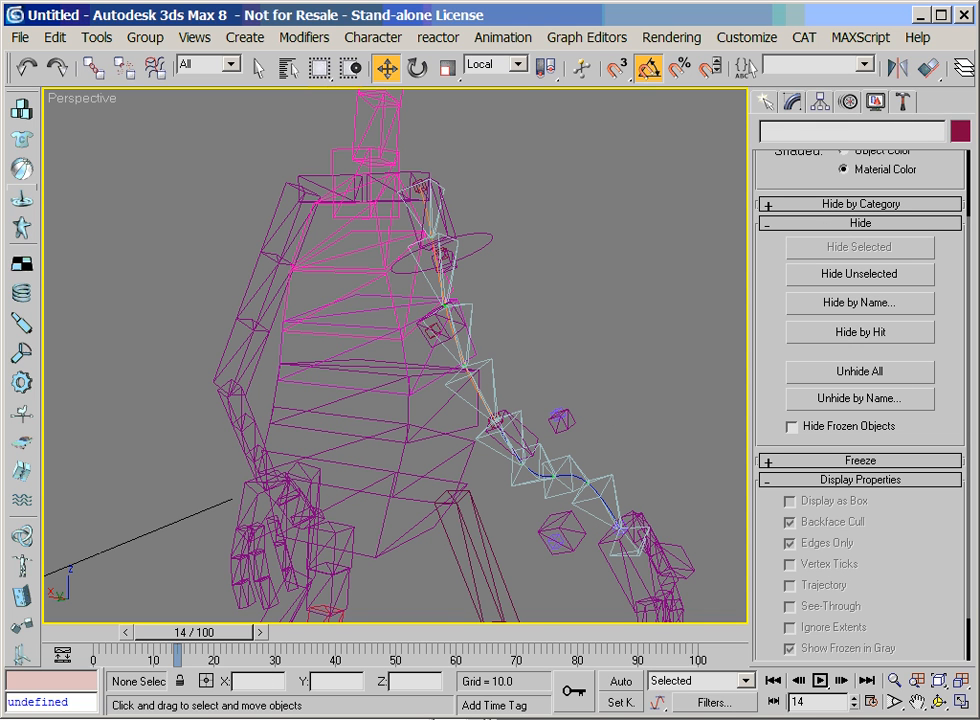
Add a Circle gizmo to AlienRArm11 at the shoulder and reduce its radius to fit around the arm
click(920, 704)
click(939, 704)
drag(432, 353, 256, 336)
right_click(256, 336)
click(328, 215)
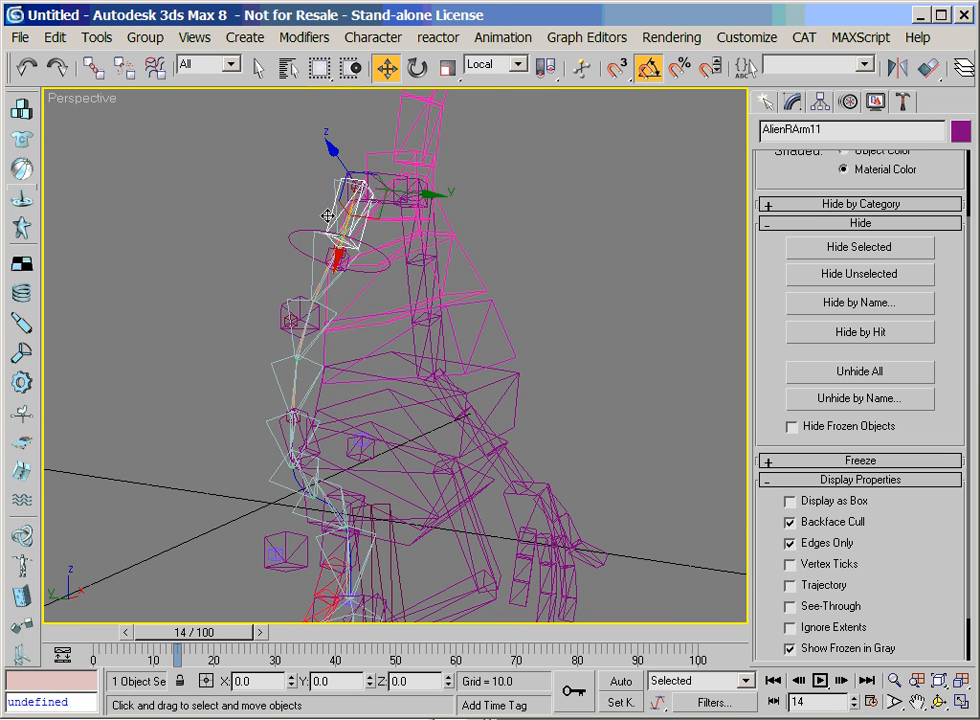
right_click(328, 213)
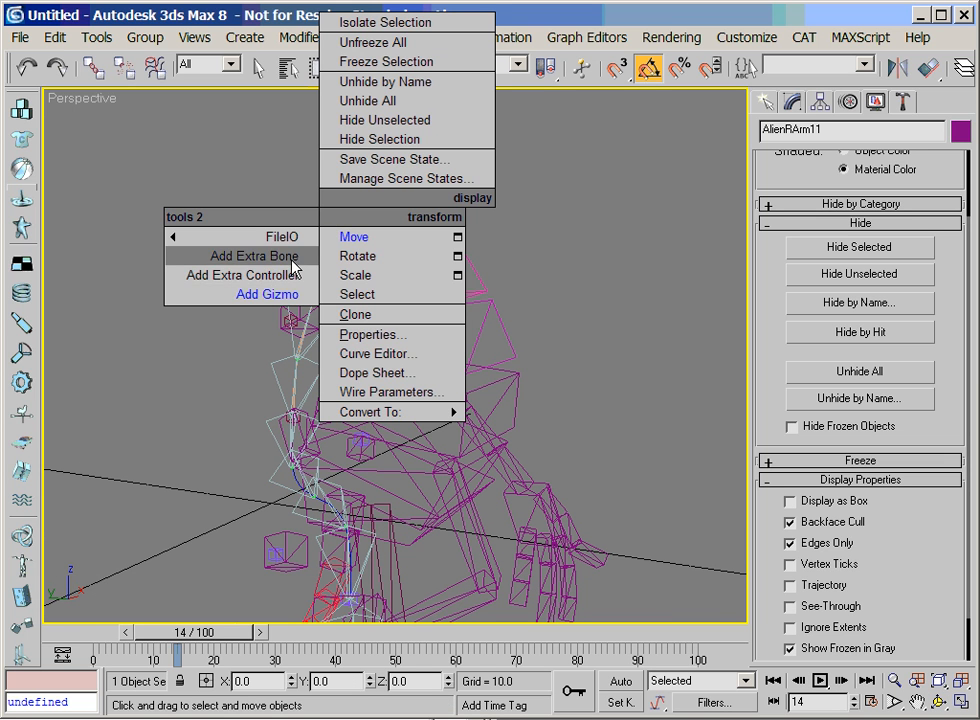
click(300, 298)
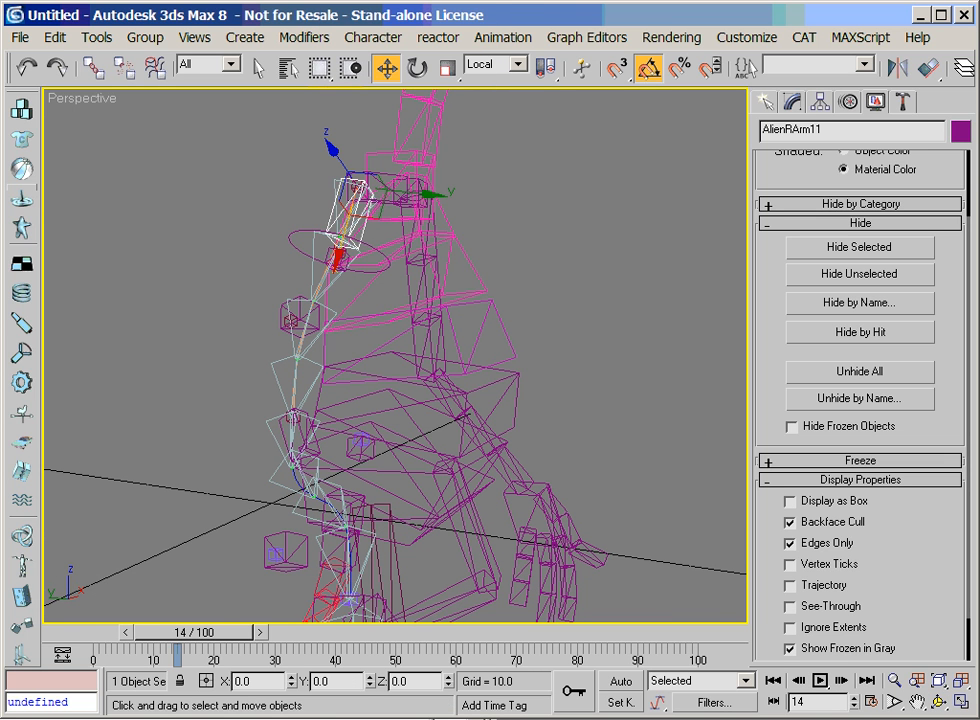
click(460, 328)
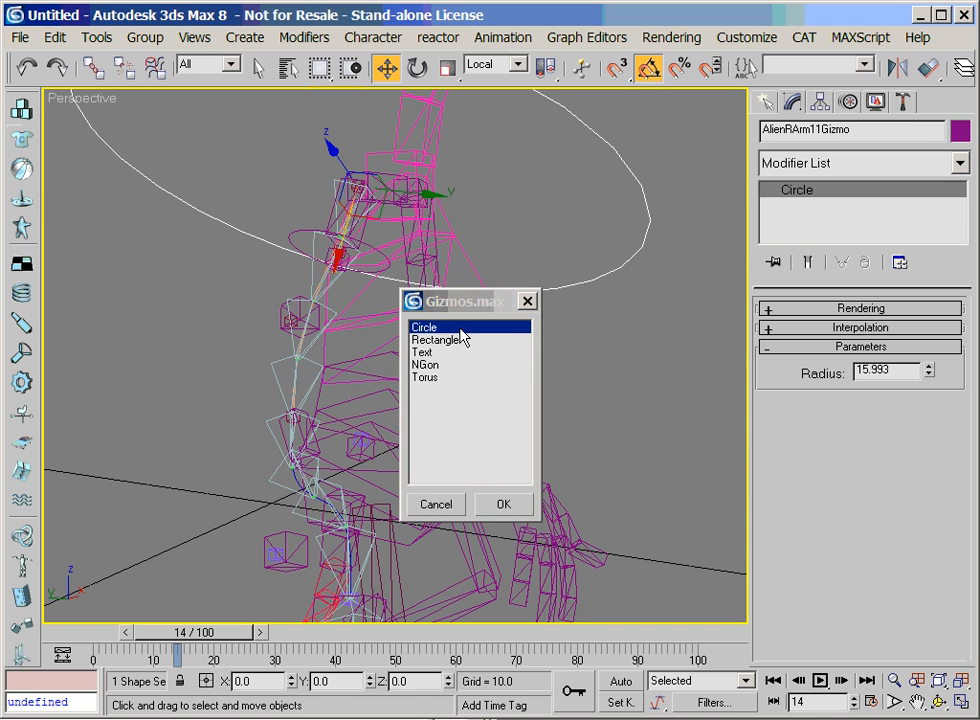
click(504, 510)
drag(930, 375, 933, 445)
click(283, 308)
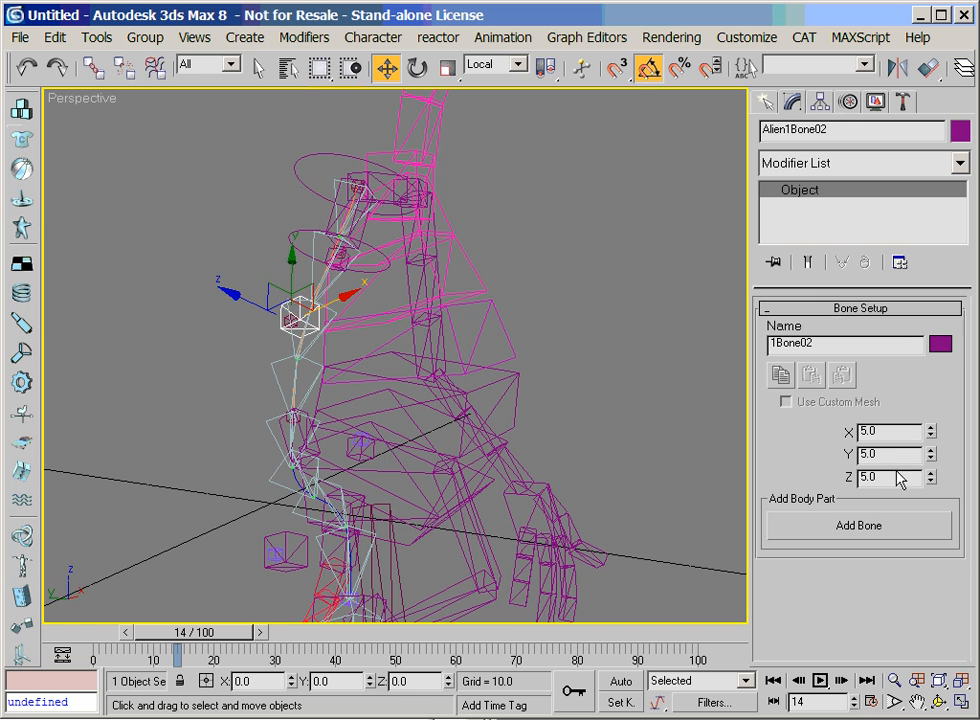
right_click(281, 304)
click(256, 391)
click(326, 508)
Move AlienRArmPalm up and forward to test how the segmented arm follows
click(939, 701)
drag(229, 283, 431, 355)
drag(409, 341, 490, 450)
key(w)
click(504, 551)
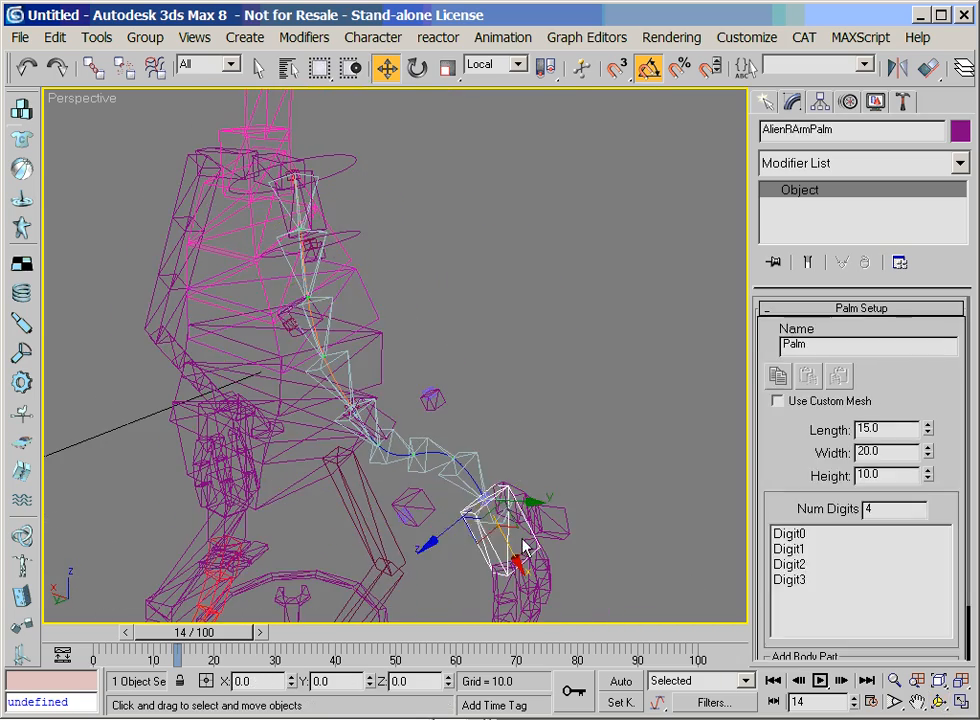
drag(504, 545, 531, 402)
Reposition the handle bones Alien1Bone02, Alien1Bone01 and AlienPalmBone01 to reshape the raised arm's curve
click(258, 379)
drag(224, 382, 272, 380)
click(440, 441)
mouse_move(396, 428)
mouse_down()
mouse_move(326, 416)
mouse_move(430, 432)
mouse_move(400, 428)
mouse_up()
click(484, 271)
drag(484, 271, 553, 356)
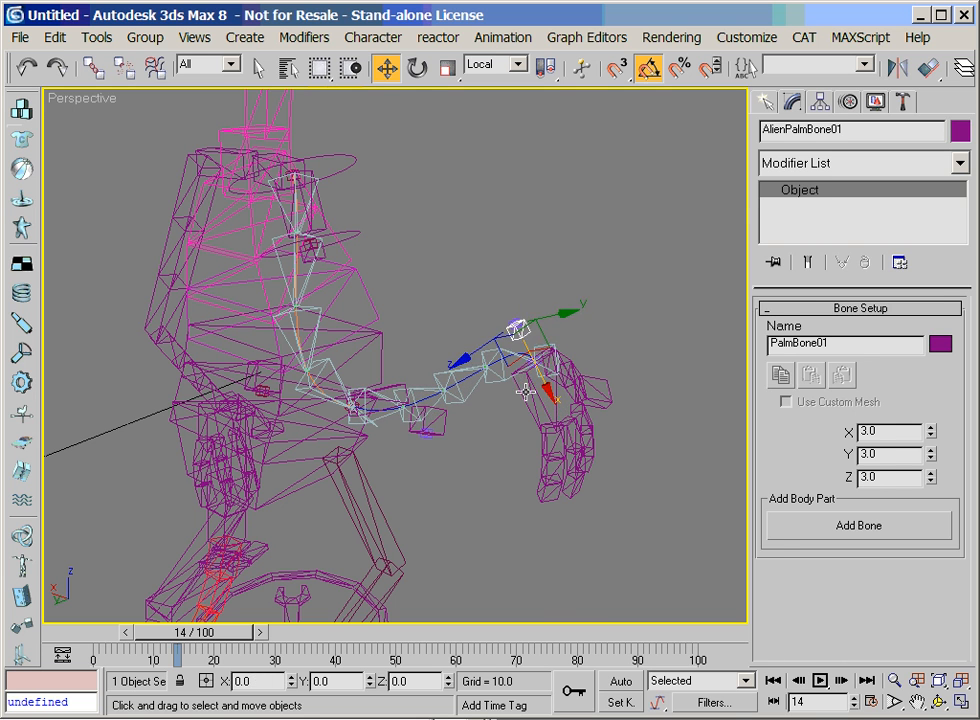
Rotate AlienRArmPalm so the fingers point outward, and move the palm to test the arm's bend
click(529, 391)
right_click(524, 395)
click(543, 434)
drag(479, 330, 498, 393)
key(w)
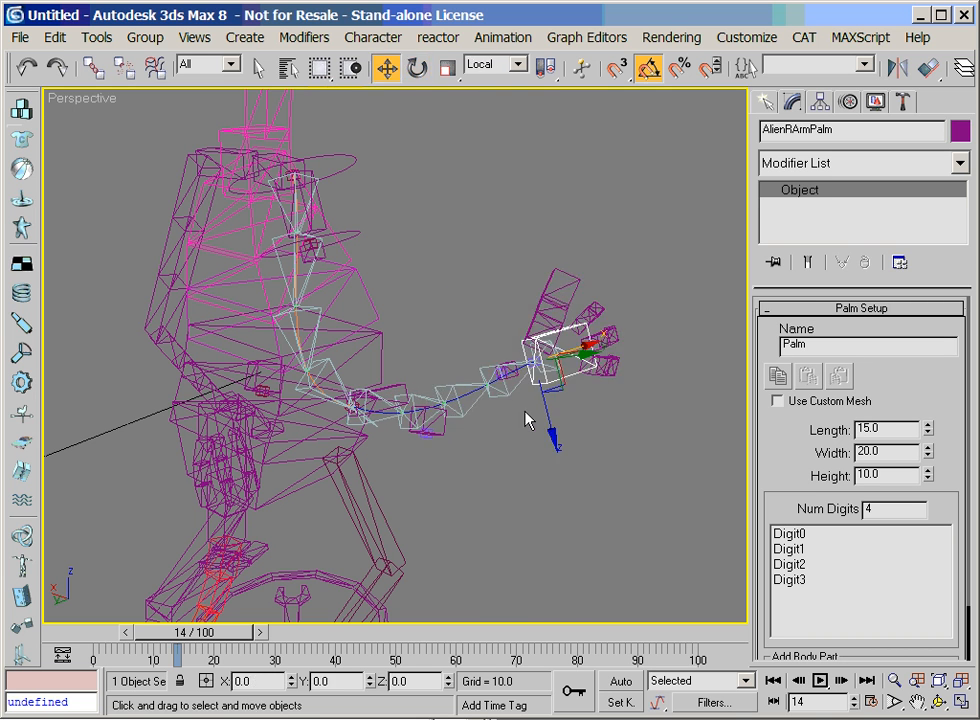
drag(562, 389, 512, 398)
click(852, 104)
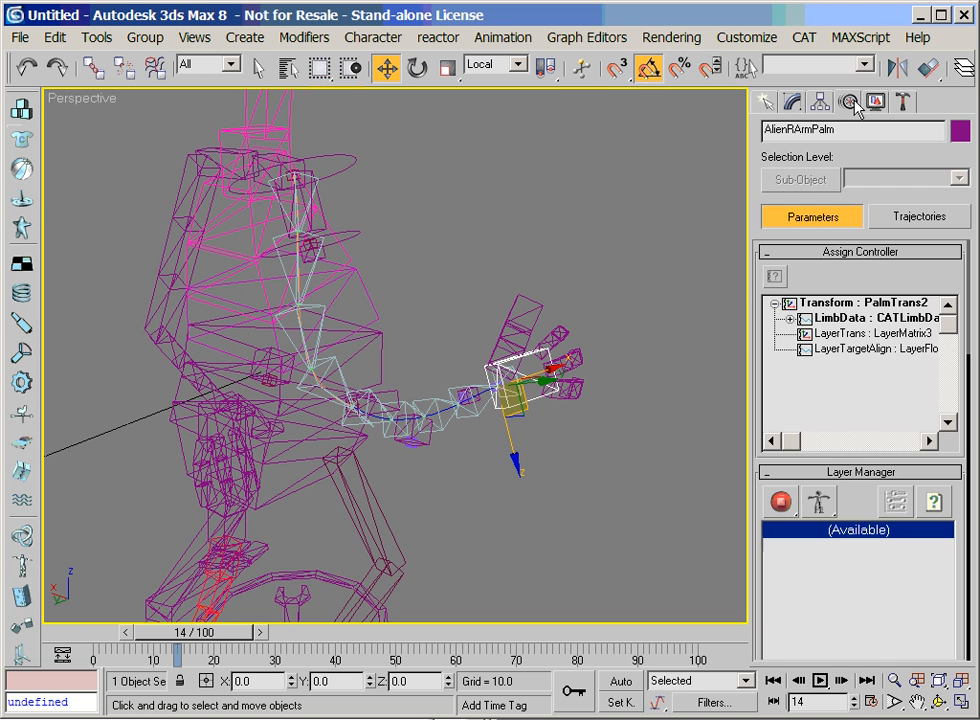
Undo the test moves and rotation of the palm and the handle bones
key(ctrl+z)
key(ctrl+z)
key(ctrl+z)
key(ctrl+z)
key(ctrl+z)
key(ctrl+z)
key(ctrl+z)
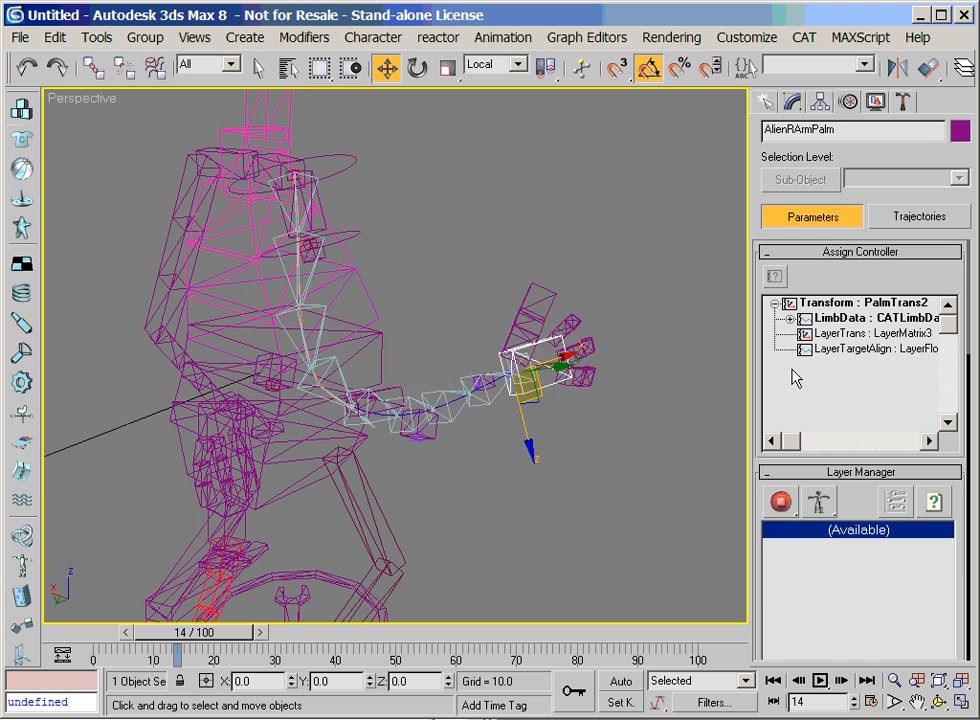
key(ctrl+z)
key(ctrl+z)
key(ctrl+z)
key(ctrl+z)
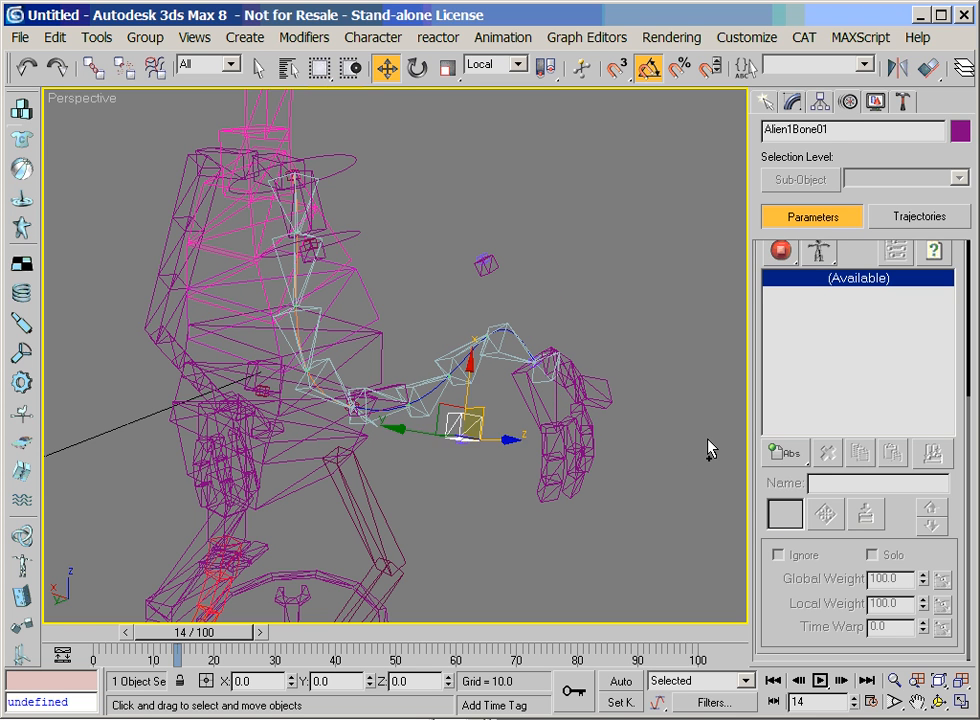
key(ctrl+z)
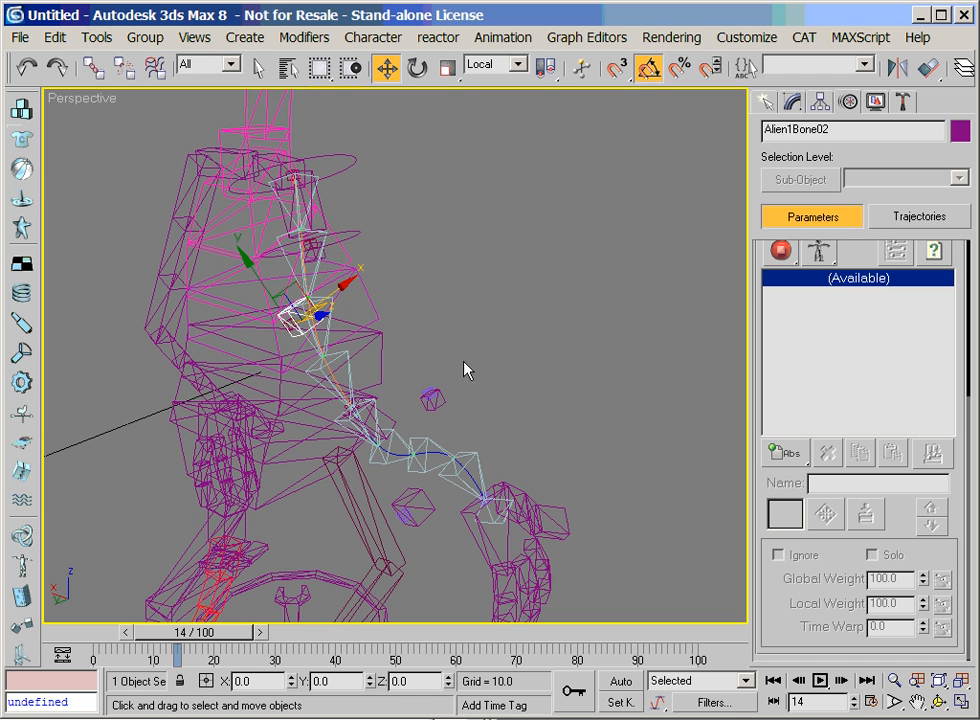
Move Alien1Bone02 slightly down the arm, and move AlienPalmBone01 about 2.4 units along its local X axis toward the palm
drag(269, 312, 282, 332)
click(430, 397)
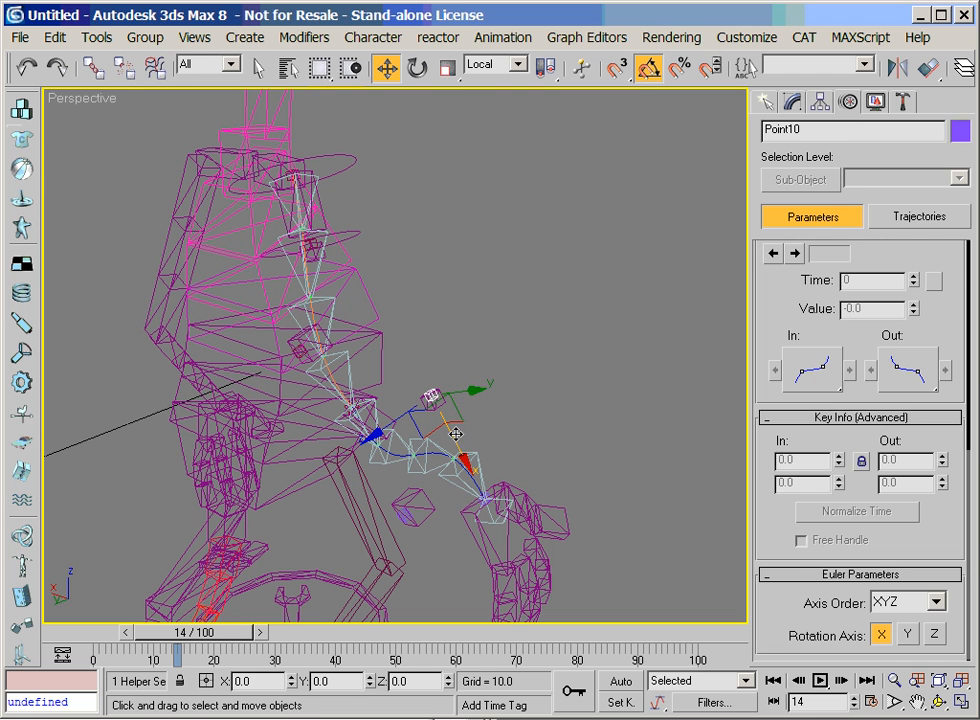
click(438, 400)
drag(462, 442, 482, 469)
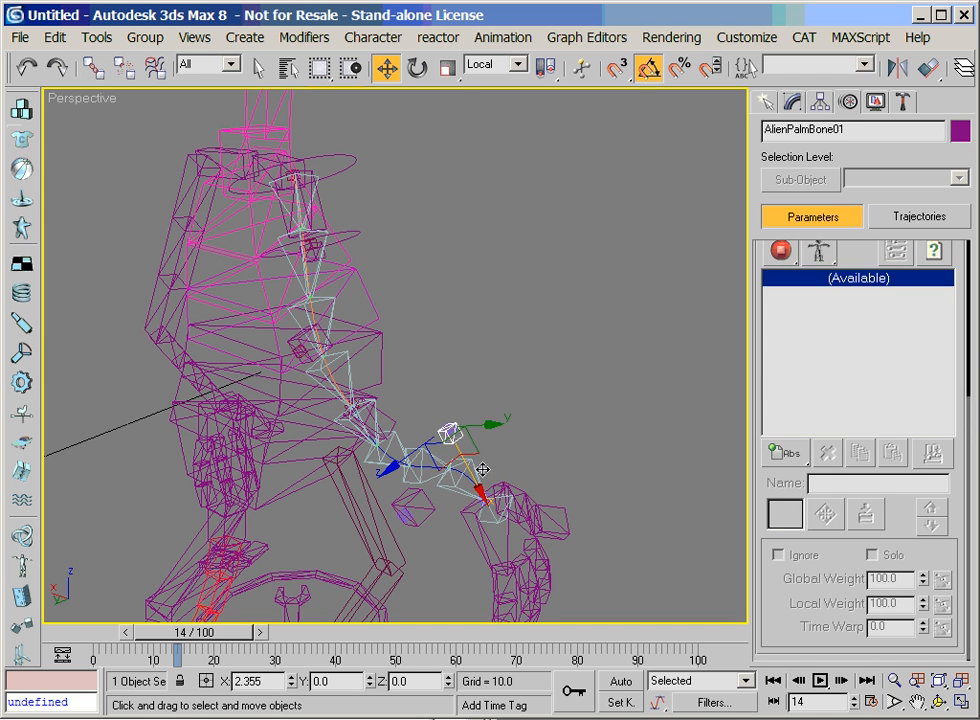
Pick out the helper Point10 inside AlienPalmBone01 and hide it
click(451, 429)
click(449, 430)
ctrl+click(448, 431)
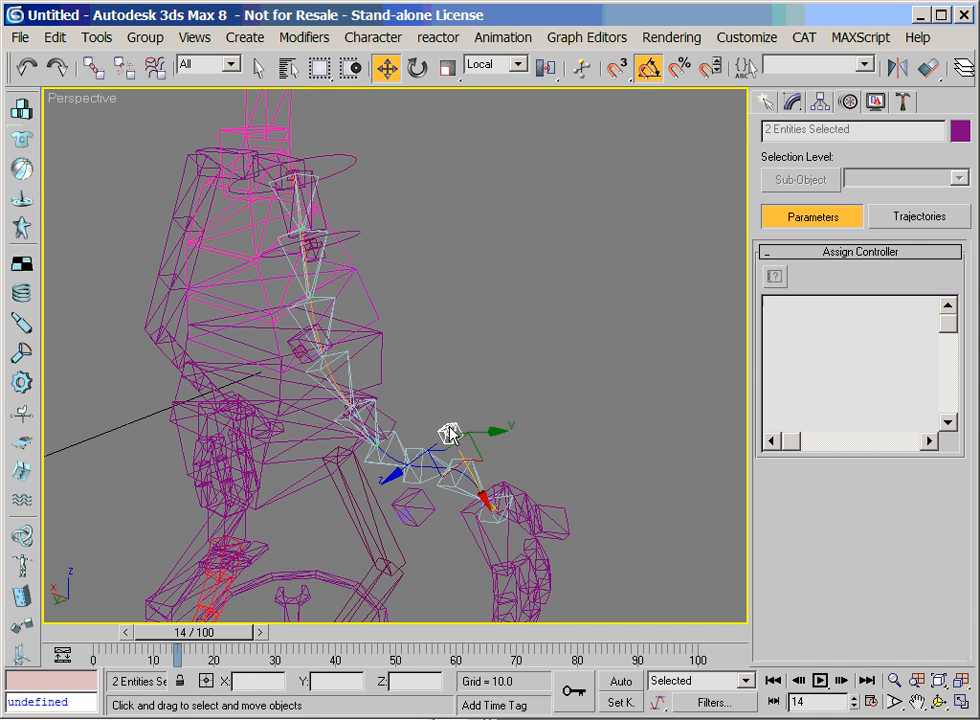
click(486, 455)
click(448, 433)
ctrl+click(453, 437)
click(453, 439)
drag(483, 385, 466, 439)
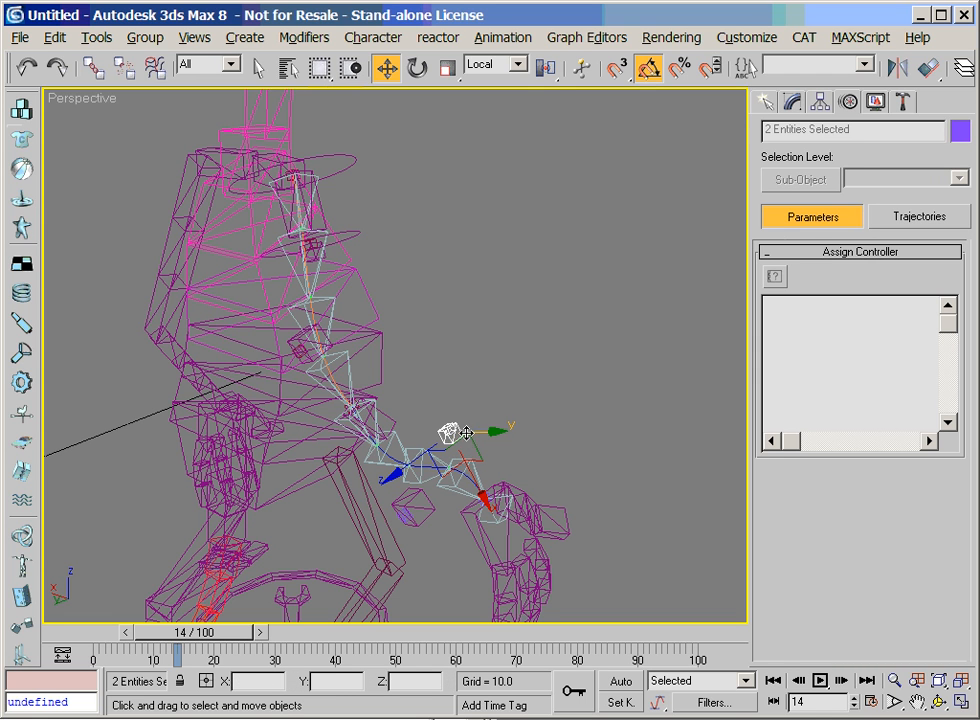
click(447, 432)
click(875, 103)
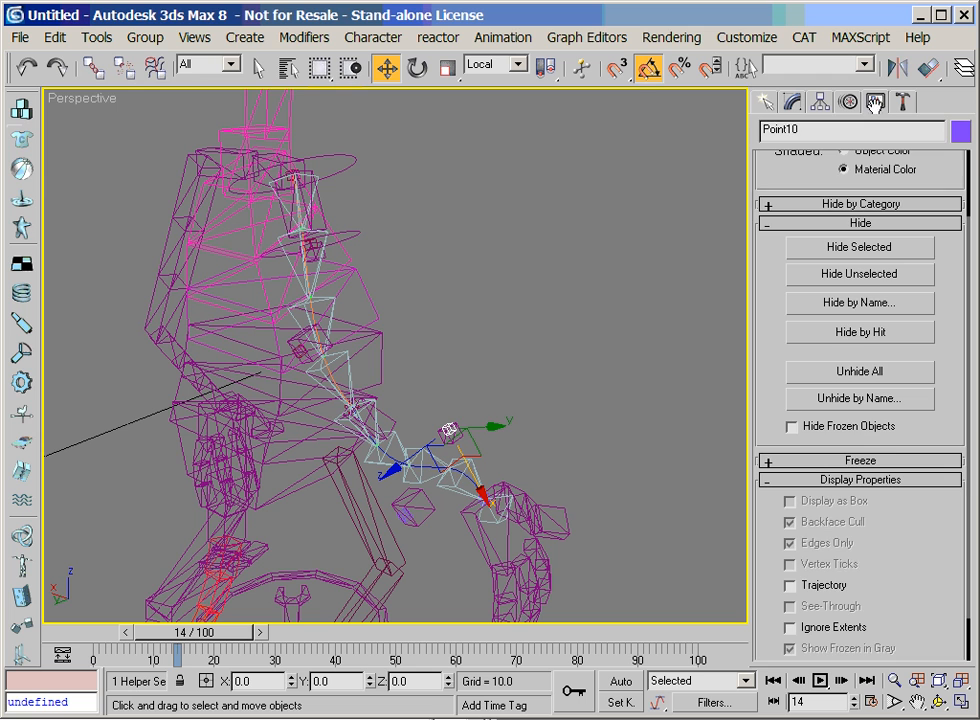
click(833, 250)
Pick out the helper Point09 inside Alien1Bone01 and hide it
click(409, 510)
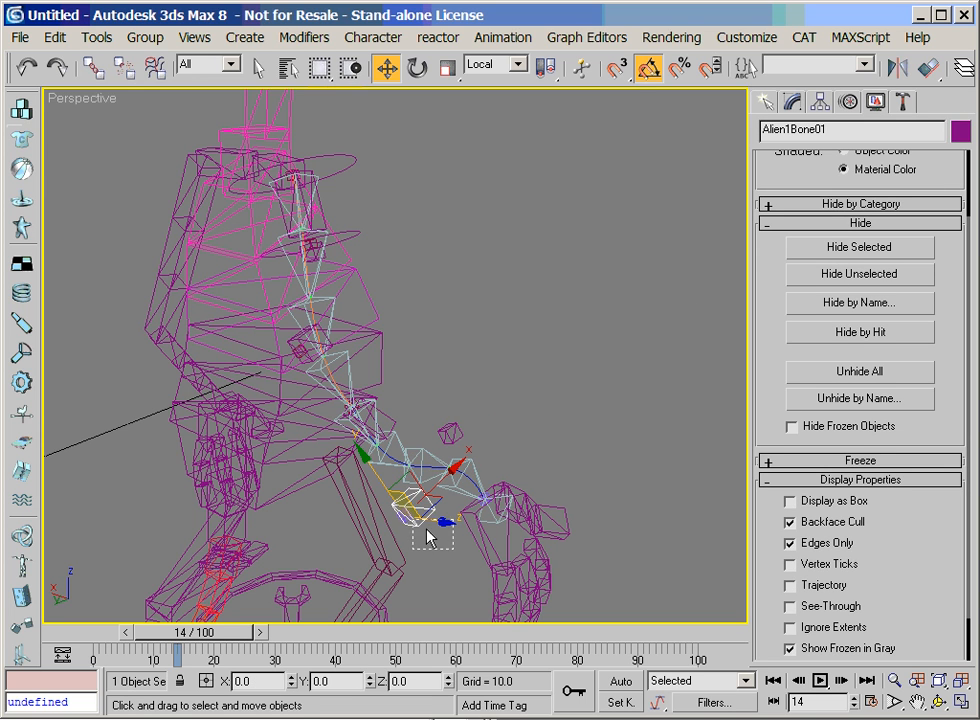
drag(448, 544, 418, 515)
click(422, 533)
click(405, 513)
click(400, 517)
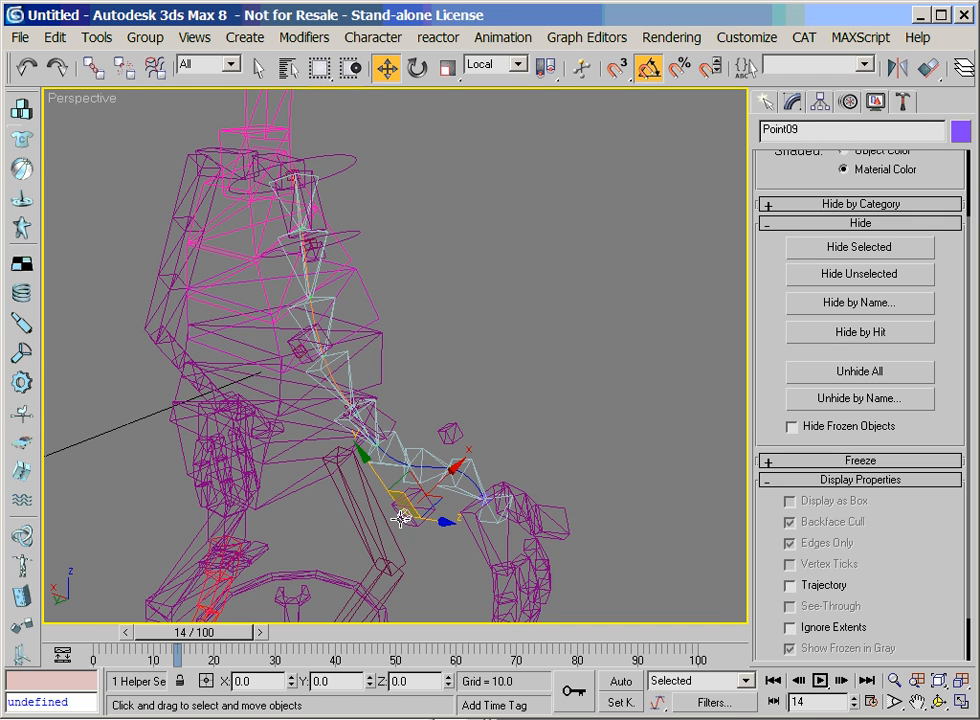
click(817, 240)
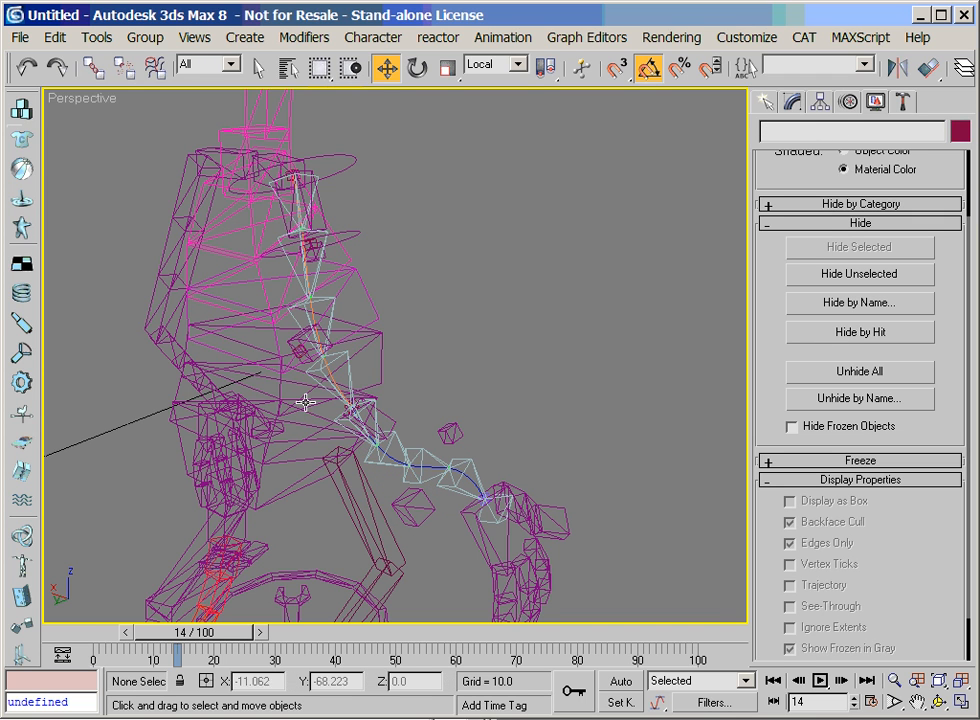
Hide the helpers Point03 and Point02 inside the upper arm's extra bones Alien1Bone02 and Alien1Bone03
click(298, 349)
ctrl+click(297, 352)
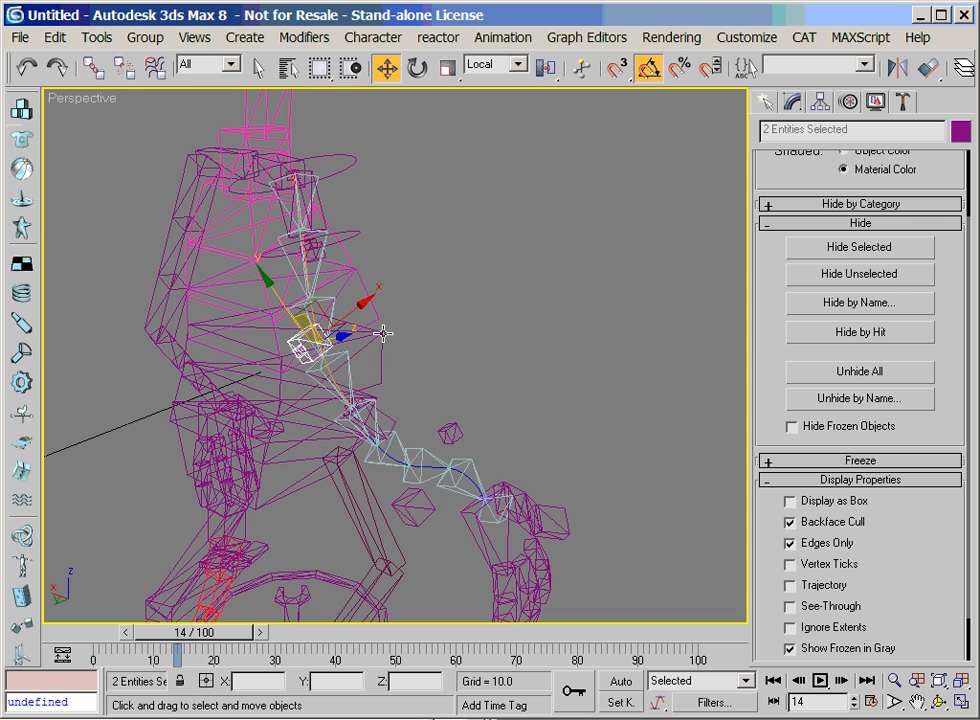
click(316, 357)
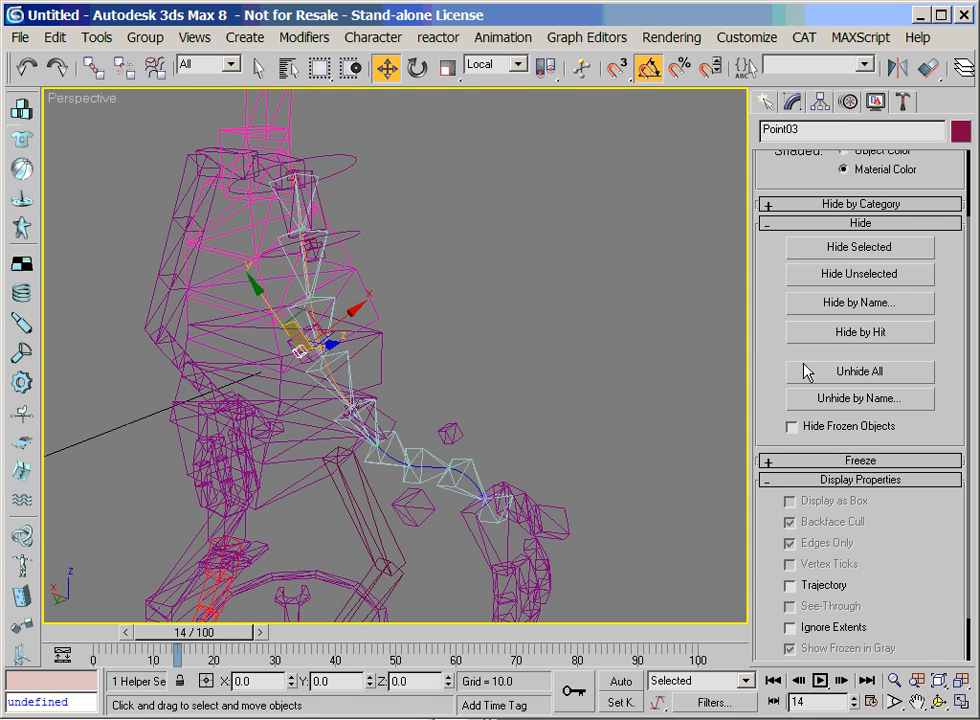
click(816, 249)
click(325, 238)
click(311, 240)
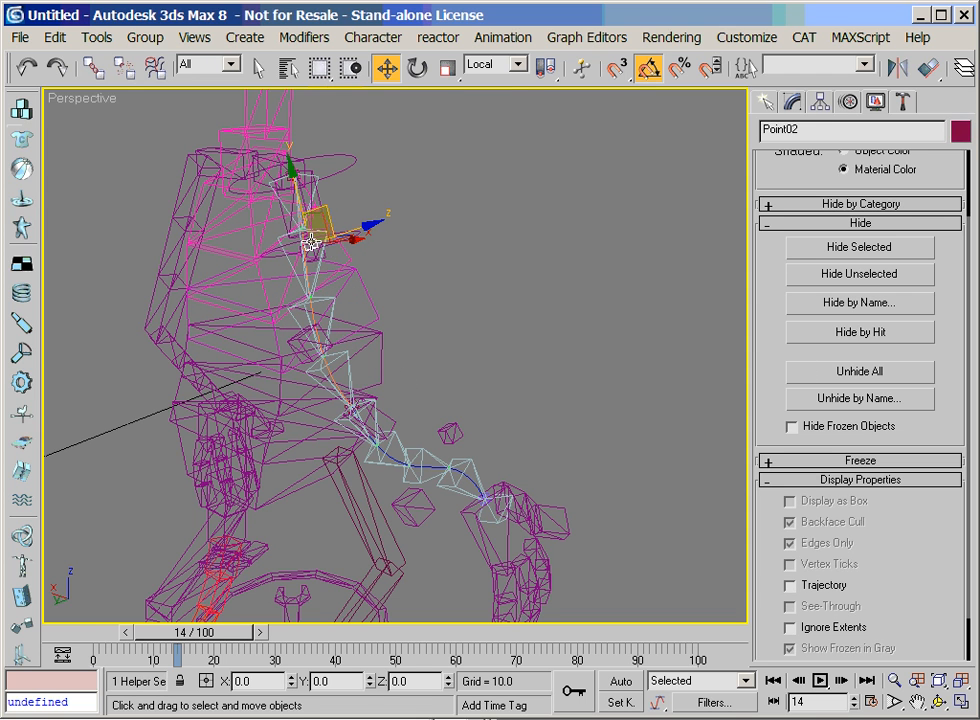
click(875, 250)
Test the circle gizmo around Alien1Bone03 and undo the change
click(339, 235)
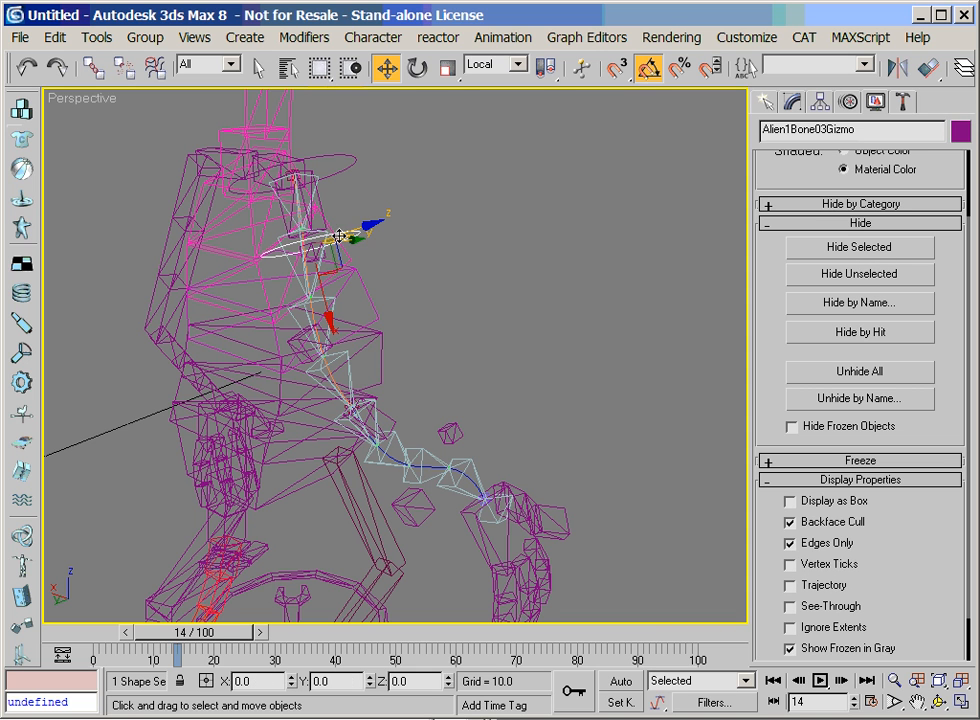
key(ctrl+r)
drag(393, 357, 430, 274)
key(w)
key(ctrl+z)
Select the right arm's palm bone AlienRArmPalm, add an absolute animation layer, and switch the rig from setup to animation mode
click(939, 706)
drag(345, 398, 486, 371)
right_click(486, 371)
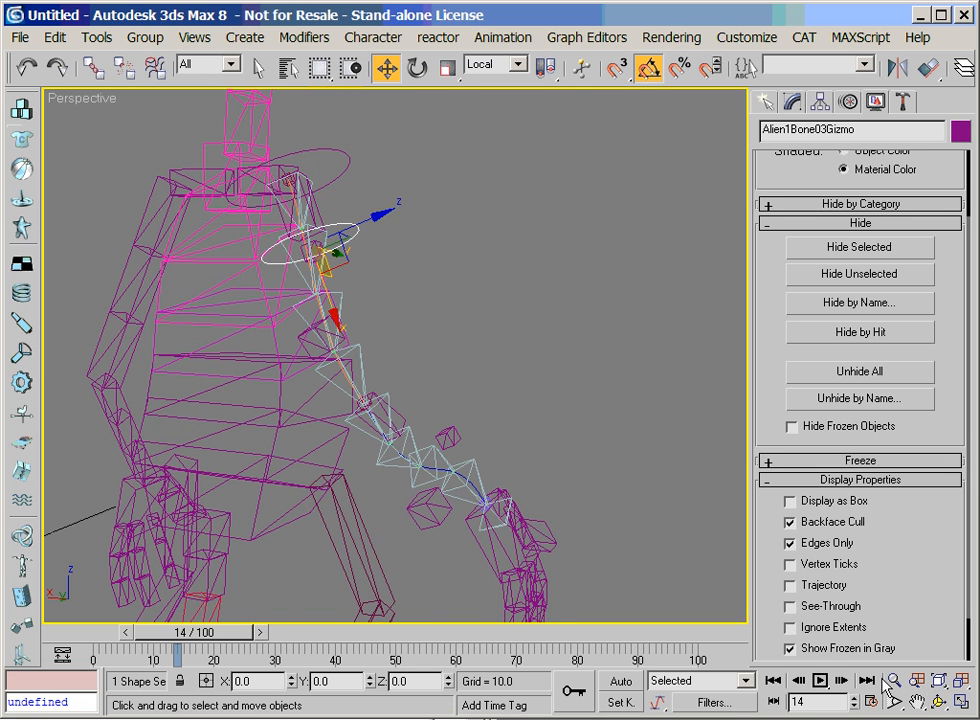
click(531, 580)
click(511, 557)
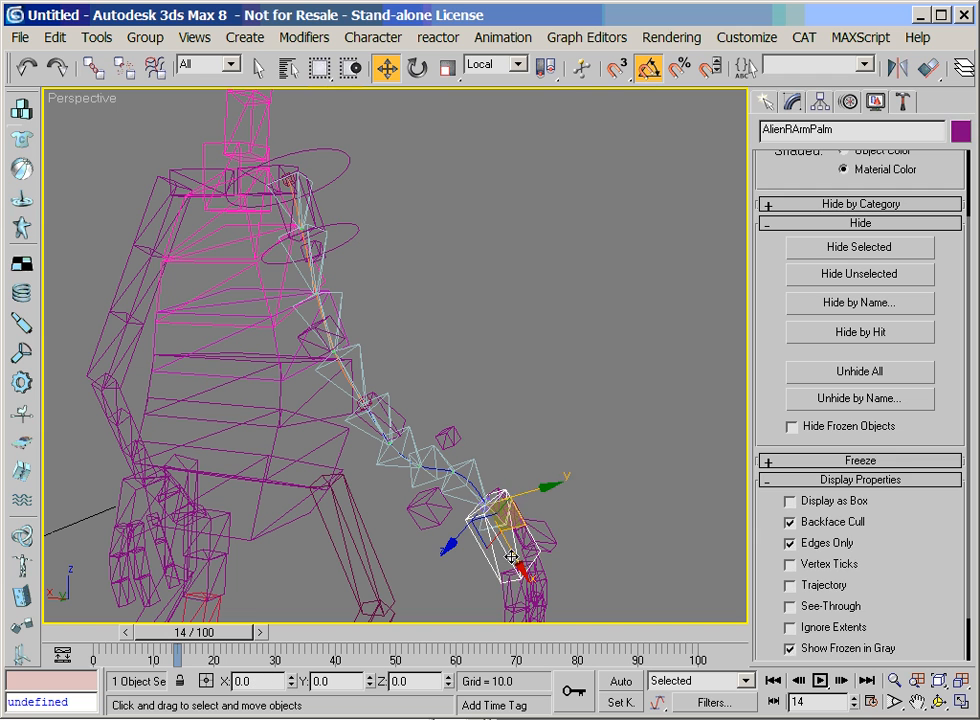
click(848, 101)
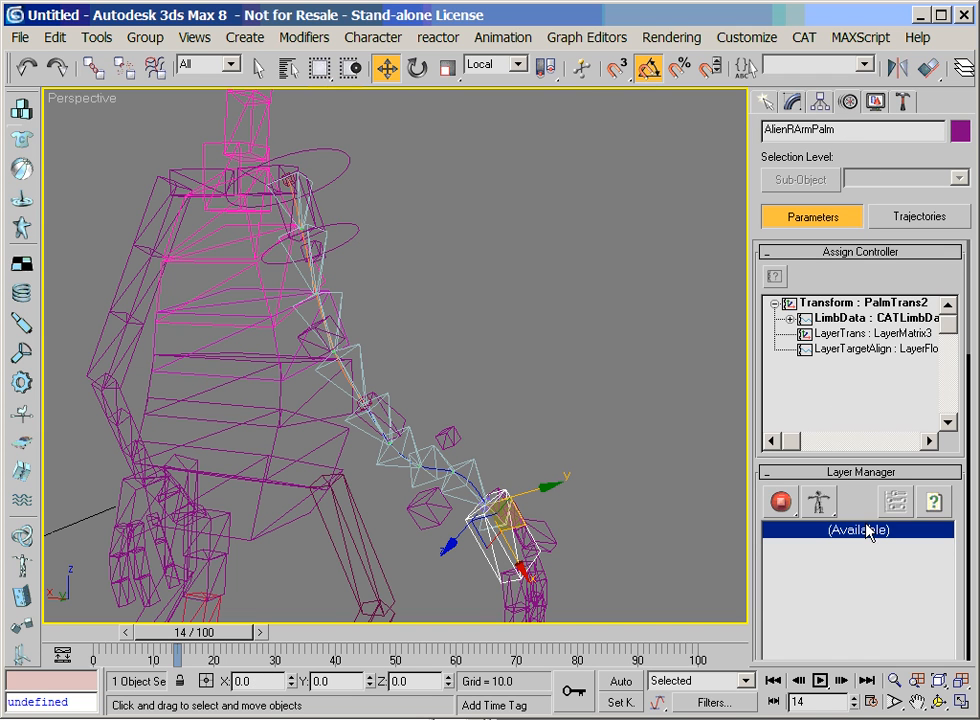
drag(860, 507, 857, 327)
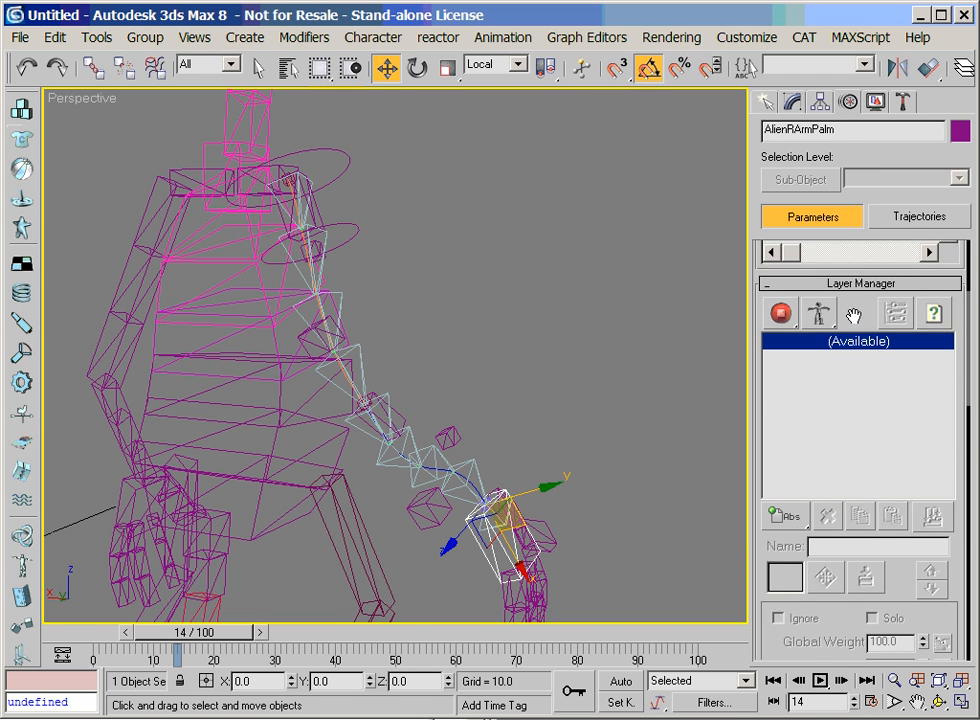
click(783, 529)
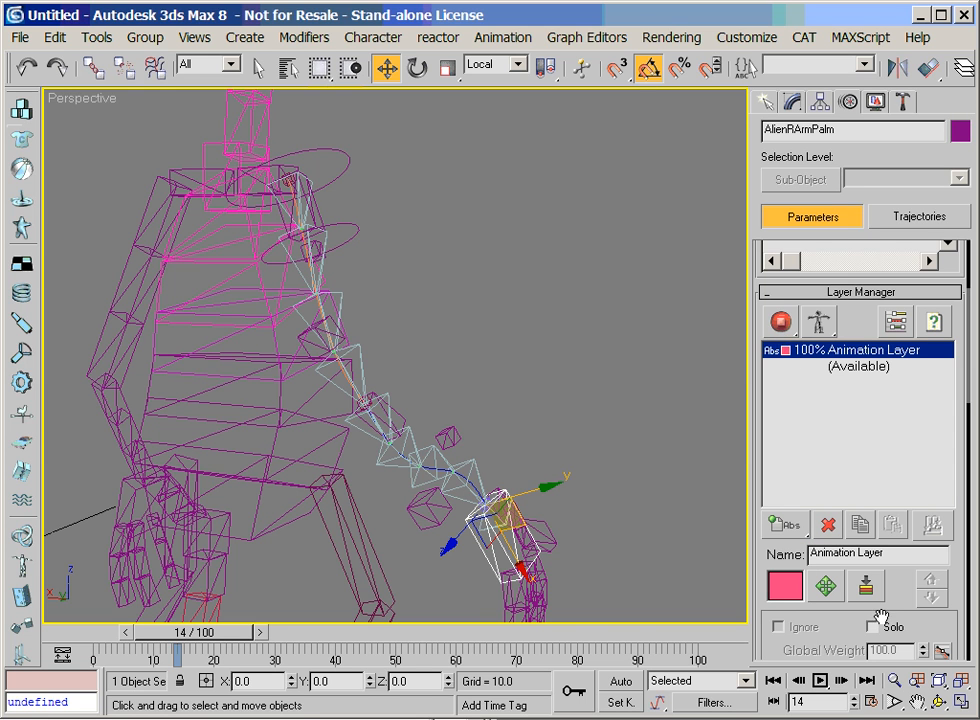
drag(781, 324, 779, 393)
Create an IK target for the right arm, select it, and set the limb's IK/FK value to 0.0
drag(828, 643, 868, 272)
click(822, 335)
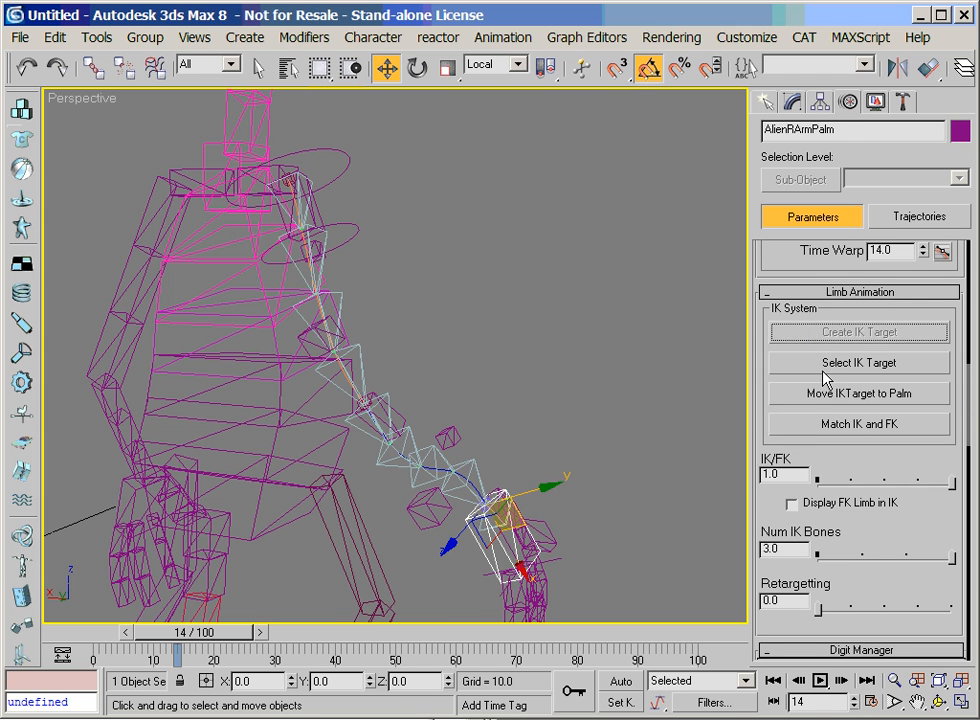
click(826, 364)
scroll(806, 596, down, 5)
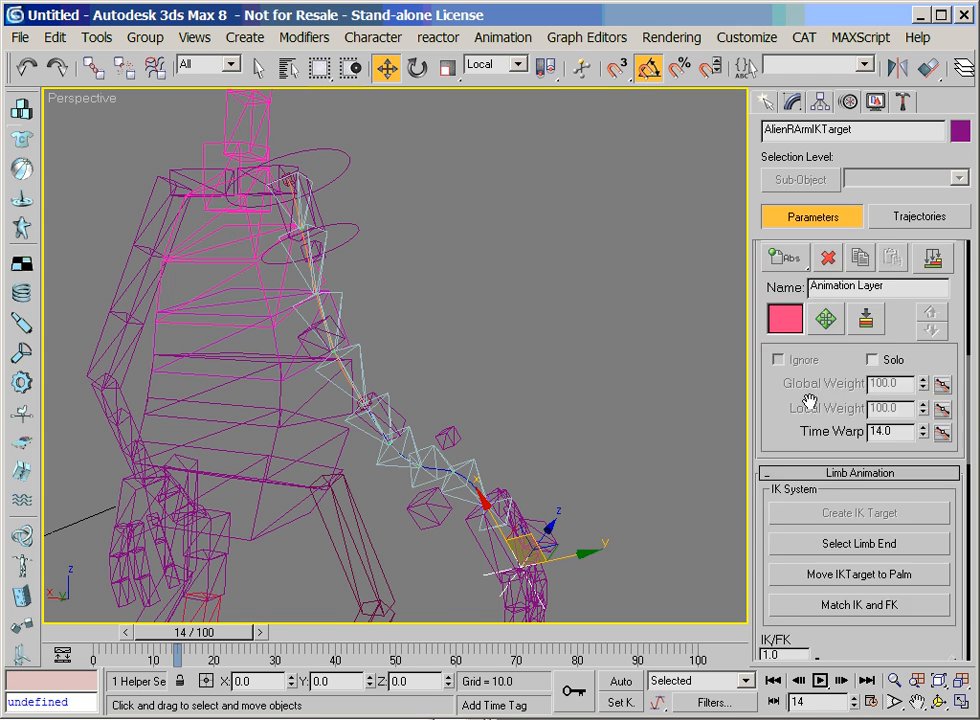
drag(866, 565, 831, 565)
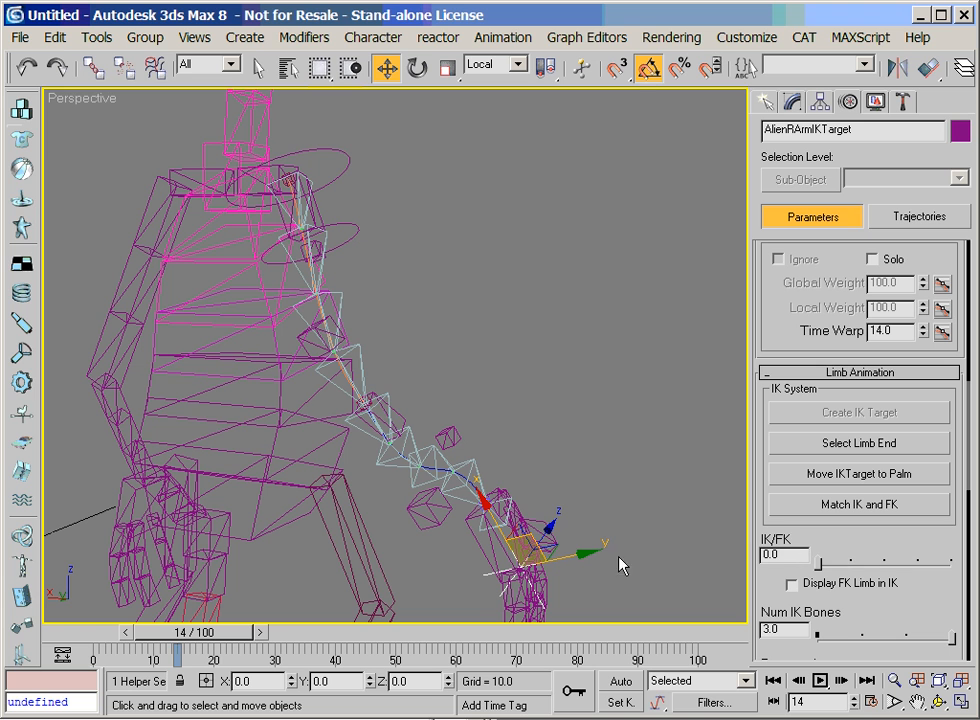
Move the right arm's IK target up and away from the body in World coordinates, and display the viewport shaded
click(487, 64)
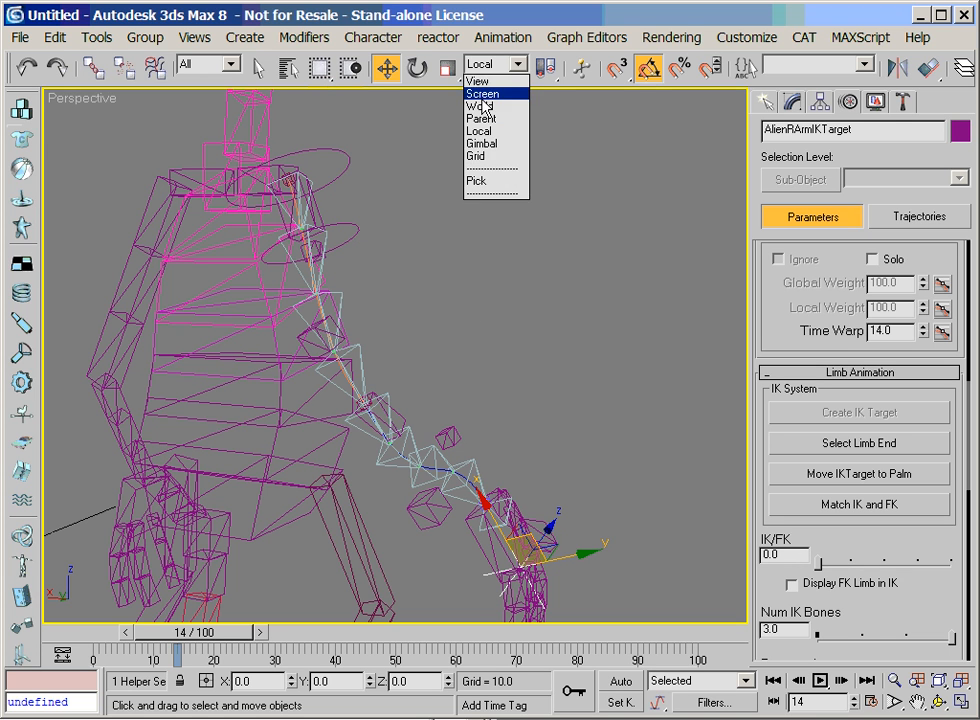
click(481, 107)
drag(492, 527, 610, 437)
click(938, 703)
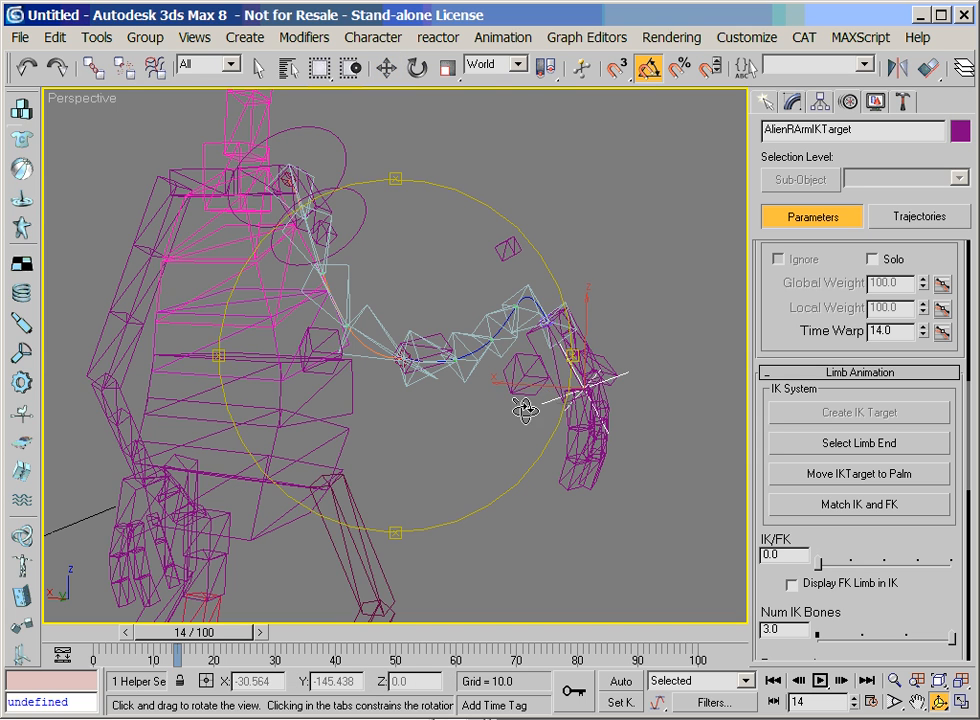
key(F3)
mouse_move(525, 400)
mouse_down()
mouse_move(416, 339)
mouse_move(388, 357)
mouse_move(433, 340)
mouse_up()
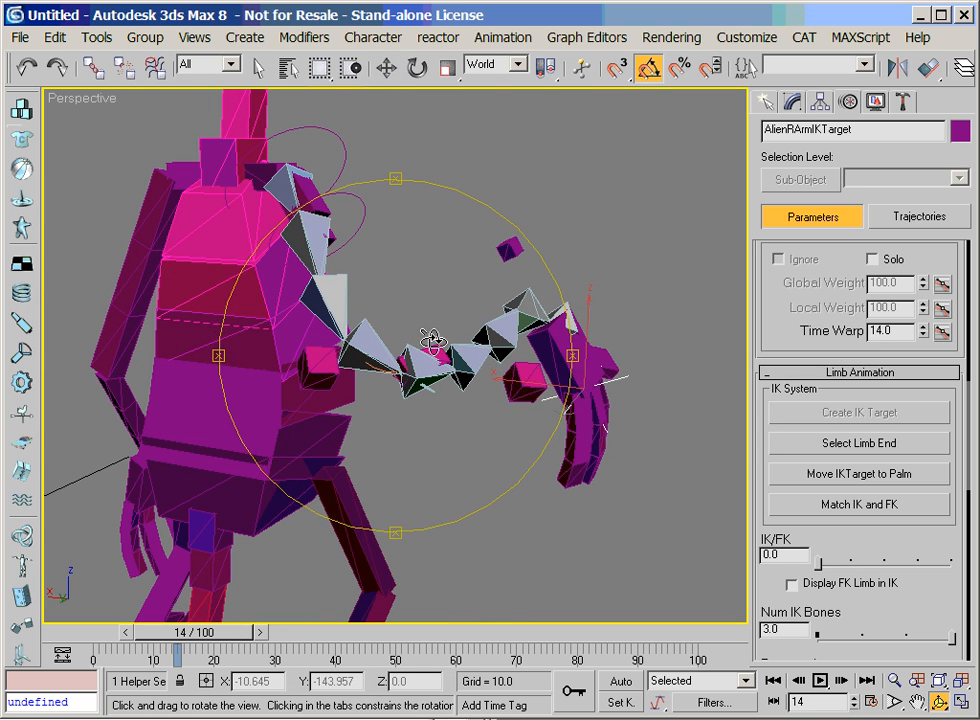
right_click(433, 340)
Rotate the right arm's IK target so the hand swings up and its fingers point away from the body
right_click(545, 346)
click(583, 396)
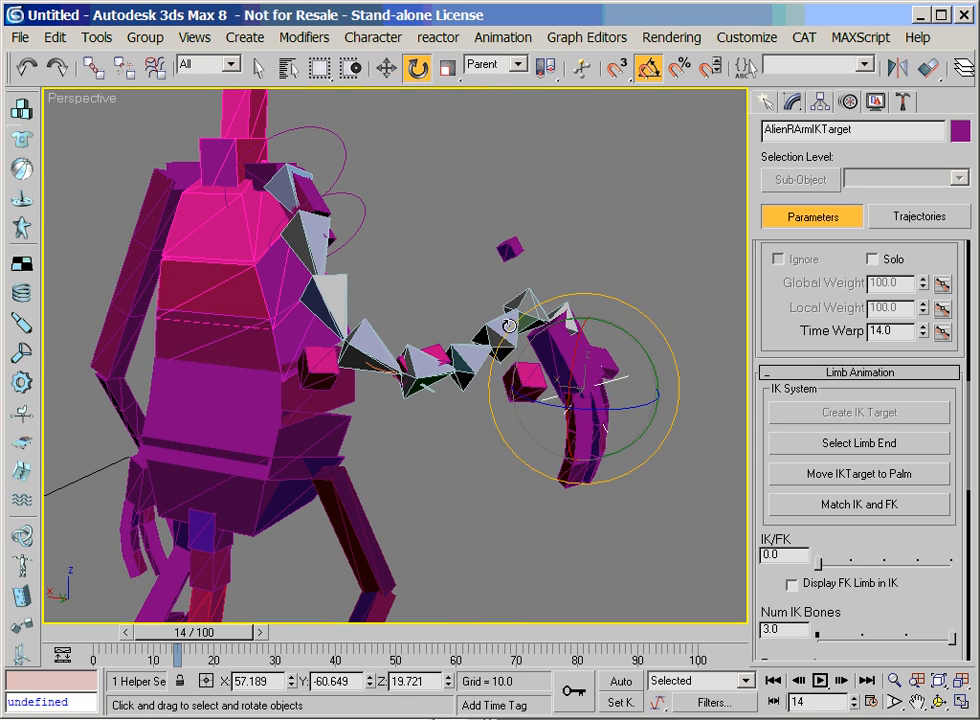
drag(571, 364, 572, 435)
drag(622, 332, 586, 319)
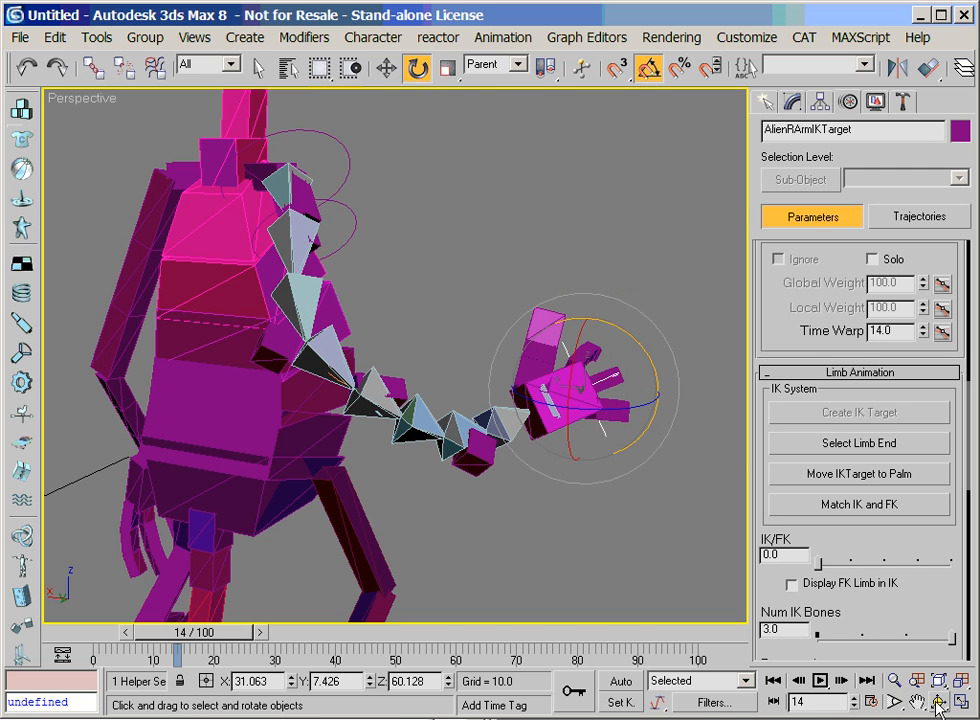
Rotate the IK target about its red axis so the hand's fingers bend down, testing how the segmented forearm follows
key(ctrl+r)
mouse_move(402, 354)
mouse_down()
mouse_move(345, 373)
mouse_move(422, 409)
mouse_move(394, 371)
mouse_up()
right_click(394, 371)
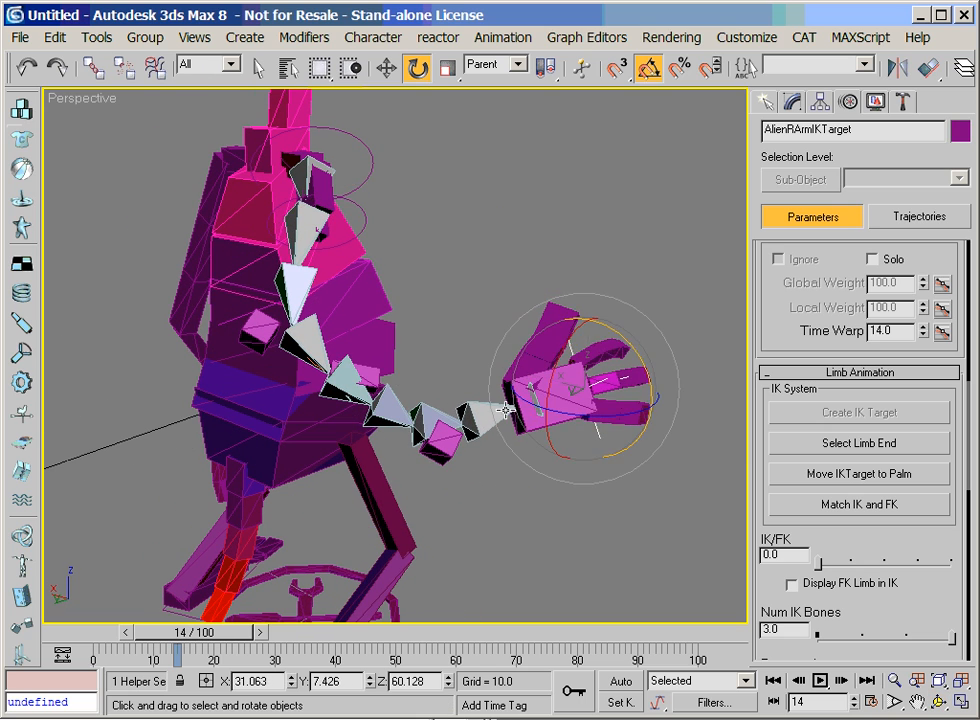
drag(561, 357, 566, 313)
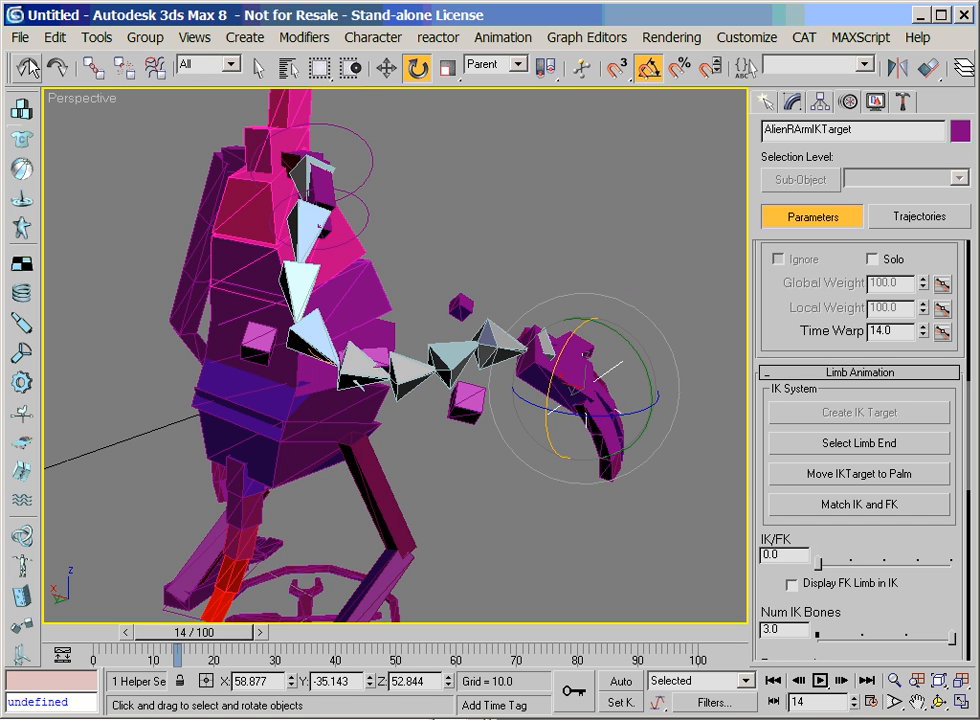